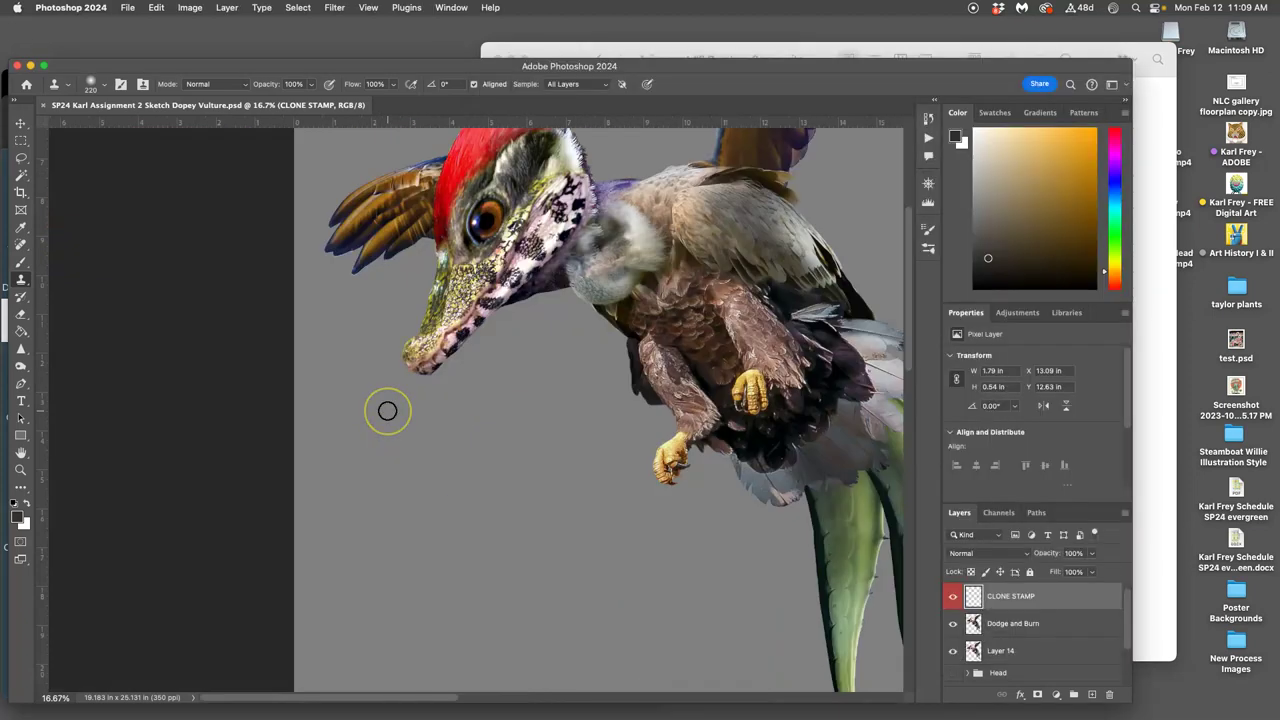
# Compare the creature's tail feathers with the CLONE STAMP layer hidden and shown.
pyautogui.scroll(1, 387, 410)
pyautogui.scroll(4, 388, 411)
pyautogui.hscroll(3, 388, 411)
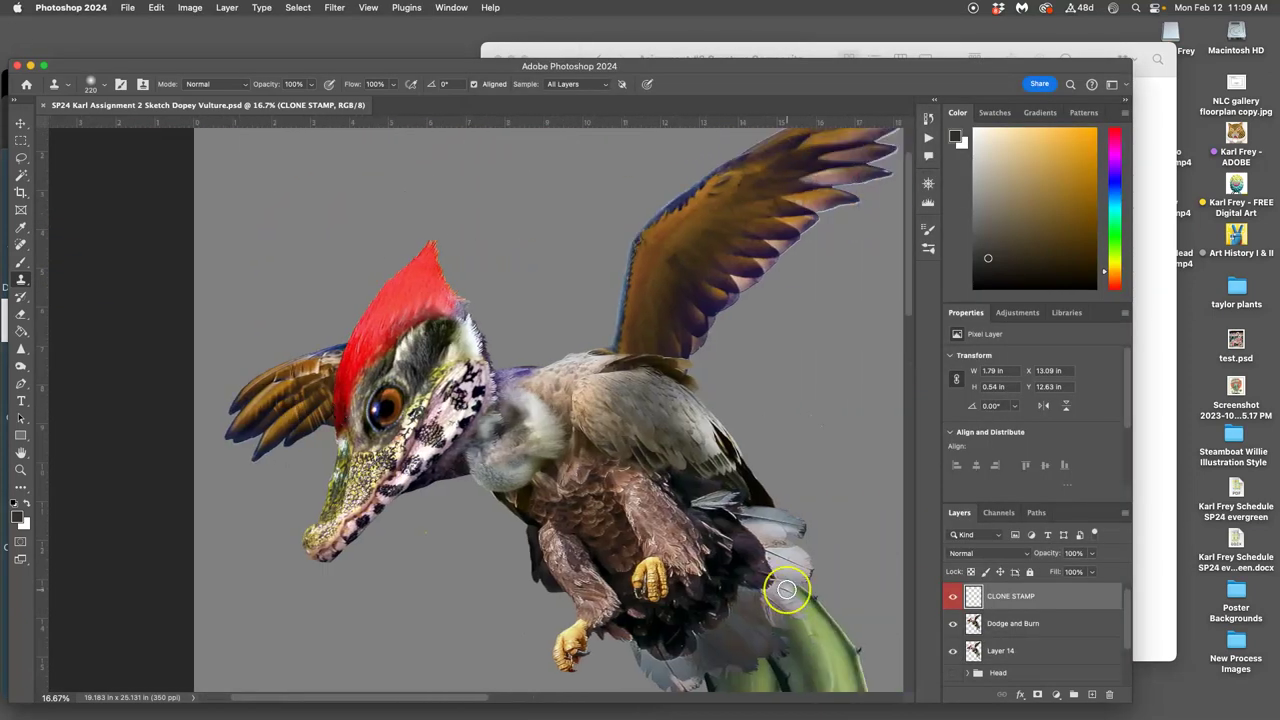
pyautogui.scroll(-1, 787, 590)
pyautogui.scroll(-2, 786, 590)
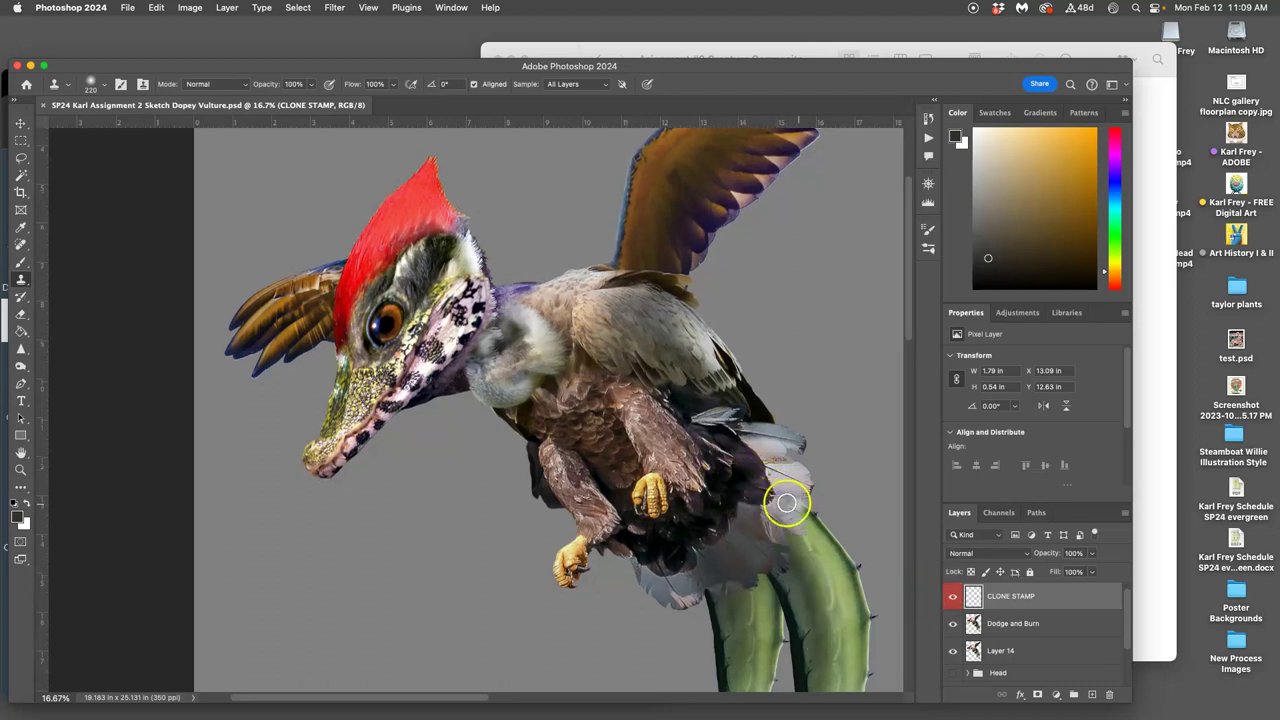
pyautogui.click(723, 509)
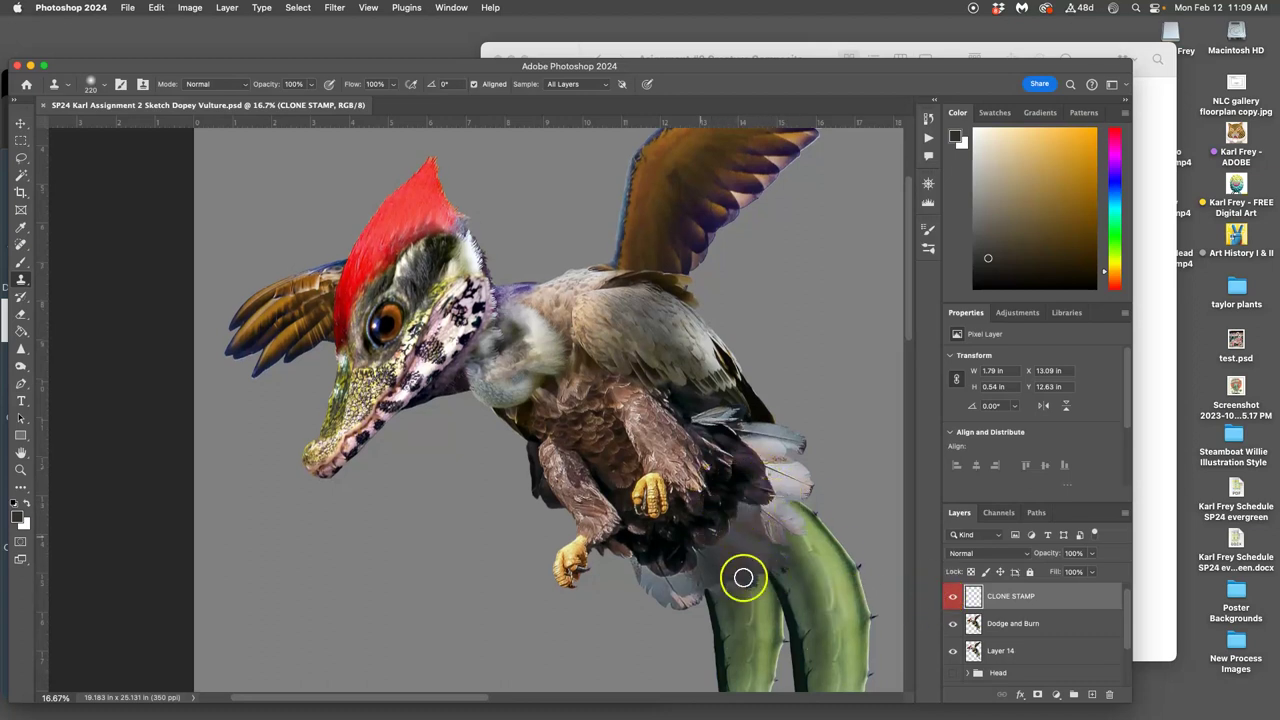
pyautogui.click(952, 599)
pyautogui.keyDown('shift'); pyautogui.click(782, 514); pyautogui.keyUp('shift')
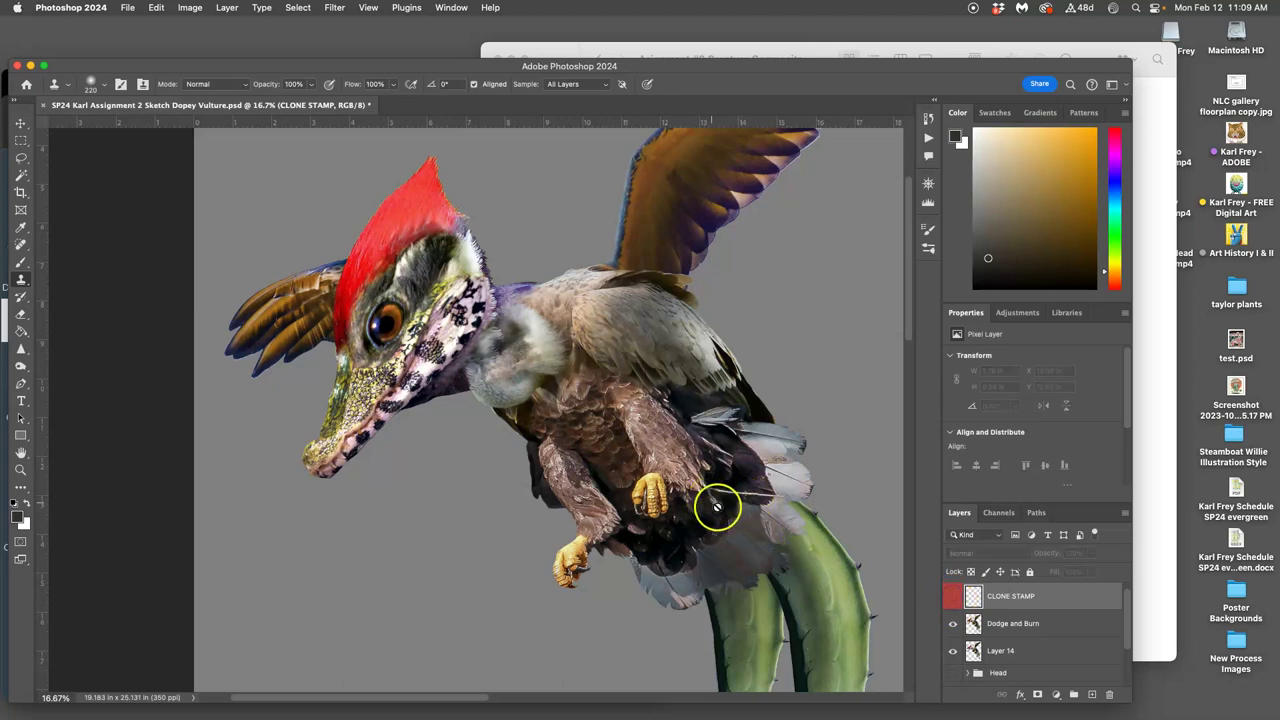
pyautogui.click(952, 597)
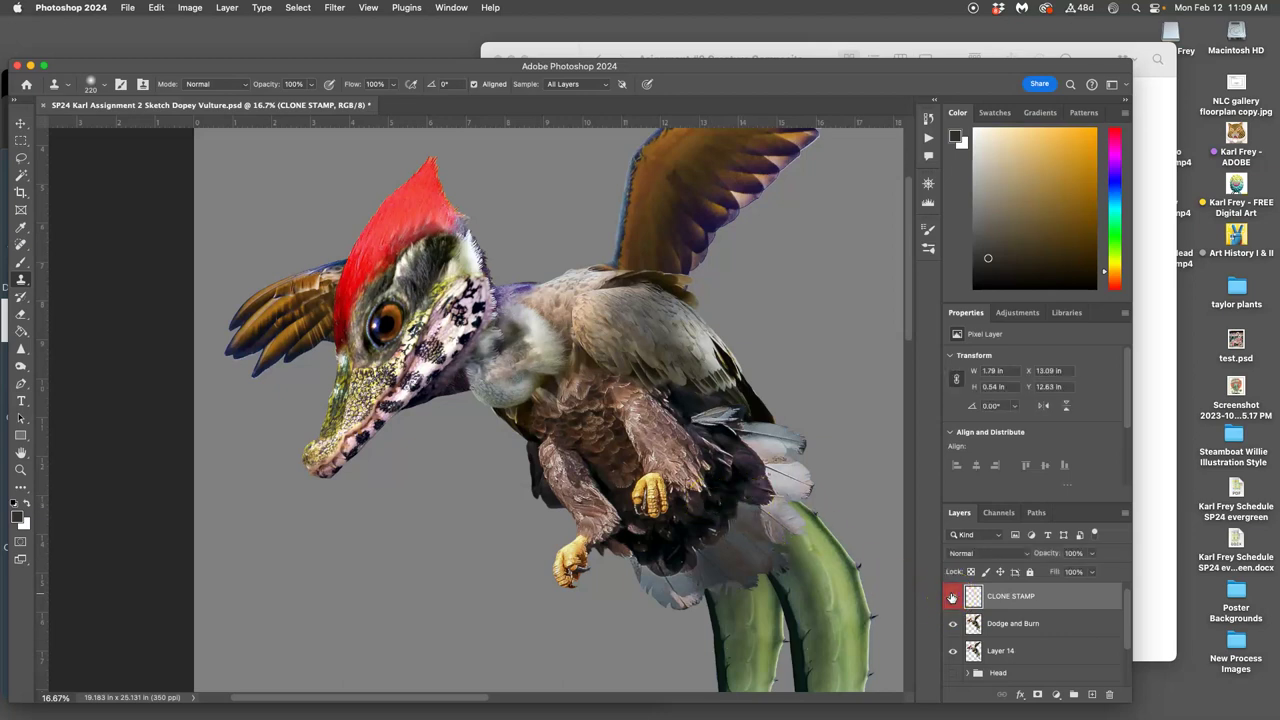
# Isolate the CLONE STAMP layer by hiding Dodge and Burn and Layer 14, and examine its cloned stroke up close.
pyautogui.click(952, 622)
pyautogui.click(953, 650)
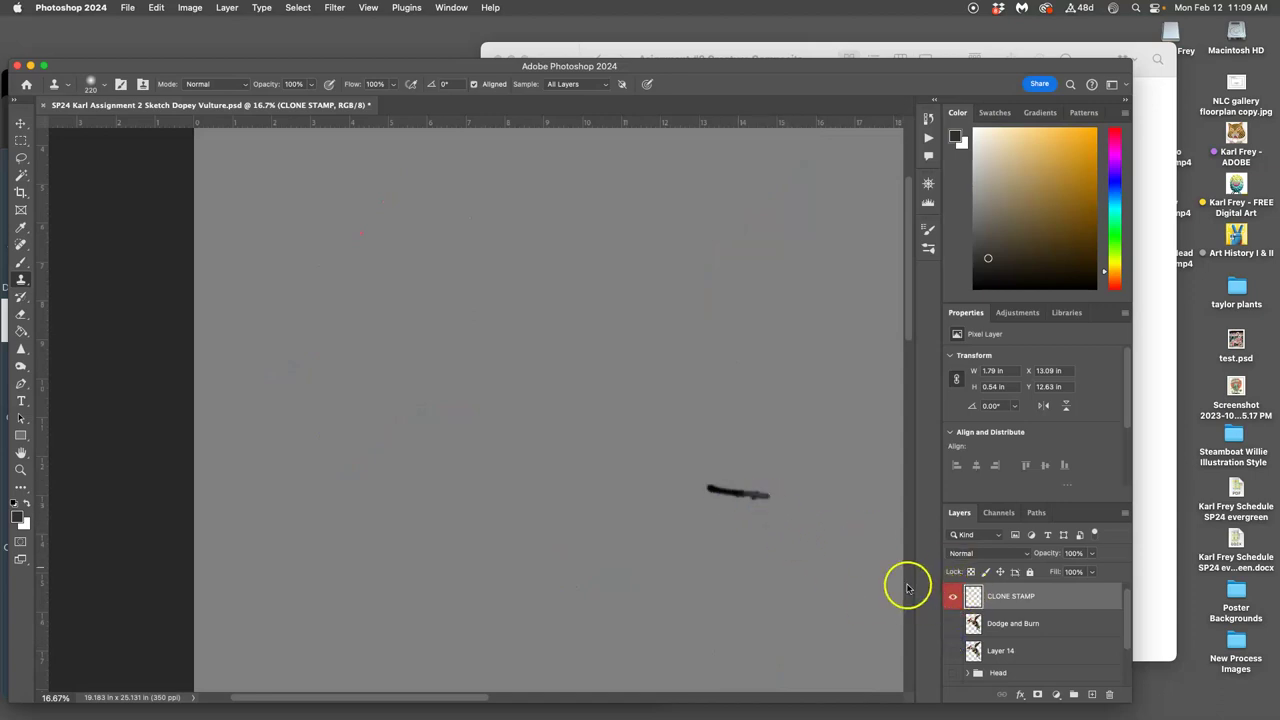
pyautogui.press('super+plus')
pyautogui.press('super+plus')
pyautogui.press('super+plus')
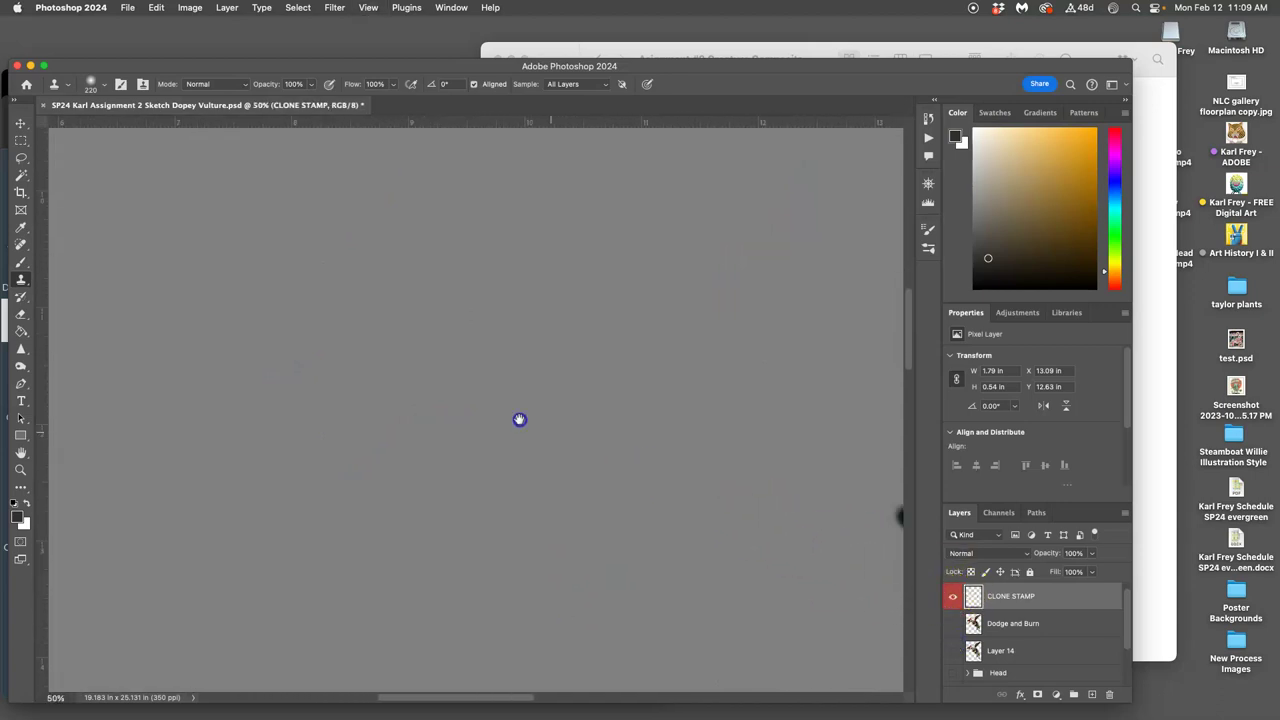
pyautogui.moveTo(823, 563)
pyautogui.mouseDown()
pyautogui.moveTo(666, 497)
pyautogui.moveTo(577, 494)
pyautogui.mouseUp()
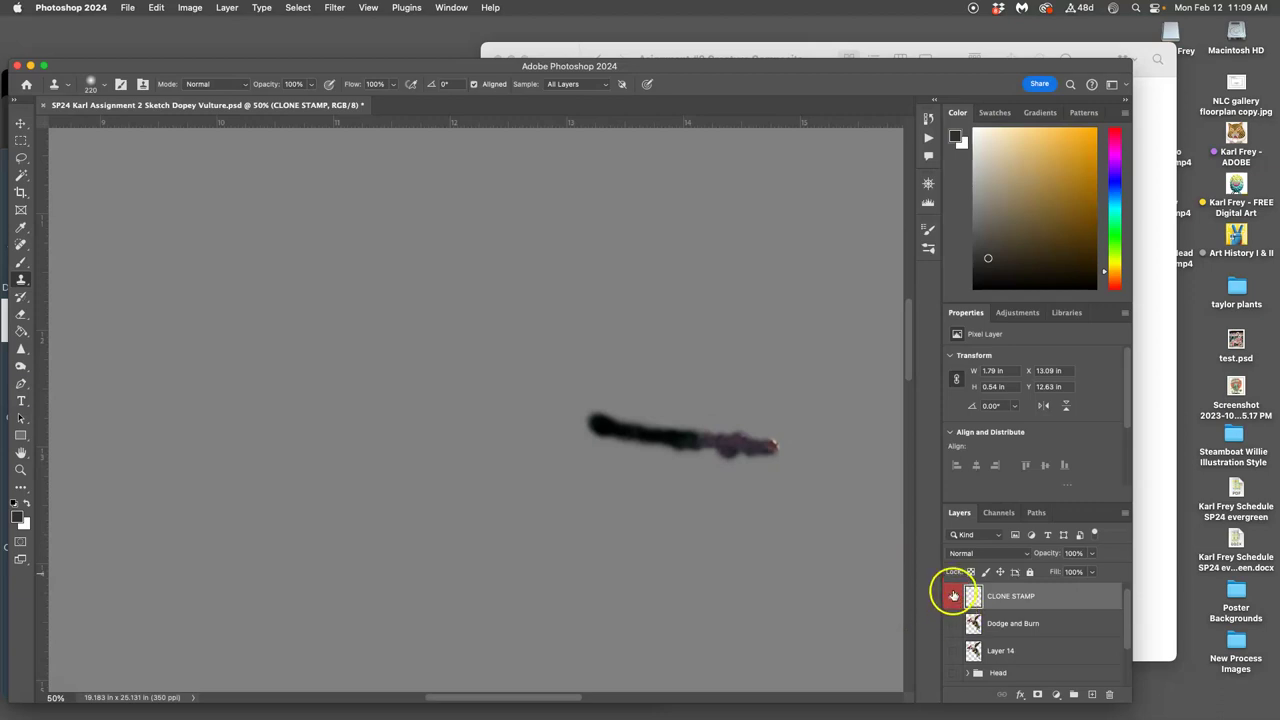
# Show the Dodge and Burn layer and compare the tail plumage with the CLONE STAMP layer off and on.
pyautogui.click(953, 624)
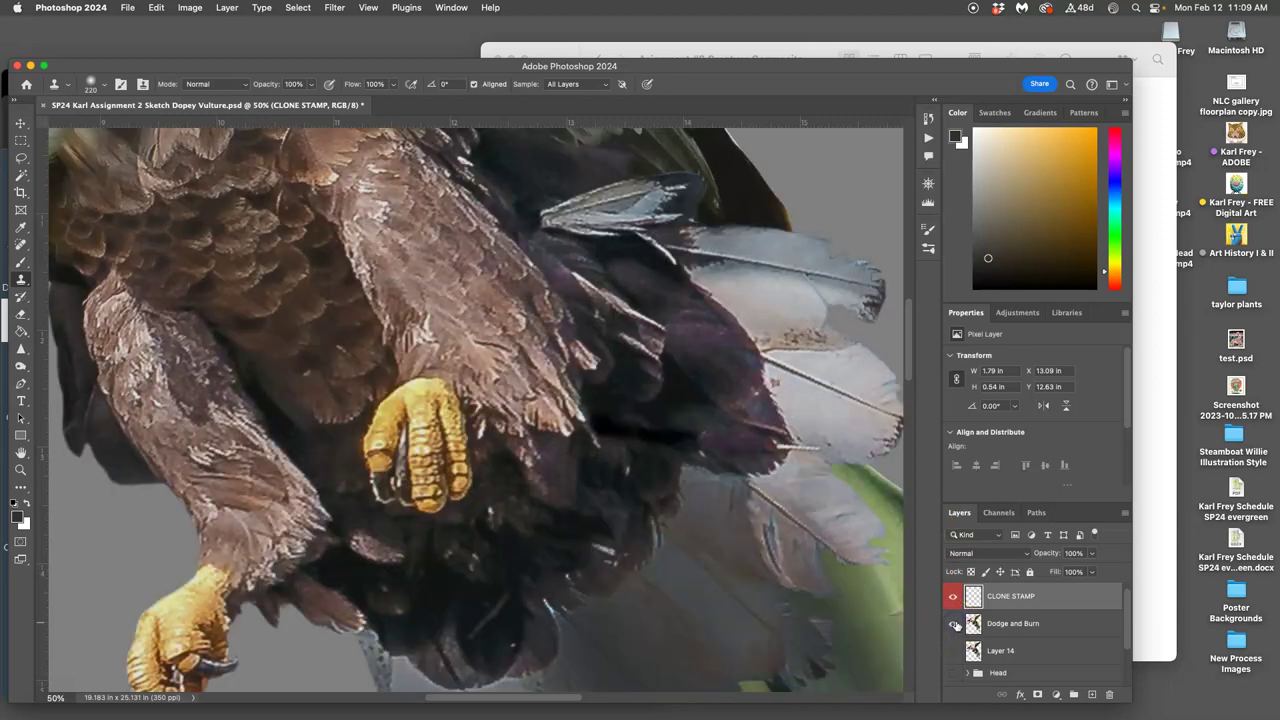
pyautogui.click(953, 624)
pyautogui.click(953, 624)
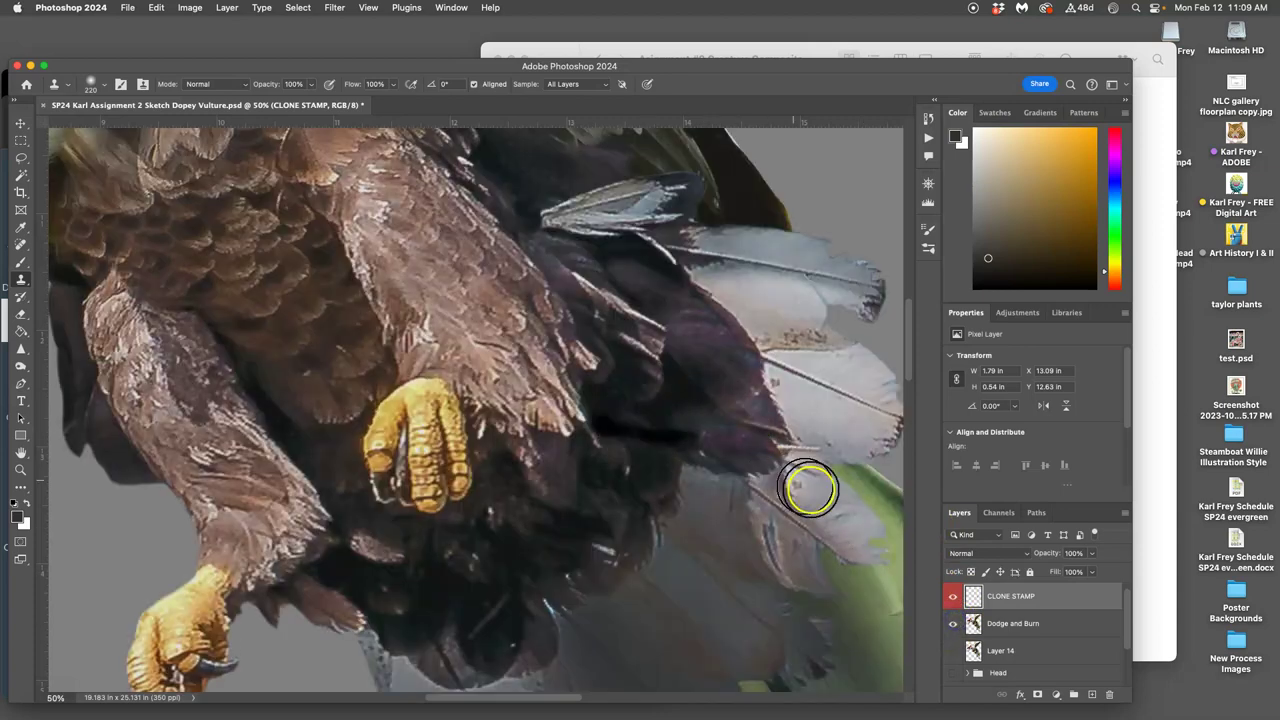
pyautogui.click(953, 597)
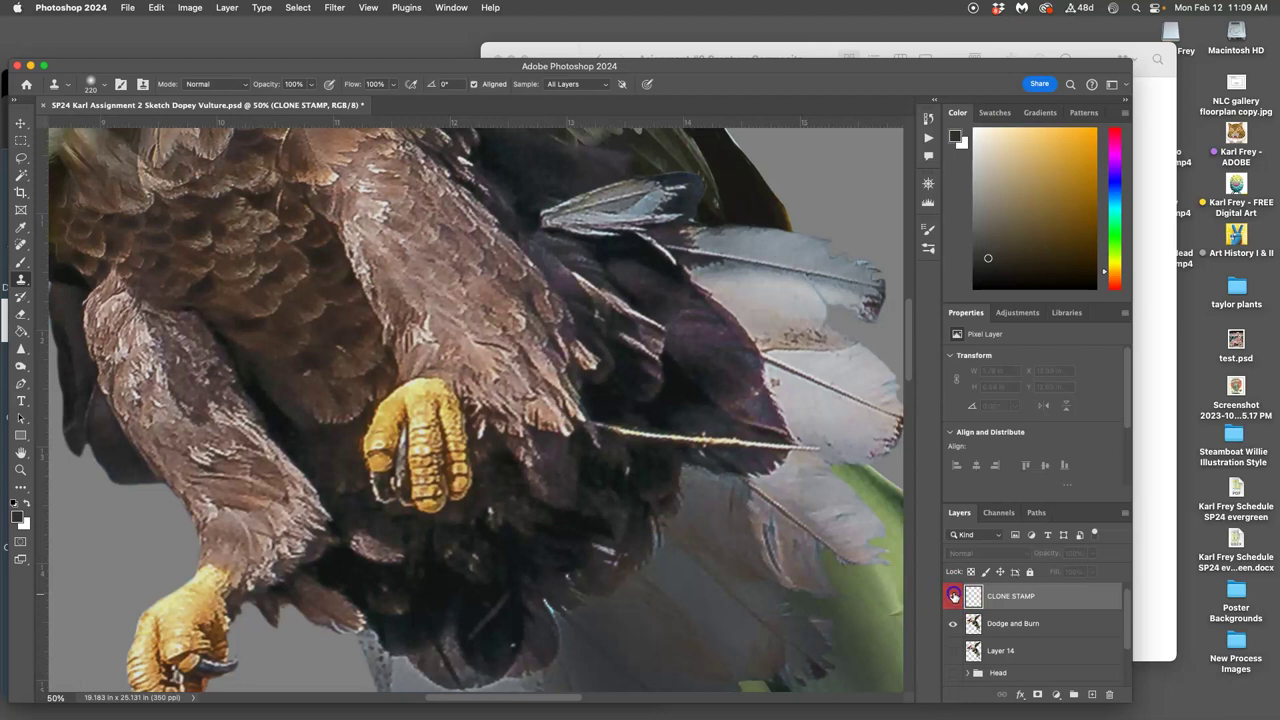
pyautogui.click(953, 597)
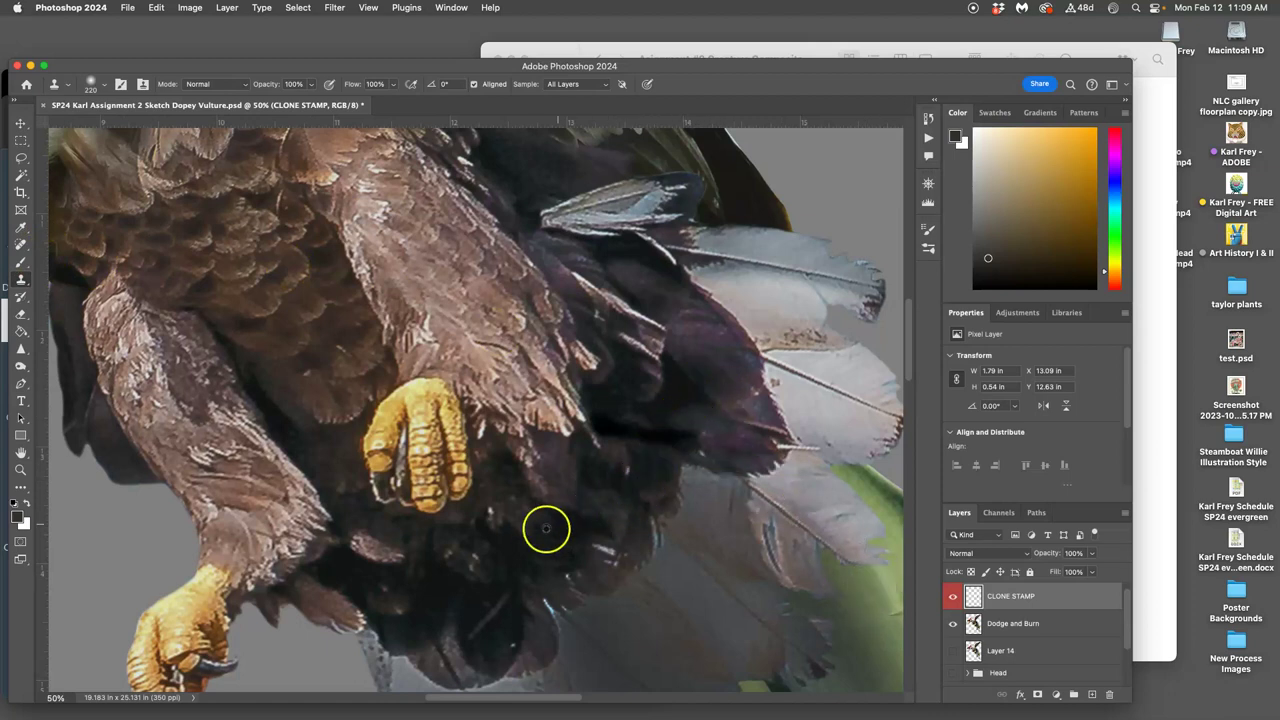
# Clone dark plumage over the black streak beside the yellow-clawed leg to blend it into the surrounding feathers.
pyautogui.moveTo(618, 414); pyautogui.dragTo(605, 425)
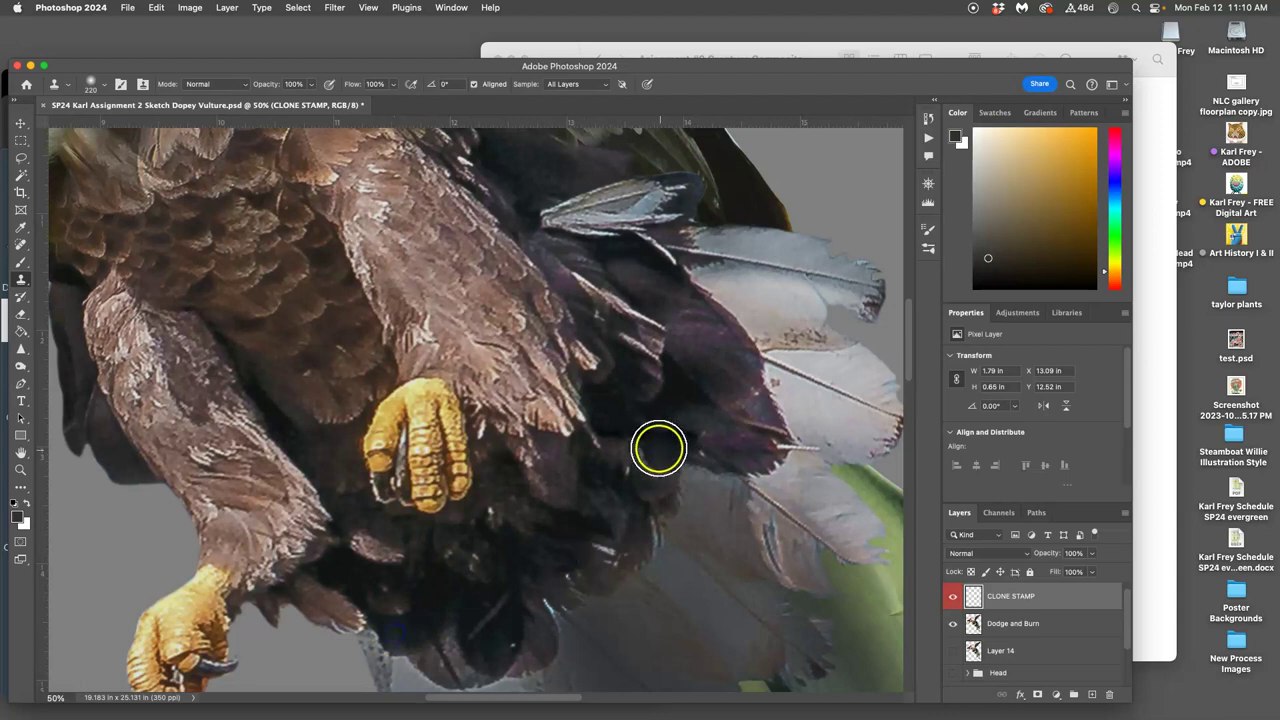
pyautogui.moveTo(656, 444); pyautogui.dragTo(676, 454)
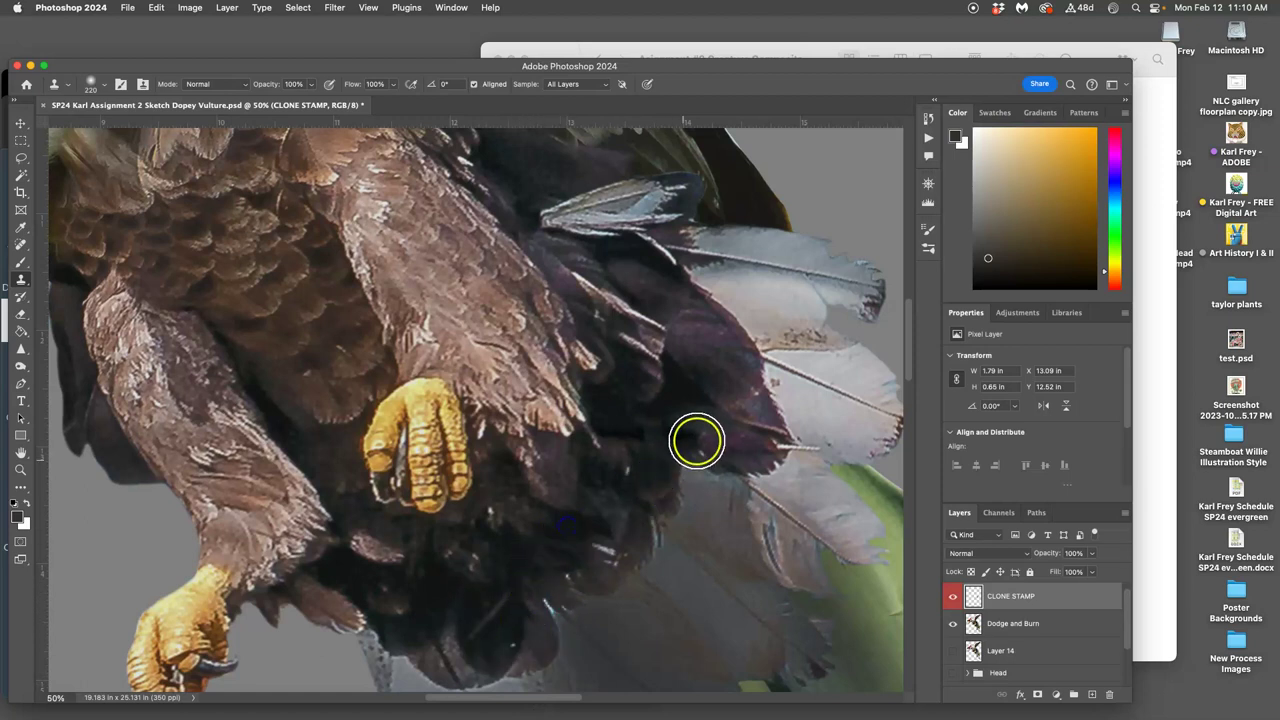
pyautogui.moveTo(696, 440); pyautogui.dragTo(654, 431)
pyautogui.moveTo(590, 642); pyautogui.dragTo(545, 666)
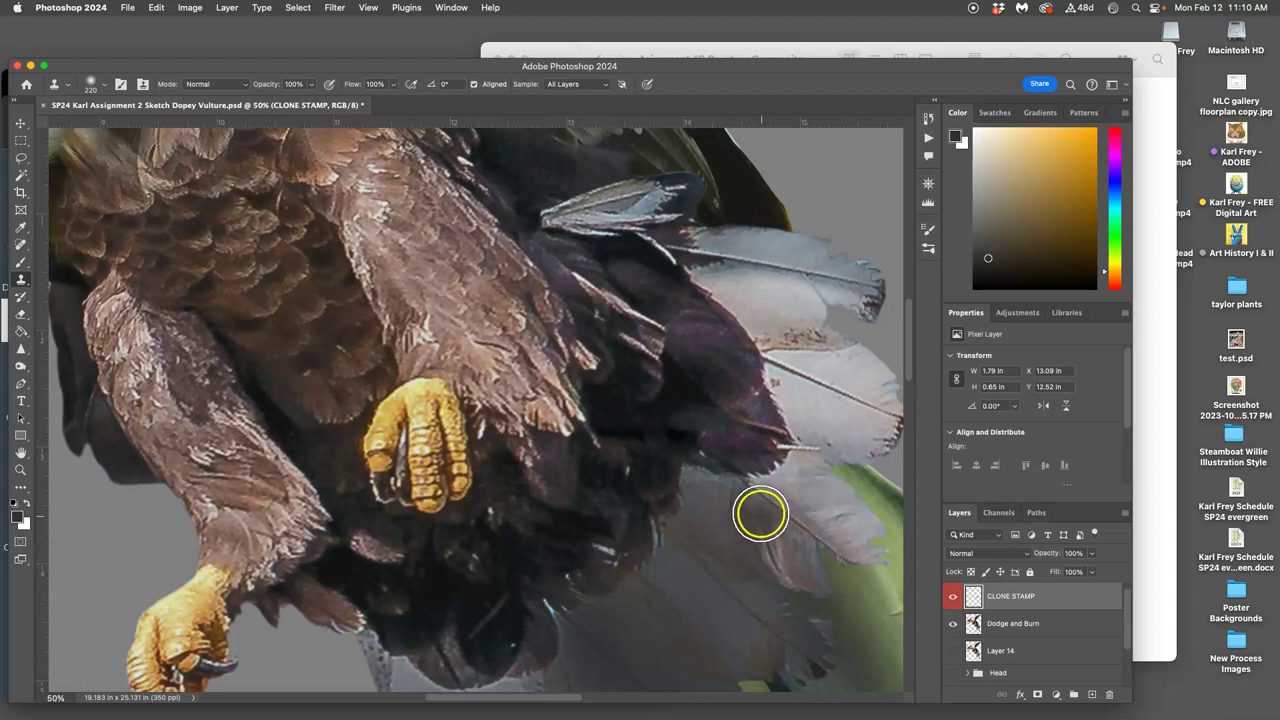
# Hide the gray background Layer 0 and make Layer 14 visible.
pyautogui.moveTo(774, 470); pyautogui.dragTo(568, 441)
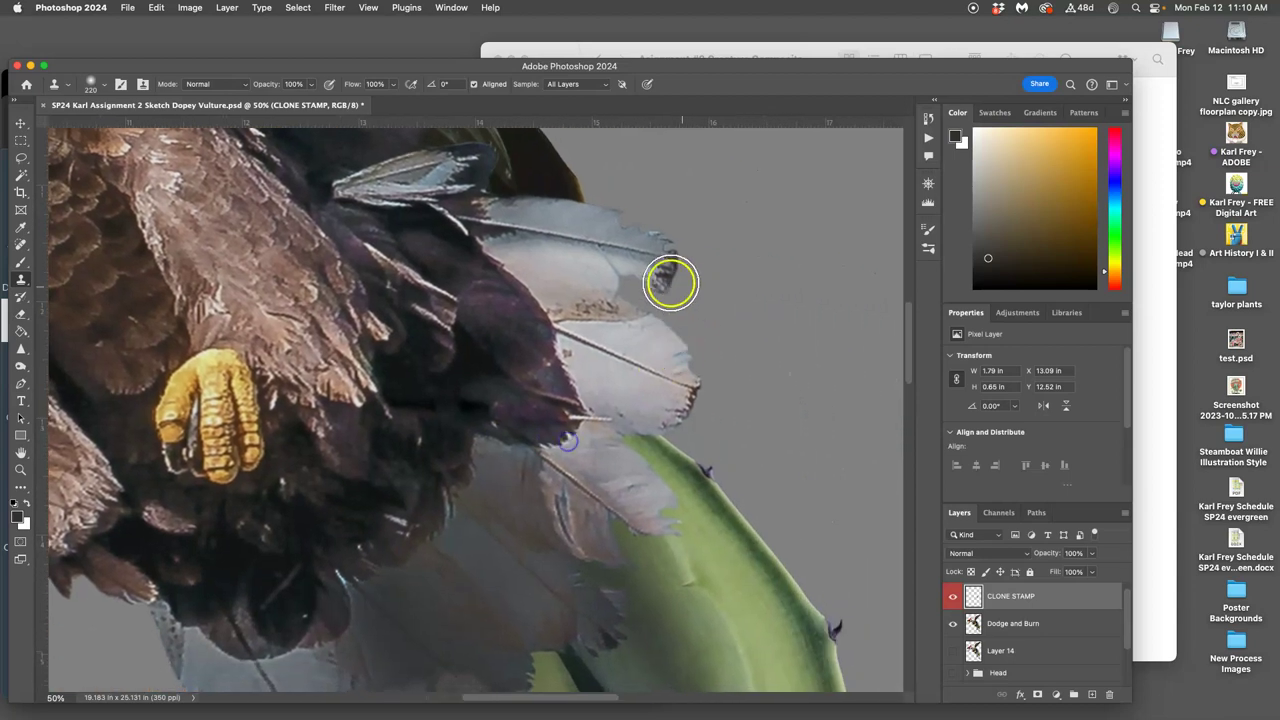
pyautogui.moveTo(670, 285); pyautogui.dragTo(627, 286)
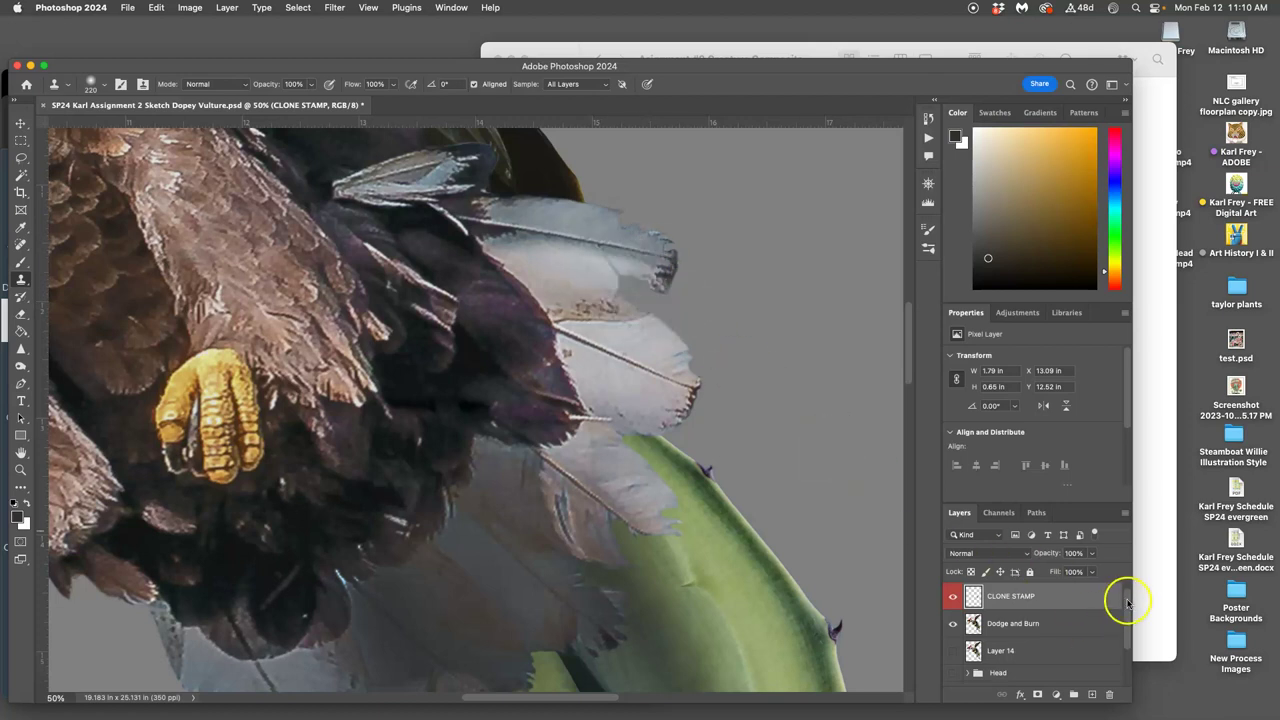
pyautogui.moveTo(1126, 602); pyautogui.dragTo(1123, 671)
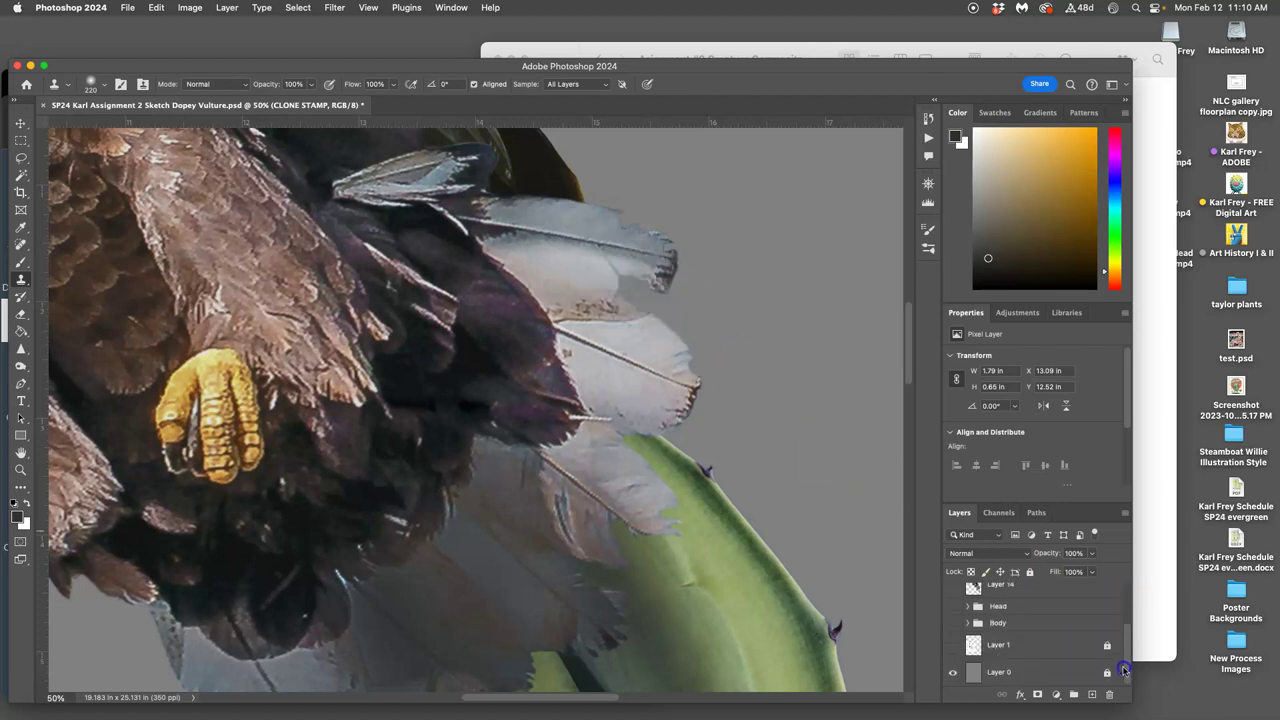
pyautogui.click(951, 673)
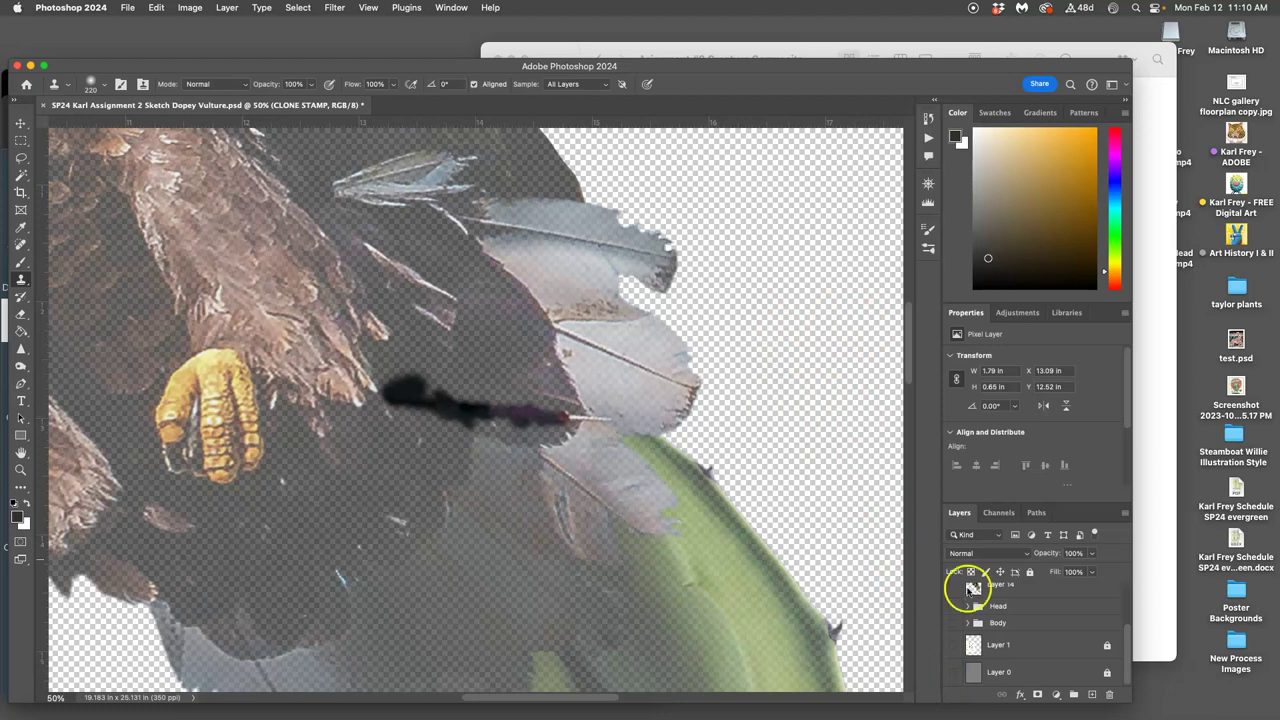
pyautogui.moveTo(1122, 673); pyautogui.dragTo(1127, 568)
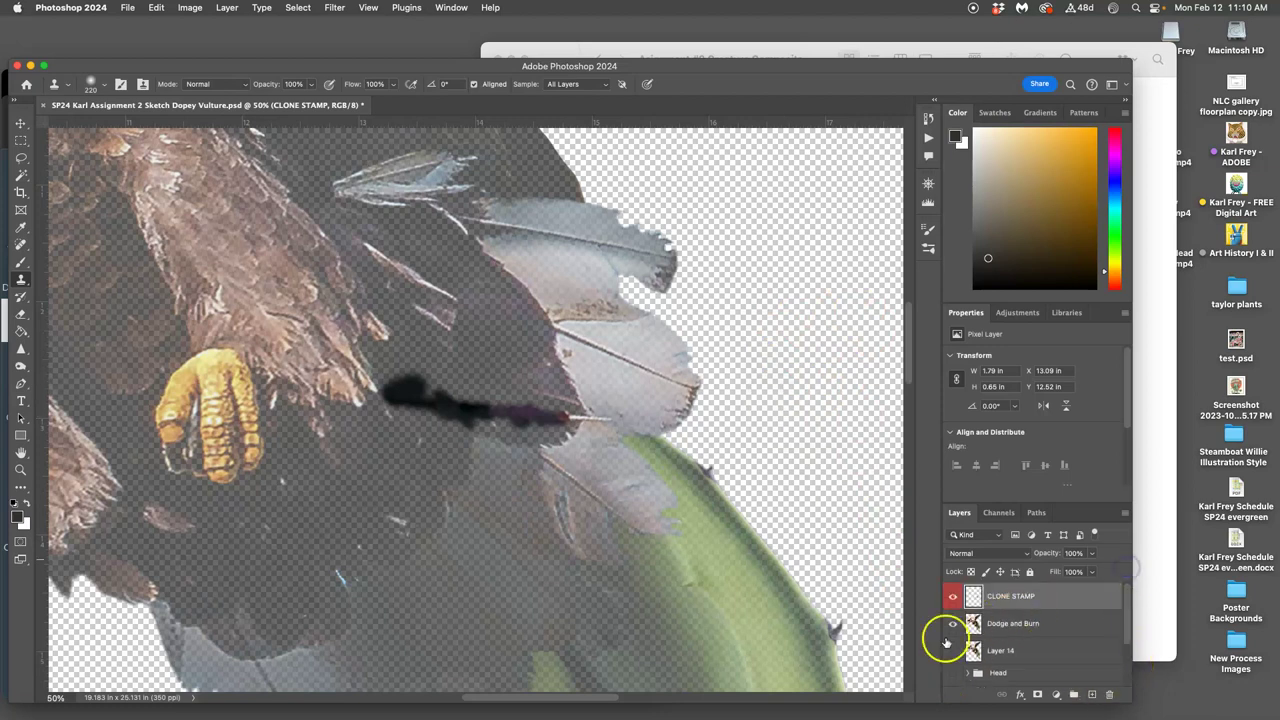
pyautogui.click(953, 652)
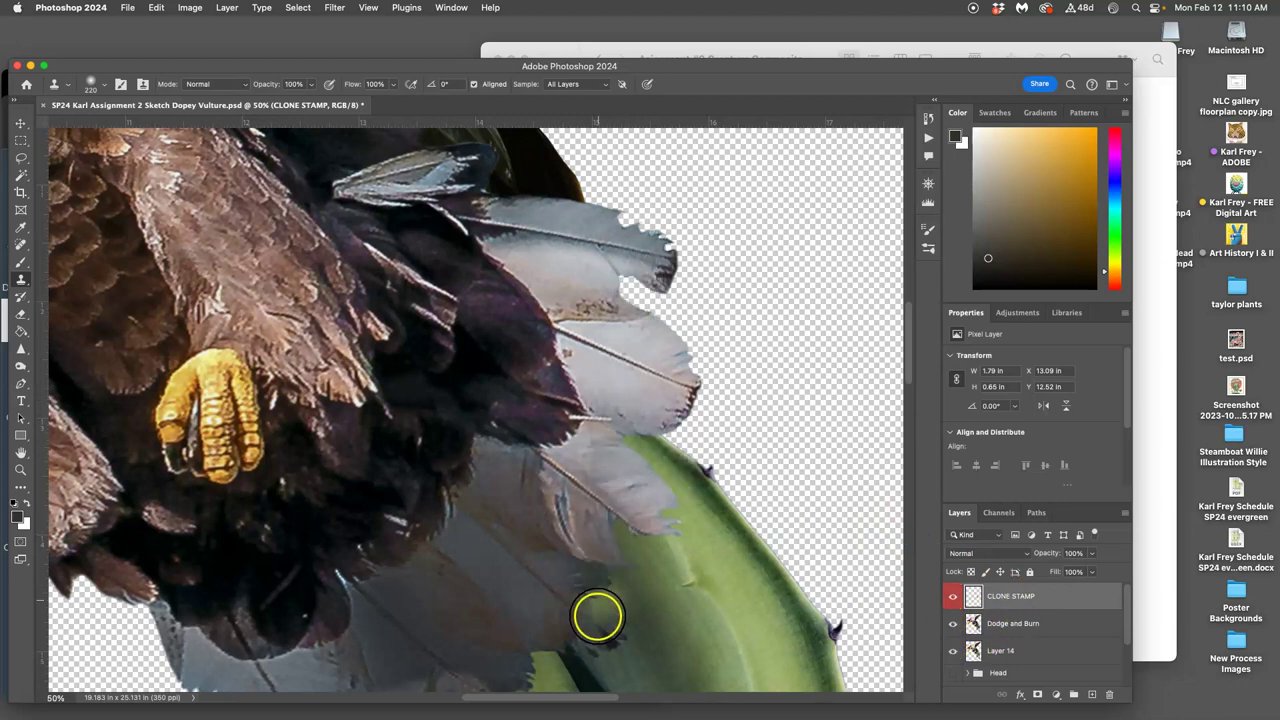
# Clone texture from the lower tail feather's tip onto the pale upper tail feather, and compare with the CLONE STAMP layer hidden and shown.
pyautogui.moveTo(597, 617)
pyautogui.mouseDown()
pyautogui.moveTo(573, 547)
pyautogui.moveTo(587, 479)
pyautogui.moveTo(568, 479)
pyautogui.moveTo(624, 314)
pyautogui.moveTo(562, 418)
pyautogui.mouseUp()
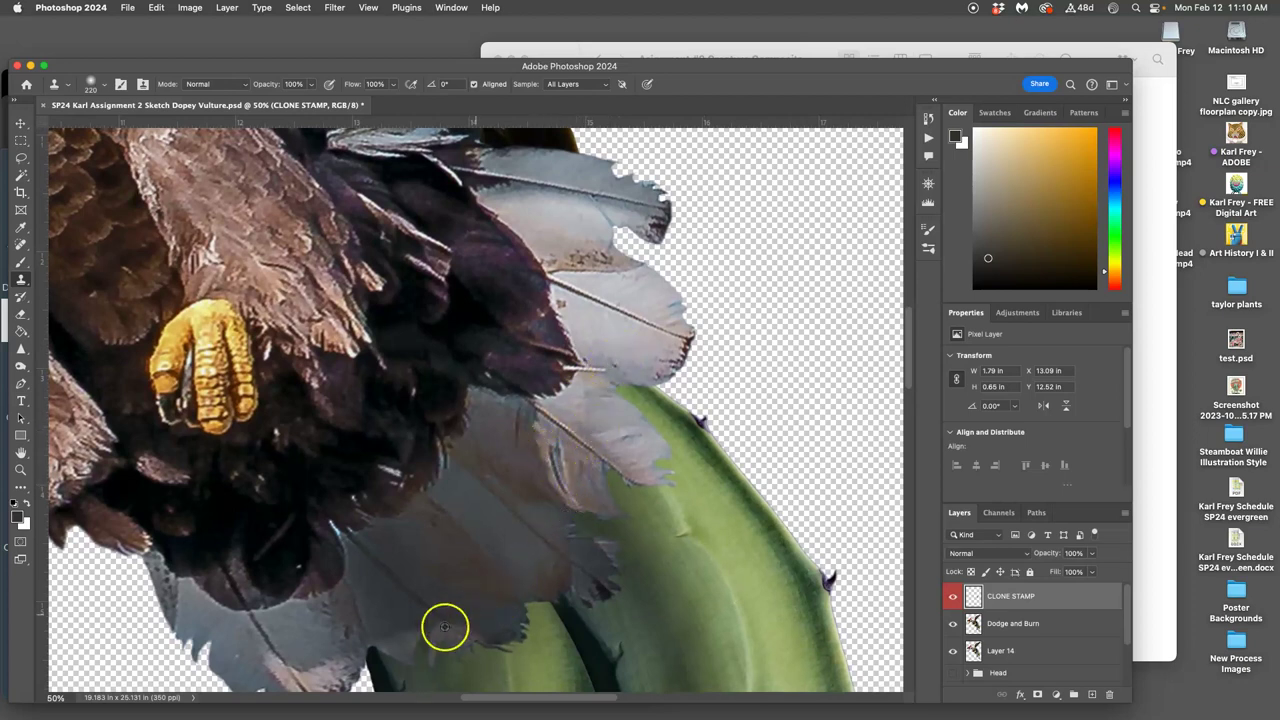
pyautogui.scroll(-3, 386, 494)
pyautogui.hscroll(-1, 386, 494)
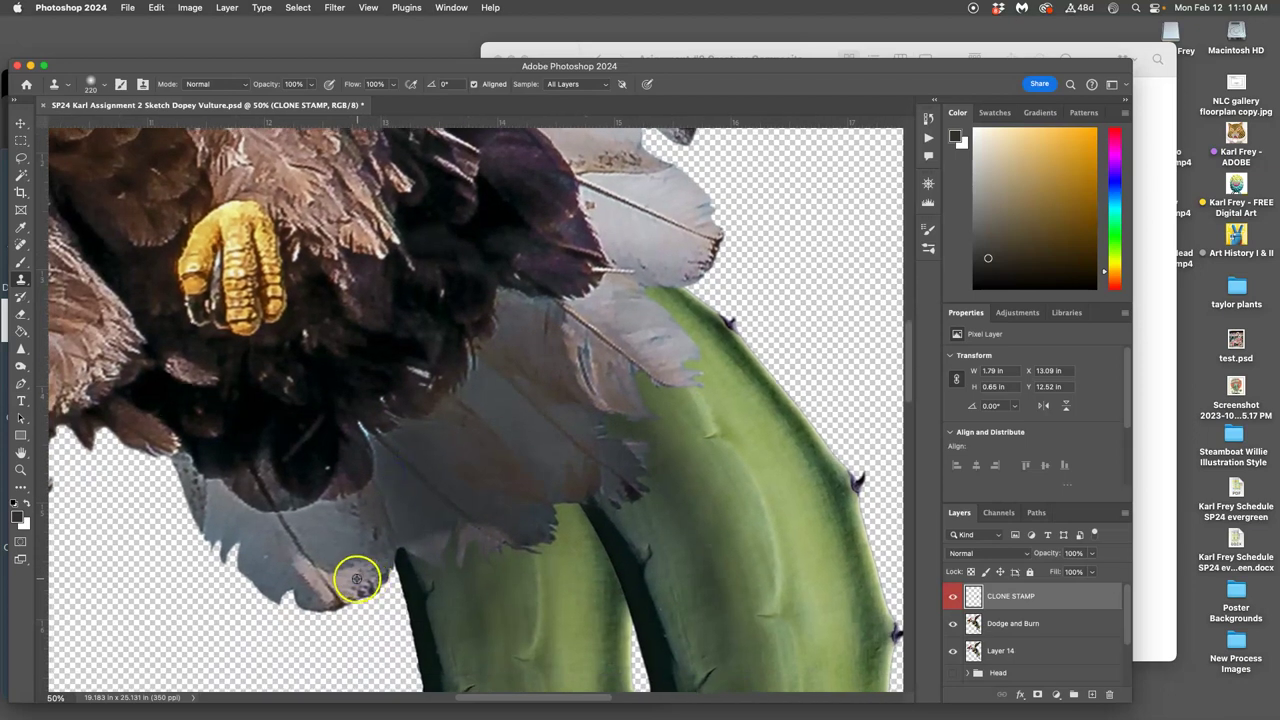
pyautogui.keyDown('alt'); pyautogui.click(660, 220); pyautogui.keyUp('alt')
pyautogui.scroll(3, 663, 306)
pyautogui.click(650, 250)
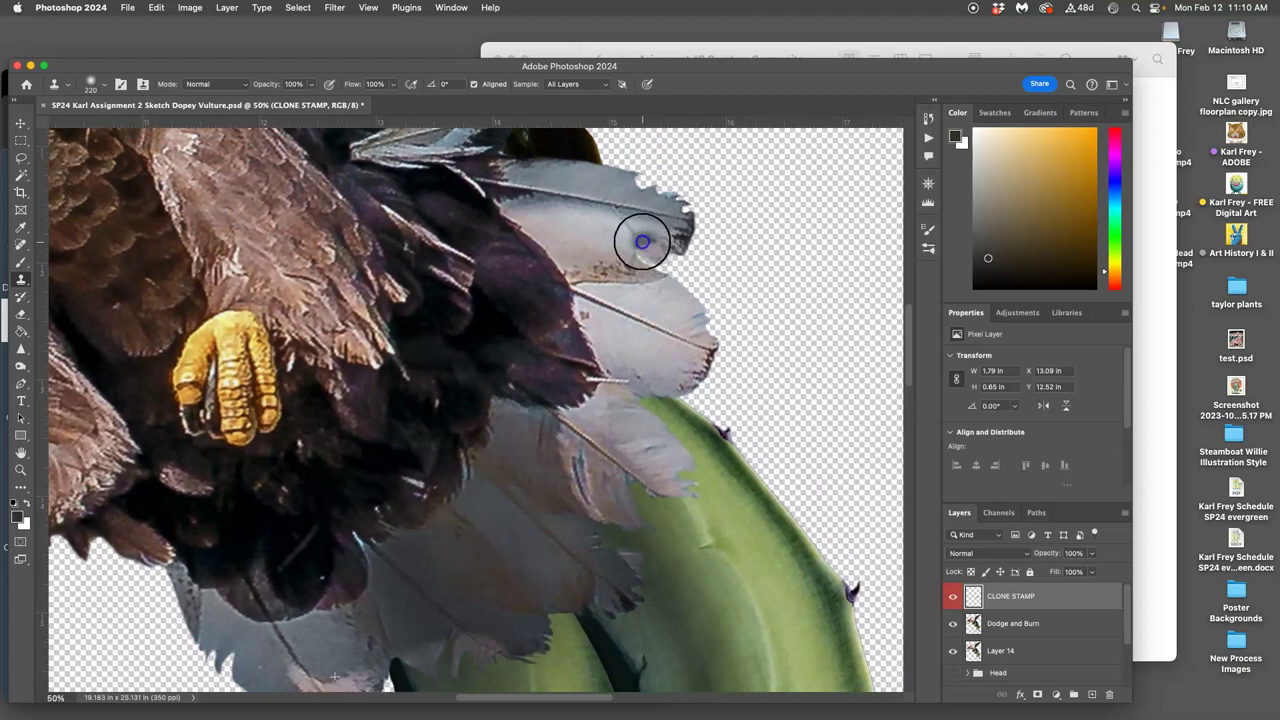
pyautogui.moveTo(642, 242)
pyautogui.mouseDown()
pyautogui.moveTo(652, 261)
pyautogui.moveTo(663, 251)
pyautogui.moveTo(631, 229)
pyautogui.moveTo(631, 256)
pyautogui.moveTo(642, 236)
pyautogui.mouseUp()
pyautogui.click(954, 598)
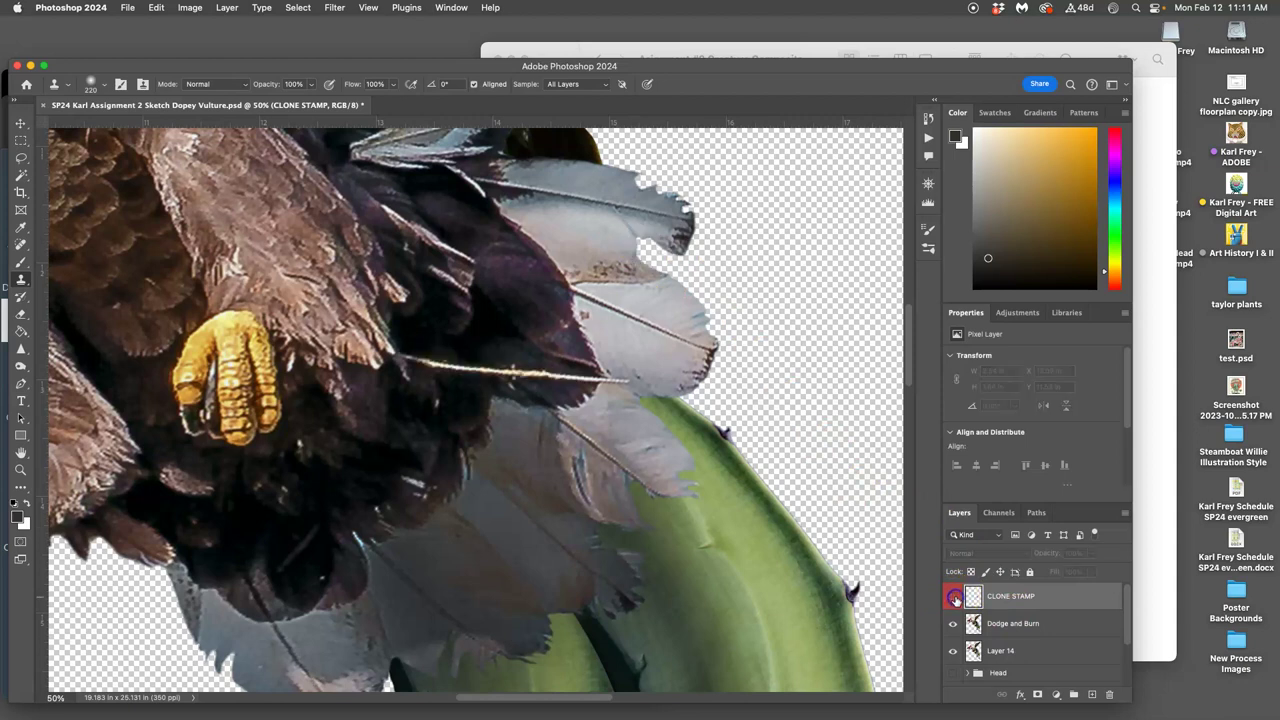
pyautogui.click(954, 597)
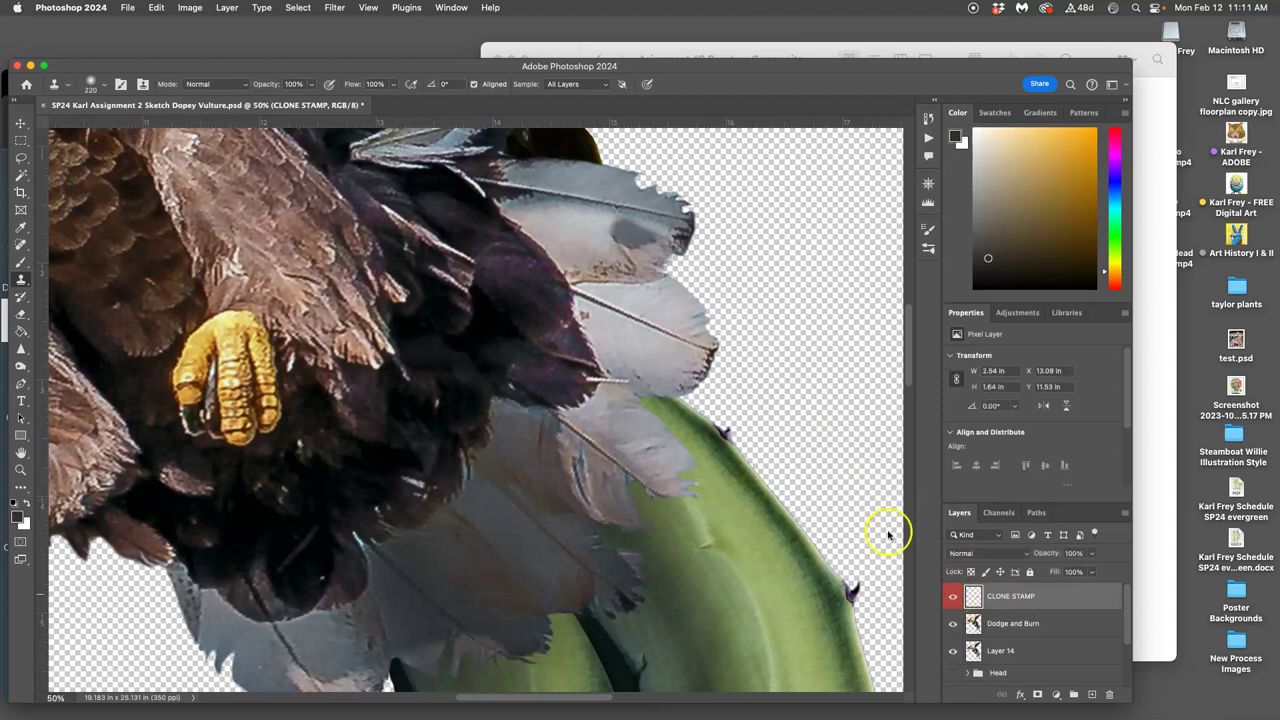
# Soften the upper edge of the cloned gray patch on the pale tail feather with the Eraser at 11% opacity.
pyautogui.scroll(3, 771, 443)
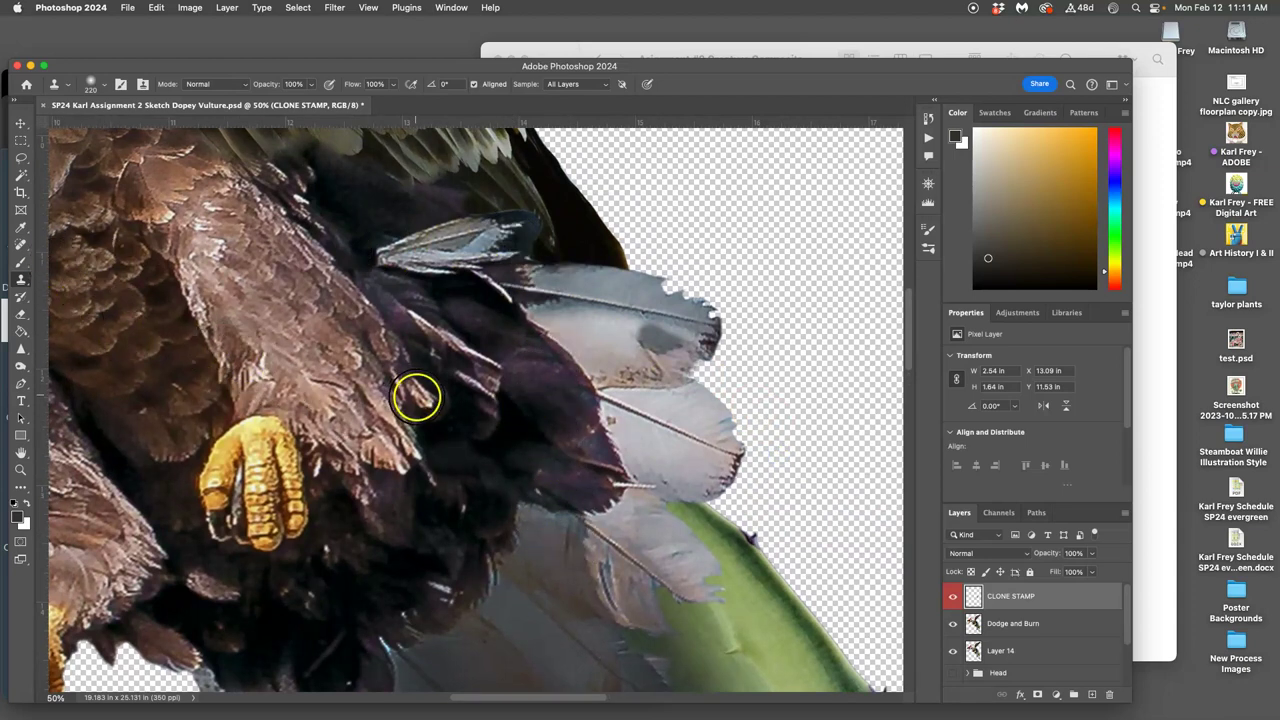
pyautogui.click(21, 315)
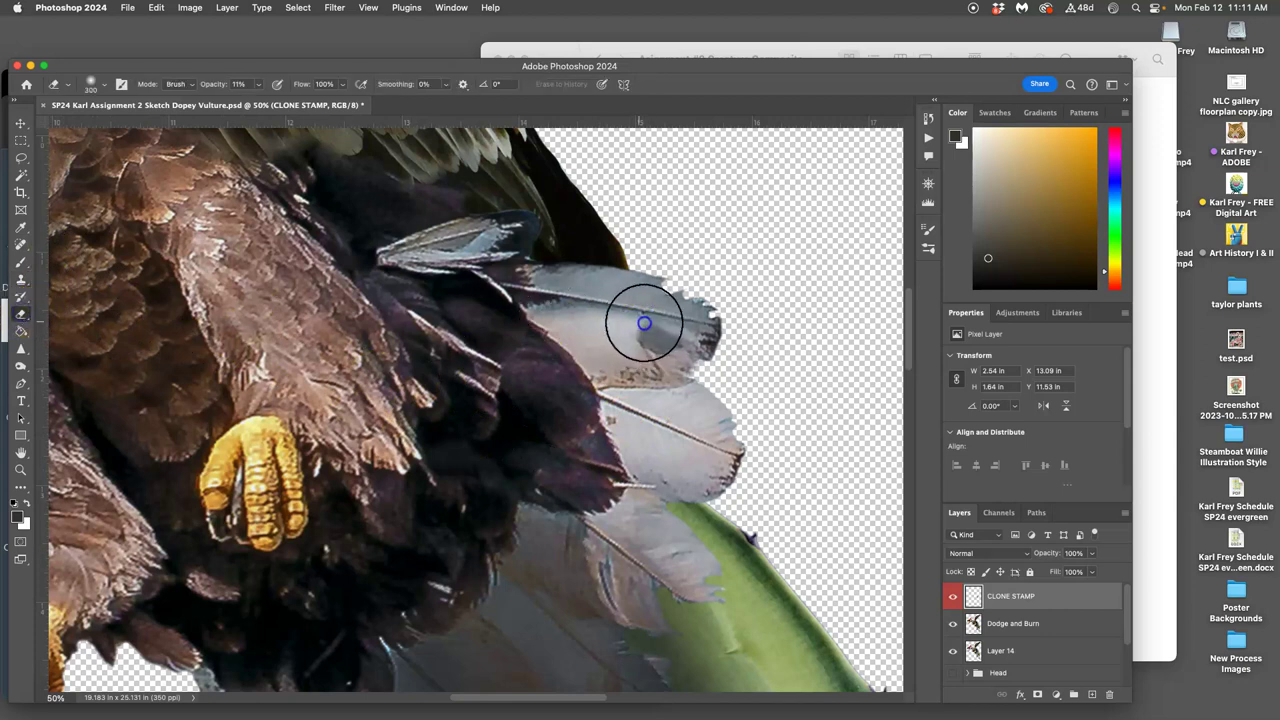
pyautogui.moveTo(644, 323)
pyautogui.mouseDown()
pyautogui.moveTo(674, 329)
pyautogui.moveTo(634, 314)
pyautogui.moveTo(666, 323)
pyautogui.moveTo(642, 306)
pyautogui.moveTo(670, 303)
pyautogui.mouseUp()
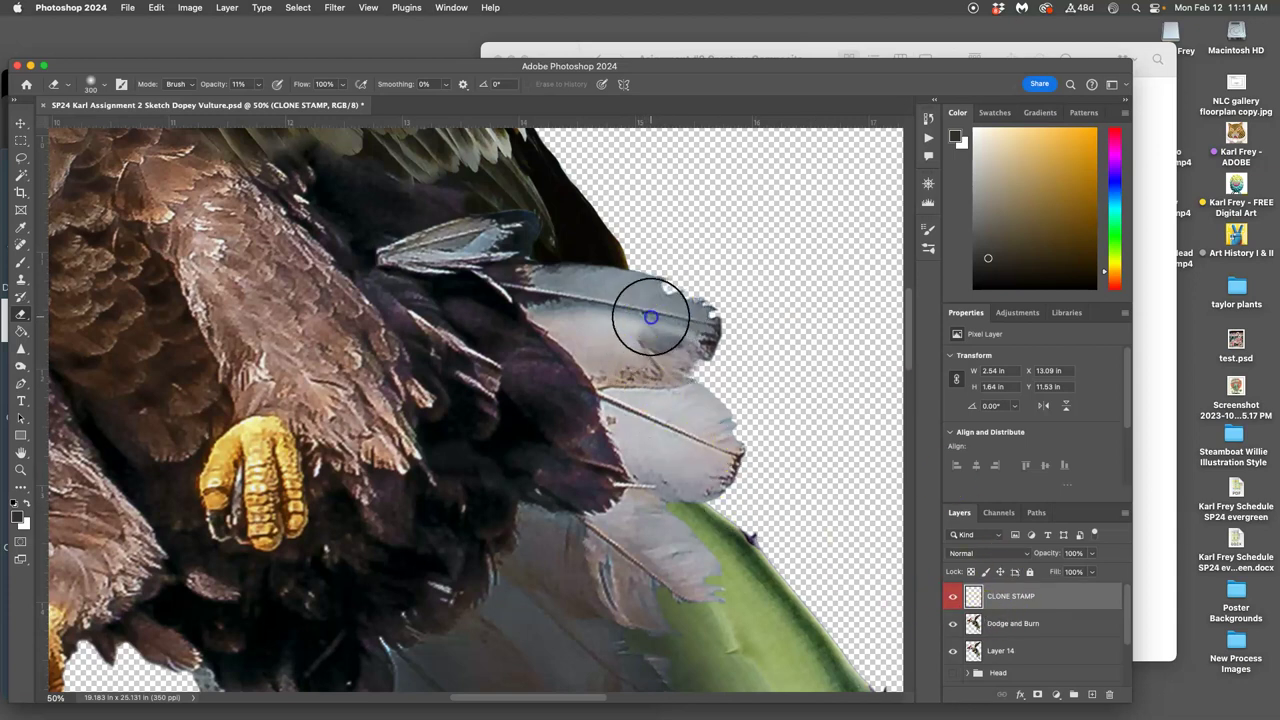
# Try to clone the gray lower tail feathers along the pale feathers' inner edge, and undo the stroke.
pyautogui.scroll(-3, 643, 486)
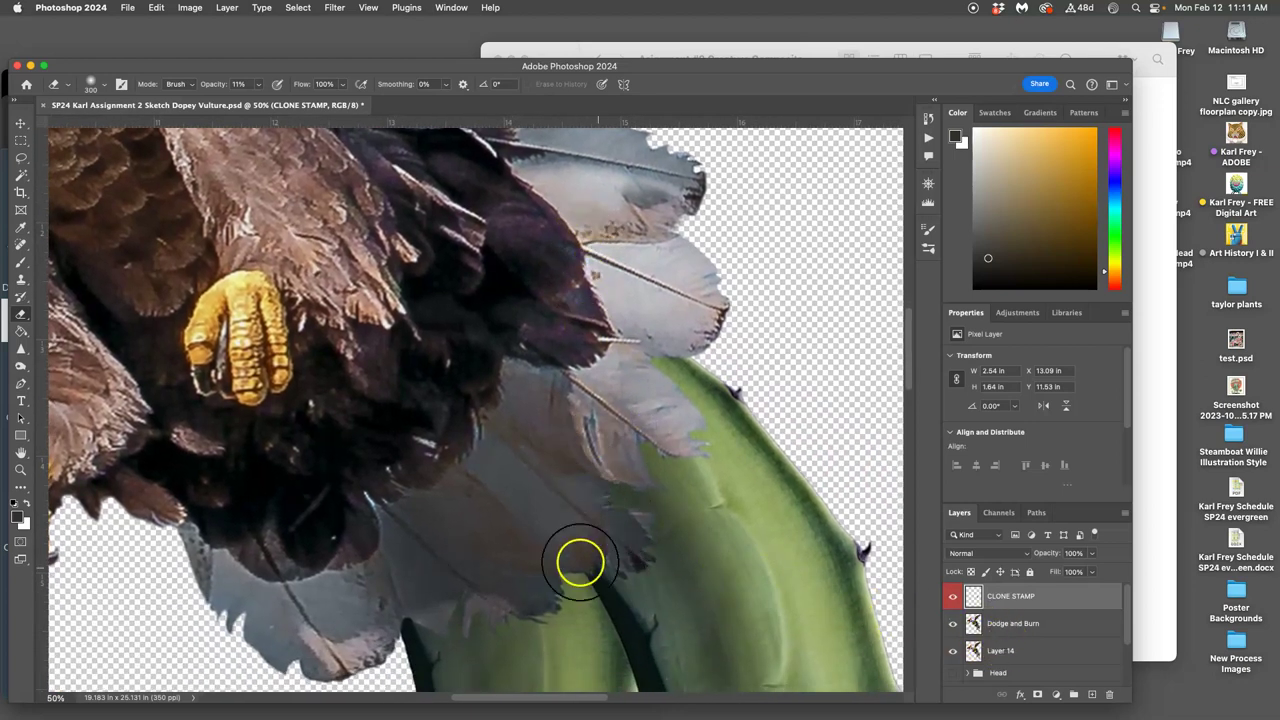
pyautogui.click(21, 284)
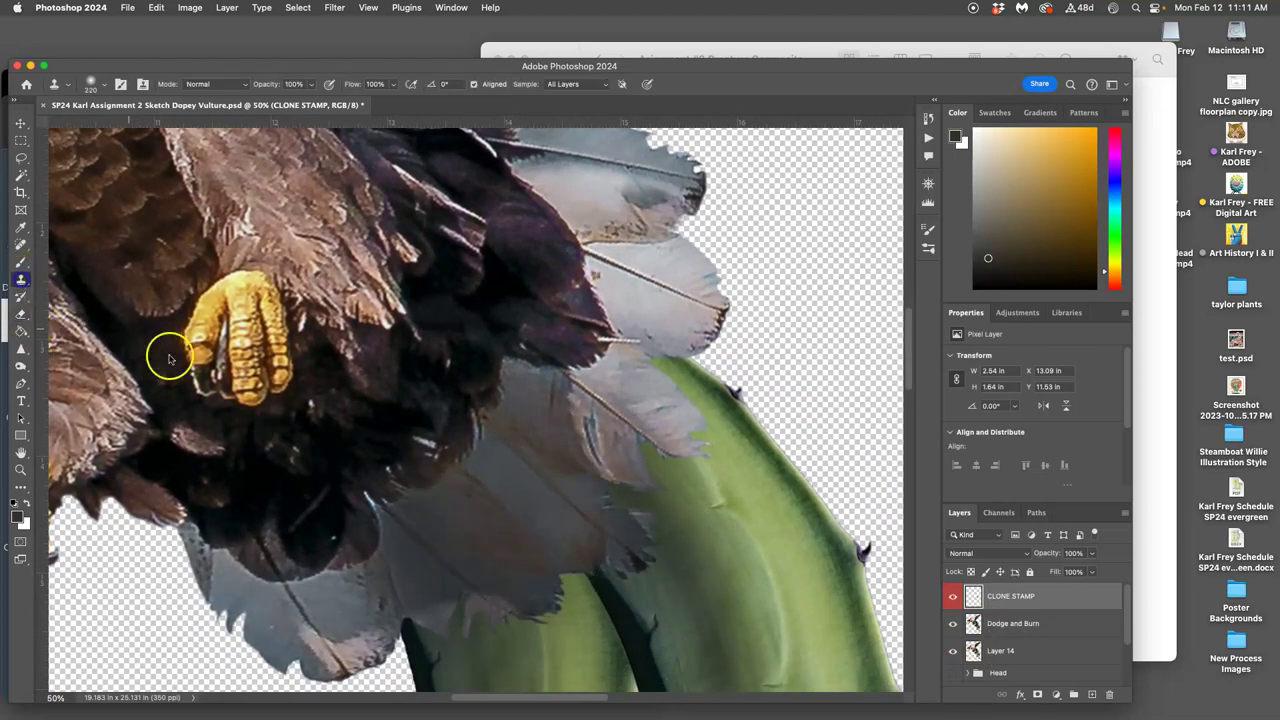
pyautogui.keyDown('alt'); pyautogui.click(547, 530); pyautogui.keyUp('alt')
pyautogui.moveTo(530, 166); pyautogui.dragTo(583, 228)
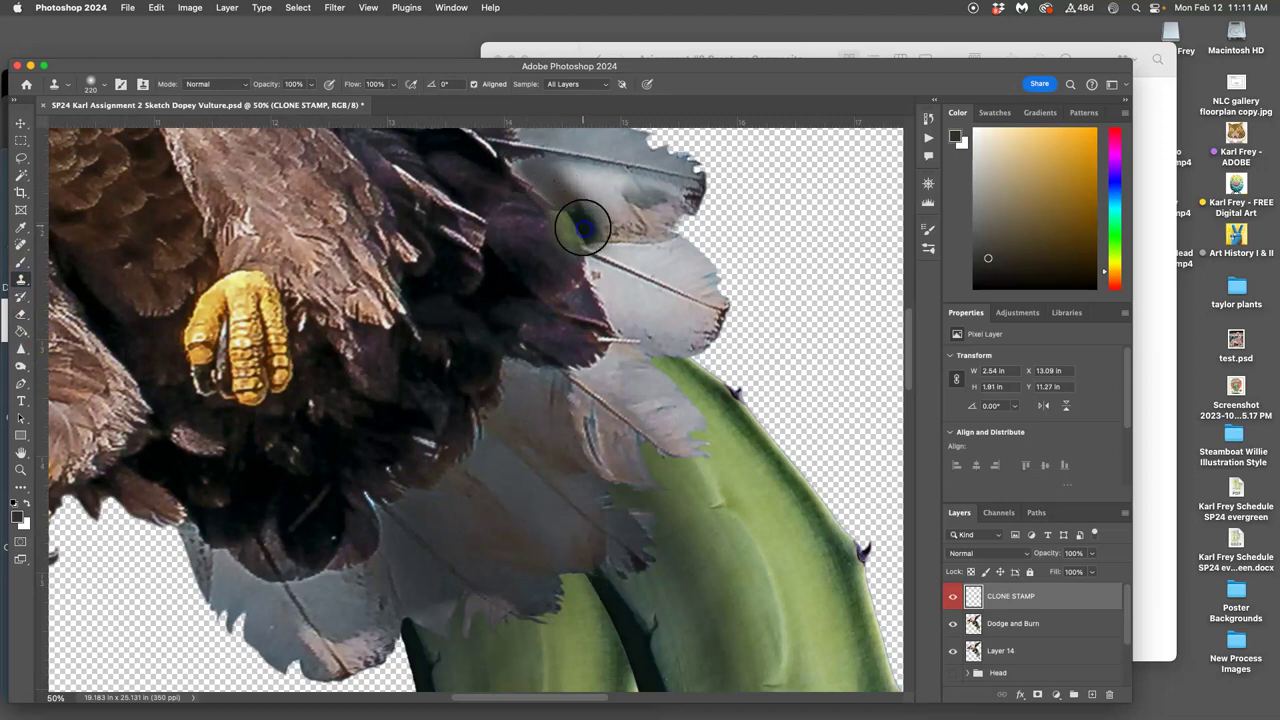
pyautogui.press('super+z')
# Clone gray shading from the lower tail feathers onto the pale feathers along the edge of the dark plumage.
pyautogui.keyDown('alt'); pyautogui.click(494, 453); pyautogui.keyUp('alt')
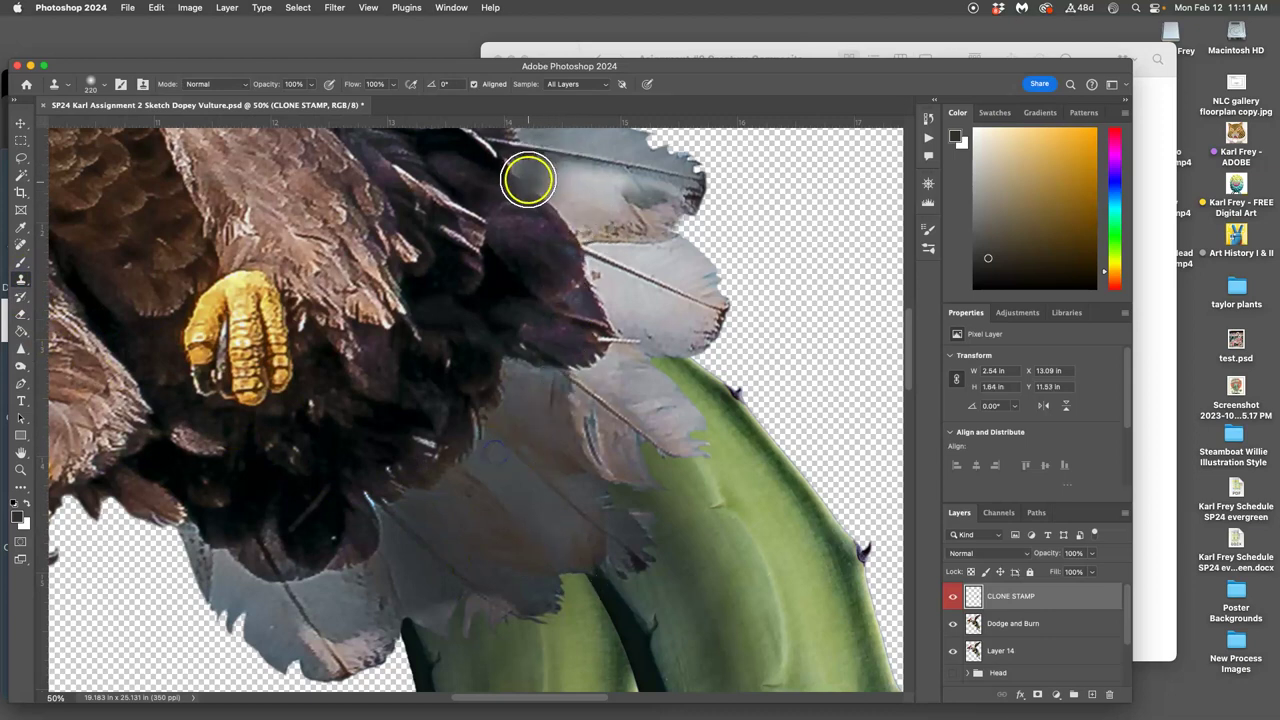
pyautogui.moveTo(528, 177)
pyautogui.mouseDown()
pyautogui.moveTo(579, 222)
pyautogui.moveTo(600, 298)
pyautogui.moveTo(615, 300)
pyautogui.moveTo(609, 256)
pyautogui.moveTo(560, 189)
pyautogui.moveTo(551, 351)
pyautogui.moveTo(570, 318)
pyautogui.moveTo(598, 336)
pyautogui.mouseUp()
pyautogui.keyDown('alt'); pyautogui.click(501, 457); pyautogui.keyUp('alt')
pyautogui.moveTo(603, 292)
pyautogui.mouseDown()
pyautogui.moveTo(614, 309)
pyautogui.moveTo(606, 284)
pyautogui.mouseUp()
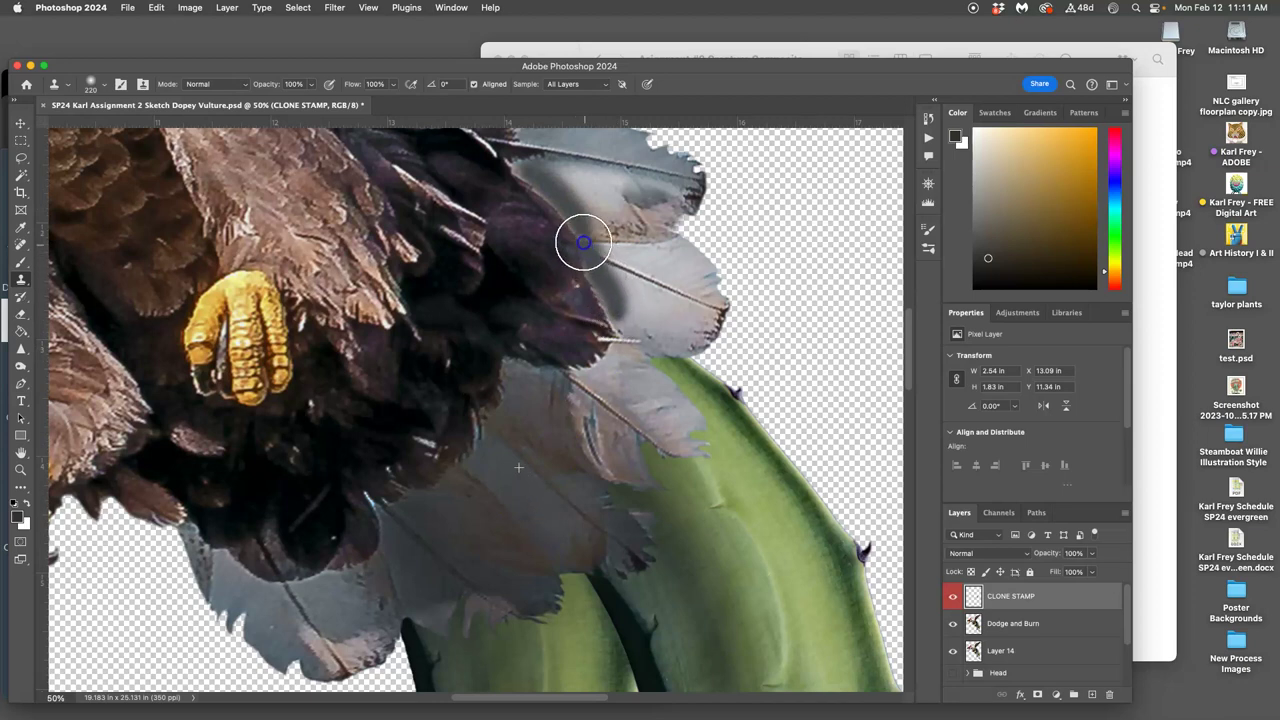
pyautogui.moveTo(583, 242)
pyautogui.mouseDown()
pyautogui.moveTo(623, 347)
pyautogui.moveTo(646, 334)
pyautogui.moveTo(620, 265)
pyautogui.mouseUp()
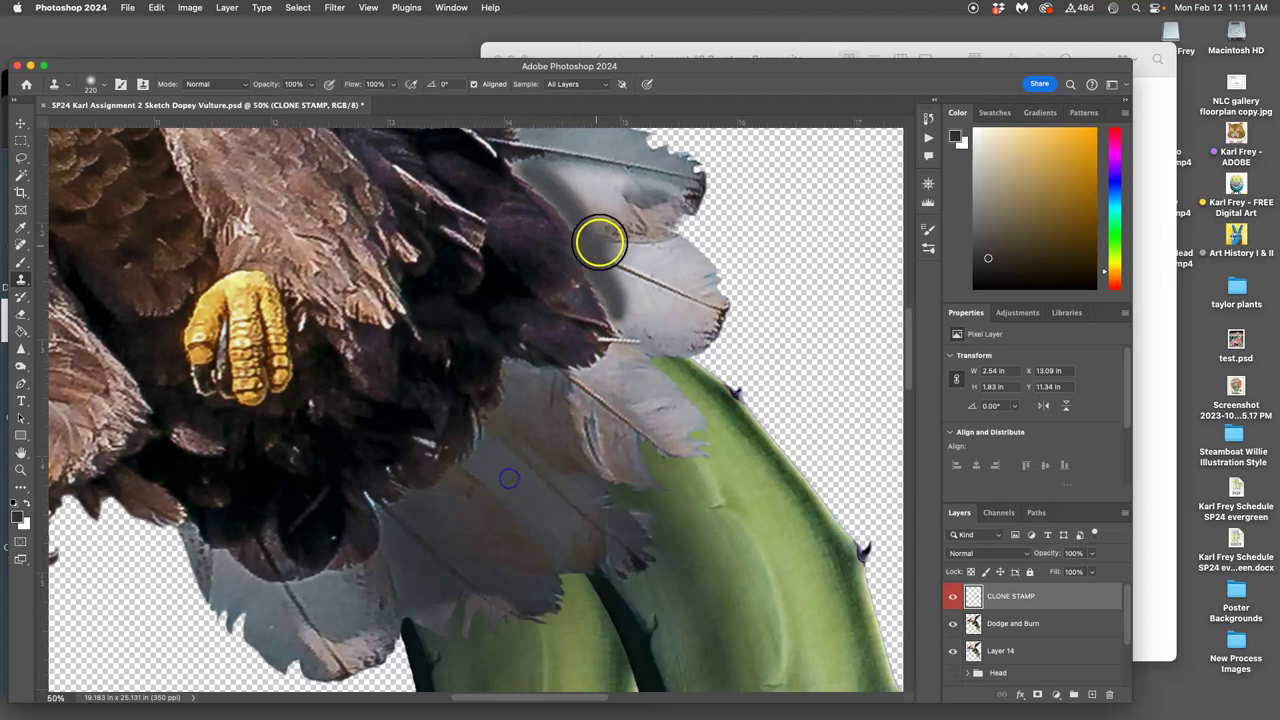
# Extend the cloned gray shading down the second pale tail feather, and soften the shading on both feathers with the Eraser at 11% opacity.
pyautogui.moveTo(600, 242)
pyautogui.mouseDown()
pyautogui.moveTo(605, 273)
pyautogui.moveTo(613, 281)
pyautogui.moveTo(604, 257)
pyautogui.moveTo(623, 300)
pyautogui.mouseUp()
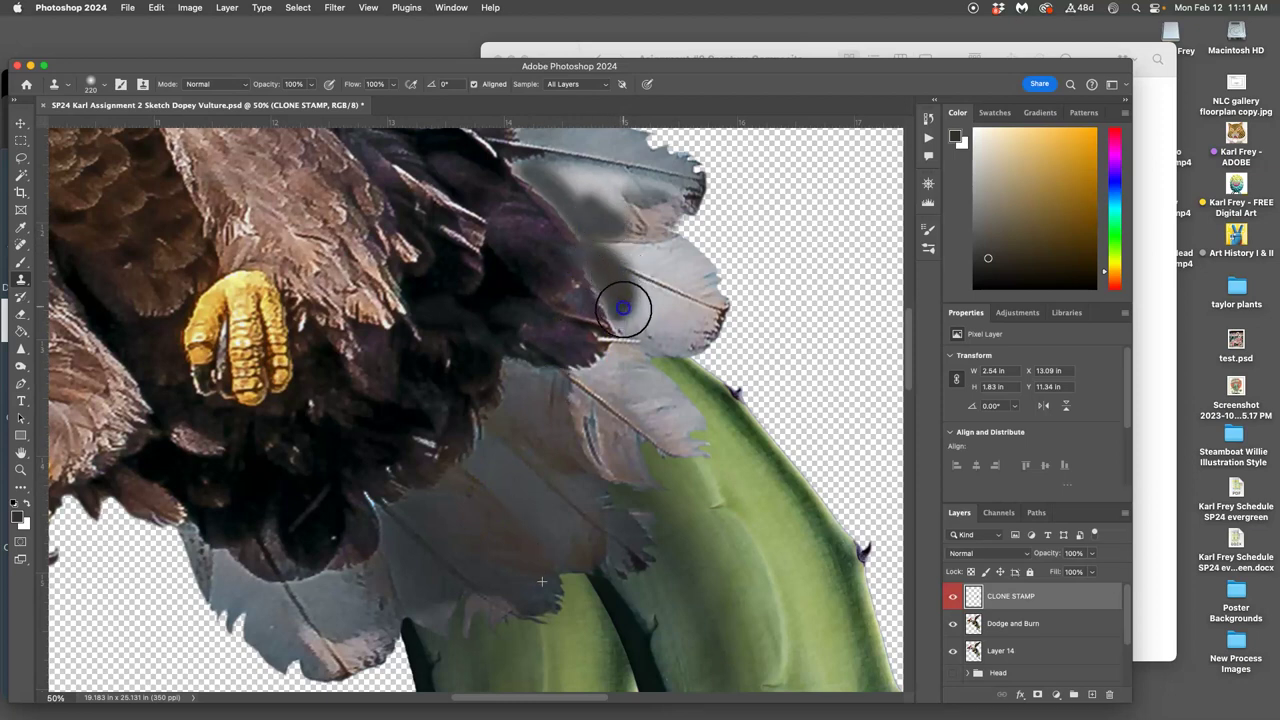
pyautogui.click(327, 457)
pyautogui.click(21, 314)
pyautogui.moveTo(600, 200); pyautogui.dragTo(587, 210)
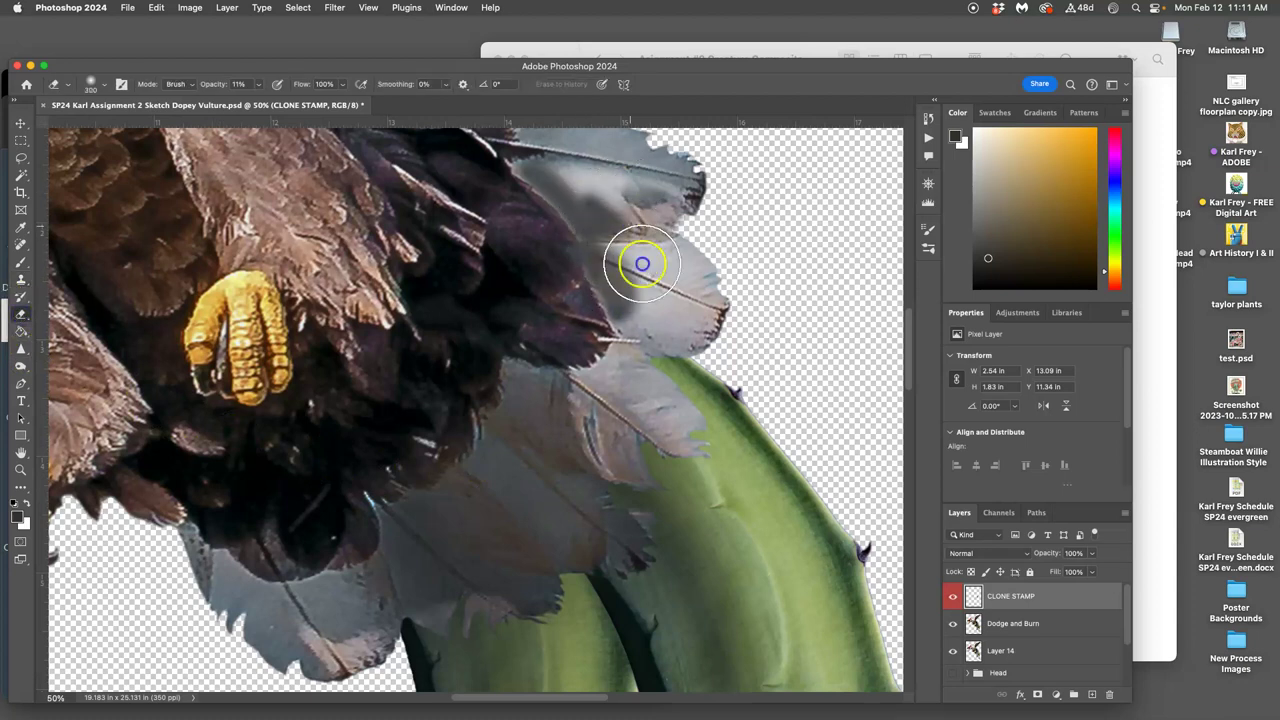
pyautogui.moveTo(642, 250)
pyautogui.mouseDown()
pyautogui.moveTo(640, 228)
pyautogui.moveTo(543, 143)
pyautogui.mouseUp()
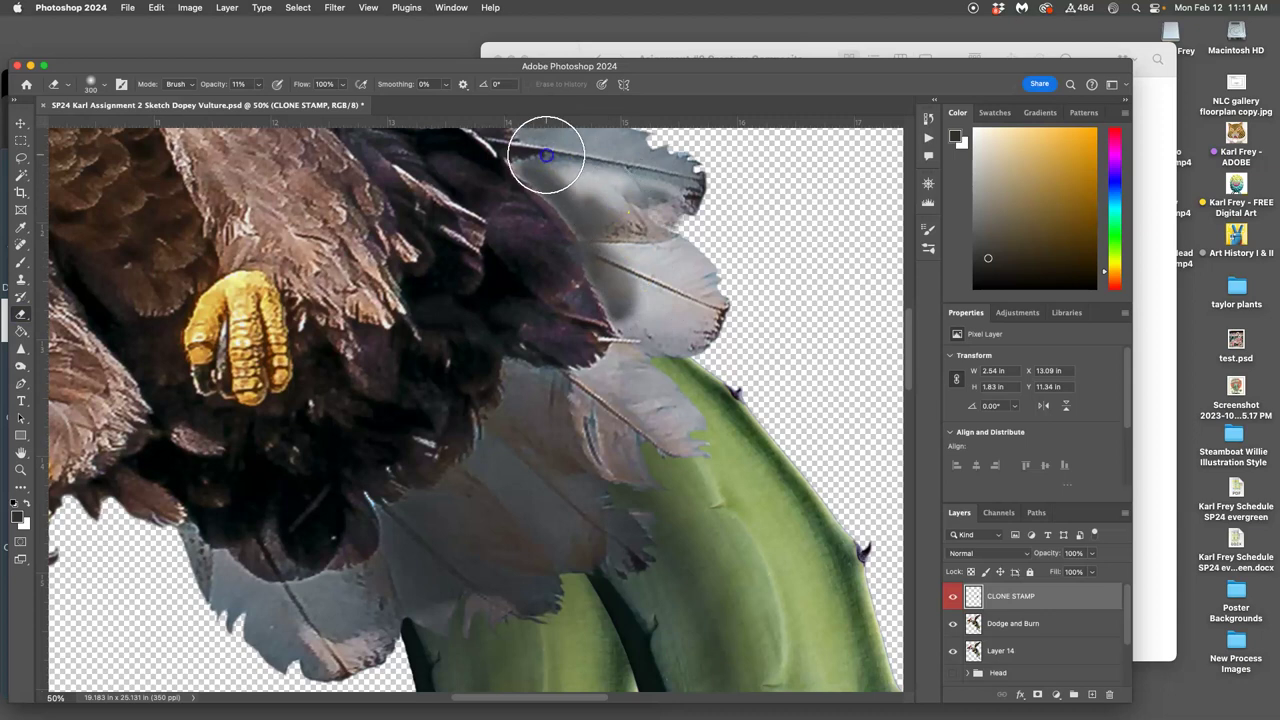
pyautogui.moveTo(628, 262); pyautogui.dragTo(649, 323)
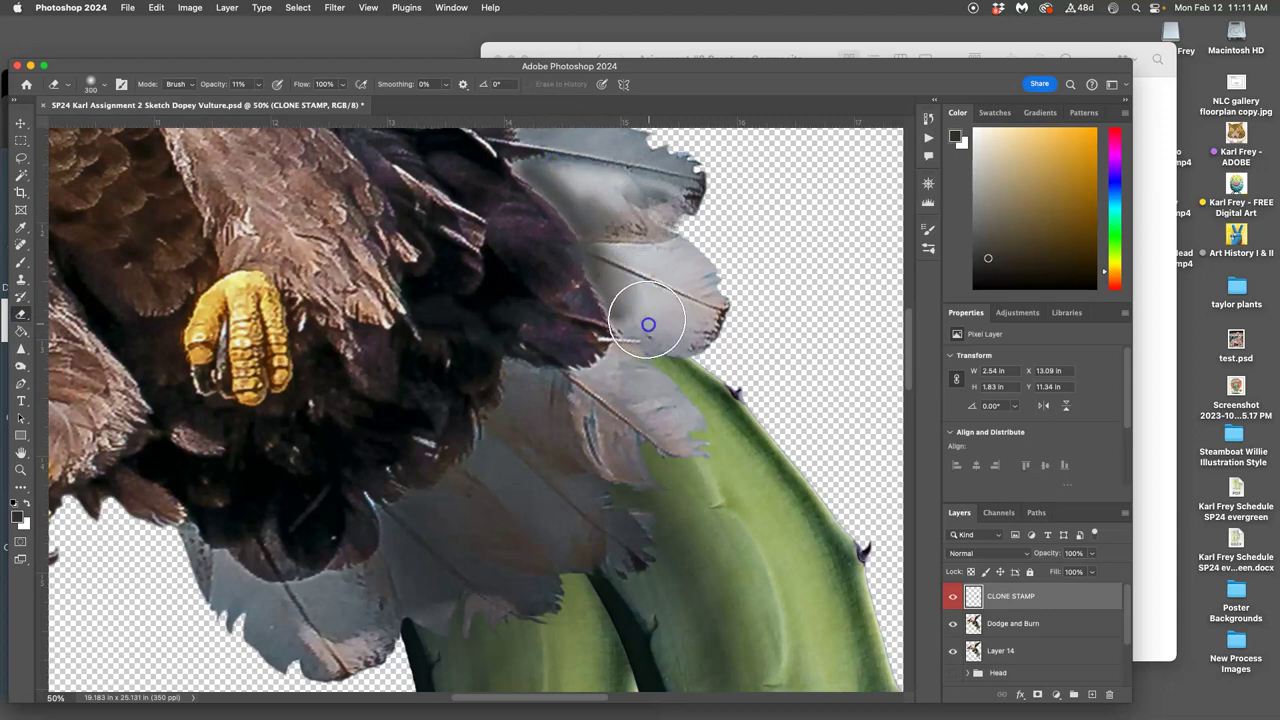
pyautogui.click(640, 268)
pyautogui.moveTo(640, 268)
pyautogui.mouseDown()
pyautogui.moveTo(574, 163)
pyautogui.moveTo(514, 160)
pyautogui.mouseUp()
pyautogui.moveTo(606, 231); pyautogui.dragTo(551, 191)
pyautogui.moveTo(622, 320); pyautogui.dragTo(597, 266)
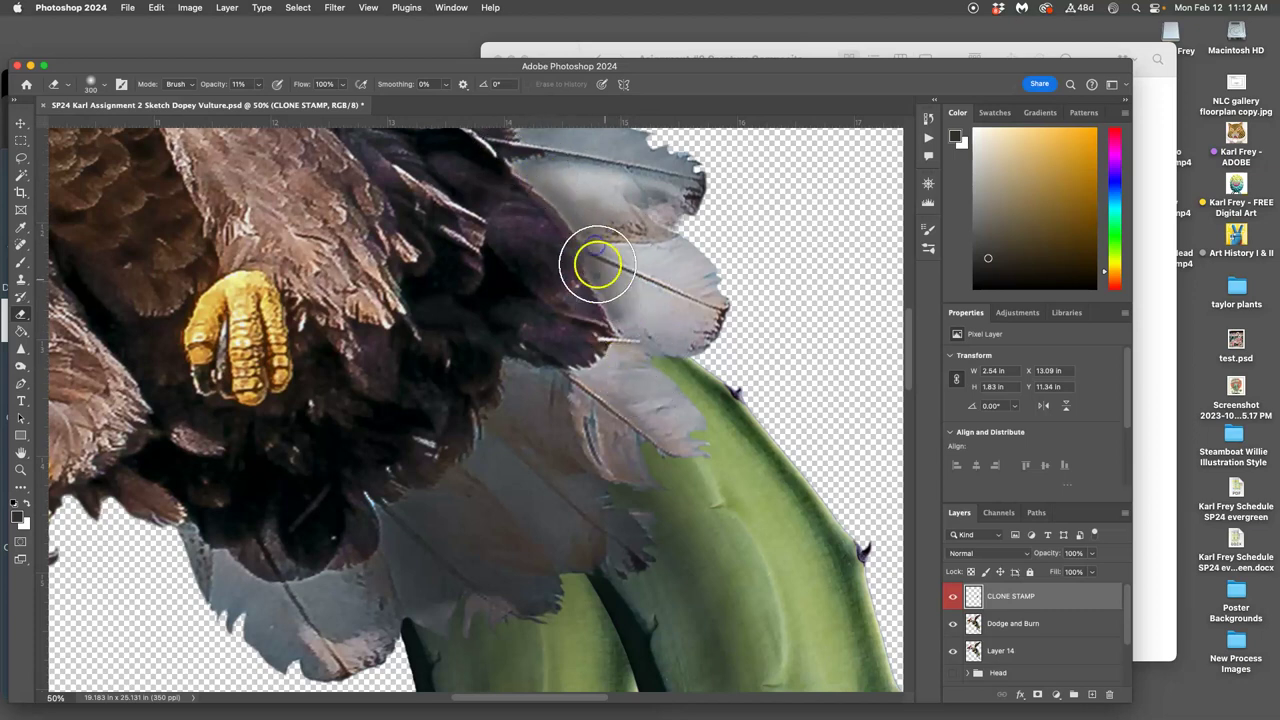
# Compare the retouched tail feathers with the CLONE STAMP layer hidden and shown.
pyautogui.click(953, 596)
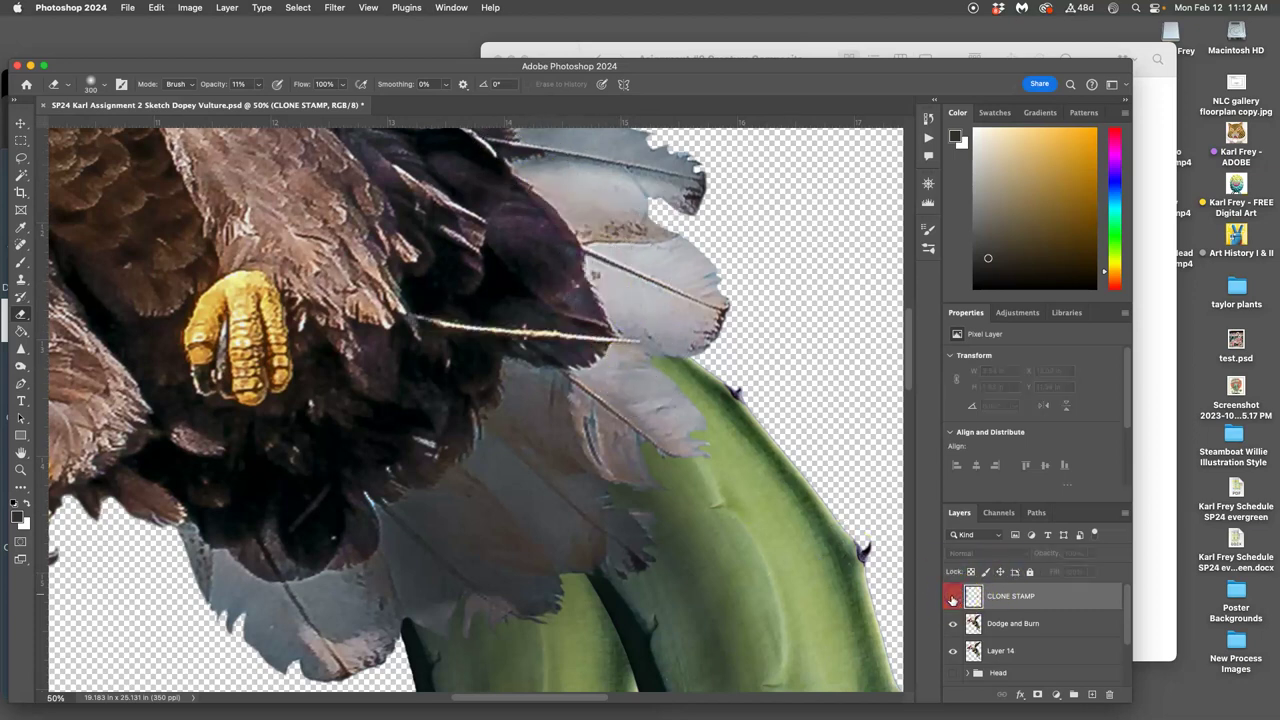
pyautogui.click(953, 596)
pyautogui.click(953, 596)
pyautogui.click(953, 596)
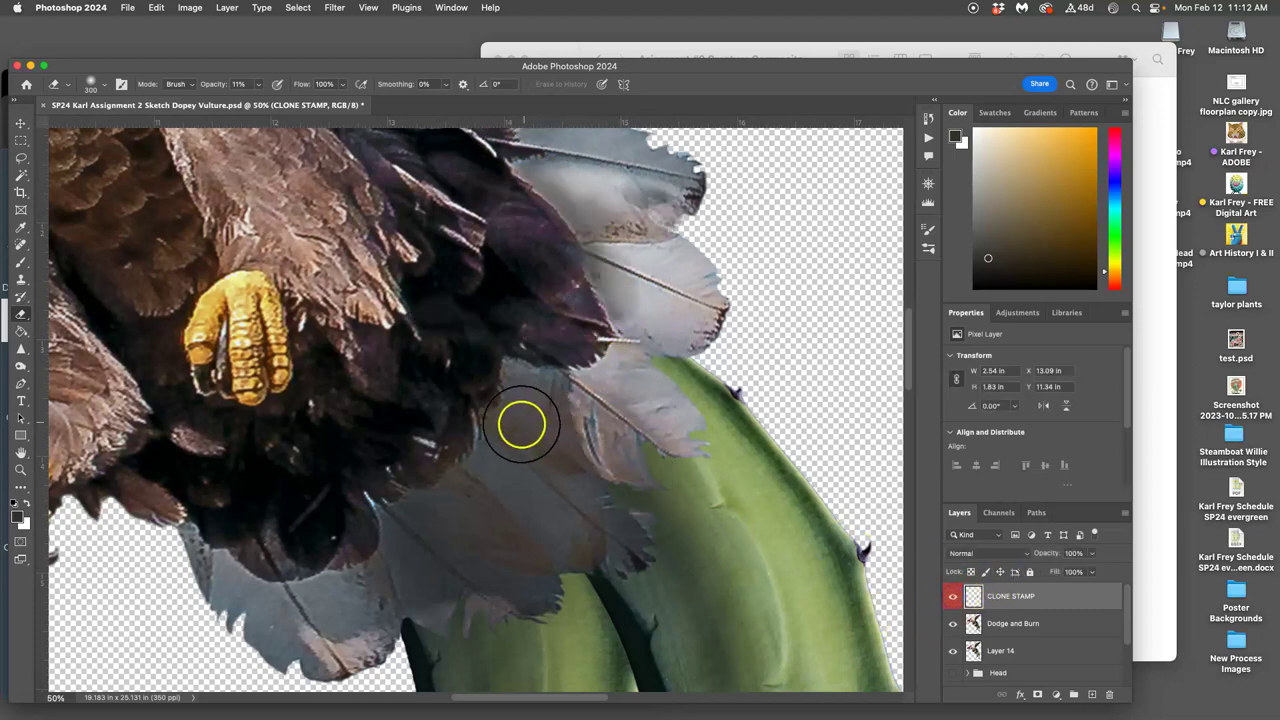
# Clone darker gray texture from the lower tail feathers onto the pale feathers above the green tails.
pyautogui.press('super+minus')
pyautogui.press('super+minus')
pyautogui.press('super+minus')
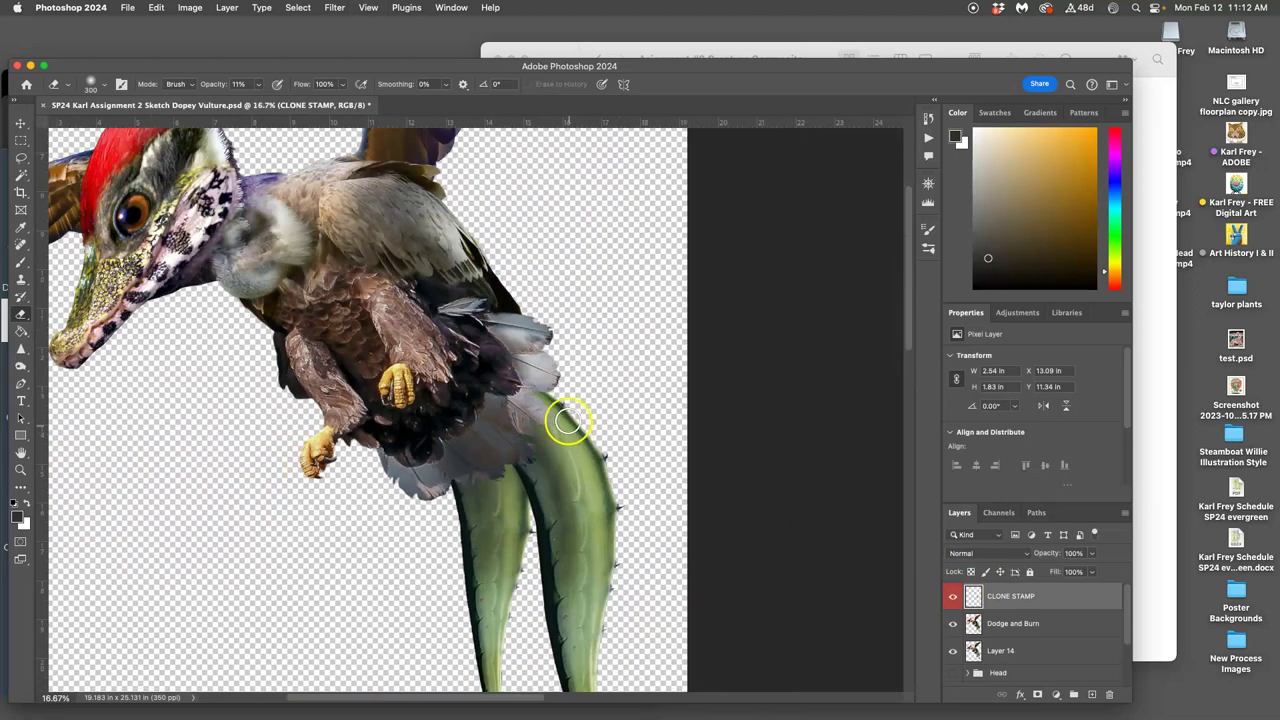
pyautogui.moveTo(593, 360); pyautogui.dragTo(621, 388)
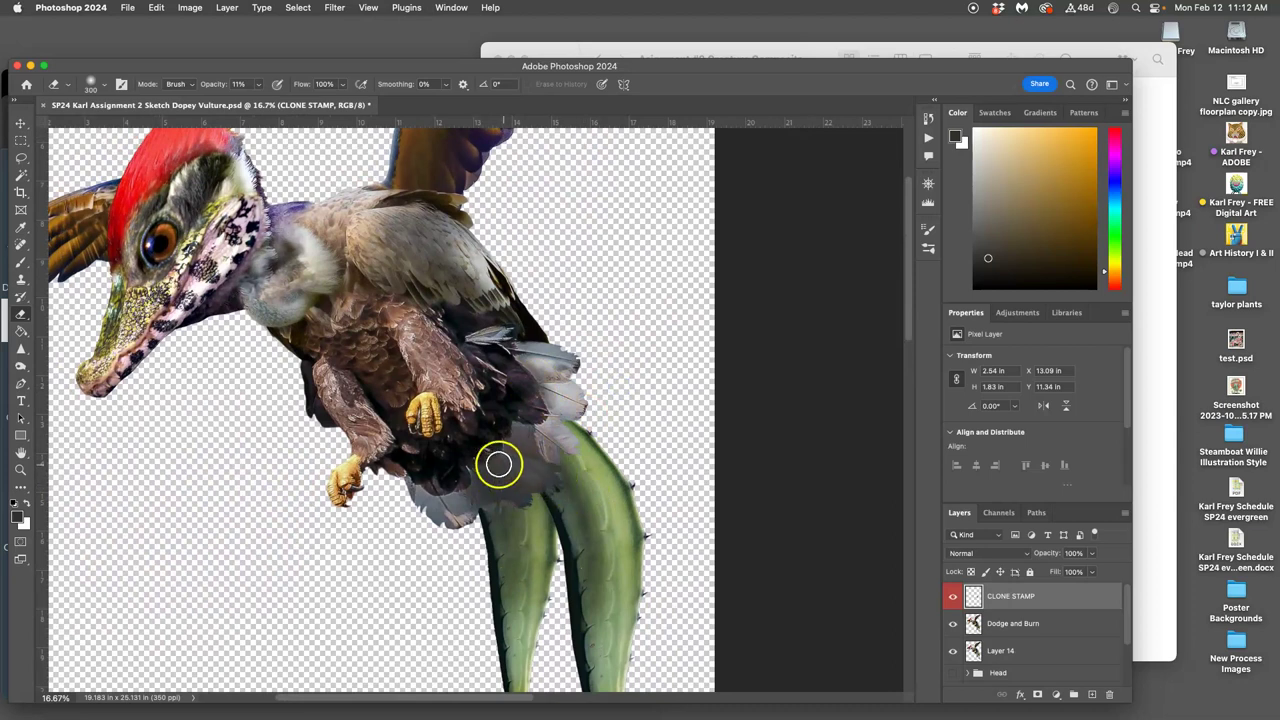
pyautogui.click(21, 280)
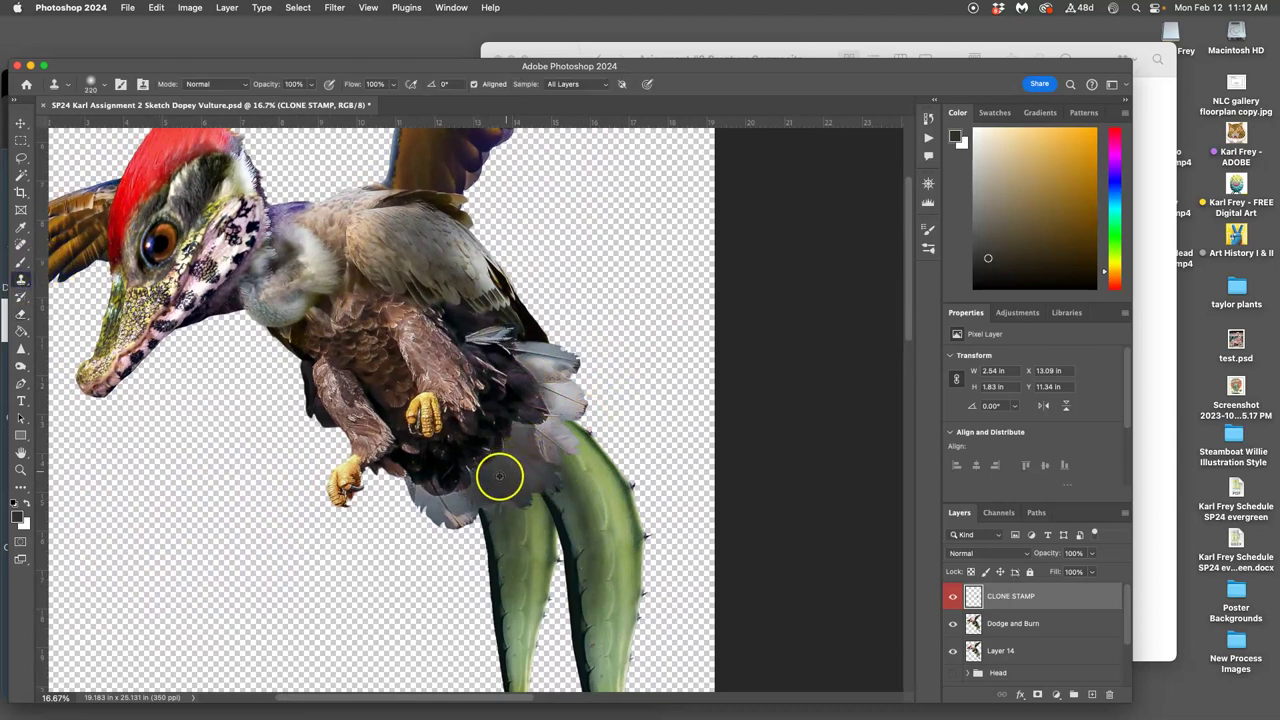
pyautogui.moveTo(520, 462); pyautogui.dragTo(547, 394)
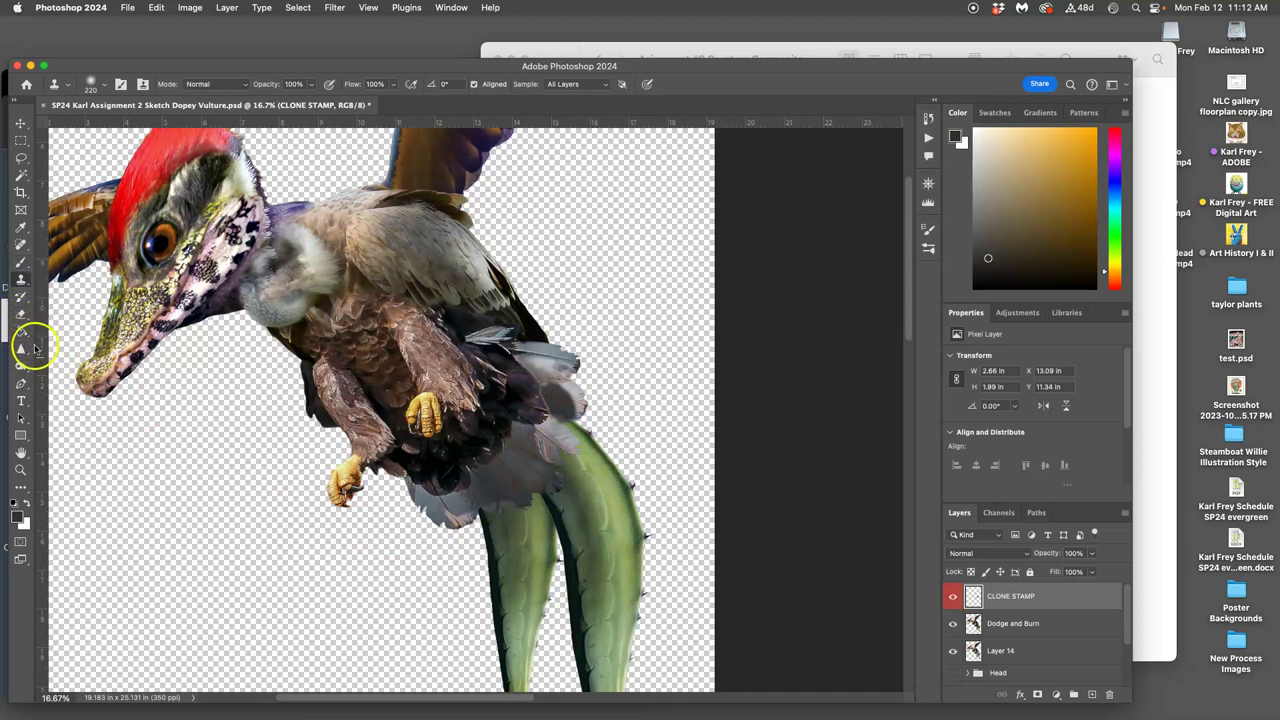
# Soften the newly cloned dark shading on the pale tail feathers with the Eraser at 11% opacity.
pyautogui.click(20, 315)
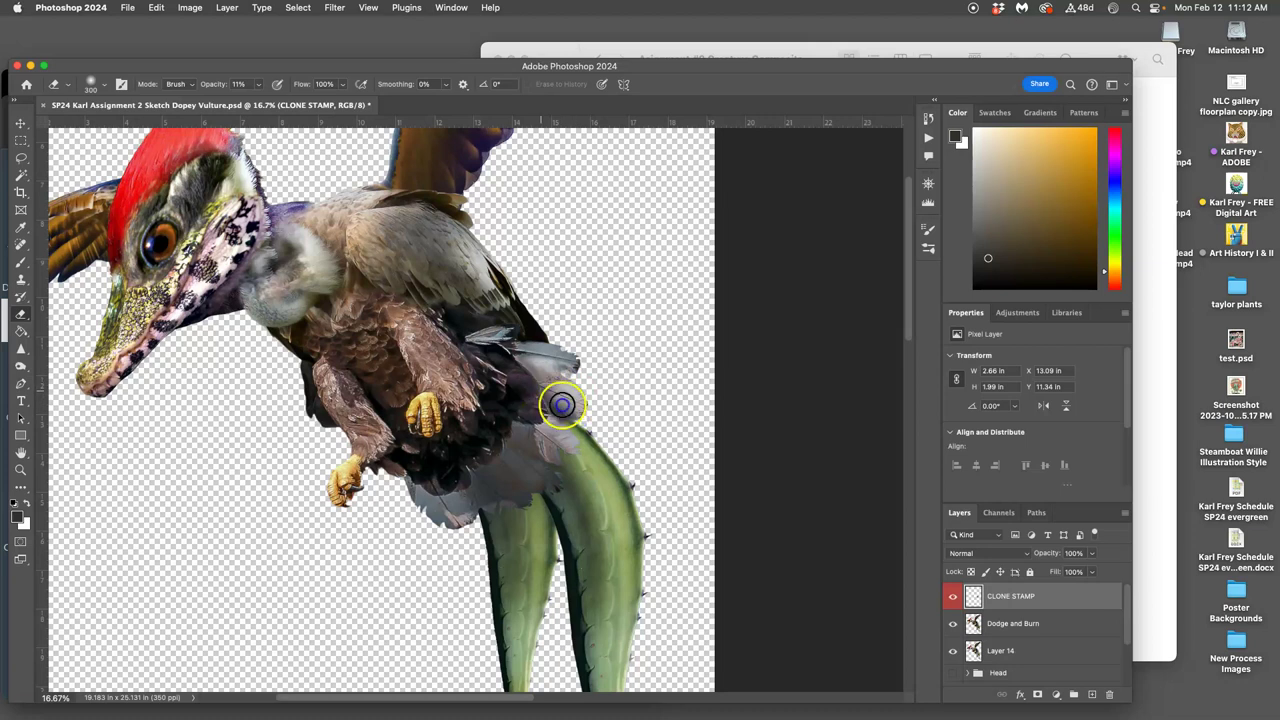
pyautogui.moveTo(562, 405)
pyautogui.mouseDown()
pyautogui.moveTo(625, 480)
pyautogui.moveTo(553, 389)
pyautogui.mouseUp()
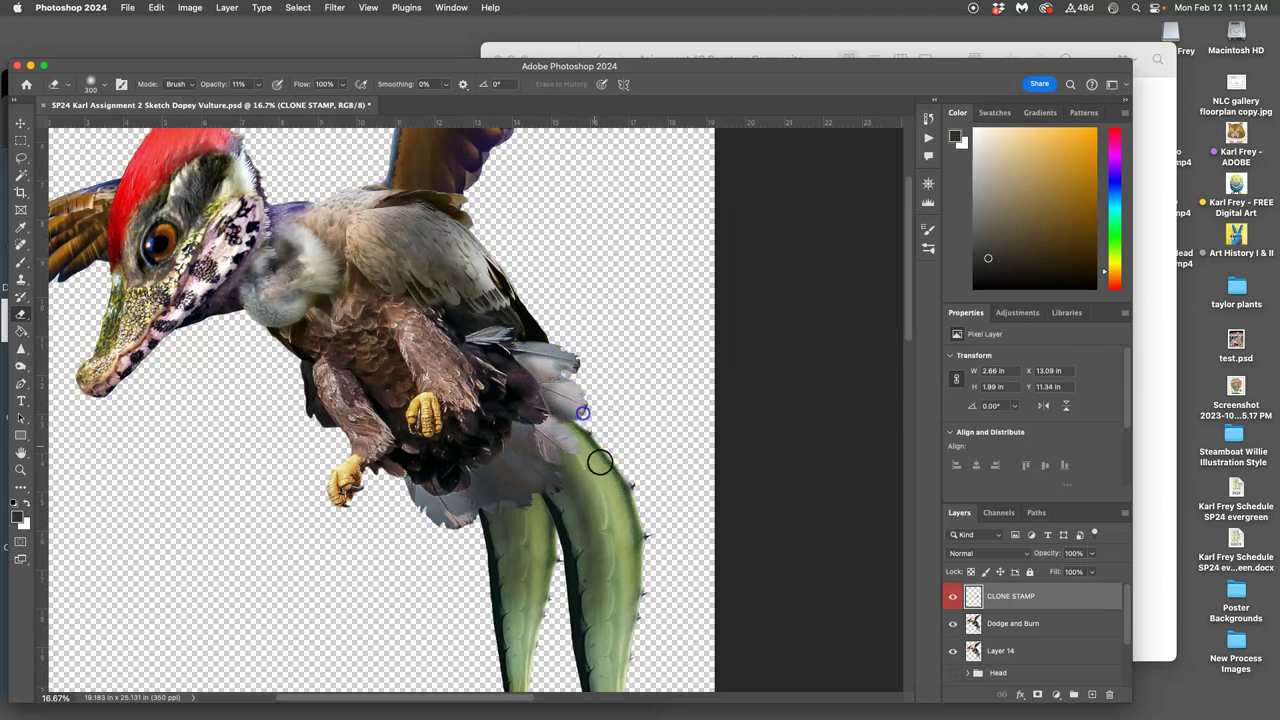
pyautogui.moveTo(600, 462)
pyautogui.mouseDown()
pyautogui.moveTo(616, 622)
pyautogui.moveTo(512, 657)
pyautogui.moveTo(407, 519)
pyautogui.mouseUp()
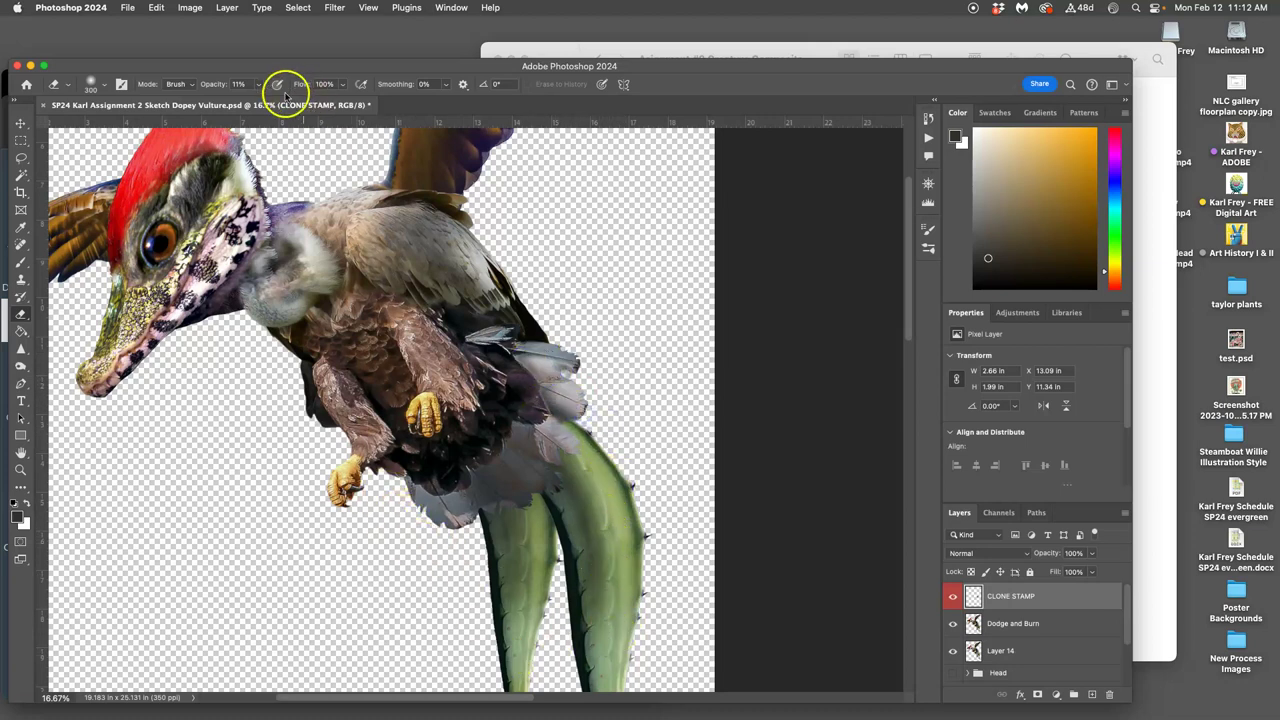
pyautogui.click(325, 85)
pyautogui.click(233, 149)
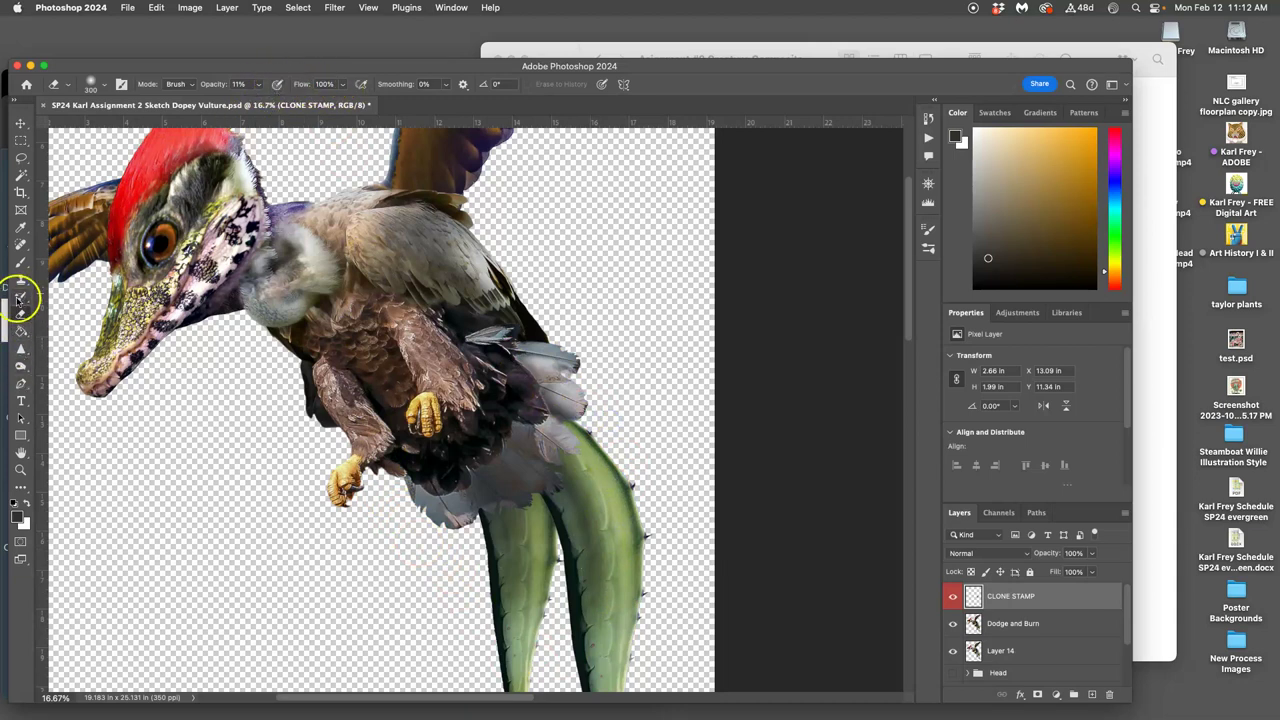
# Set the Clone Stamp opacity to 36% and clone the snout's yellow scales onto the smooth gray skin in front of the eye.
pyautogui.click(20, 281)
pyautogui.press('super+plus')
pyautogui.press('super+plus')
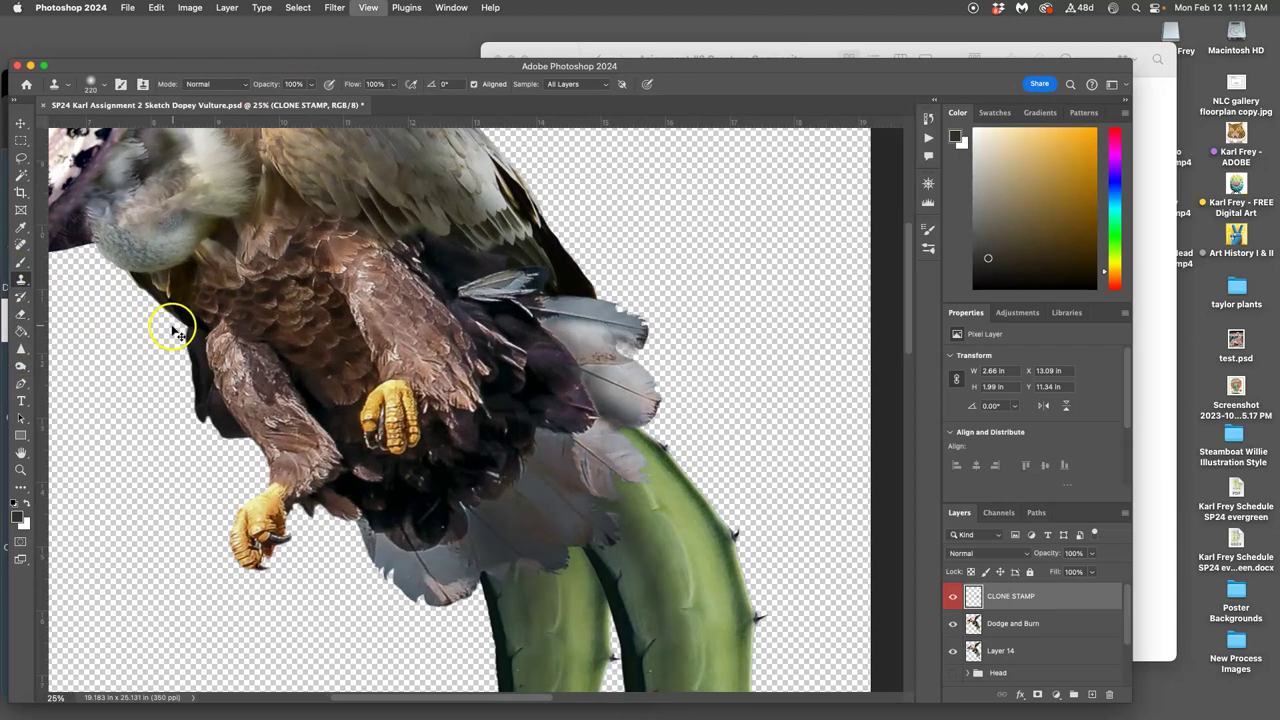
pyautogui.moveTo(163, 314); pyautogui.dragTo(660, 474)
pyautogui.moveTo(440, 291); pyautogui.dragTo(572, 337)
pyautogui.hscroll(-2, 571, 337)
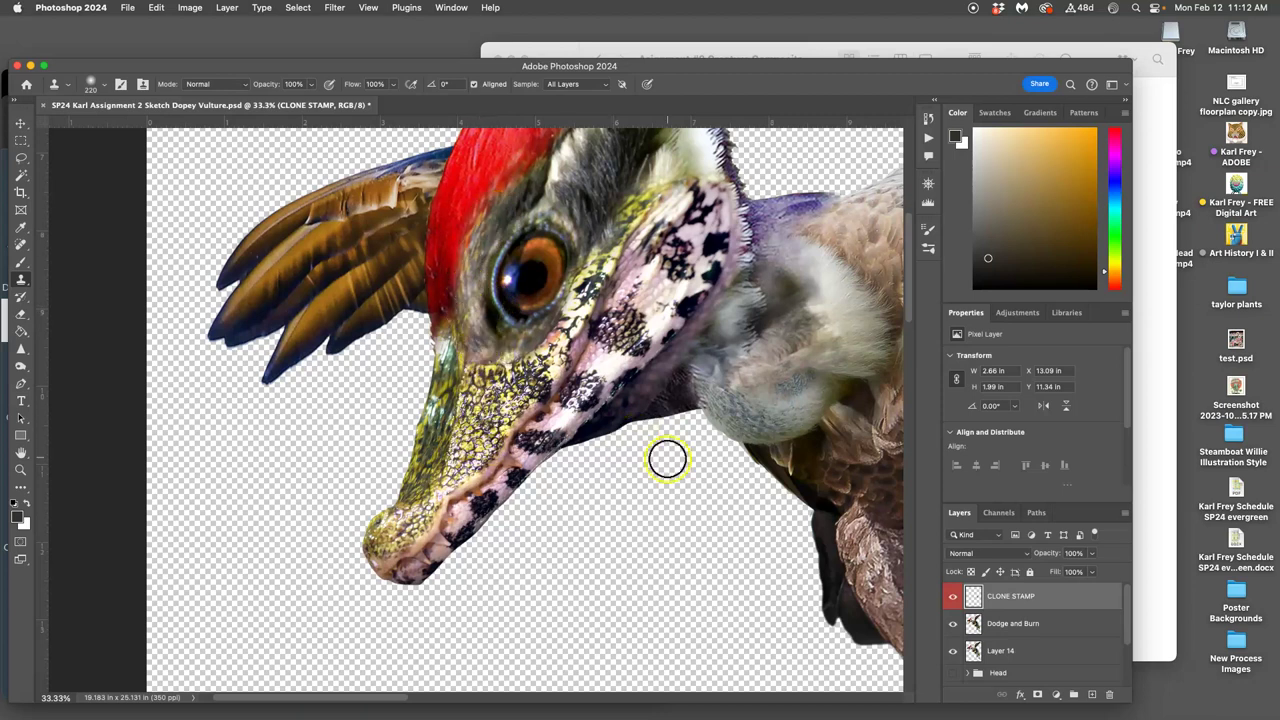
pyautogui.click(312, 85)
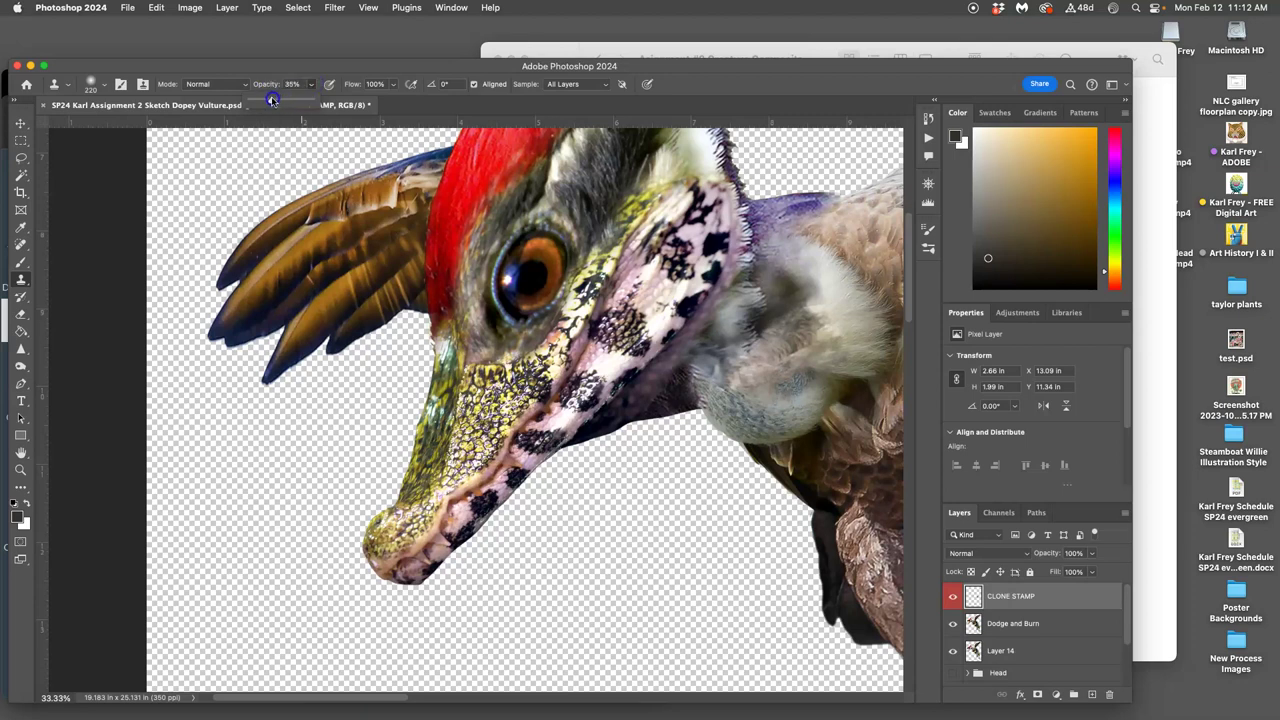
pyautogui.click(472, 450)
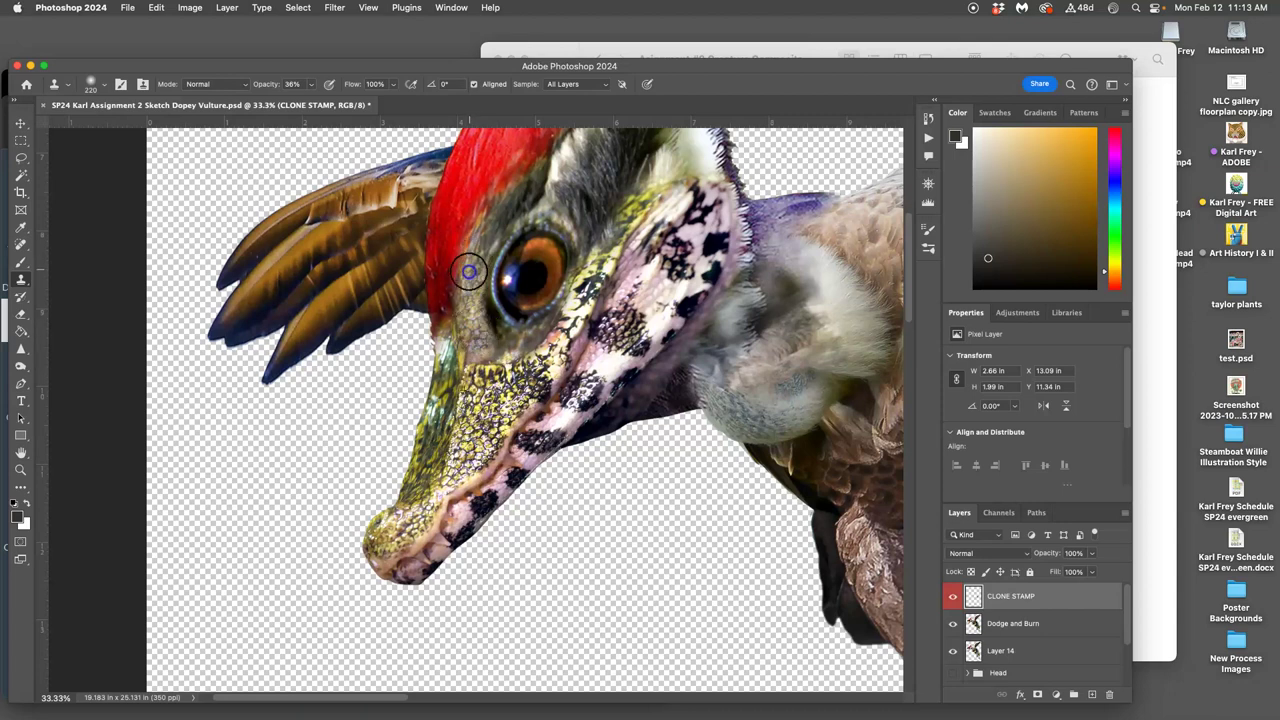
pyautogui.click(475, 349)
pyautogui.keyDown('alt'); pyautogui.click(476, 430); pyautogui.keyUp('alt')
pyautogui.moveTo(489, 370); pyautogui.dragTo(480, 359)
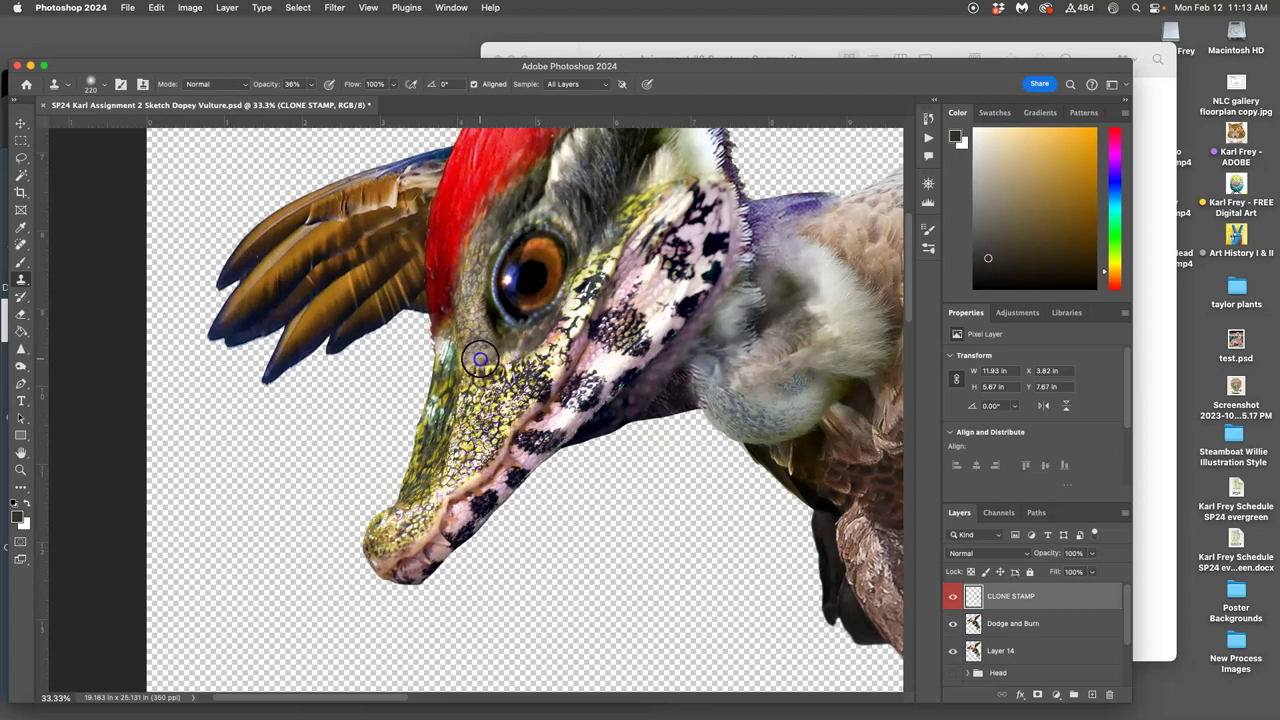
pyautogui.click(483, 363)
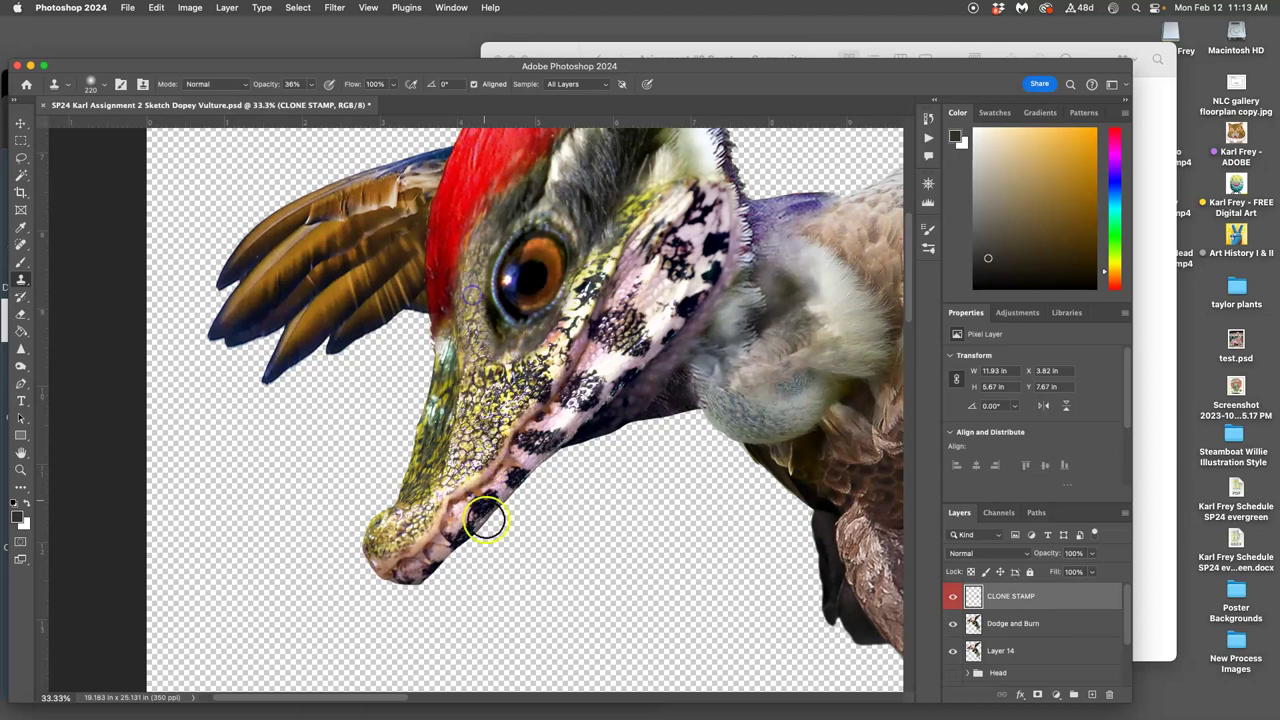
# Clone more scale texture along the snout and onto the brow between the eye and the red crest.
pyautogui.moveTo(543, 374); pyautogui.dragTo(500, 406)
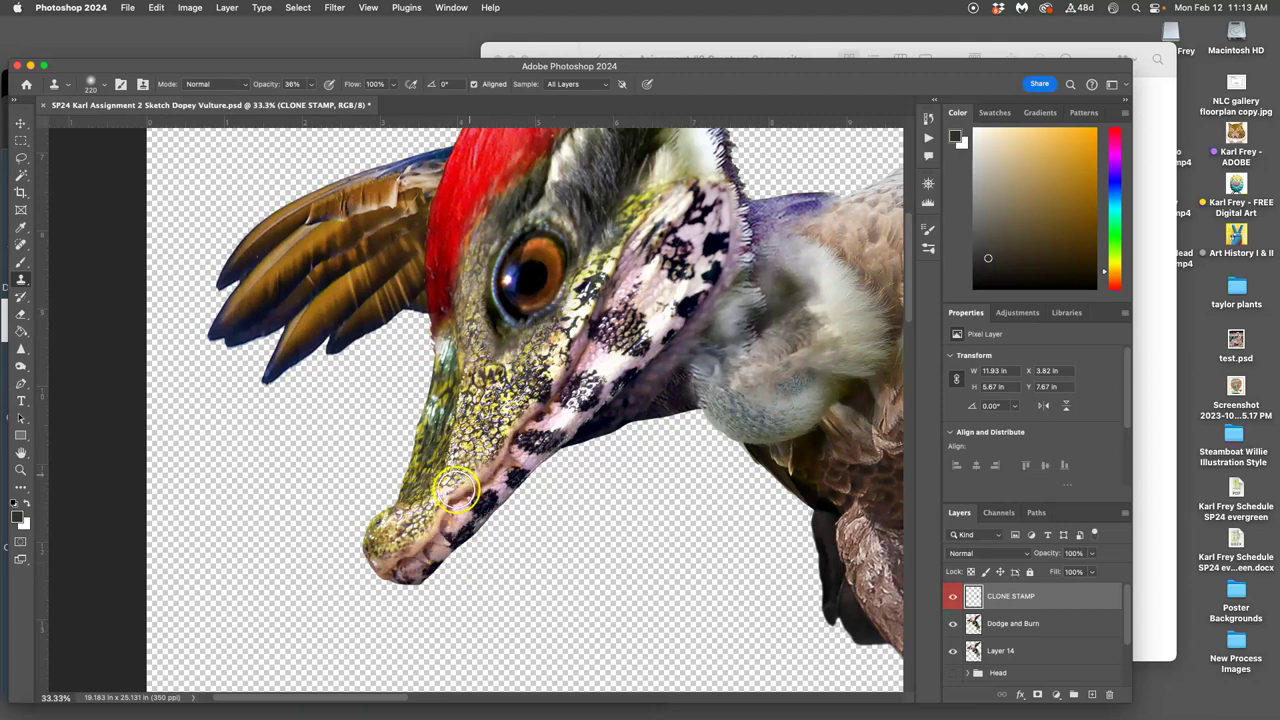
pyautogui.click(402, 542)
pyautogui.scroll(3, 454, 471)
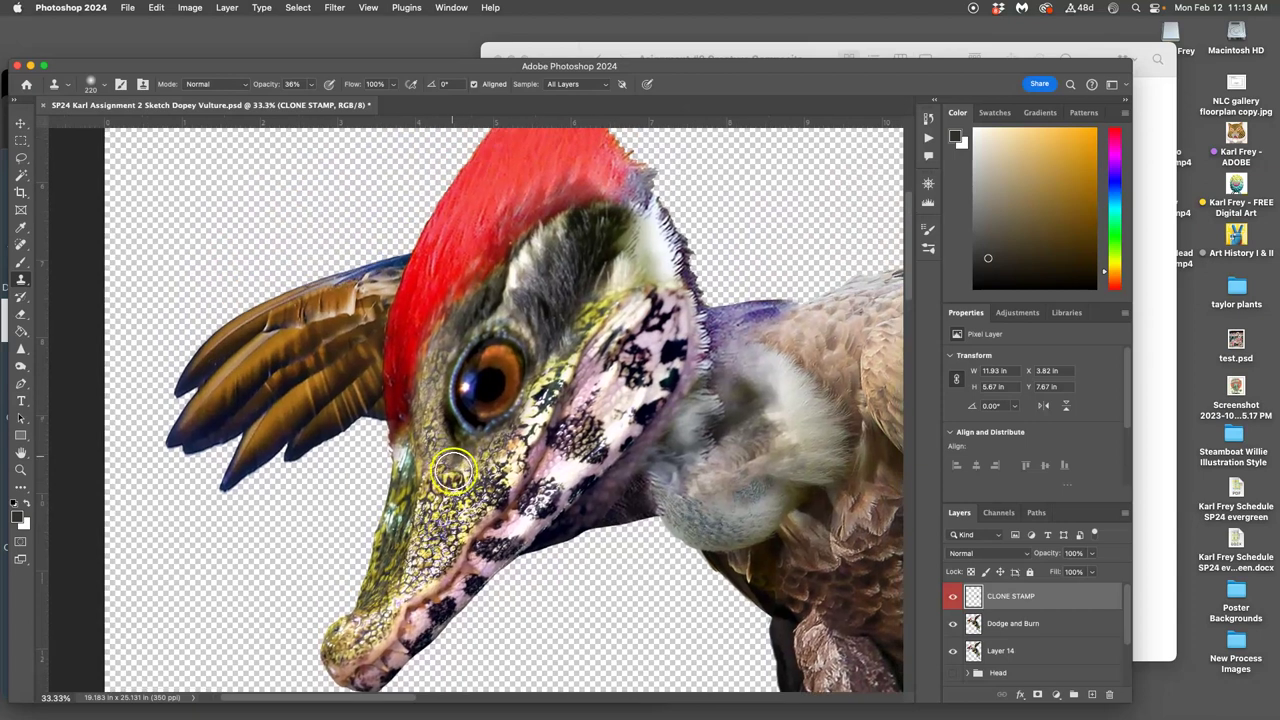
pyautogui.click(426, 550)
pyautogui.moveTo(443, 371)
pyautogui.mouseDown()
pyautogui.moveTo(457, 320)
pyautogui.moveTo(449, 334)
pyautogui.mouseUp()
pyautogui.click(484, 296)
pyautogui.click(457, 323)
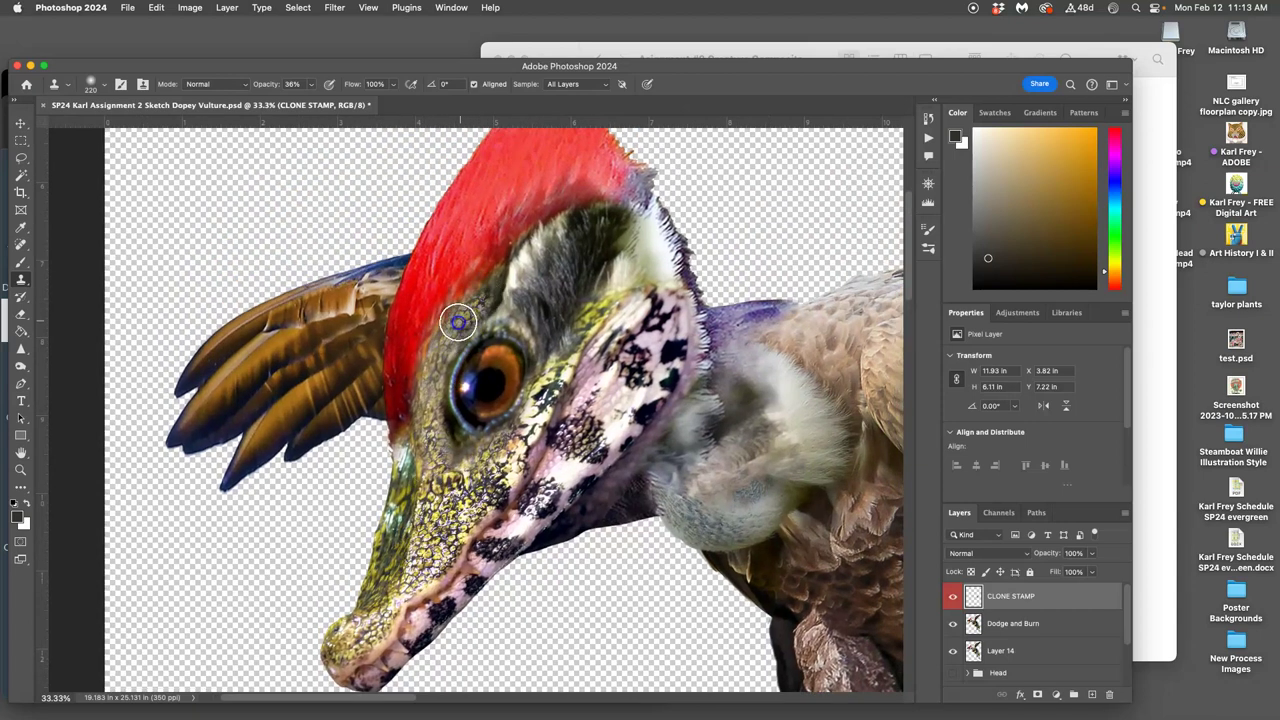
pyautogui.moveTo(430, 549); pyautogui.dragTo(437, 522)
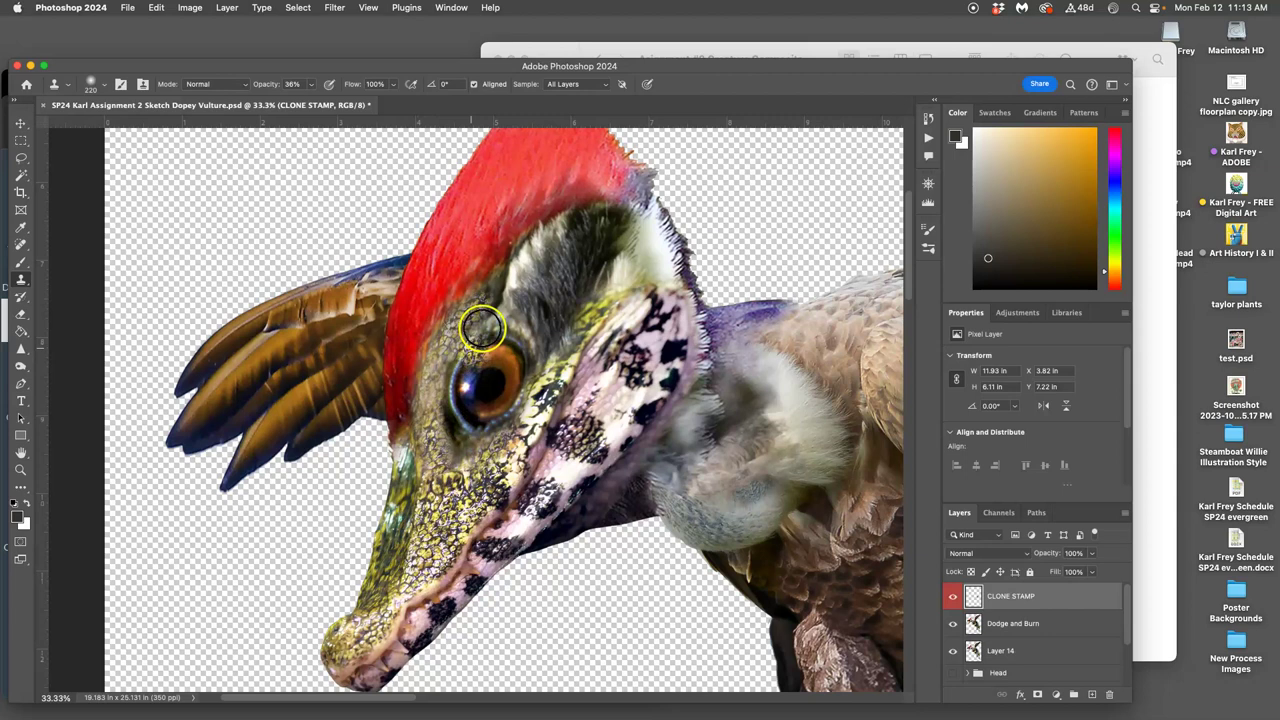
# Clone streaked feather texture onto the white patch at the back of the head, and blend the neck feathers behind the jaw.
pyautogui.moveTo(623, 265)
pyautogui.mouseDown()
pyautogui.moveTo(659, 268)
pyautogui.moveTo(633, 275)
pyautogui.moveTo(626, 296)
pyautogui.moveTo(667, 434)
pyautogui.moveTo(690, 421)
pyautogui.moveTo(671, 363)
pyautogui.moveTo(628, 268)
pyautogui.moveTo(580, 226)
pyautogui.moveTo(615, 226)
pyautogui.moveTo(616, 276)
pyautogui.moveTo(658, 235)
pyautogui.moveTo(654, 220)
pyautogui.moveTo(651, 249)
pyautogui.moveTo(664, 253)
pyautogui.moveTo(637, 307)
pyautogui.moveTo(629, 279)
pyautogui.moveTo(674, 268)
pyautogui.moveTo(660, 289)
pyautogui.moveTo(646, 220)
pyautogui.mouseUp()
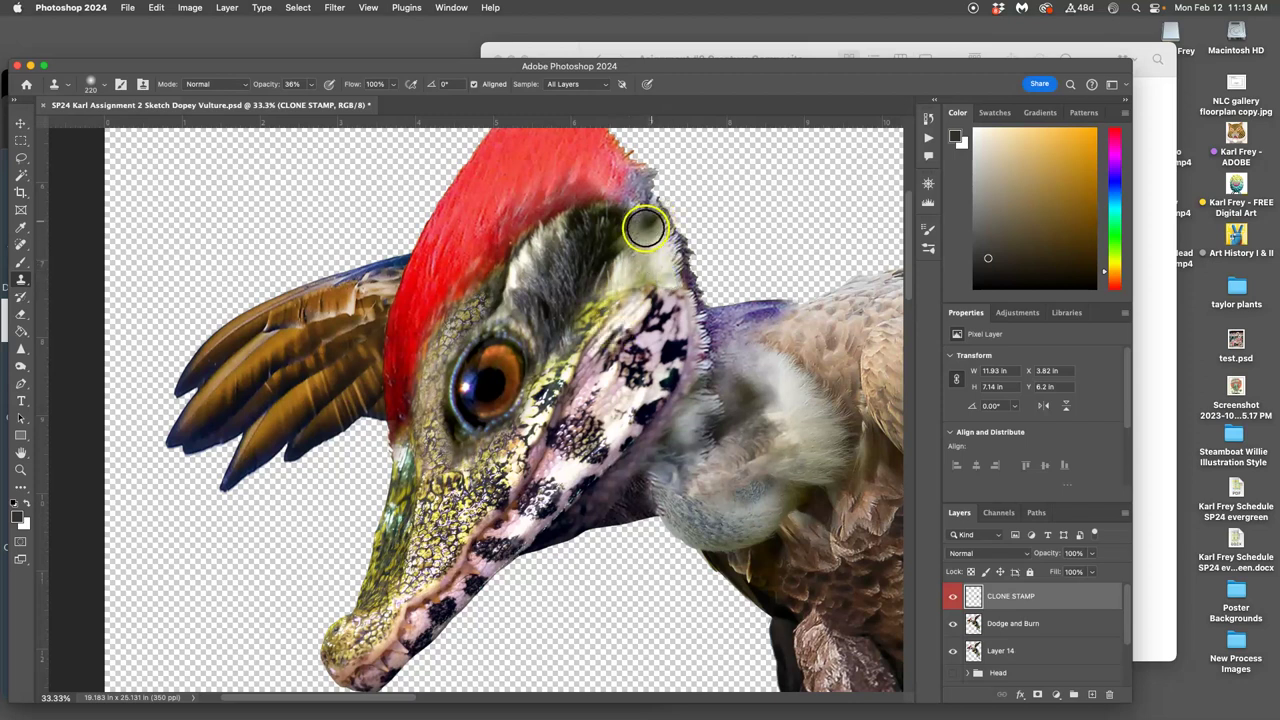
pyautogui.click(651, 228)
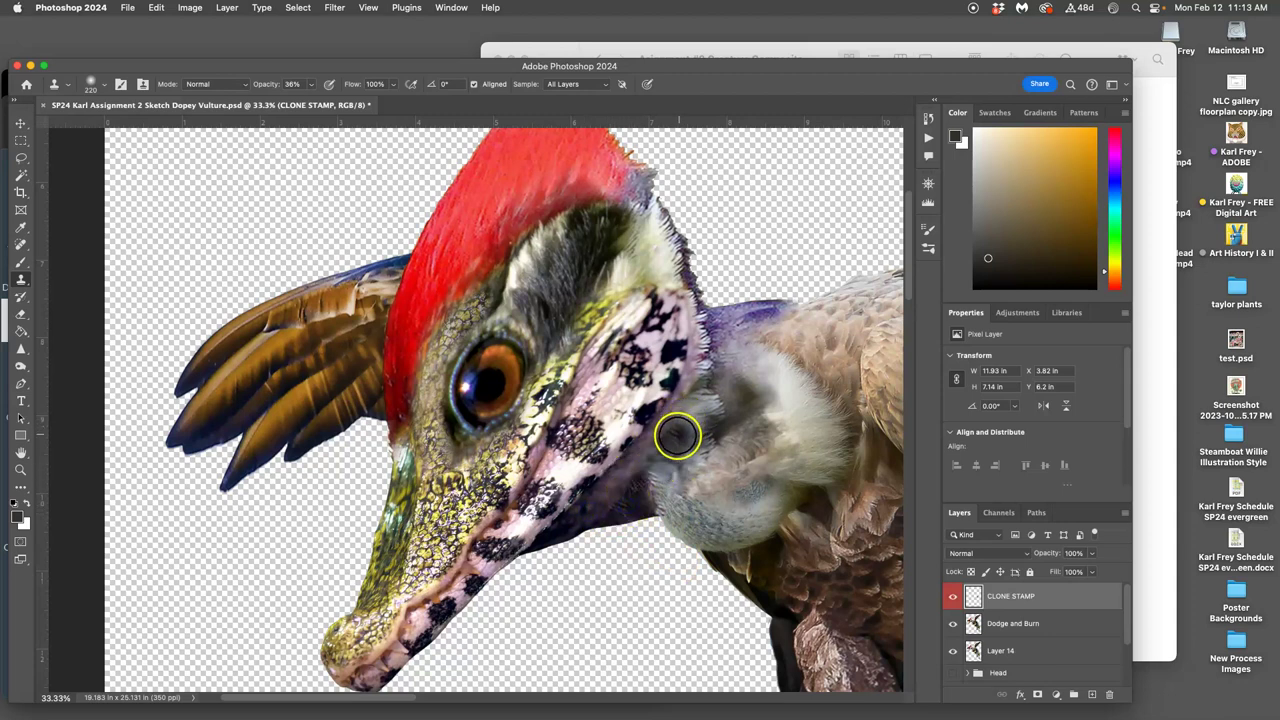
pyautogui.click(678, 433)
pyautogui.moveTo(684, 418); pyautogui.dragTo(695, 412)
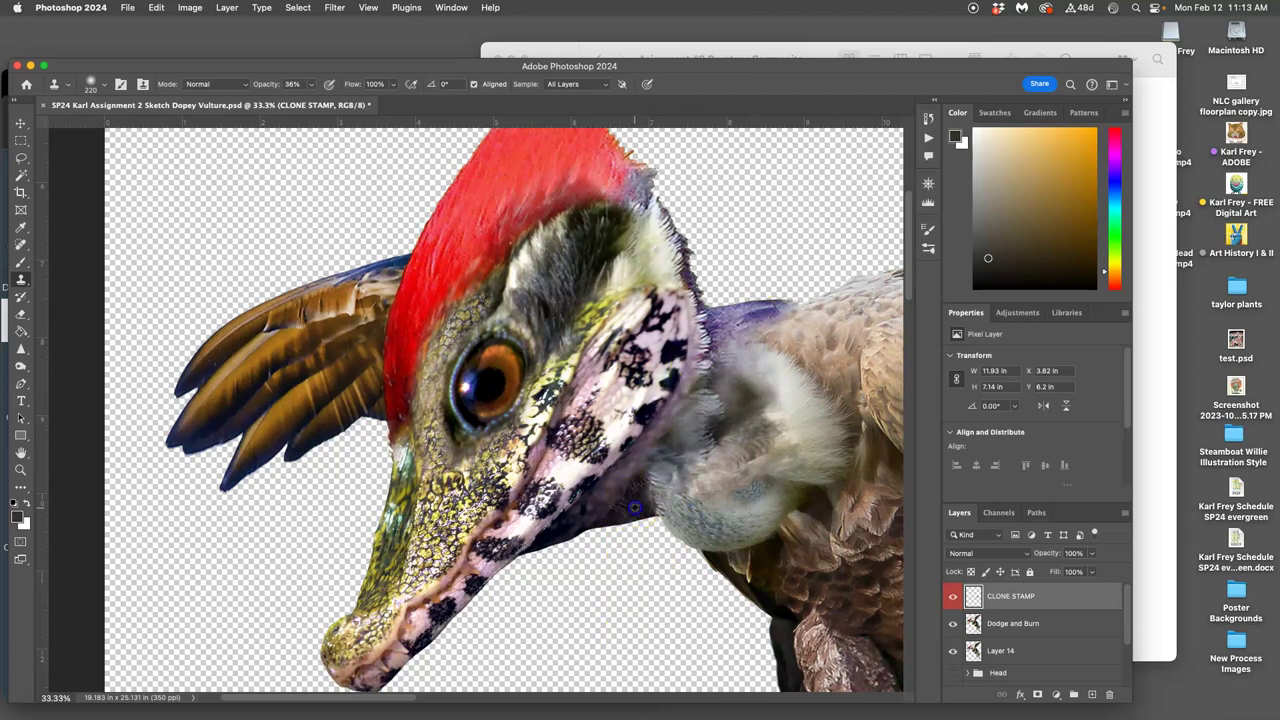
pyautogui.moveTo(705, 422)
pyautogui.mouseDown()
pyautogui.moveTo(711, 386)
pyautogui.moveTo(652, 498)
pyautogui.mouseUp()
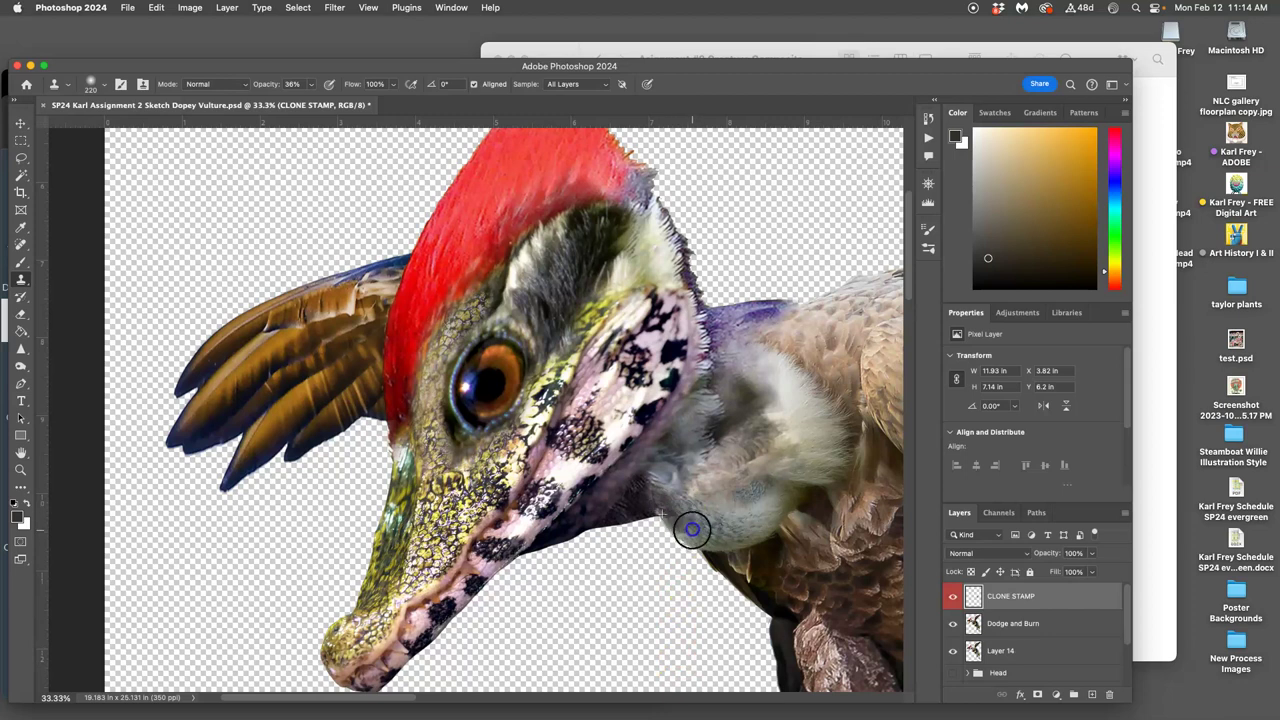
# Soften the cloned neck texture with the Eraser at 11% opacity, and clone pale feathers over the neck's dark patch.
pyautogui.click(20, 313)
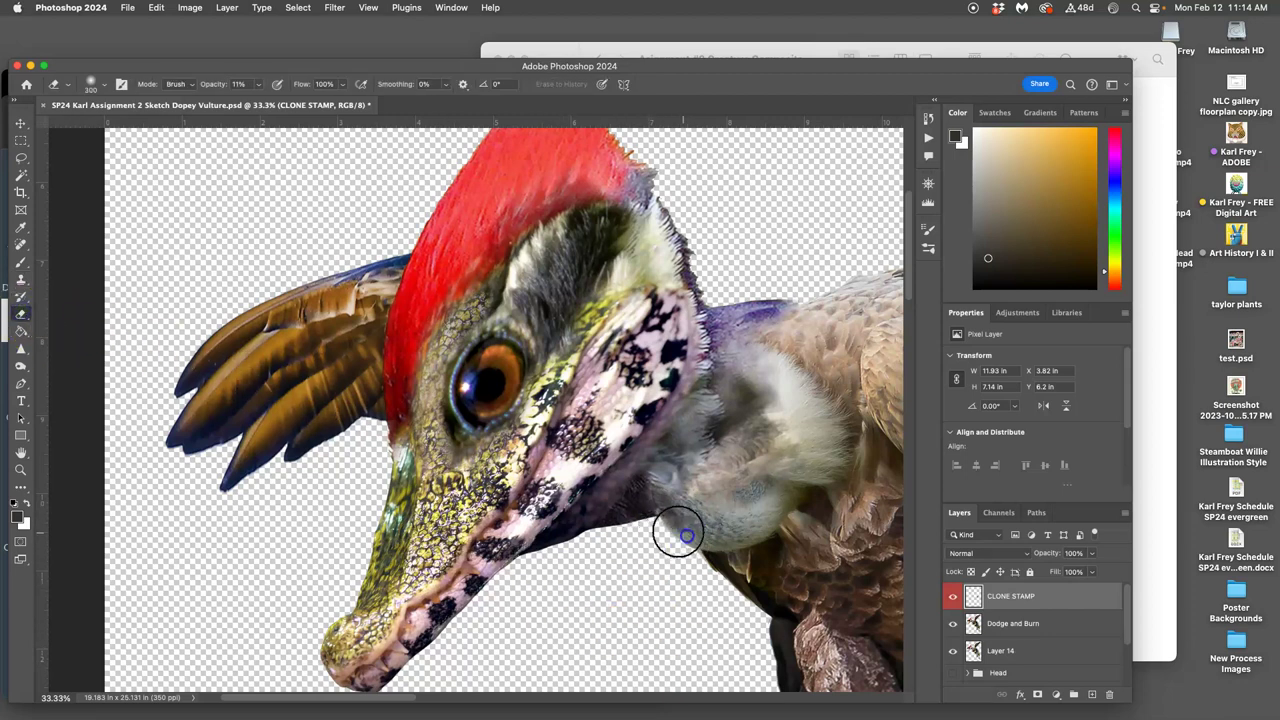
pyautogui.moveTo(690, 522)
pyautogui.mouseDown()
pyautogui.moveTo(730, 514)
pyautogui.moveTo(769, 452)
pyautogui.moveTo(766, 394)
pyautogui.mouseUp()
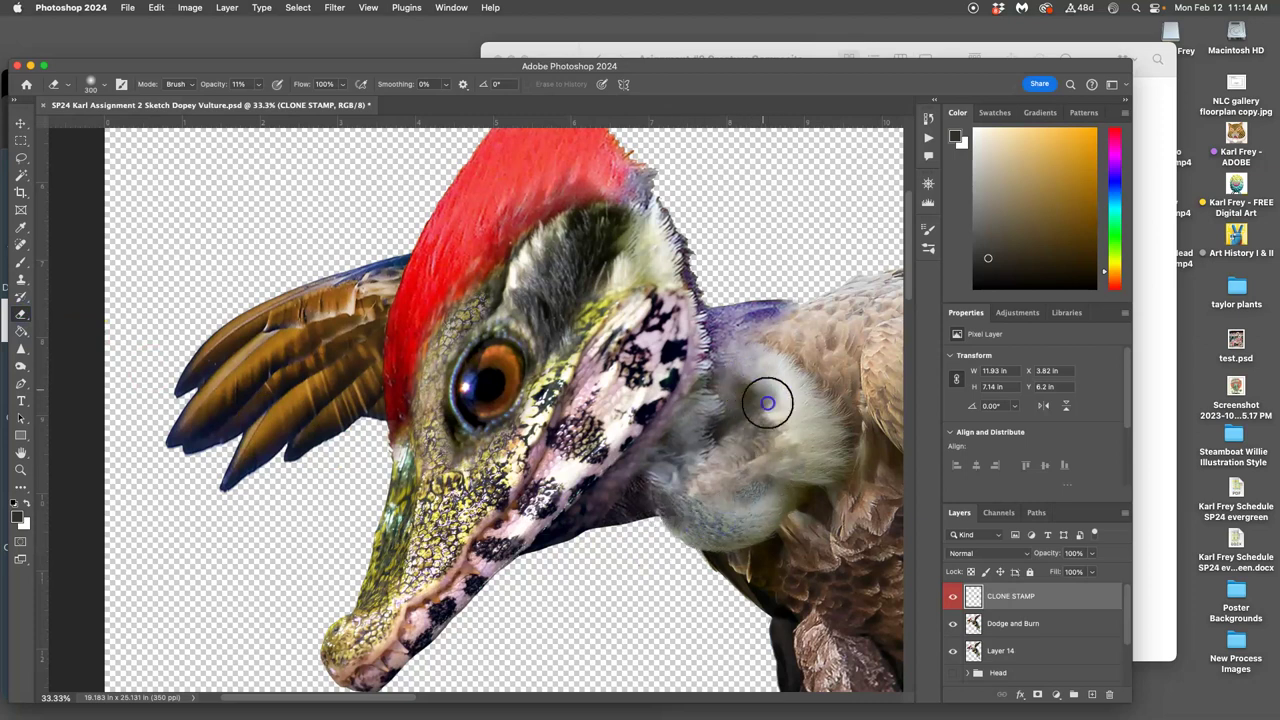
pyautogui.click(20, 280)
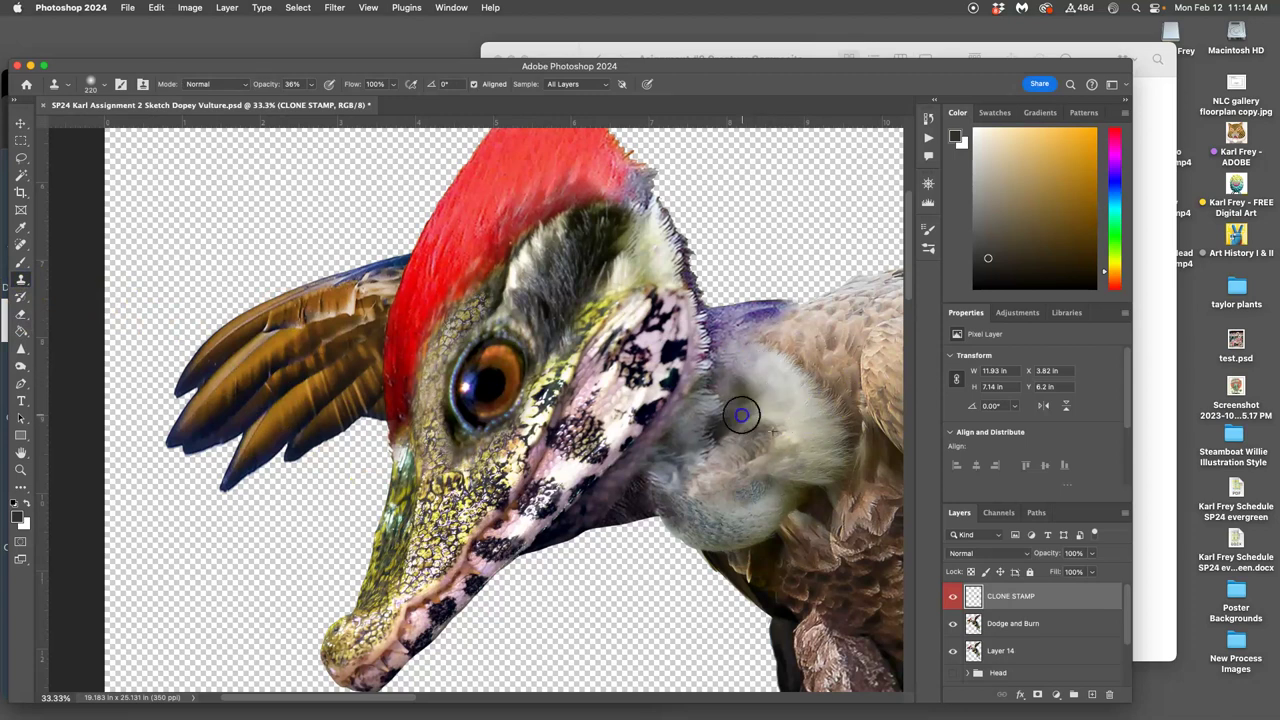
pyautogui.moveTo(713, 437)
pyautogui.mouseDown()
pyautogui.moveTo(846, 397)
pyautogui.moveTo(837, 564)
pyautogui.moveTo(806, 417)
pyautogui.moveTo(833, 511)
pyautogui.moveTo(815, 561)
pyautogui.moveTo(811, 503)
pyautogui.mouseUp()
# Clone gray-brown shoulder feathers over the purple area between the neck and the shoulder.
pyautogui.hscroll(5, 652, 445)
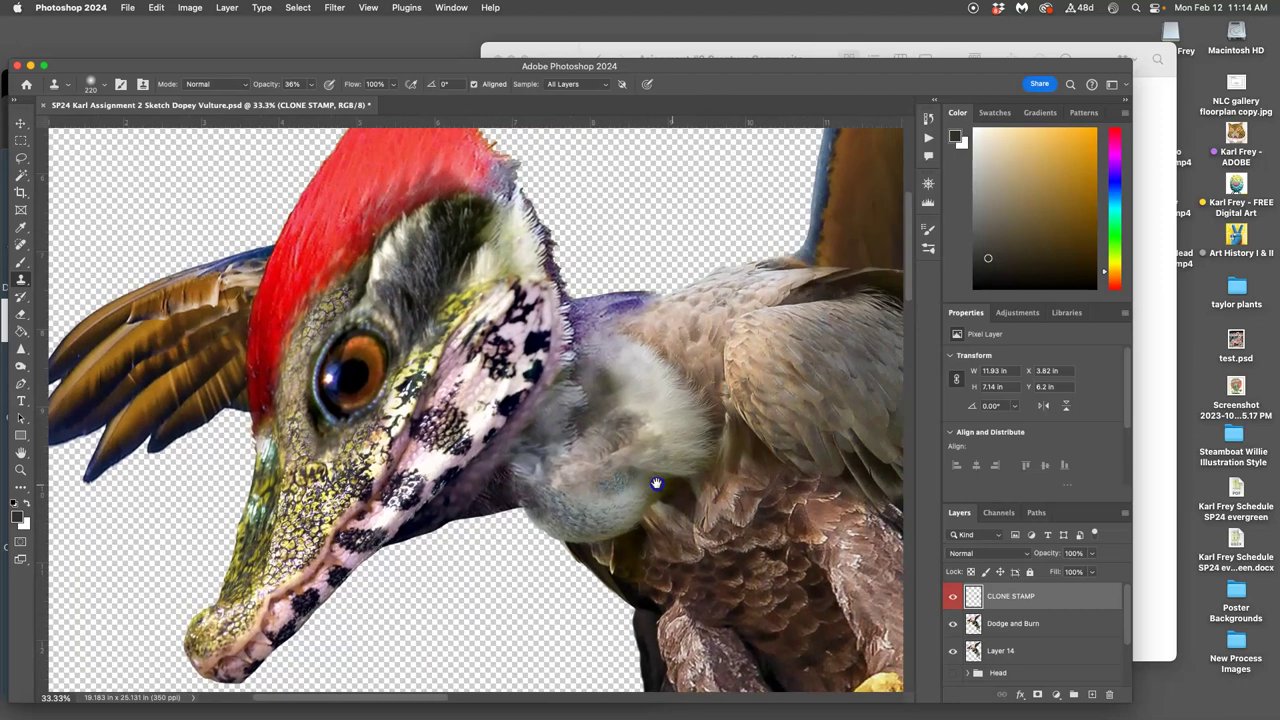
pyautogui.moveTo(600, 320)
pyautogui.mouseDown()
pyautogui.moveTo(571, 297)
pyautogui.moveTo(651, 374)
pyautogui.moveTo(646, 337)
pyautogui.moveTo(672, 328)
pyautogui.mouseUp()
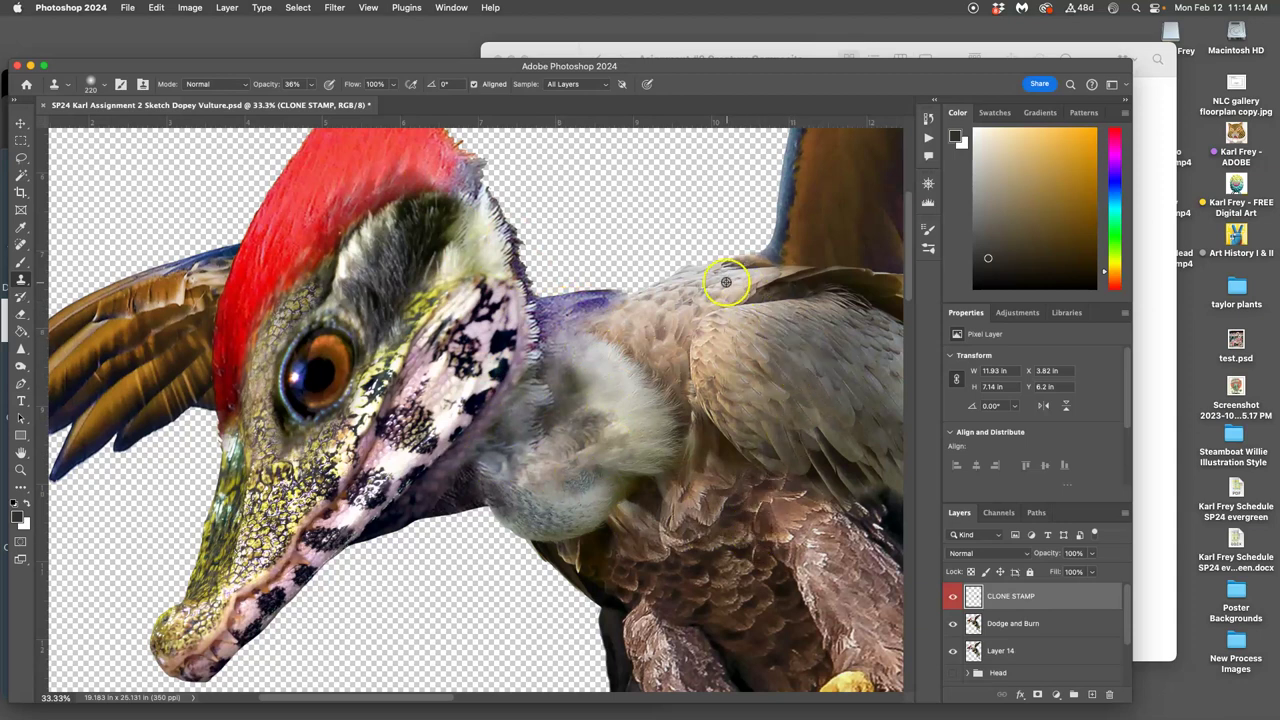
pyautogui.moveTo(672, 307)
pyautogui.mouseDown()
pyautogui.moveTo(533, 308)
pyautogui.moveTo(602, 302)
pyautogui.moveTo(549, 320)
pyautogui.moveTo(607, 300)
pyautogui.moveTo(685, 372)
pyautogui.moveTo(598, 301)
pyautogui.moveTo(619, 348)
pyautogui.moveTo(549, 482)
pyautogui.moveTo(546, 567)
pyautogui.moveTo(679, 380)
pyautogui.moveTo(612, 403)
pyautogui.mouseUp()
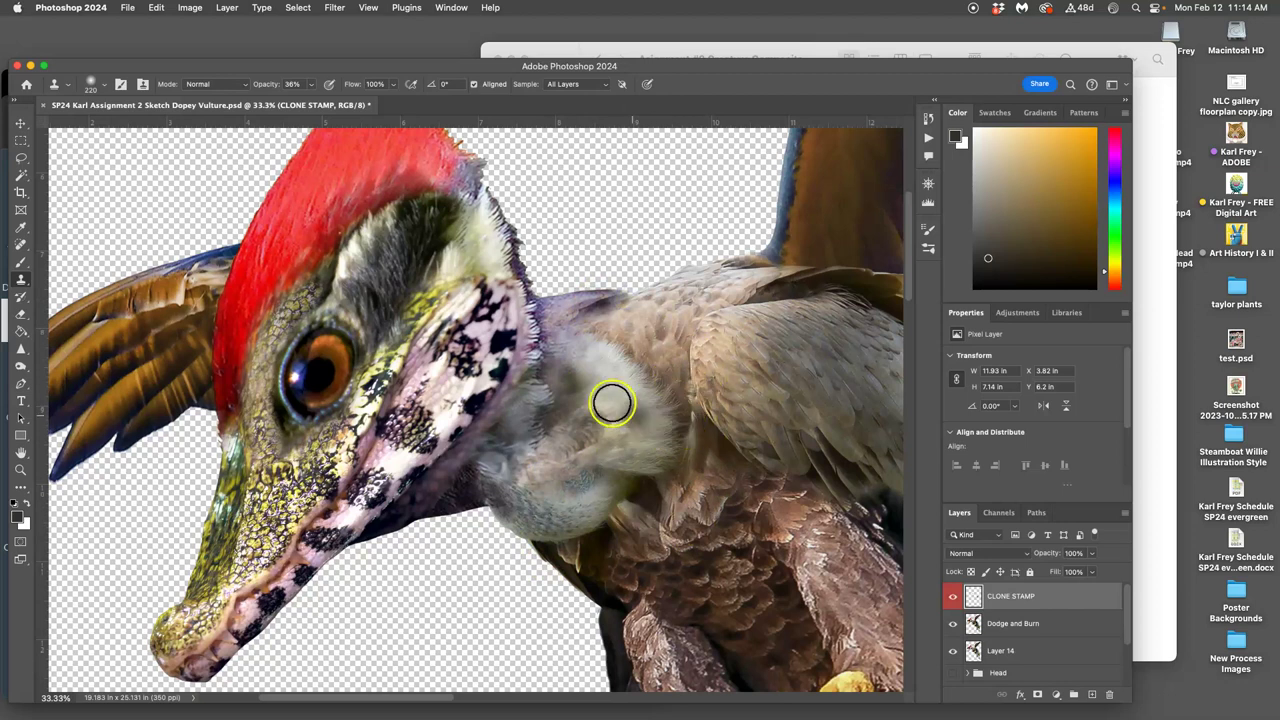
# Touch up the cloned feathers beside the neck, and soften them toward the shoulder with the Eraser at 11% opacity.
pyautogui.click(544, 316)
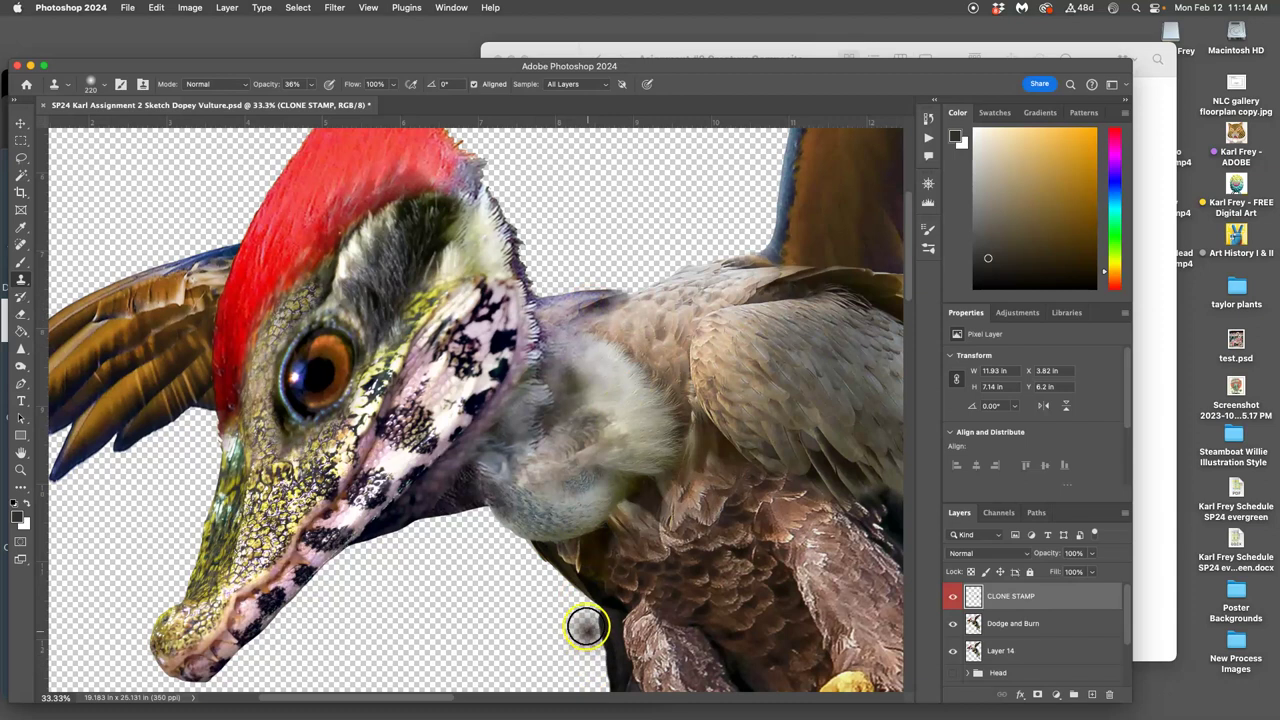
pyautogui.moveTo(577, 578); pyautogui.dragTo(573, 547)
pyautogui.keyDown('alt'); pyautogui.click(581, 301); pyautogui.keyUp('alt')
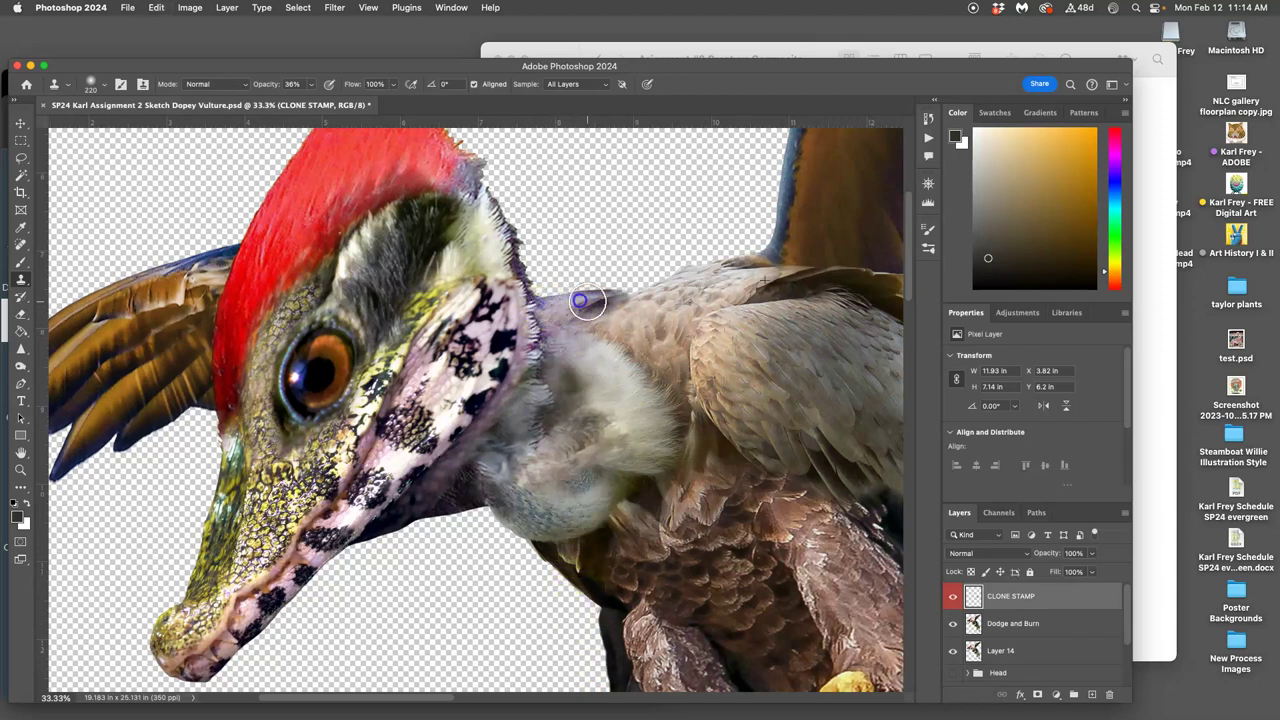
pyautogui.click(21, 313)
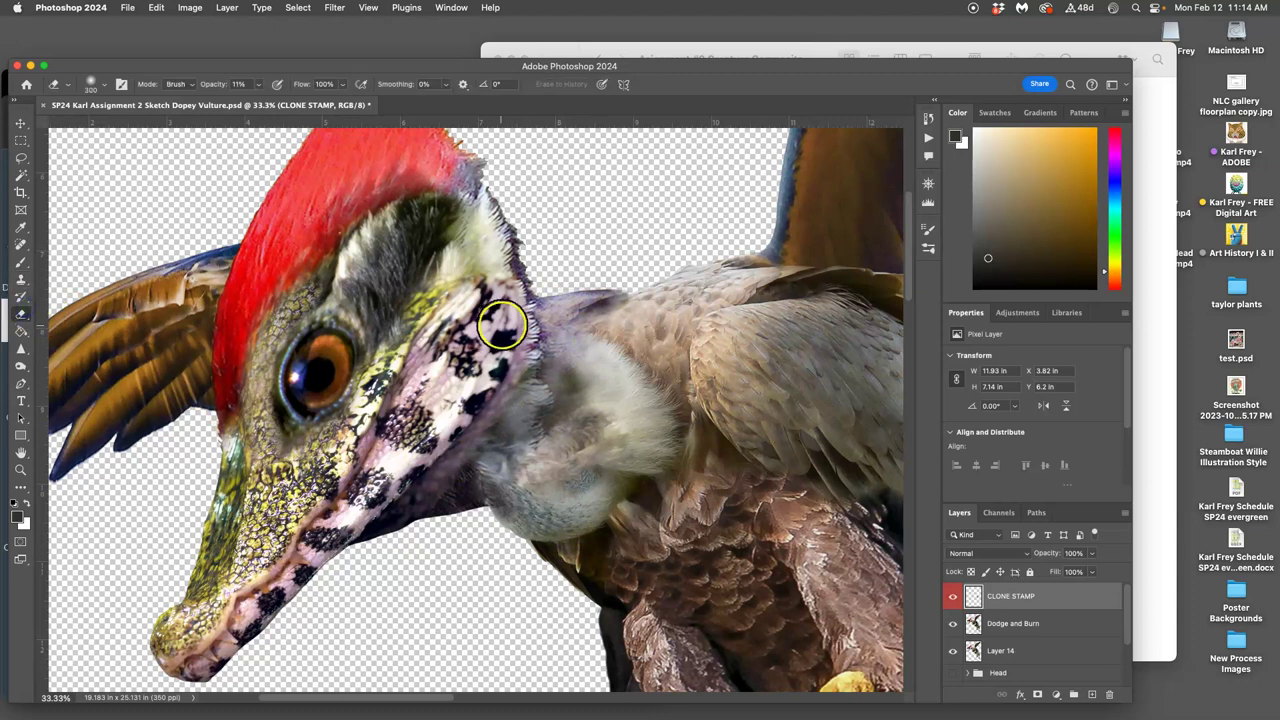
pyautogui.moveTo(545, 319)
pyautogui.mouseDown()
pyautogui.moveTo(556, 325)
pyautogui.moveTo(500, 449)
pyautogui.moveTo(749, 534)
pyautogui.moveTo(751, 469)
pyautogui.moveTo(706, 425)
pyautogui.moveTo(607, 378)
pyautogui.mouseUp()
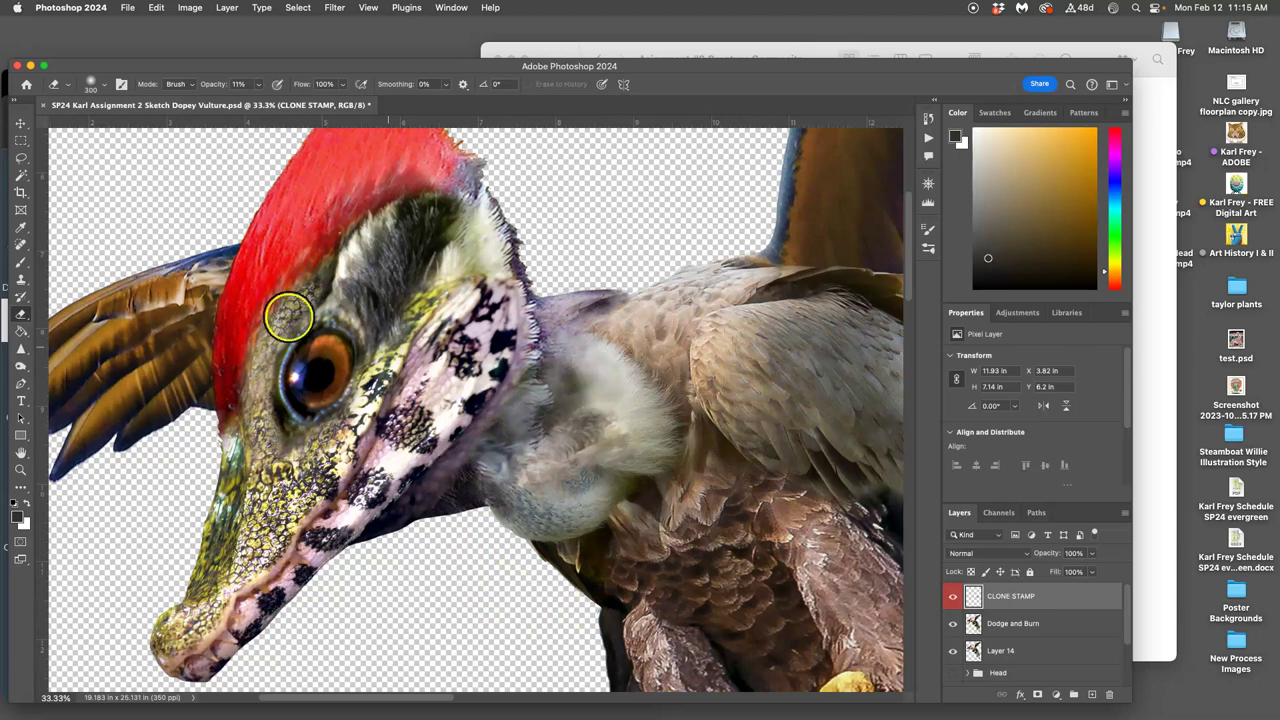
# Clone pale neck feathers over the purple upper edge between the back of the head and the shoulder.
pyautogui.click(21, 280)
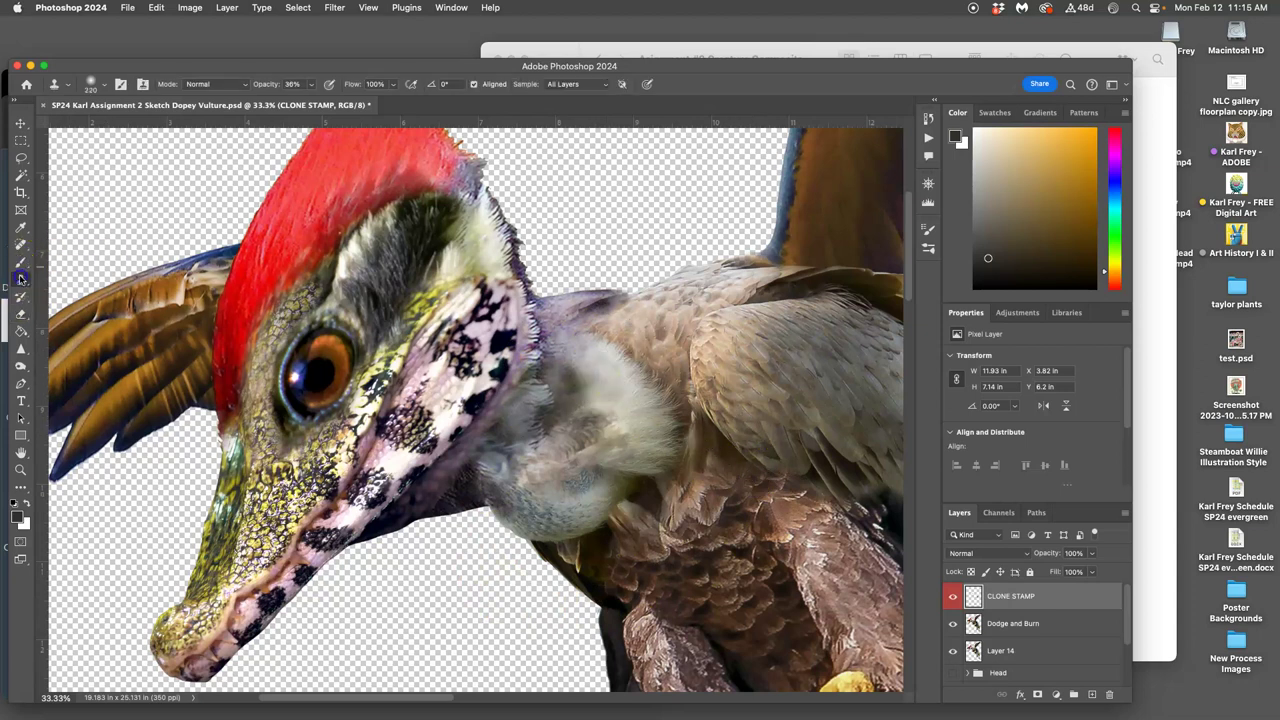
pyautogui.keyDown('alt'); pyautogui.click(616, 387); pyautogui.keyUp('alt')
pyautogui.click(590, 289)
pyautogui.moveTo(613, 294)
pyautogui.mouseDown()
pyautogui.moveTo(575, 384)
pyautogui.moveTo(611, 388)
pyautogui.moveTo(619, 297)
pyautogui.moveTo(546, 297)
pyautogui.mouseUp()
pyautogui.keyDown('alt'); pyautogui.click(625, 380); pyautogui.keyUp('alt')
pyautogui.click(620, 297)
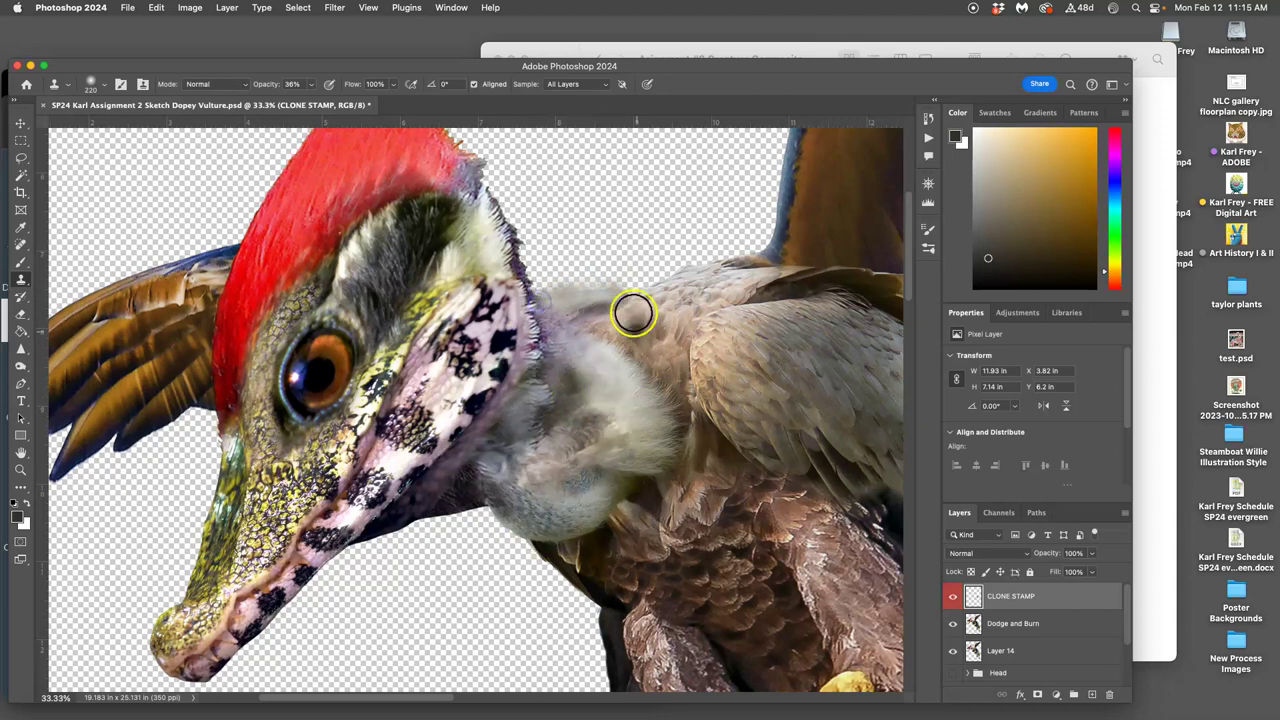
pyautogui.keyDown('alt'); pyautogui.click(602, 382); pyautogui.keyUp('alt')
pyautogui.click(630, 291)
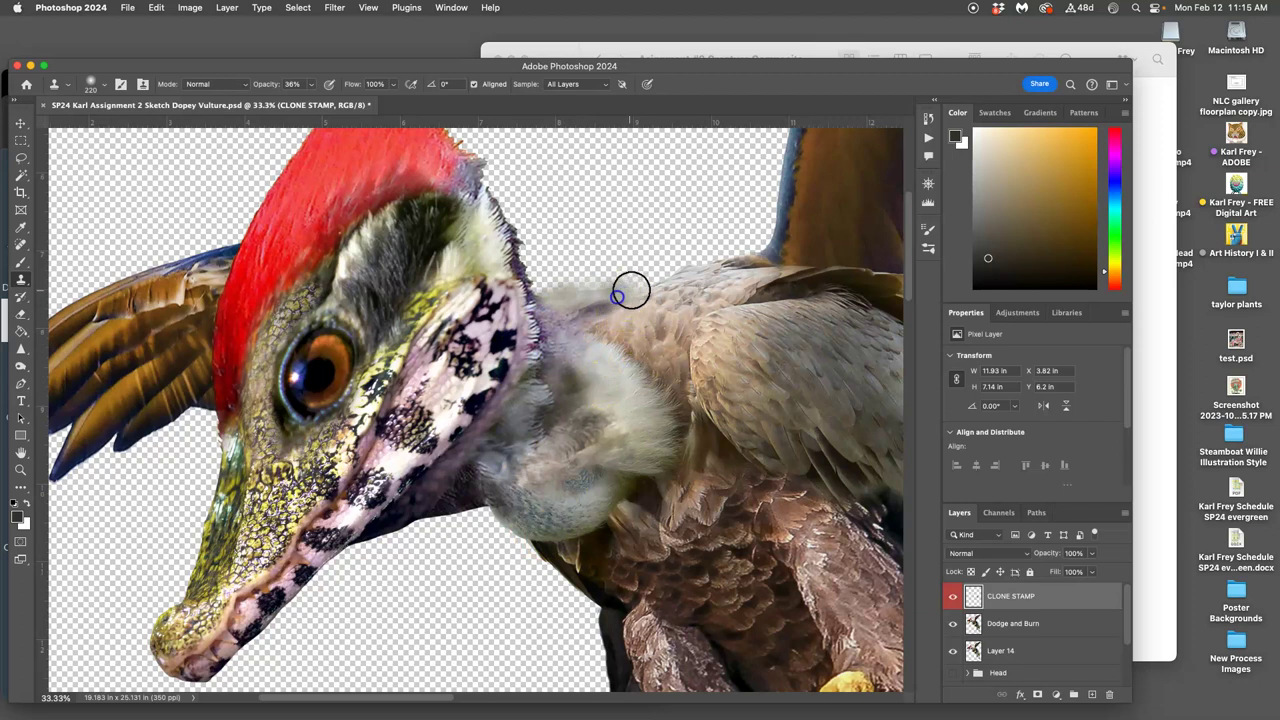
# Reduce the Eraser to 111 px and fade the cloned overspill above the neck and shoulder edge.
pyautogui.click(21, 316)
pyautogui.click(106, 83)
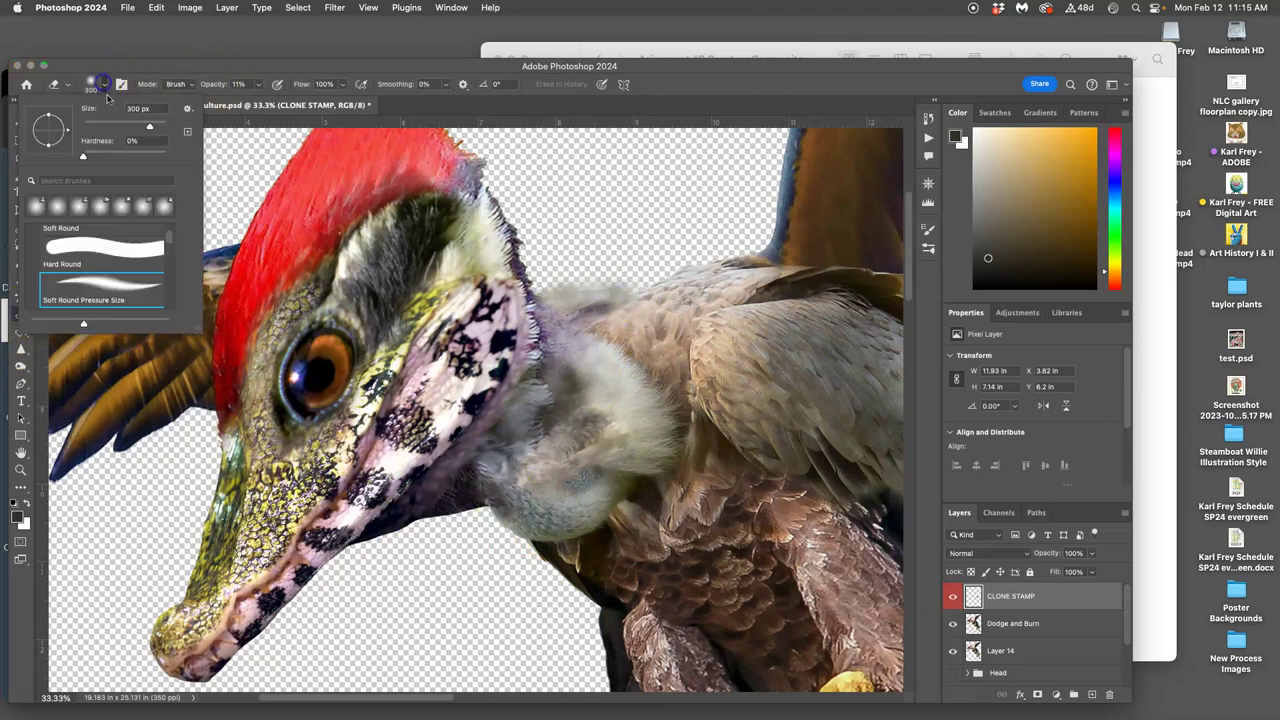
pyautogui.click(620, 257)
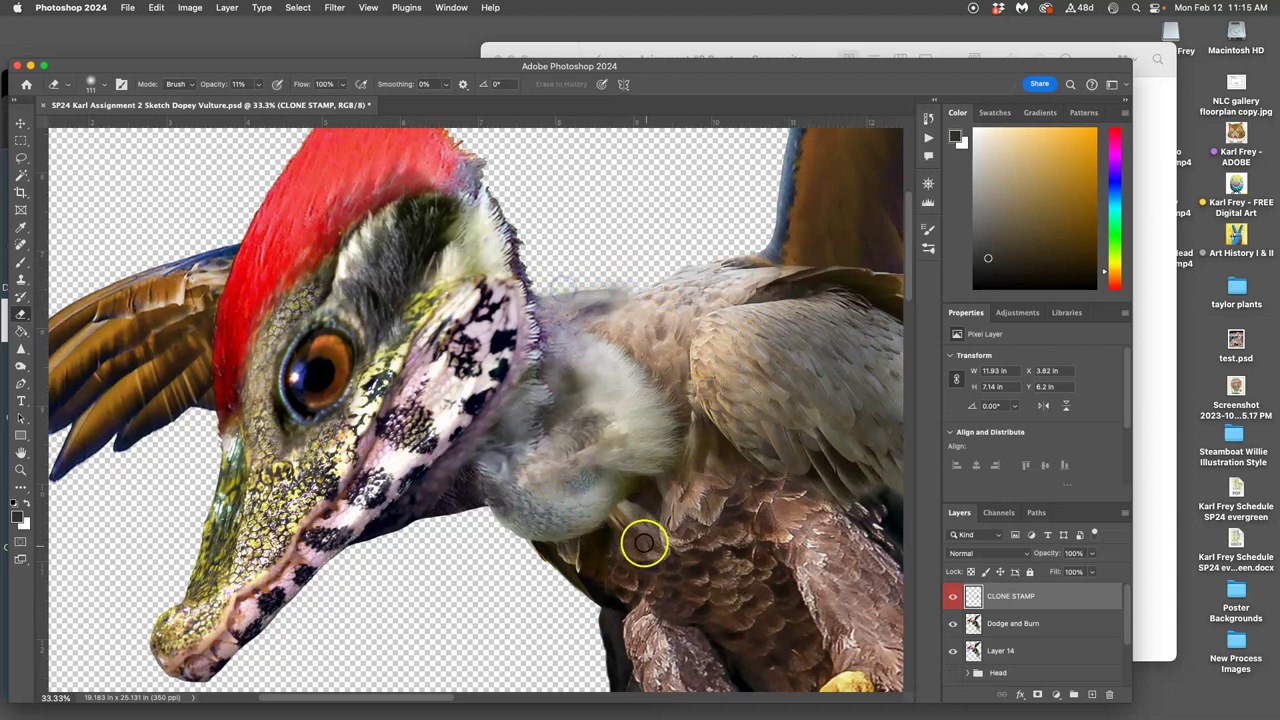
# Show the gray background on Layer 0 and check the creature's outline around the head, neck and shoulder against it.
pyautogui.press('super+minus')
pyautogui.press('super+minus')
pyautogui.press('super+minus')
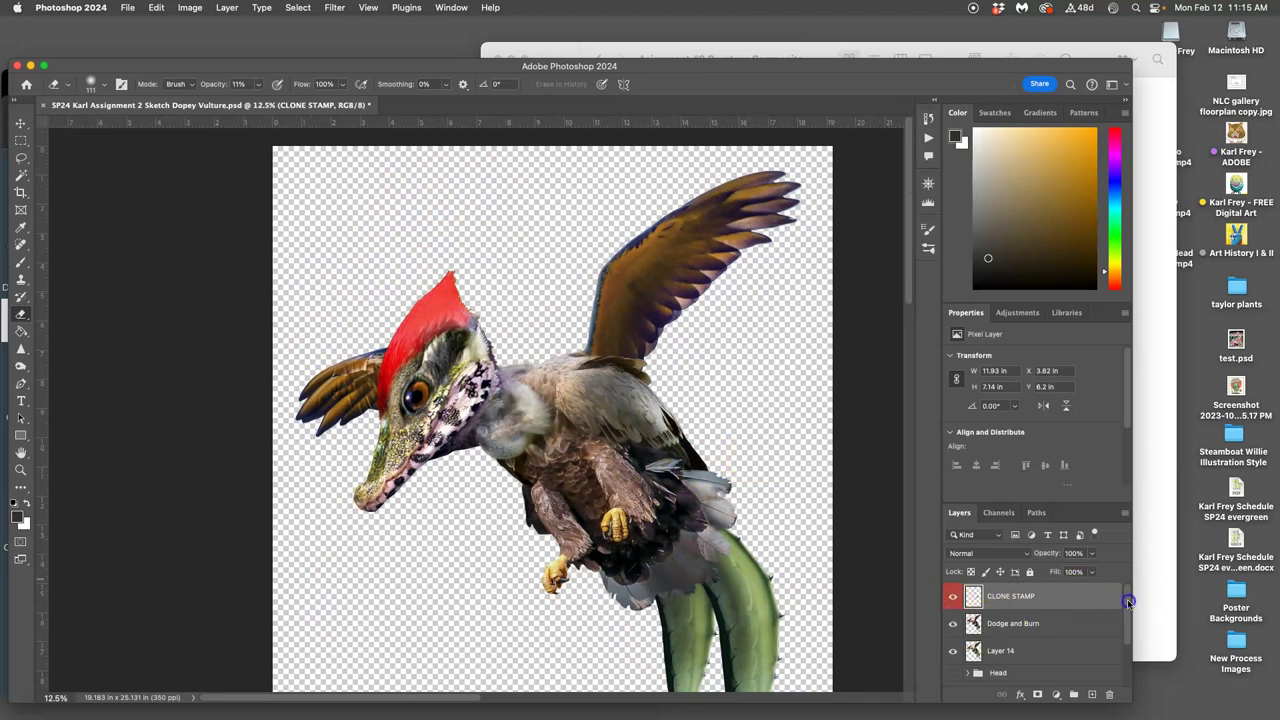
pyautogui.moveTo(1128, 601); pyautogui.dragTo(1128, 642)
pyautogui.click(954, 672)
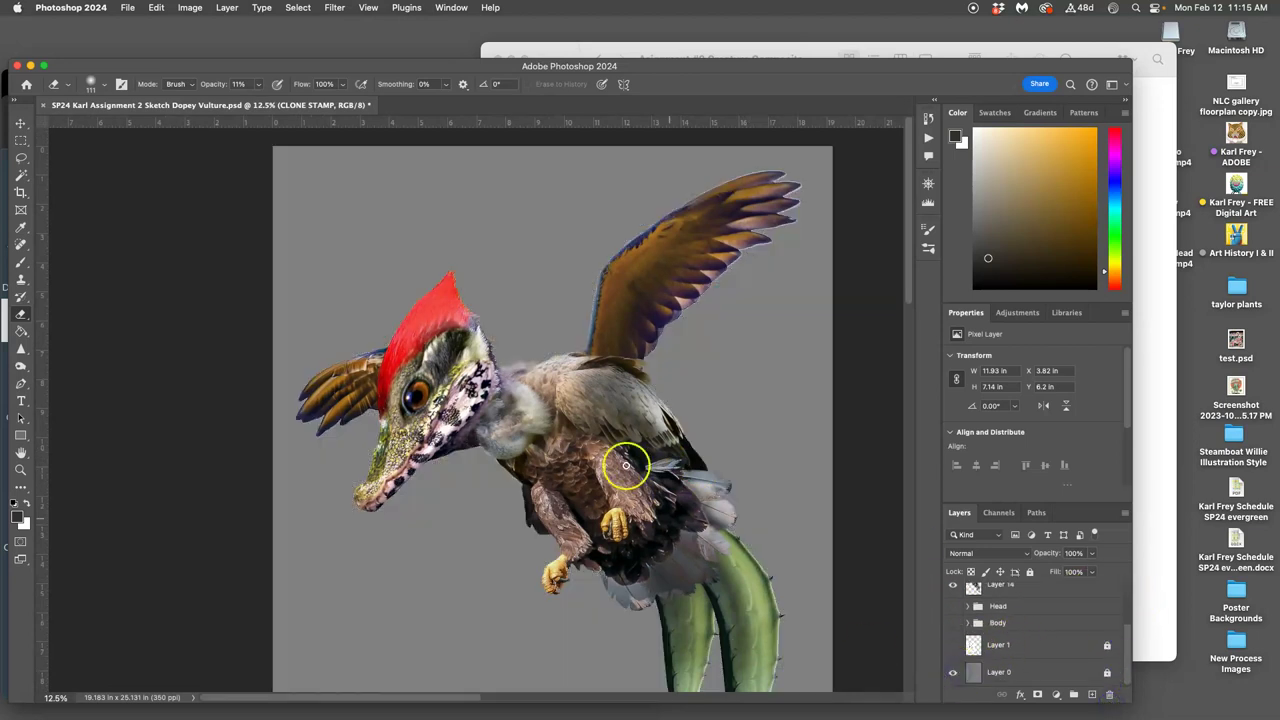
pyautogui.press('super+plus')
pyautogui.press('super+plus')
pyautogui.press('super+plus')
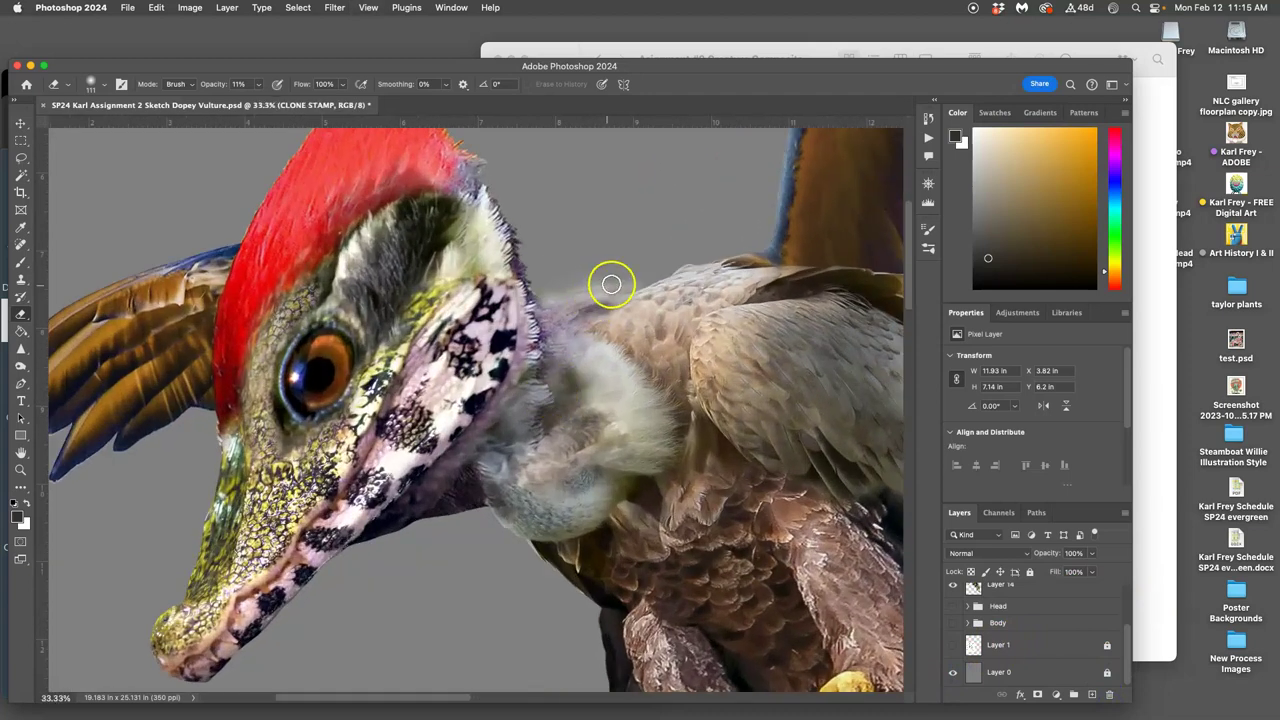
pyautogui.scroll(-5, 630, 323)
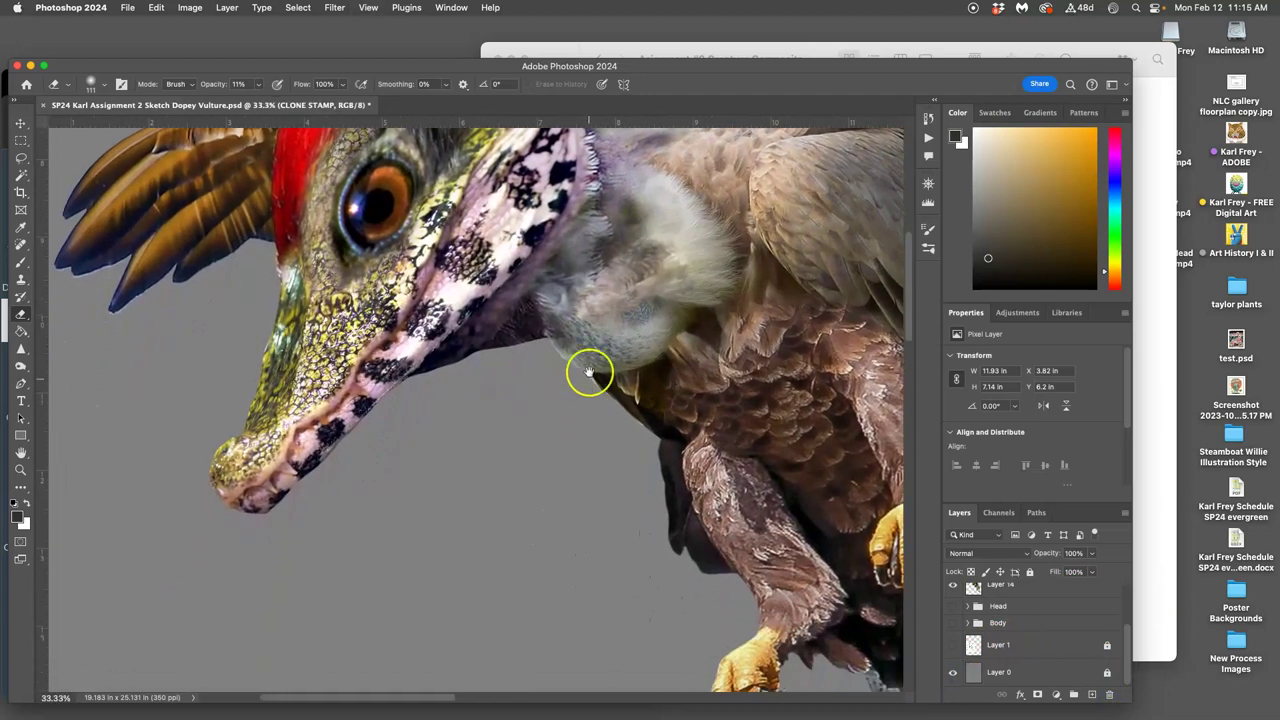
pyautogui.moveTo(630, 369); pyautogui.dragTo(608, 457)
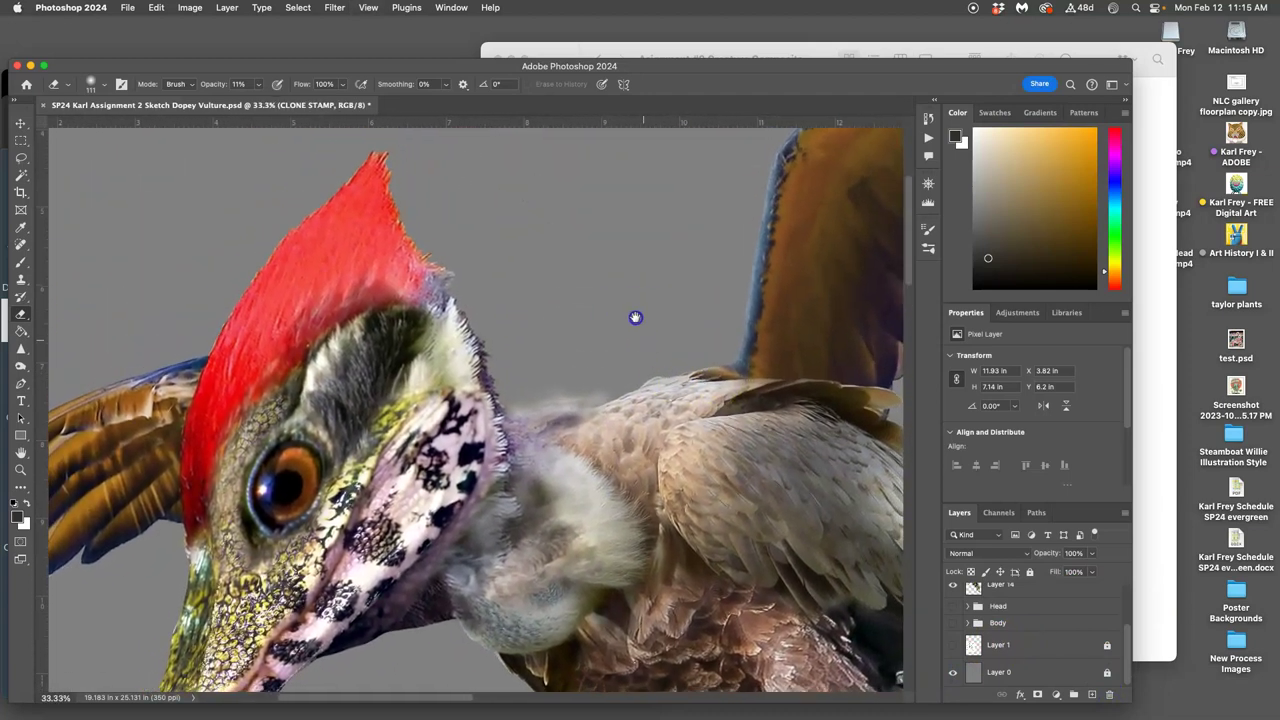
pyautogui.moveTo(634, 317); pyautogui.dragTo(615, 260)
# Hide the CLONE STAMP layer and select the empty area around the creature on the Dodge and Burn layer with the Magic Wand.
pyautogui.moveTo(1125, 651); pyautogui.dragTo(1131, 590)
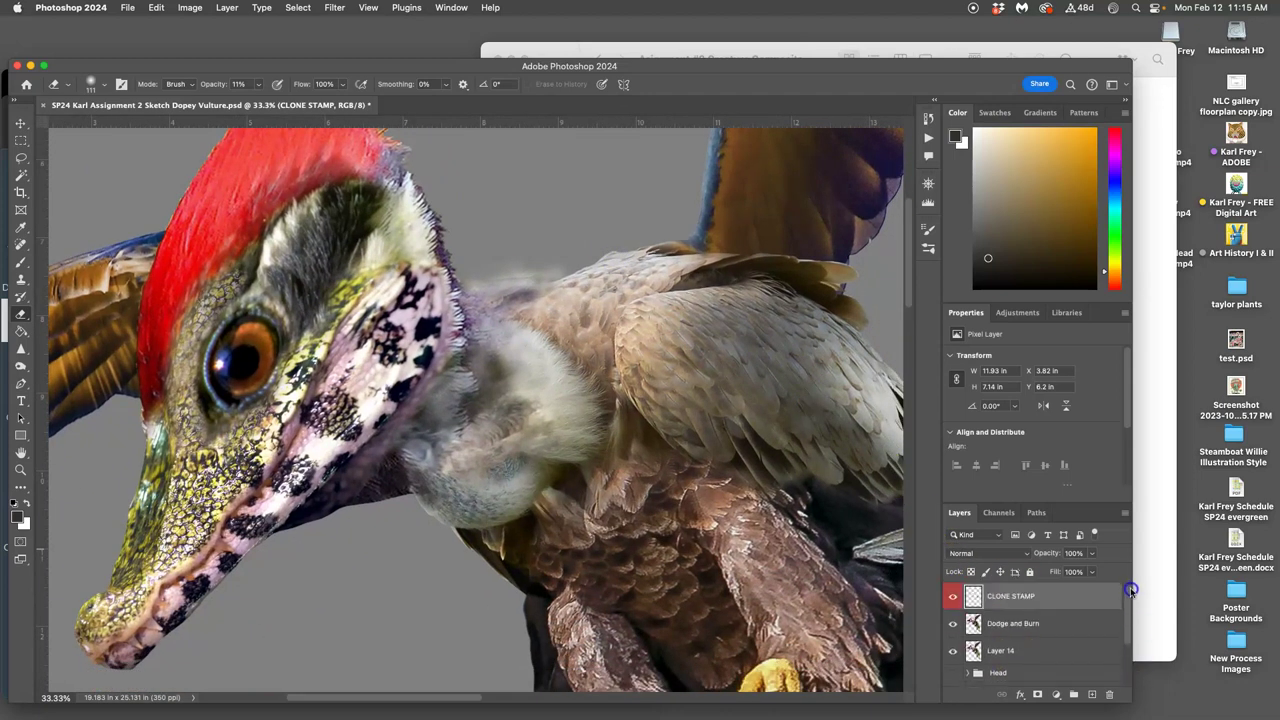
pyautogui.click(952, 598)
pyautogui.click(1001, 625)
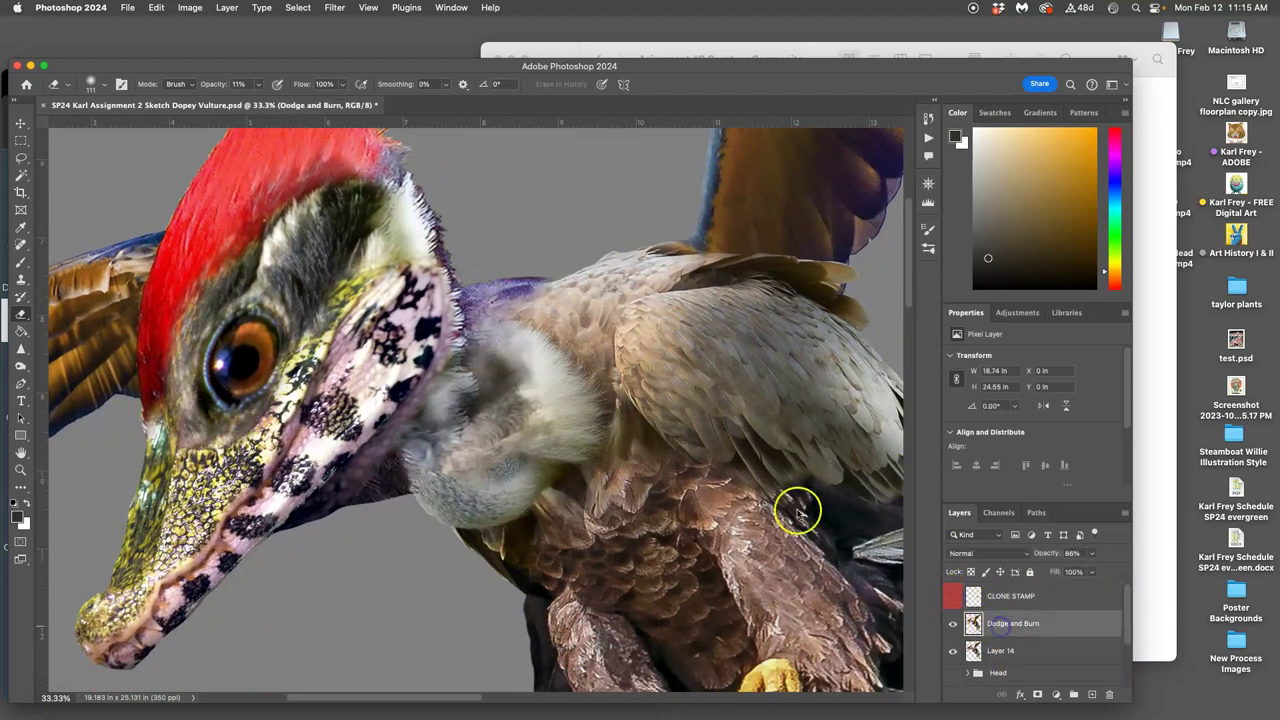
pyautogui.click(22, 176)
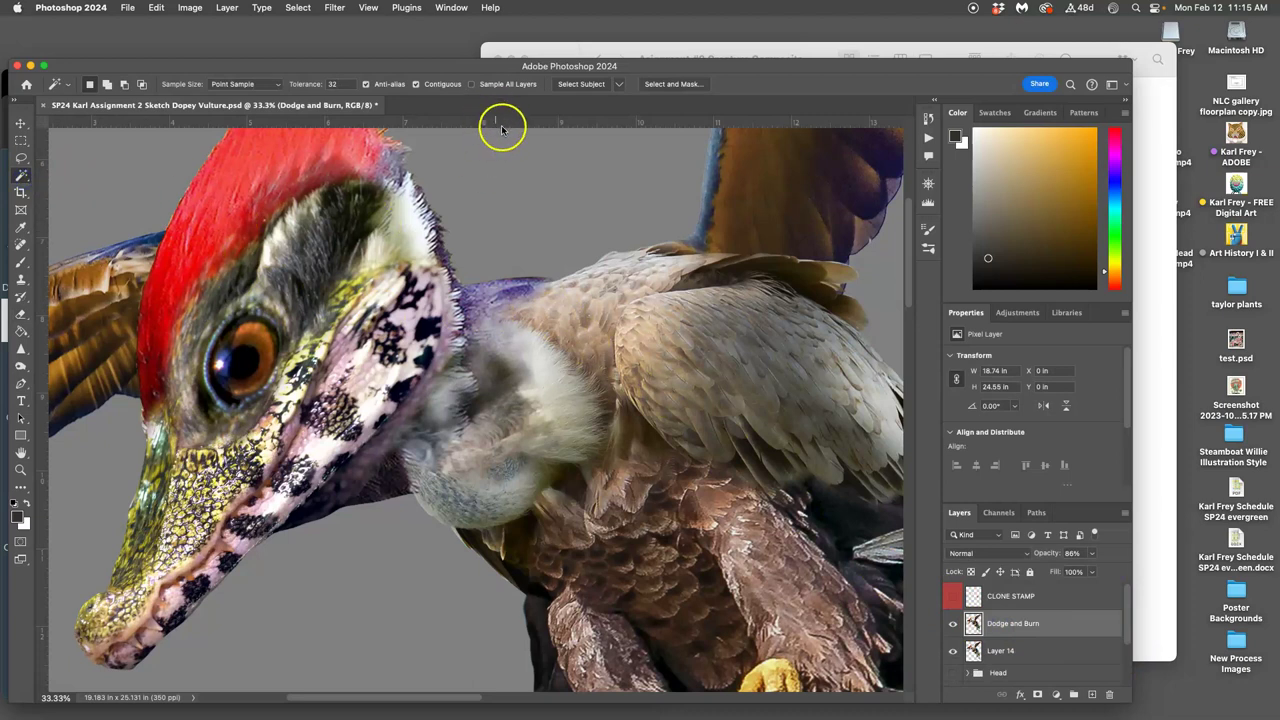
pyautogui.click(538, 206)
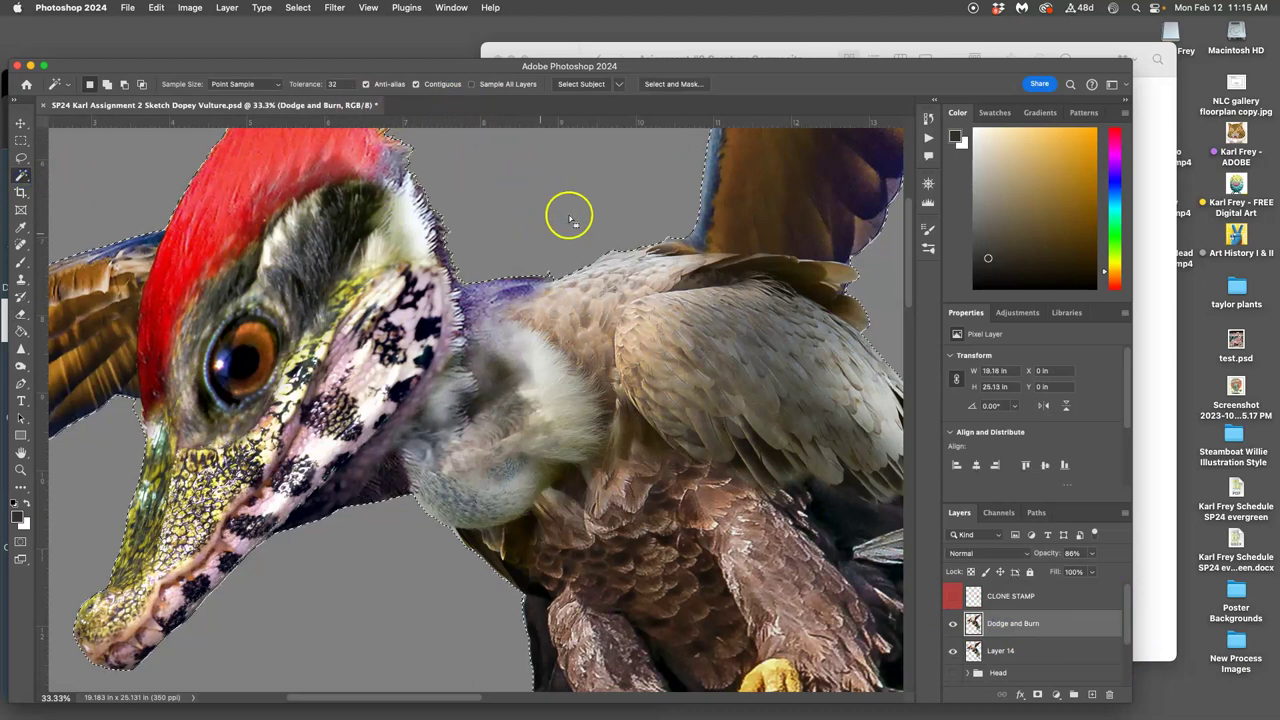
pyautogui.press('super+minus')
pyautogui.press('super+minus')
pyautogui.press('super+minus')
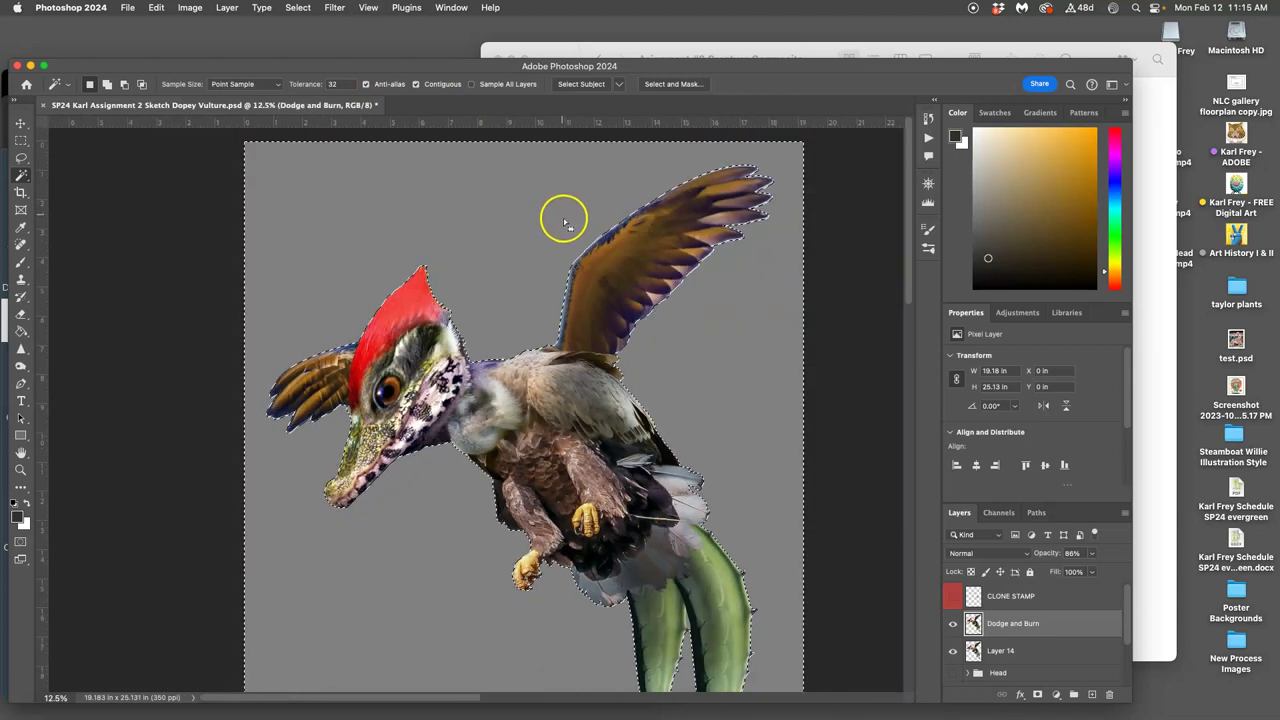
# Show and activate the CLONE STAMP layer, and erase the overspill above the neck and shoulder at 100% opacity.
pyautogui.click(1008, 598)
pyautogui.click(951, 596)
pyautogui.press('super+equal')
pyautogui.press('super+equal')
pyautogui.press('super+equal')
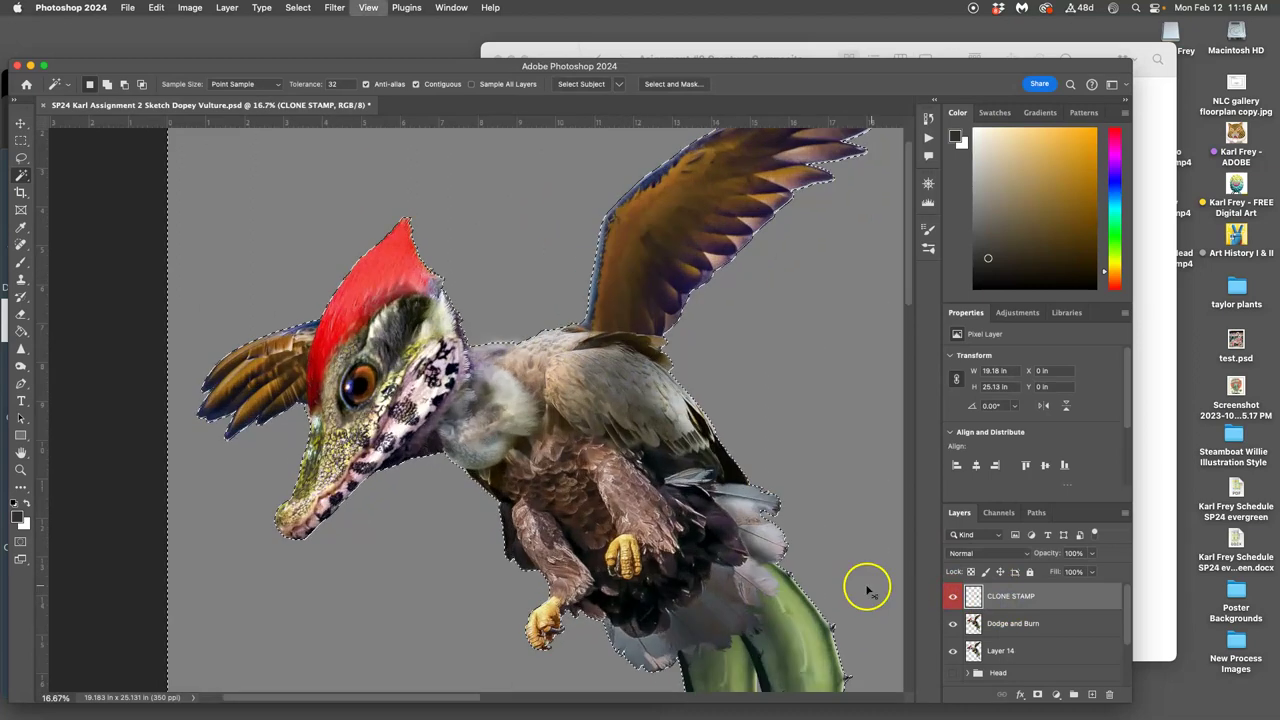
pyautogui.click(20, 313)
pyautogui.click(258, 84)
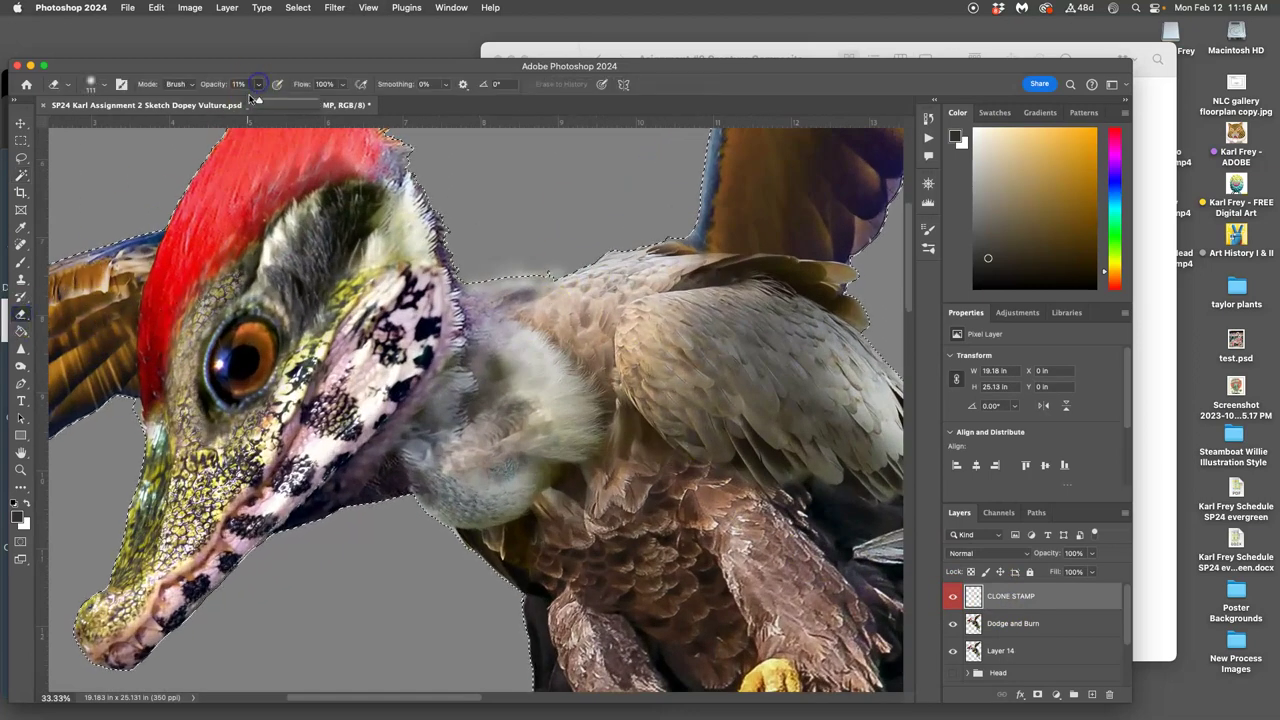
pyautogui.moveTo(584, 257); pyautogui.dragTo(557, 270)
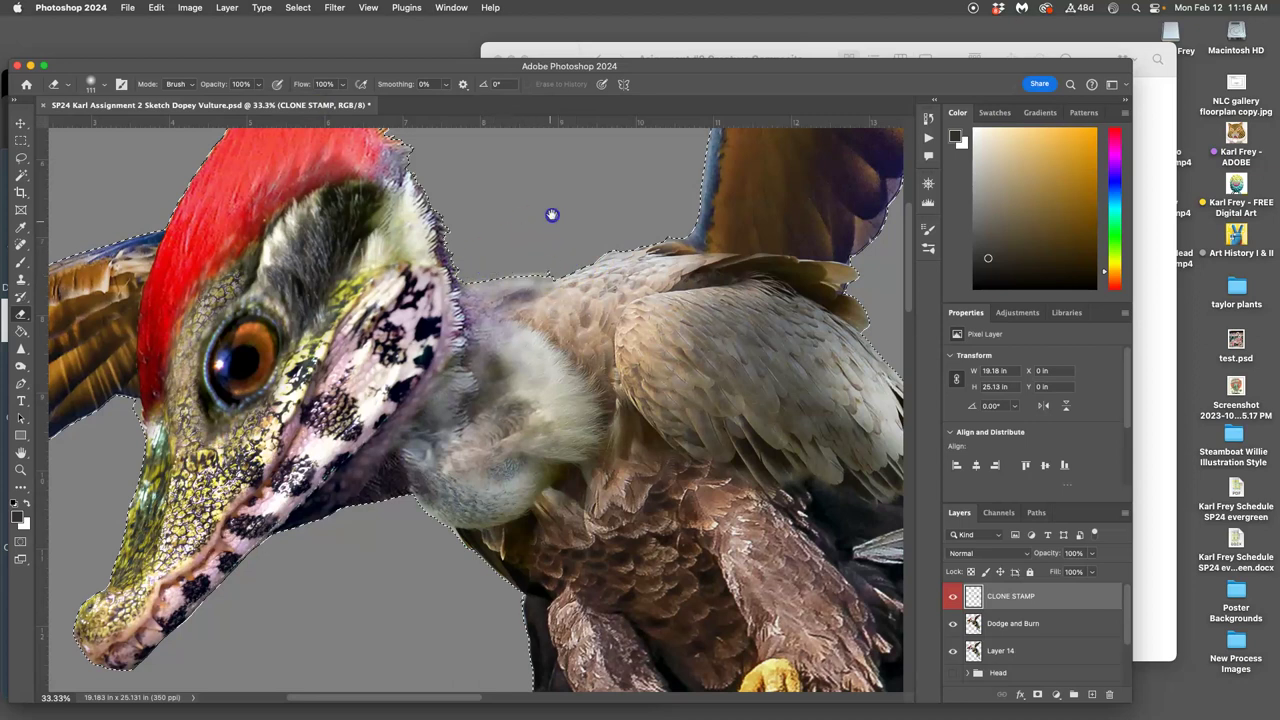
# Examine the selected outline along the wing, tail feathers and cactus tails for stray cloned pixels.
pyautogui.moveTo(552, 215); pyautogui.dragTo(429, 141)
pyautogui.moveTo(654, 311); pyautogui.dragTo(513, 196)
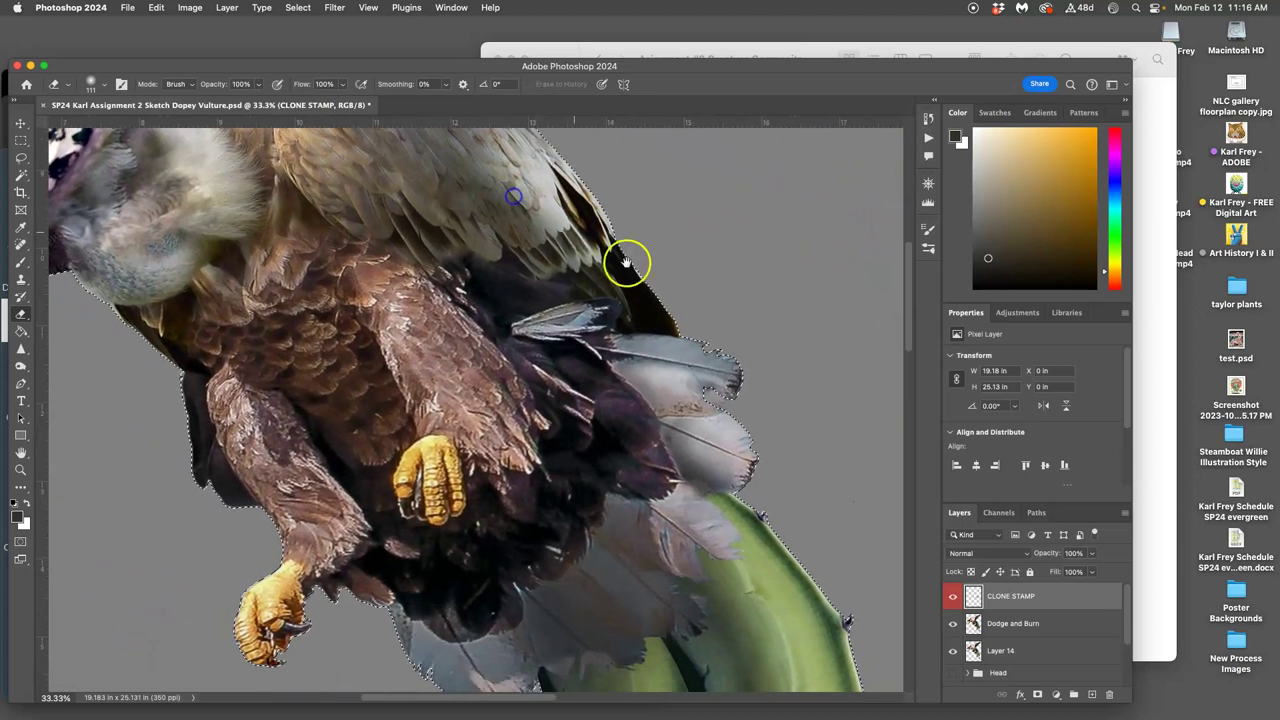
pyautogui.scroll(-5, 626, 262)
pyautogui.hscroll(4, 626, 262)
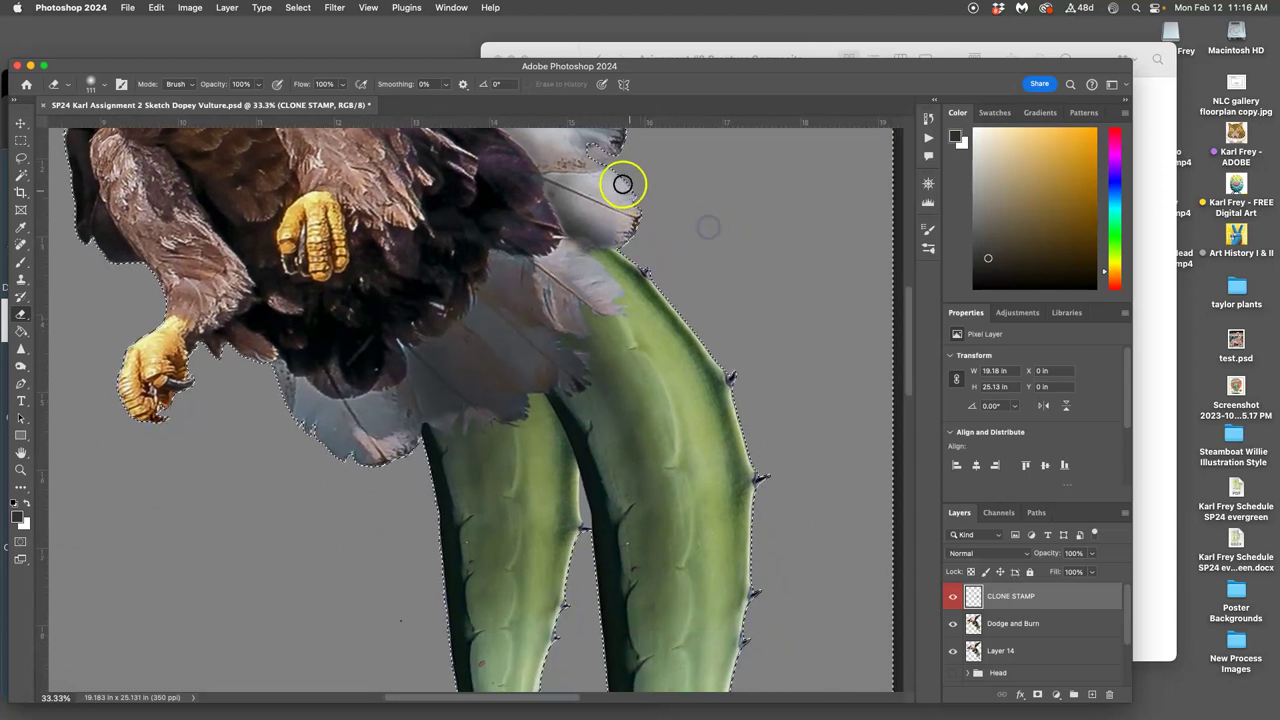
pyautogui.scroll(-5, 437, 351)
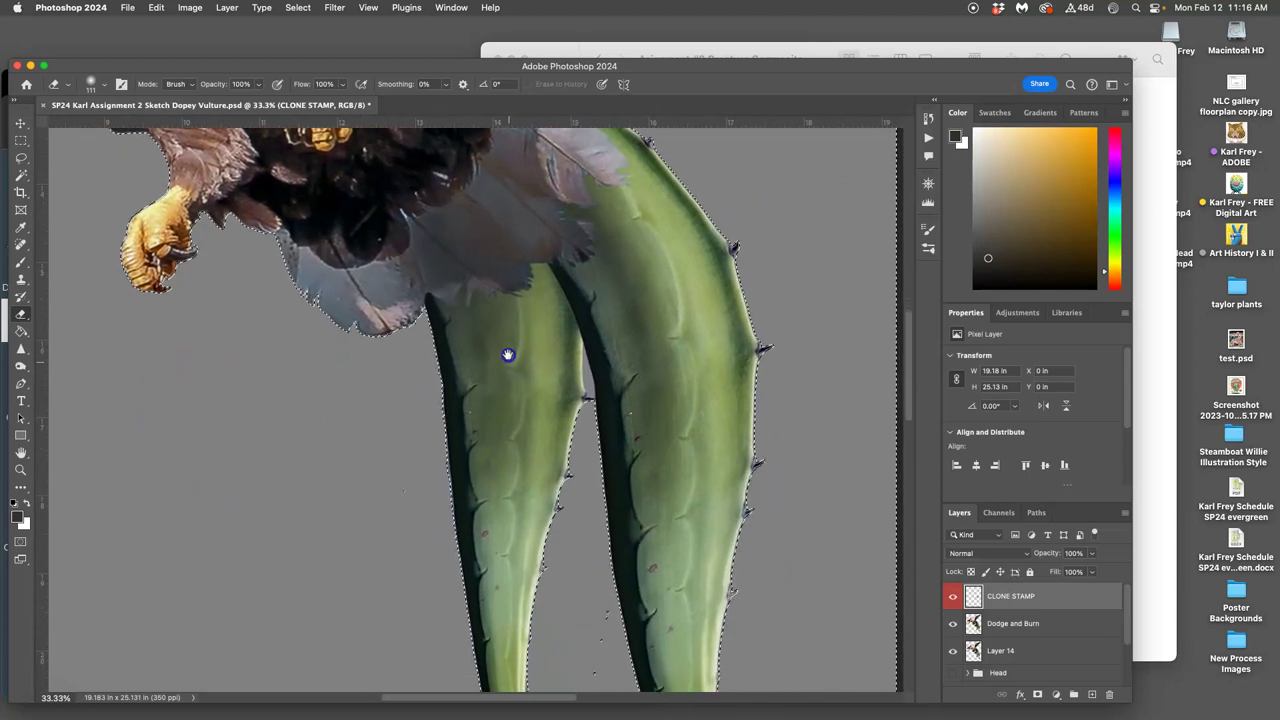
pyautogui.scroll(-4, 500, 365)
pyautogui.press('super+equal')
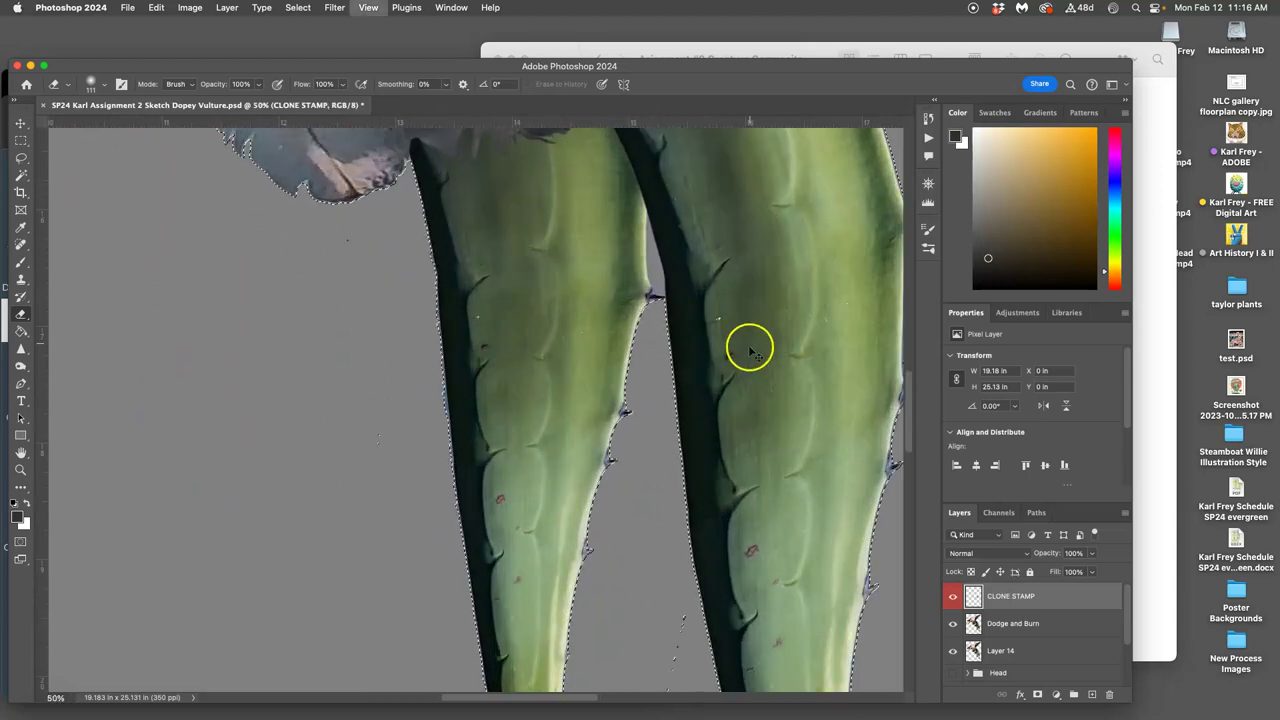
pyautogui.press('super+equal')
pyautogui.hscroll(-5, 745, 340)
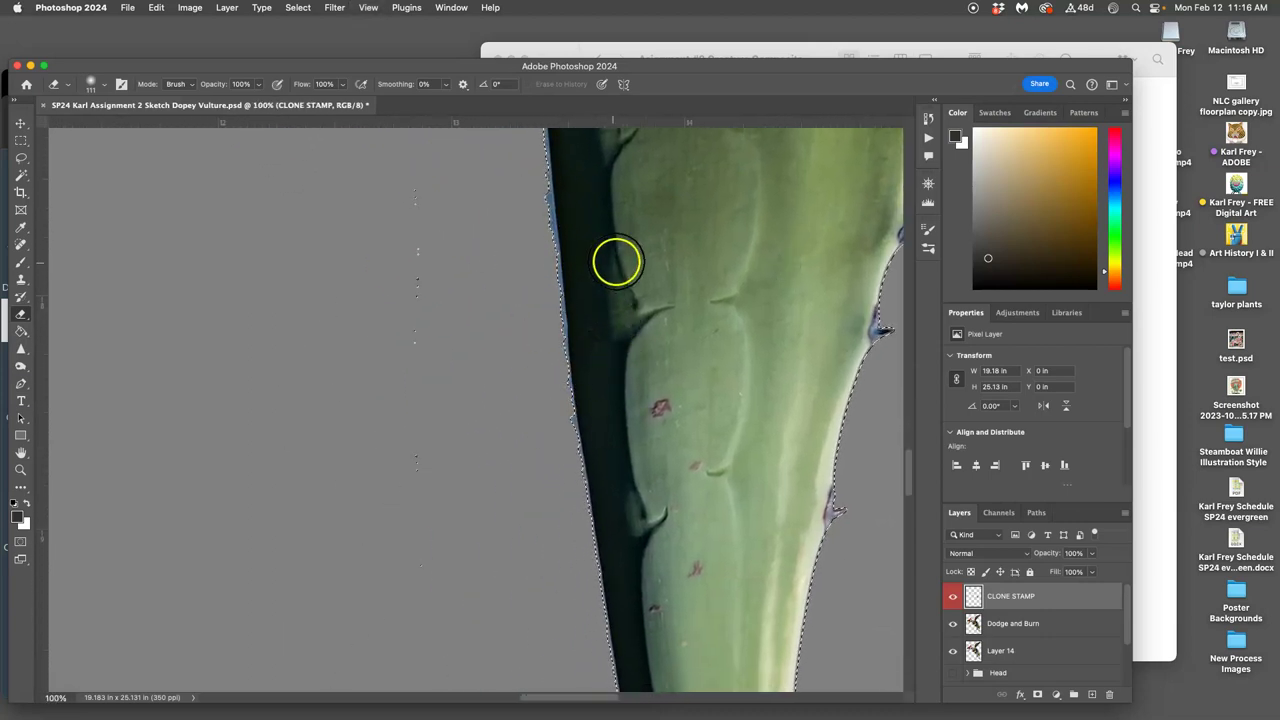
pyautogui.press('super+minus')
pyautogui.press('super+minus')
pyautogui.press('super+minus')
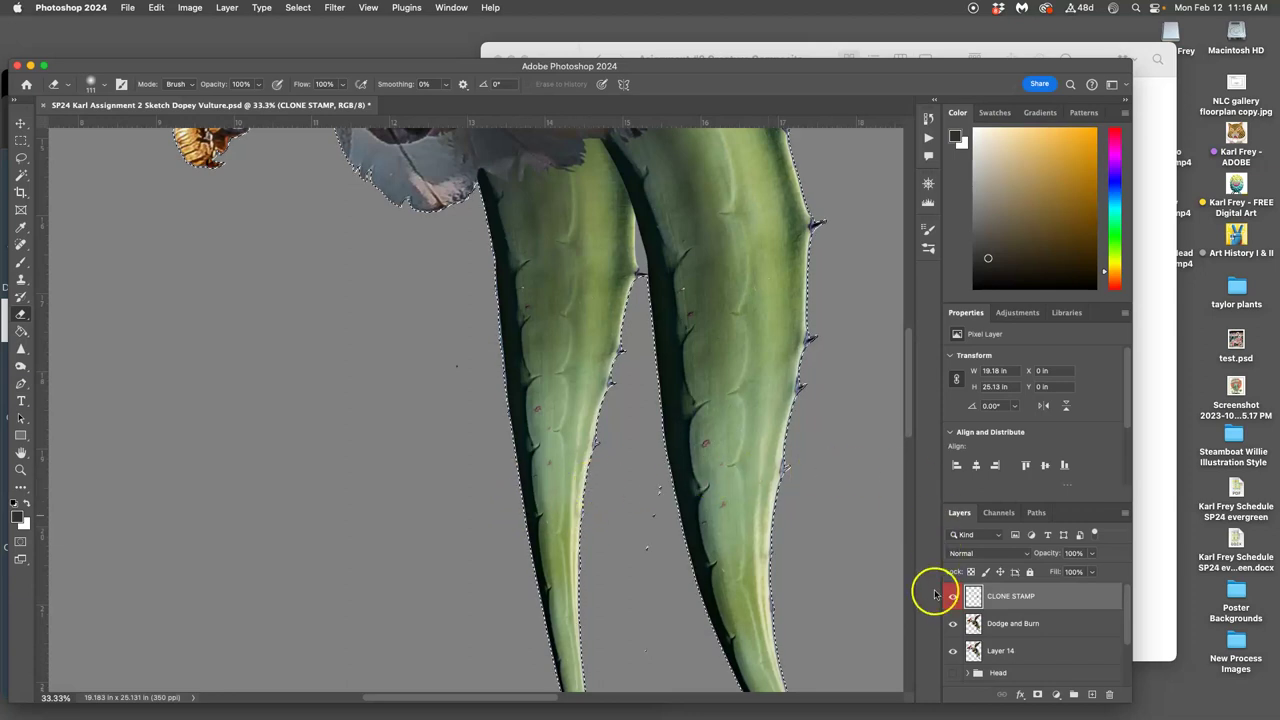
pyautogui.press('super+minus')
pyautogui.press('super+minus')
pyautogui.press('super+minus')
pyautogui.press('super+minus')
pyautogui.press('super+minus')
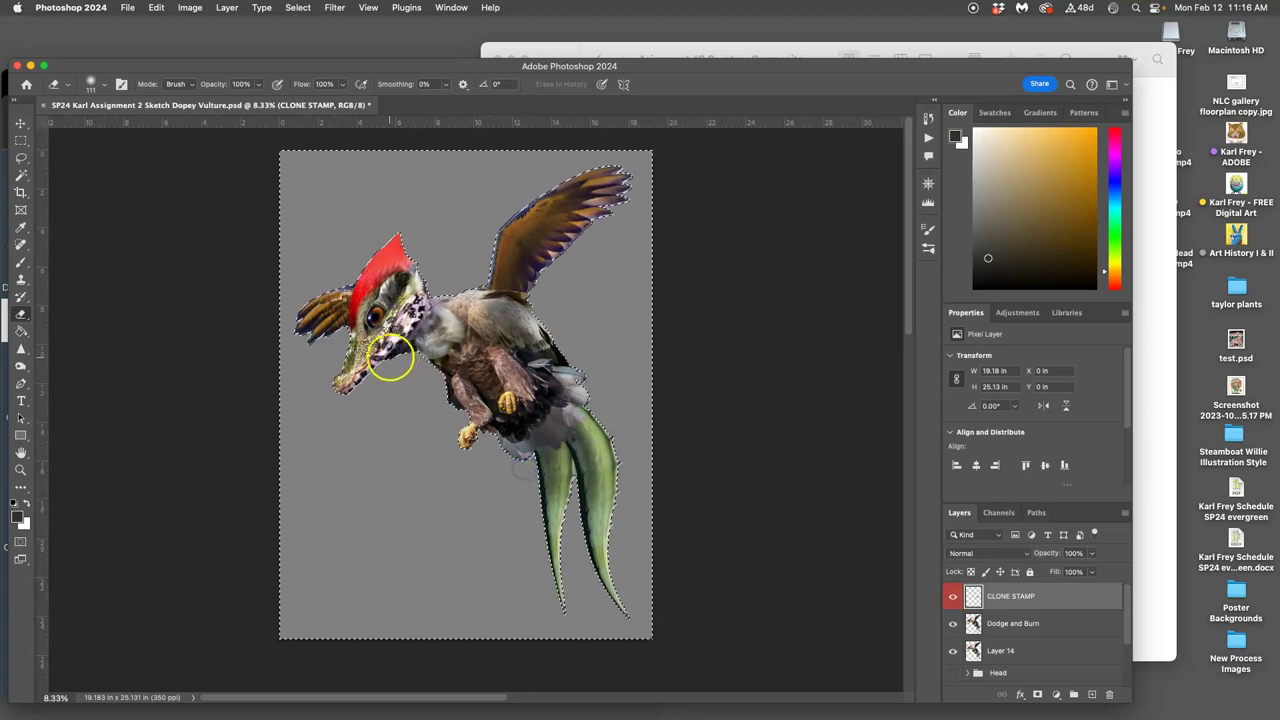
# Clear the selection and clone pale neck feathers onto the patch at the back of the head above the jaw.
pyautogui.press('super+d')
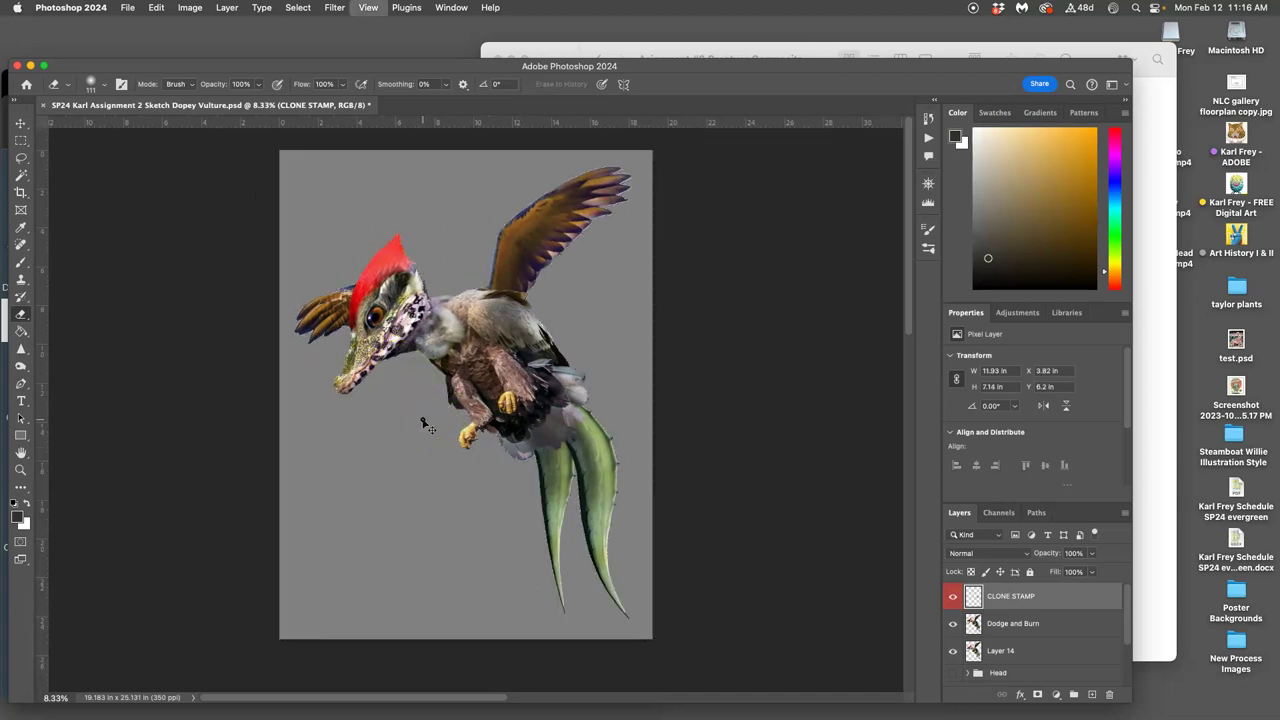
pyautogui.press('super+plus')
pyautogui.press('super+plus')
pyautogui.press('super+plus')
pyautogui.moveTo(346, 214); pyautogui.dragTo(467, 477)
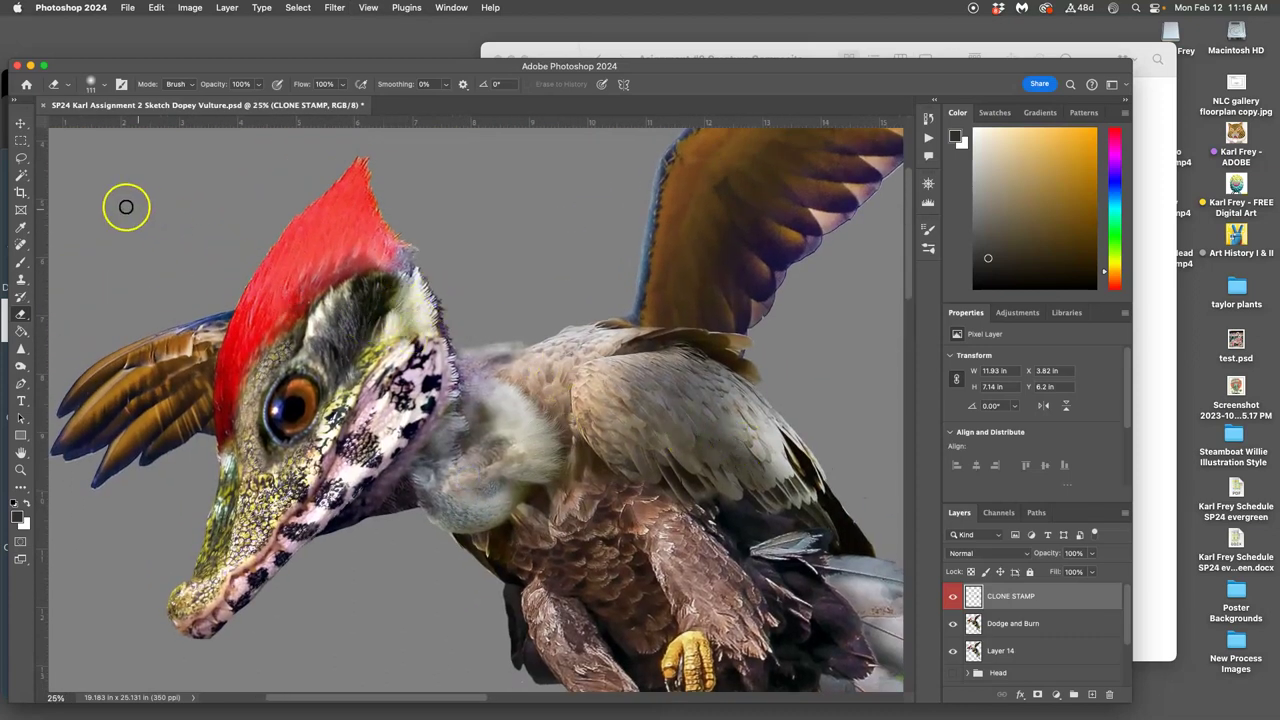
pyautogui.click(20, 280)
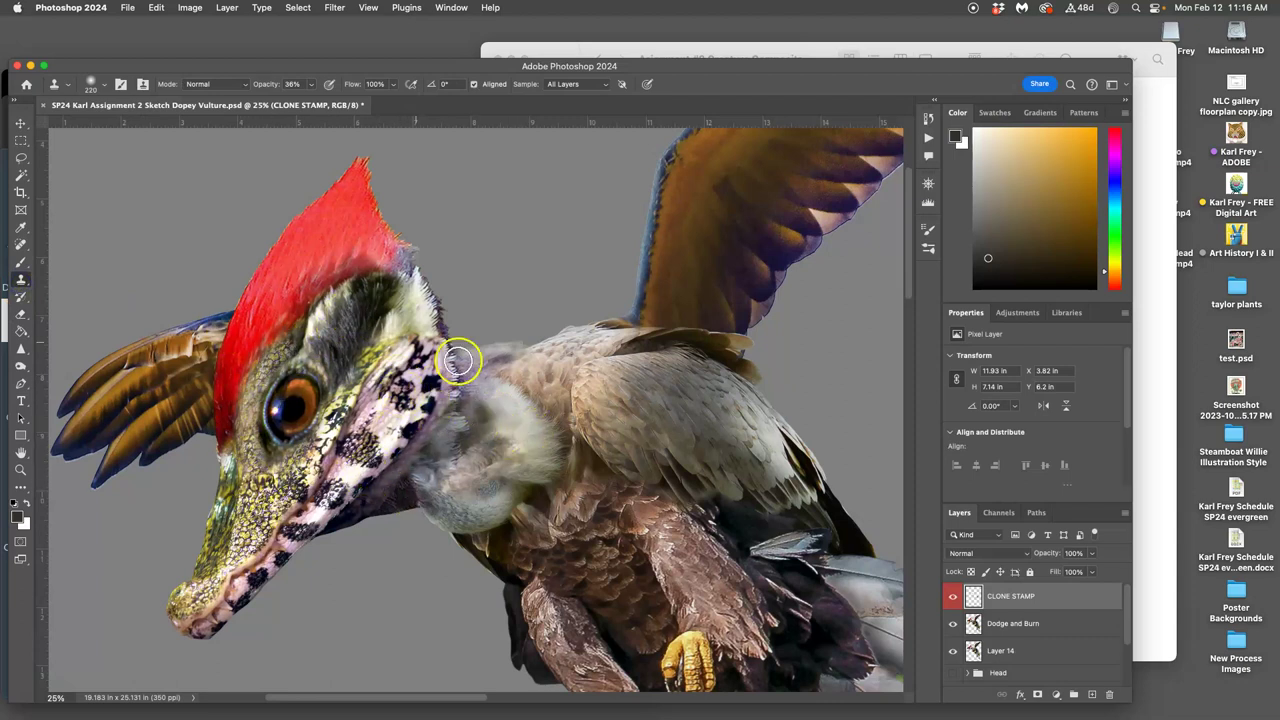
pyautogui.keyDown('alt'); pyautogui.click(533, 444); pyautogui.keyUp('alt')
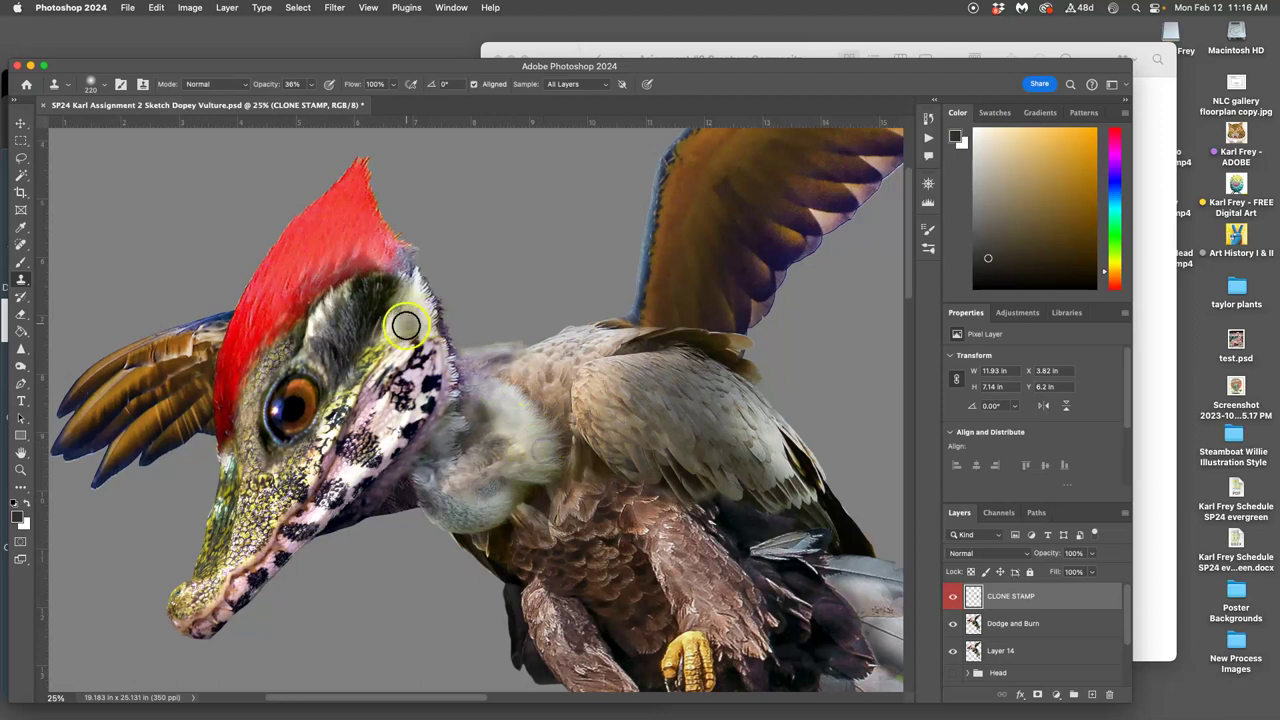
pyautogui.moveTo(382, 332); pyautogui.dragTo(394, 338)
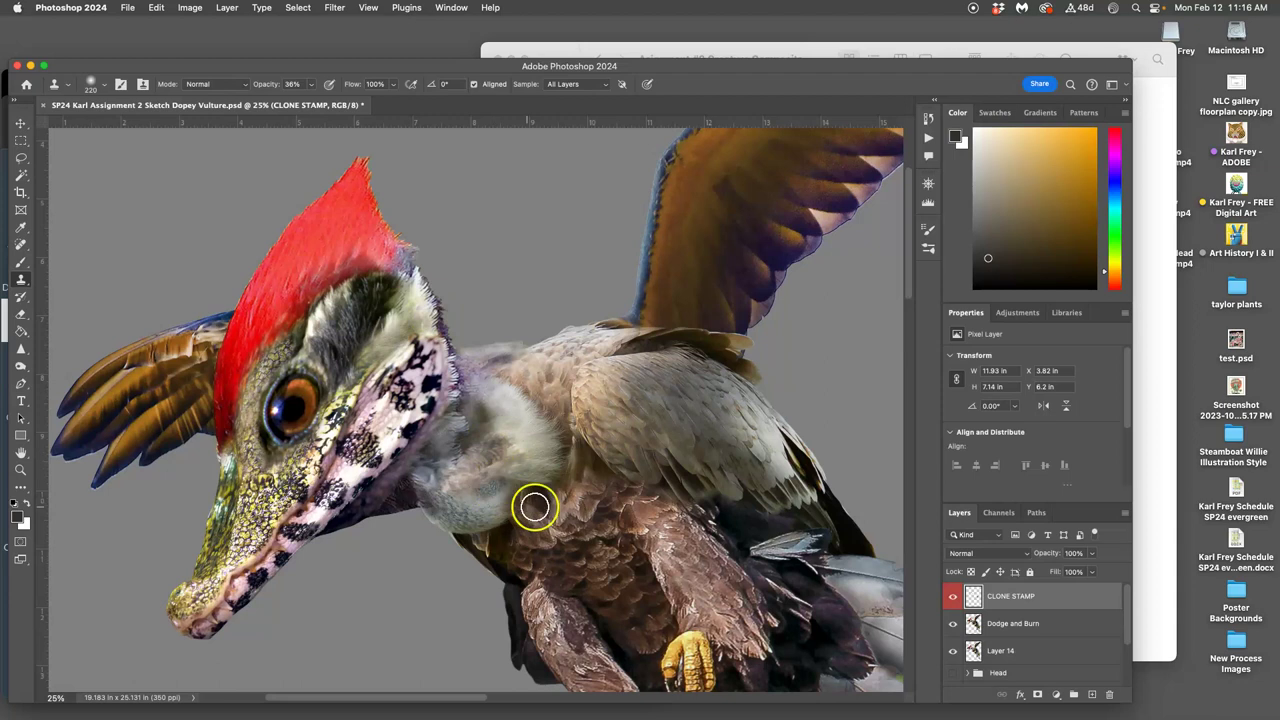
# Try cloning texture from the jaw down along the snout, and undo the strokes.
pyautogui.moveTo(365, 460)
pyautogui.mouseDown()
pyautogui.moveTo(308, 452)
pyautogui.moveTo(252, 481)
pyautogui.moveTo(250, 450)
pyautogui.moveTo(253, 487)
pyautogui.moveTo(248, 446)
pyautogui.moveTo(236, 565)
pyautogui.mouseUp()
pyautogui.press('super+z')
pyautogui.press('super+z')
pyautogui.press('super+z')
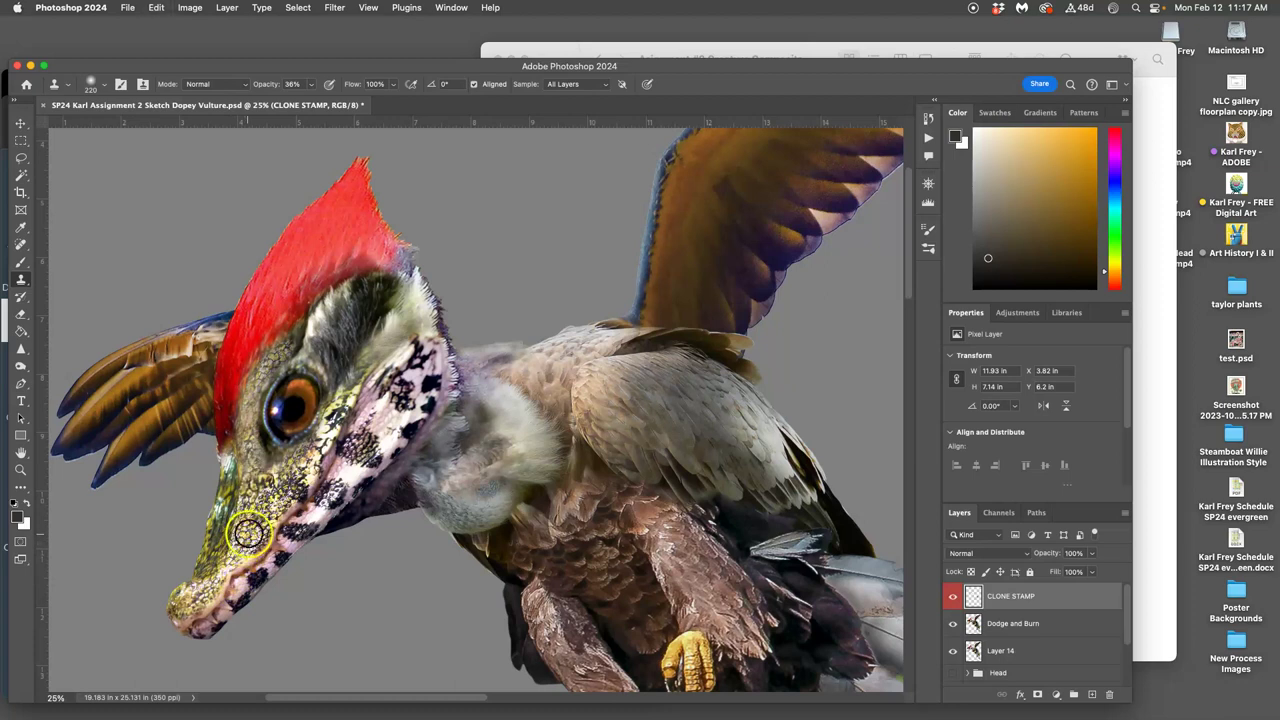
# Clone scale texture over the snout below the eye with the Clone Stamp at 36% opacity, and undo the last stroke.
pyautogui.moveTo(507, 451)
pyautogui.mouseDown()
pyautogui.moveTo(490, 421)
pyautogui.moveTo(493, 459)
pyautogui.moveTo(471, 500)
pyautogui.moveTo(480, 460)
pyautogui.moveTo(443, 440)
pyautogui.moveTo(479, 429)
pyautogui.mouseUp()
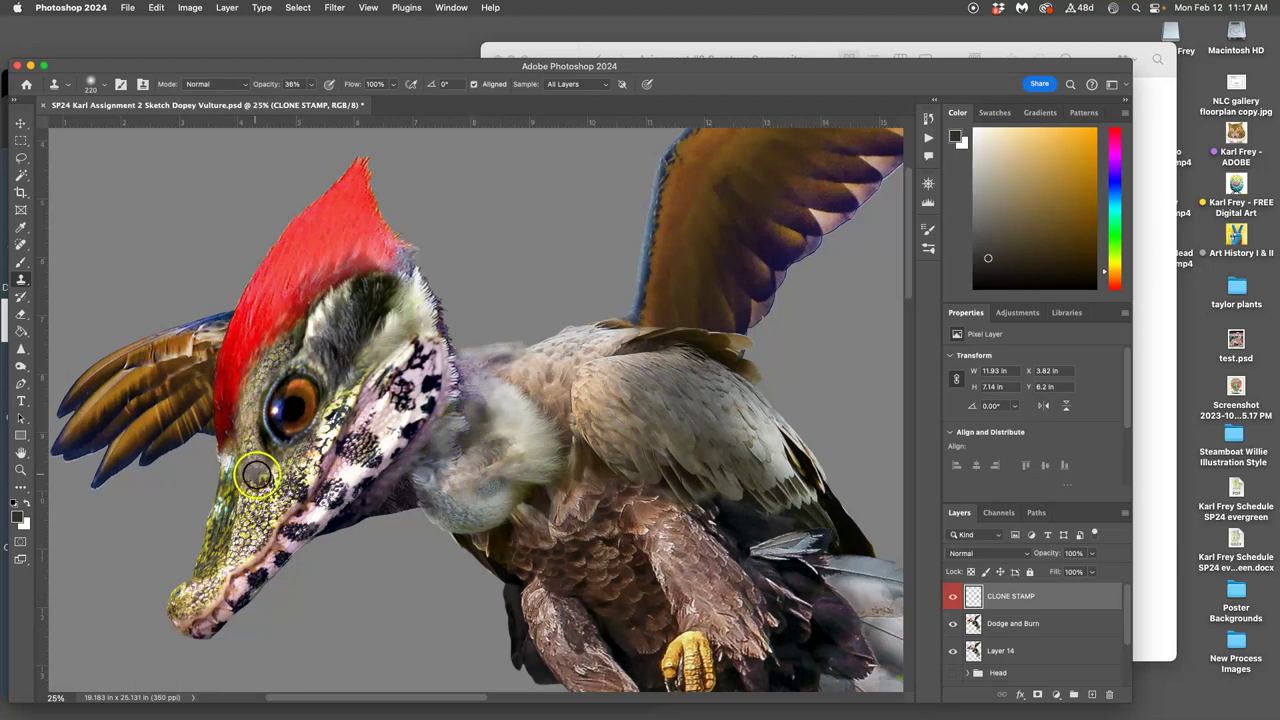
pyautogui.moveTo(257, 476)
pyautogui.mouseDown()
pyautogui.moveTo(250, 508)
pyautogui.moveTo(256, 468)
pyautogui.moveTo(269, 465)
pyautogui.moveTo(231, 570)
pyautogui.mouseUp()
pyautogui.moveTo(278, 474)
pyautogui.mouseDown()
pyautogui.moveTo(242, 537)
pyautogui.moveTo(239, 563)
pyautogui.moveTo(262, 498)
pyautogui.moveTo(232, 612)
pyautogui.moveTo(362, 557)
pyautogui.mouseUp()
pyautogui.press('super+z')
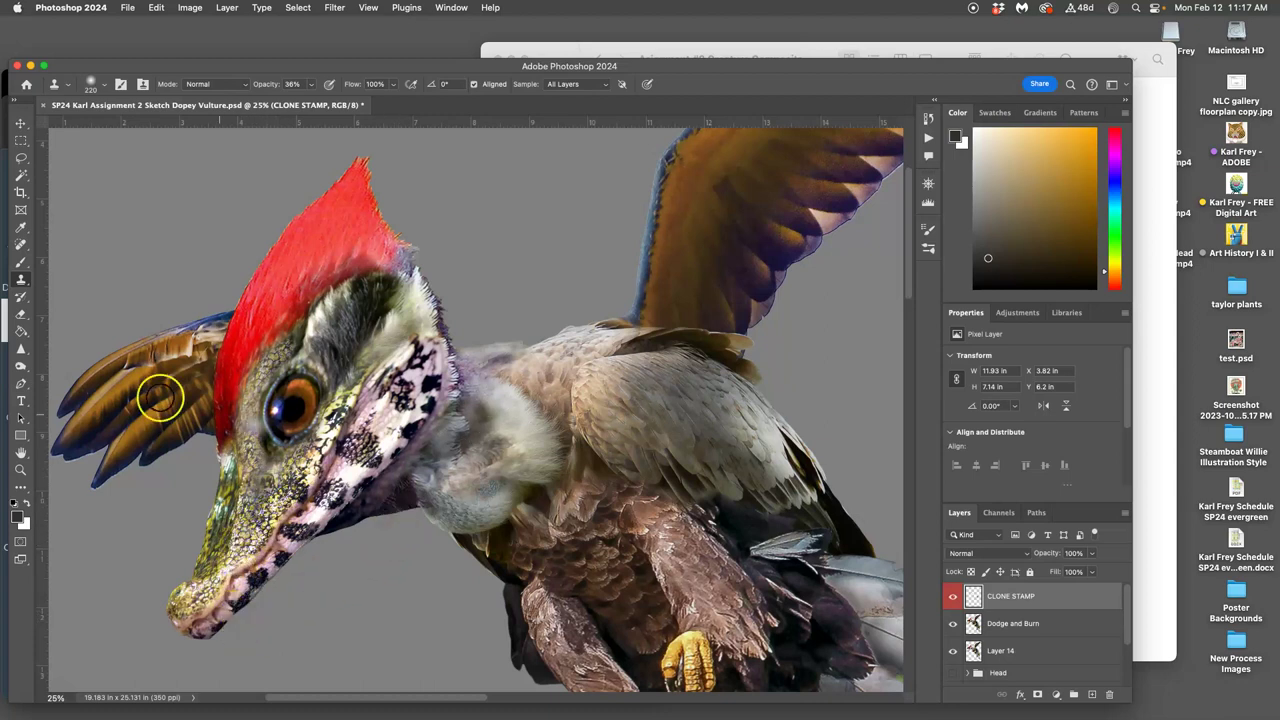
# Soften the cloned texture on the snout with the Eraser at 24% opacity.
pyautogui.click(20, 314)
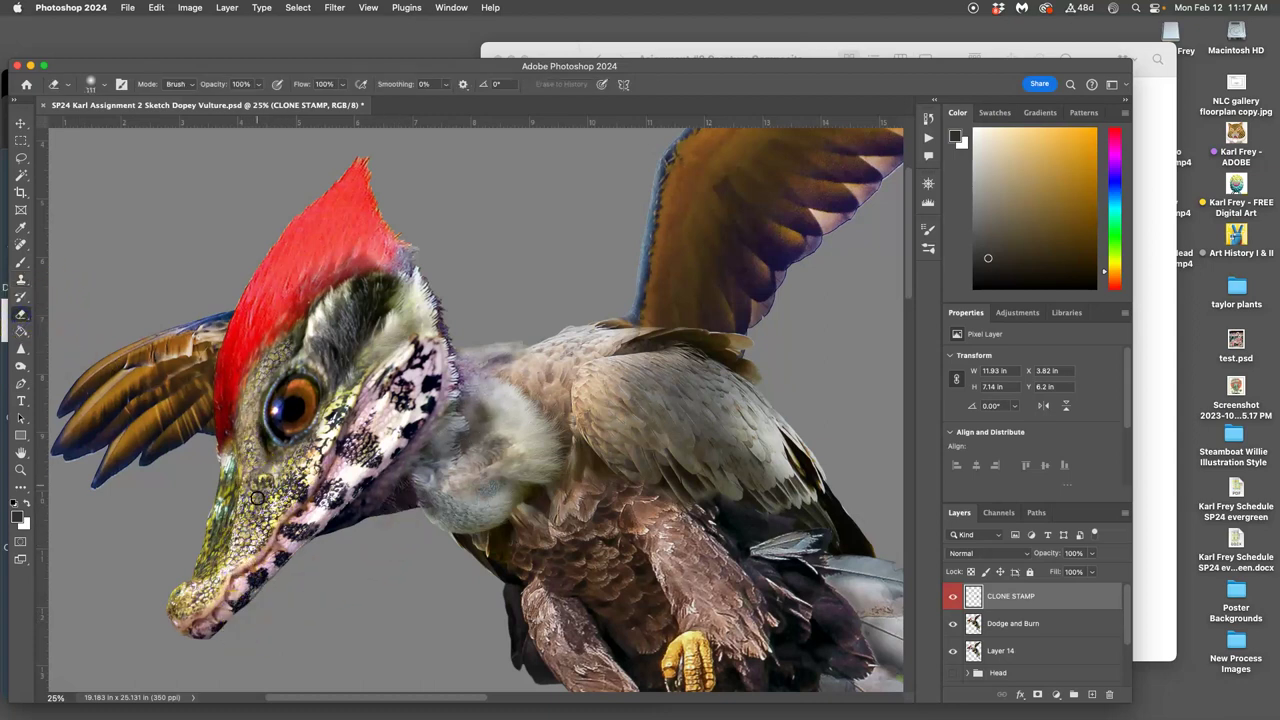
pyautogui.click(258, 85)
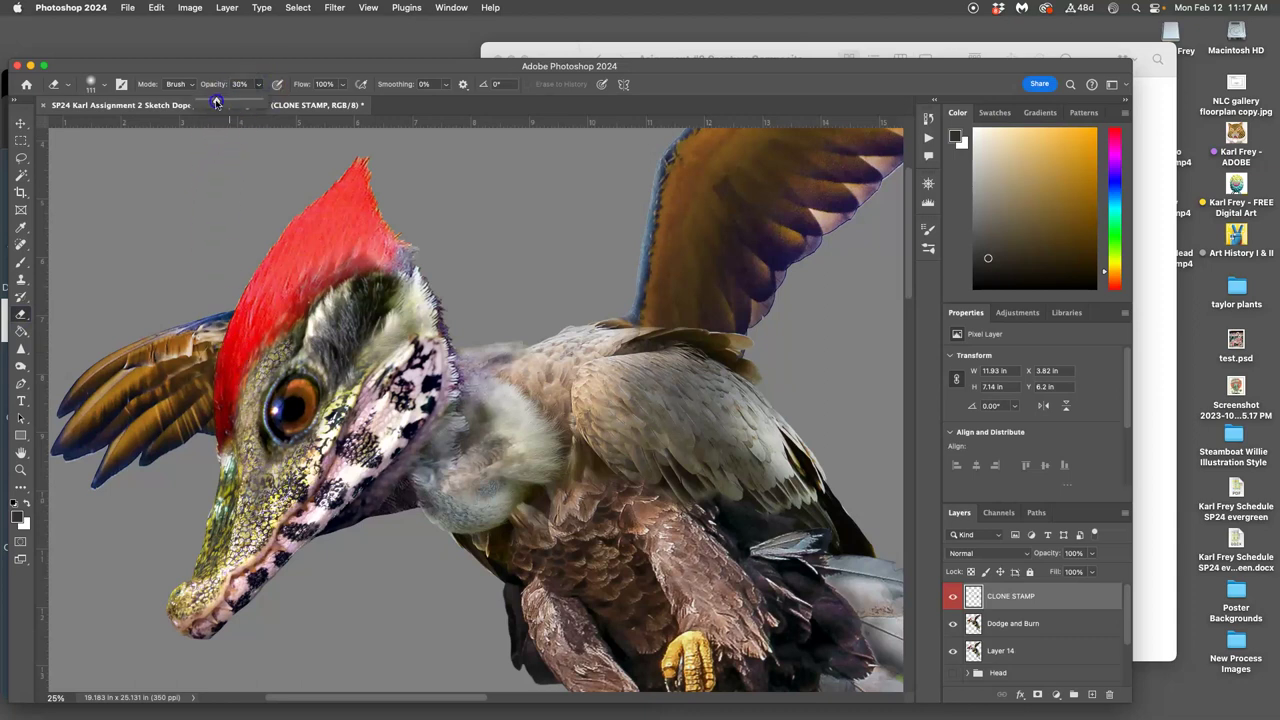
pyautogui.click(253, 503)
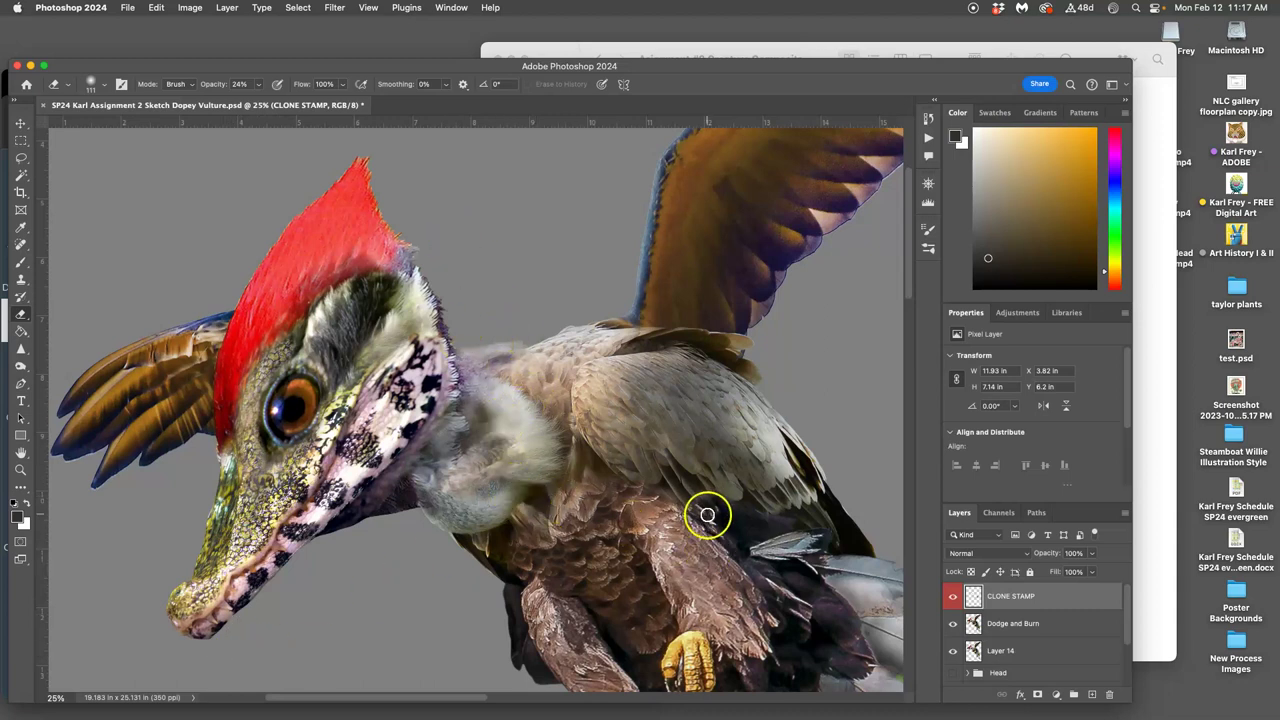
# Hide the grey background Layer 0 and stamp all visible layers into a new merged layer above CLONE STAMP.
pyautogui.press('super+minus')
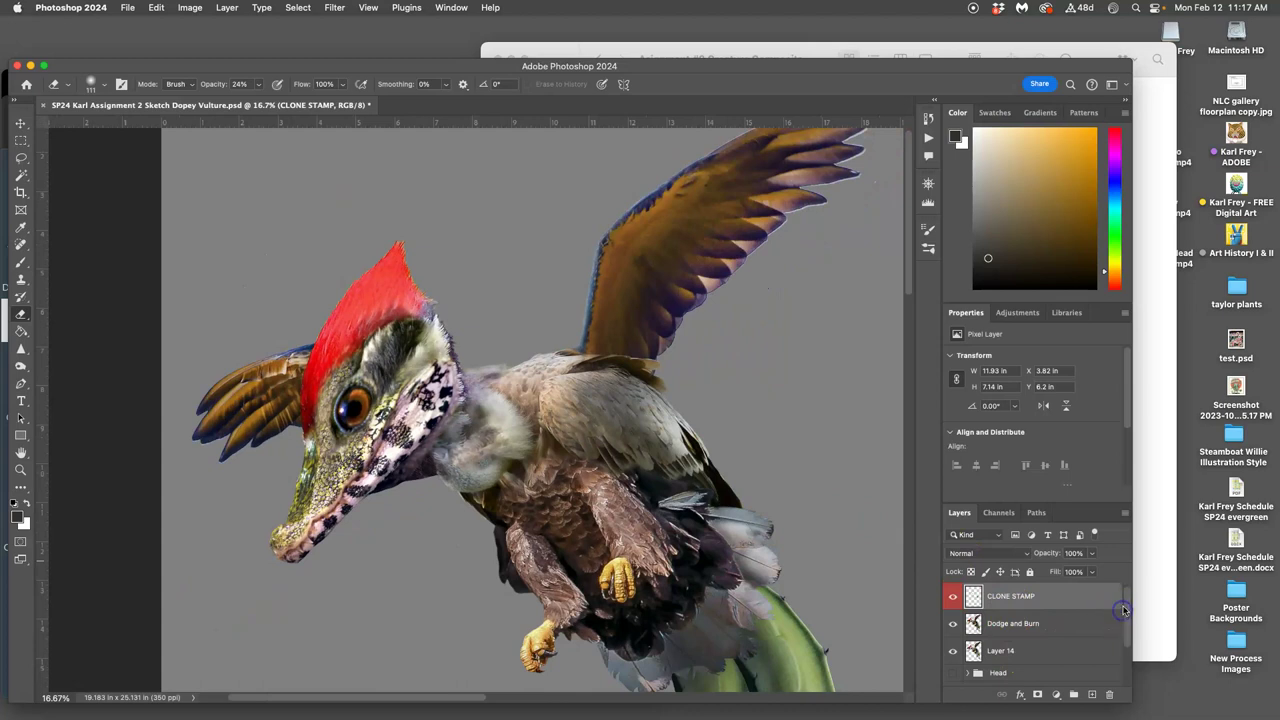
pyautogui.scroll(-3, 1123, 609)
pyautogui.click(953, 672)
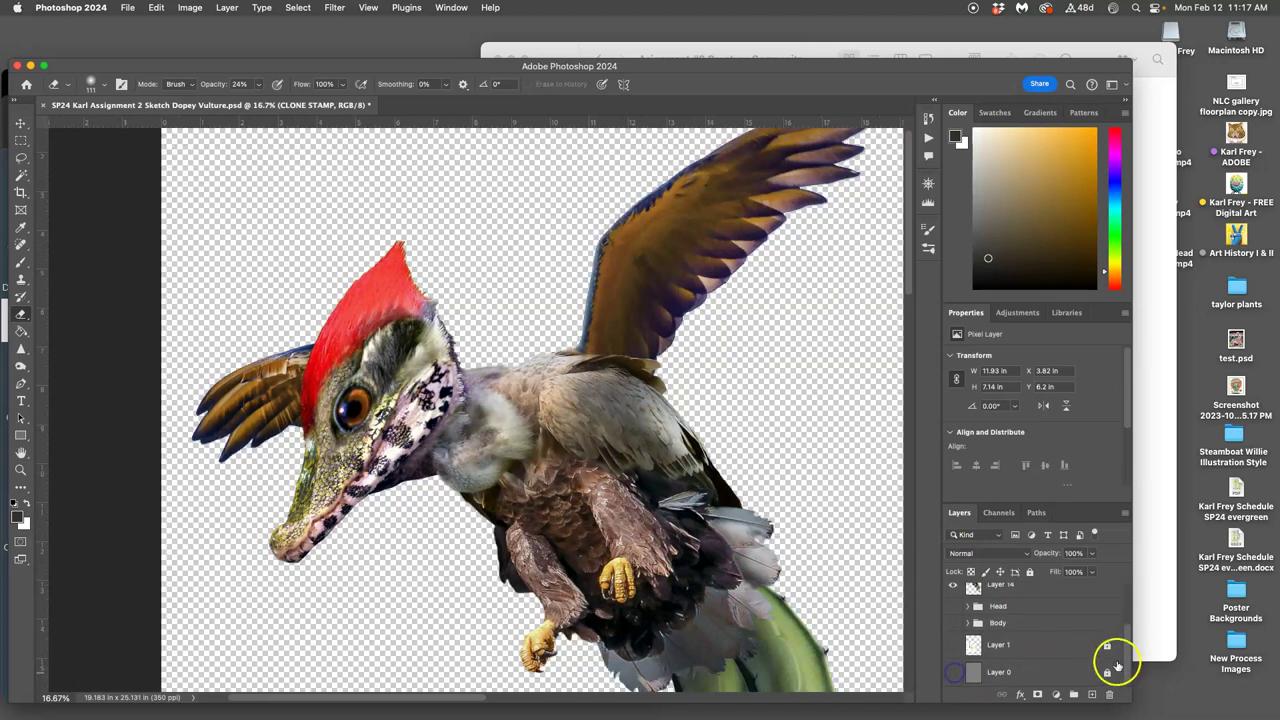
pyautogui.moveTo(1128, 657); pyautogui.dragTo(1133, 578)
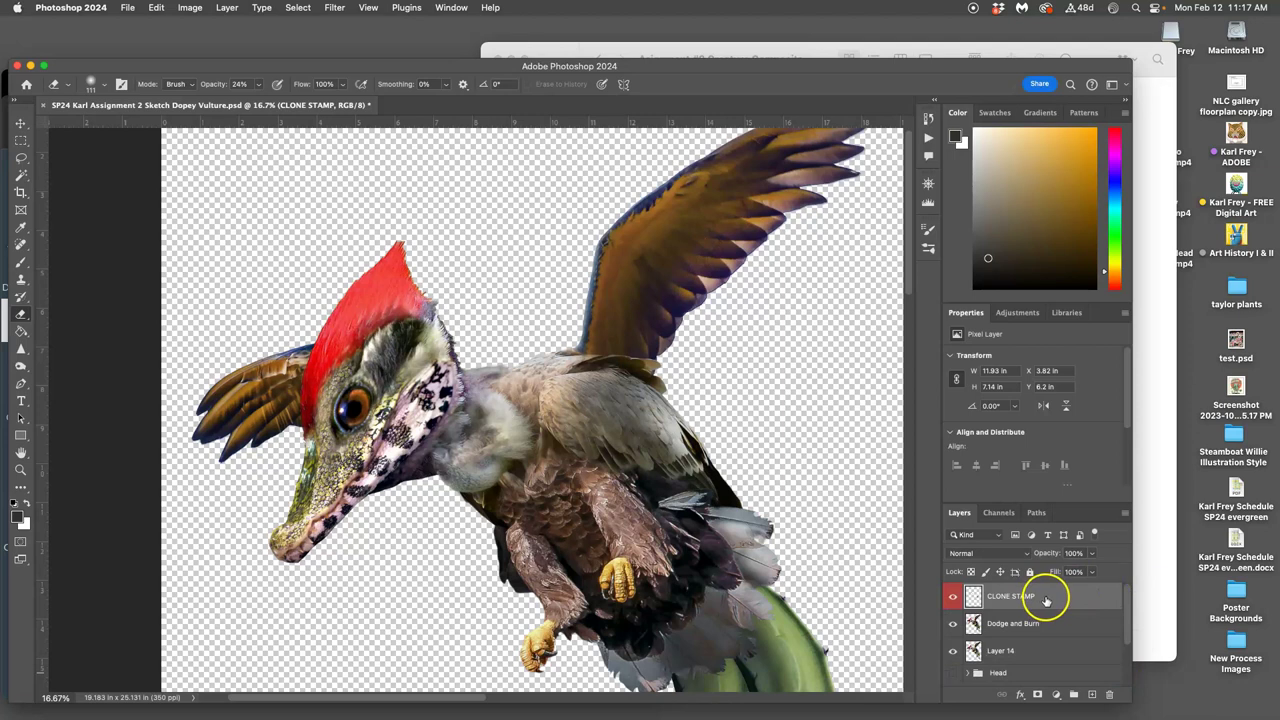
pyautogui.click(229, 7)
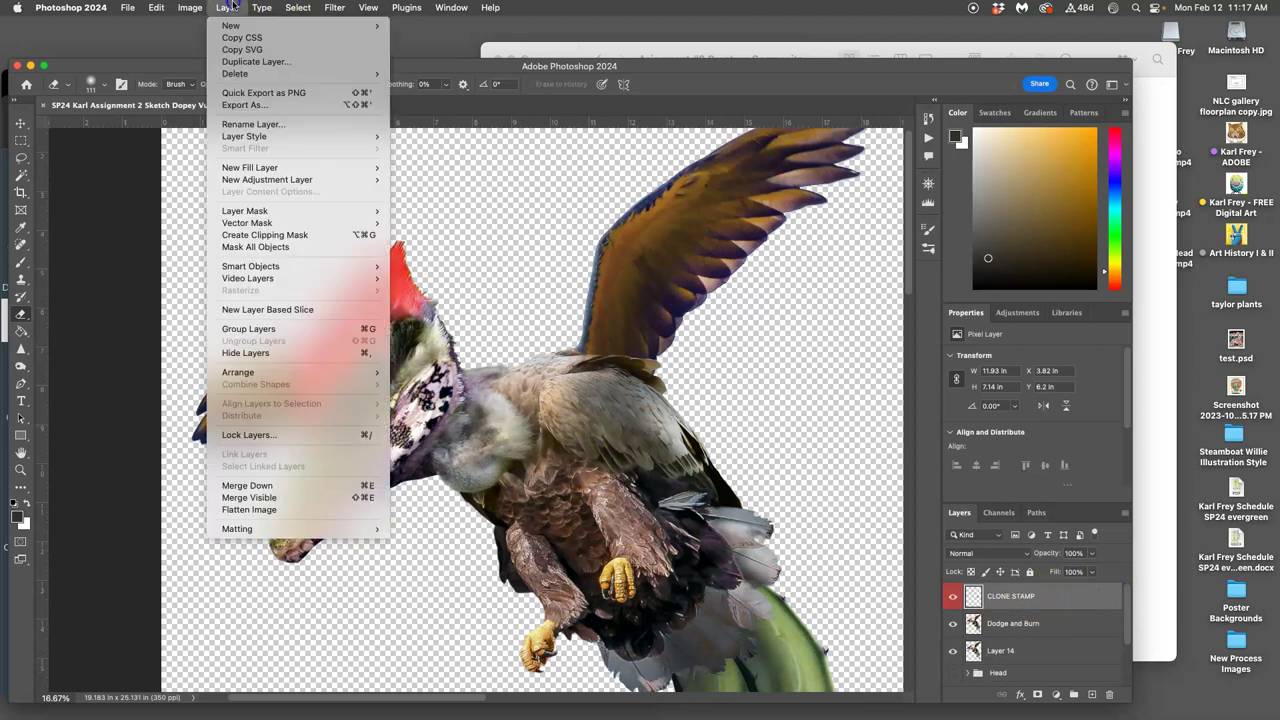
pyautogui.keyDown('alt'); pyautogui.click(262, 497); pyautogui.keyUp('alt')
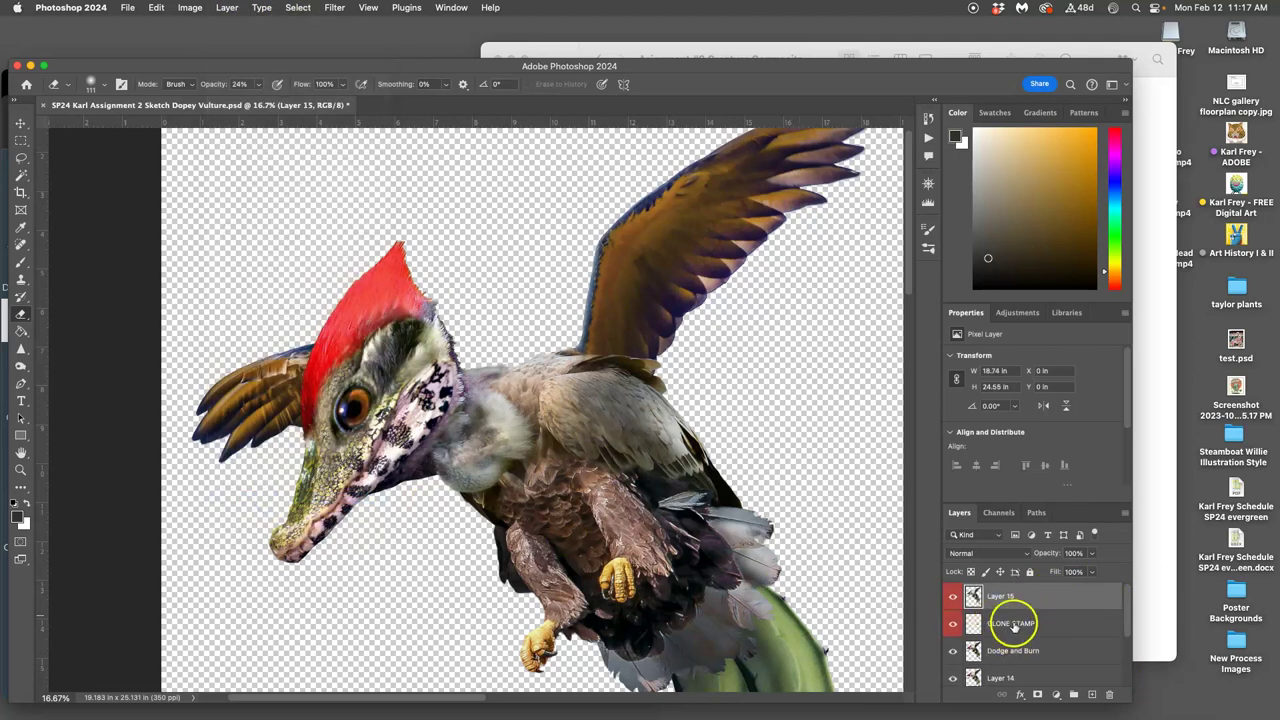
# Hide the CLONE STAMP, Dodge and Burn and Layer 14 layers, leaving only the merged creature layer showing.
pyautogui.click(956, 597)
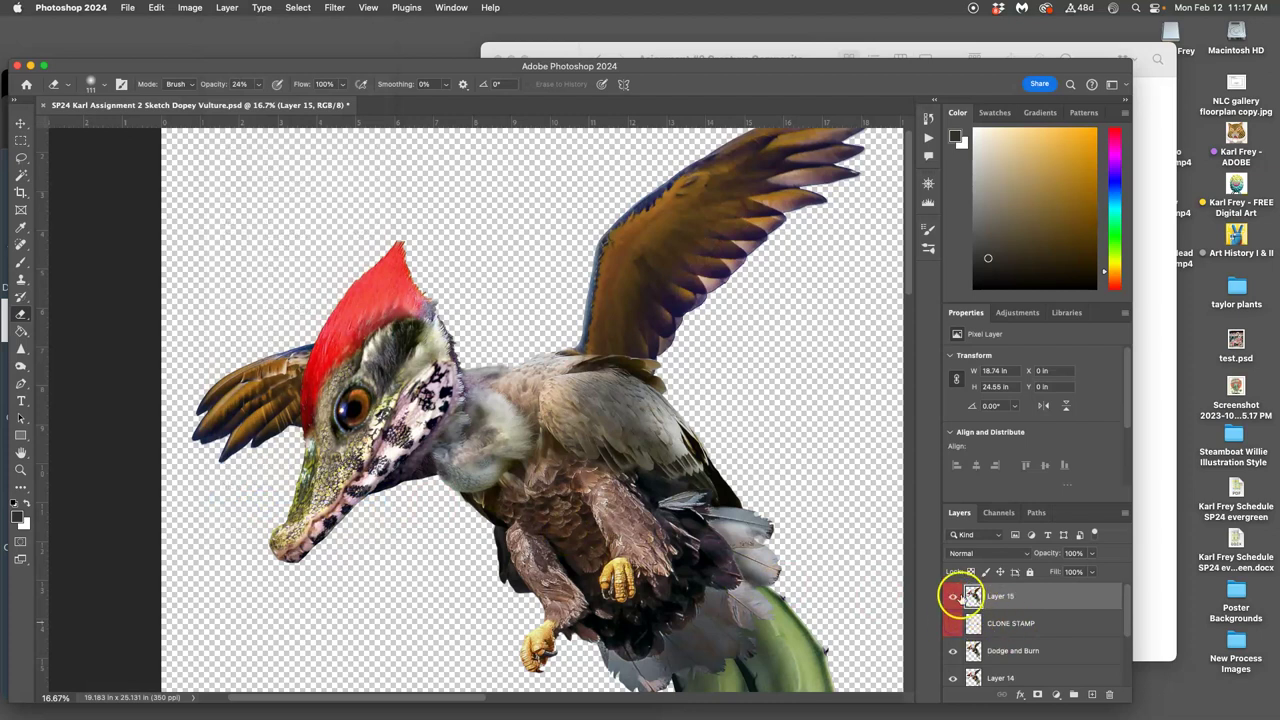
pyautogui.click(953, 651)
pyautogui.click(953, 678)
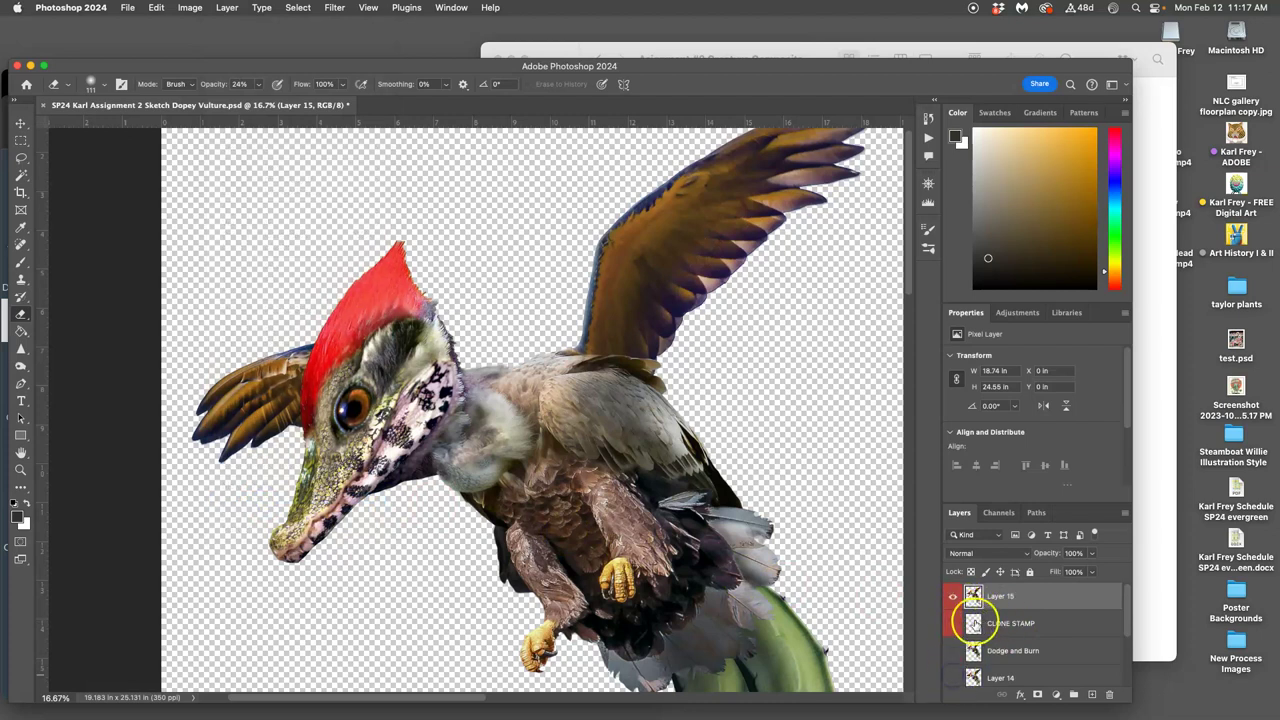
pyautogui.press('super+minus')
pyautogui.press('super+minus')
pyautogui.press('super+minus')
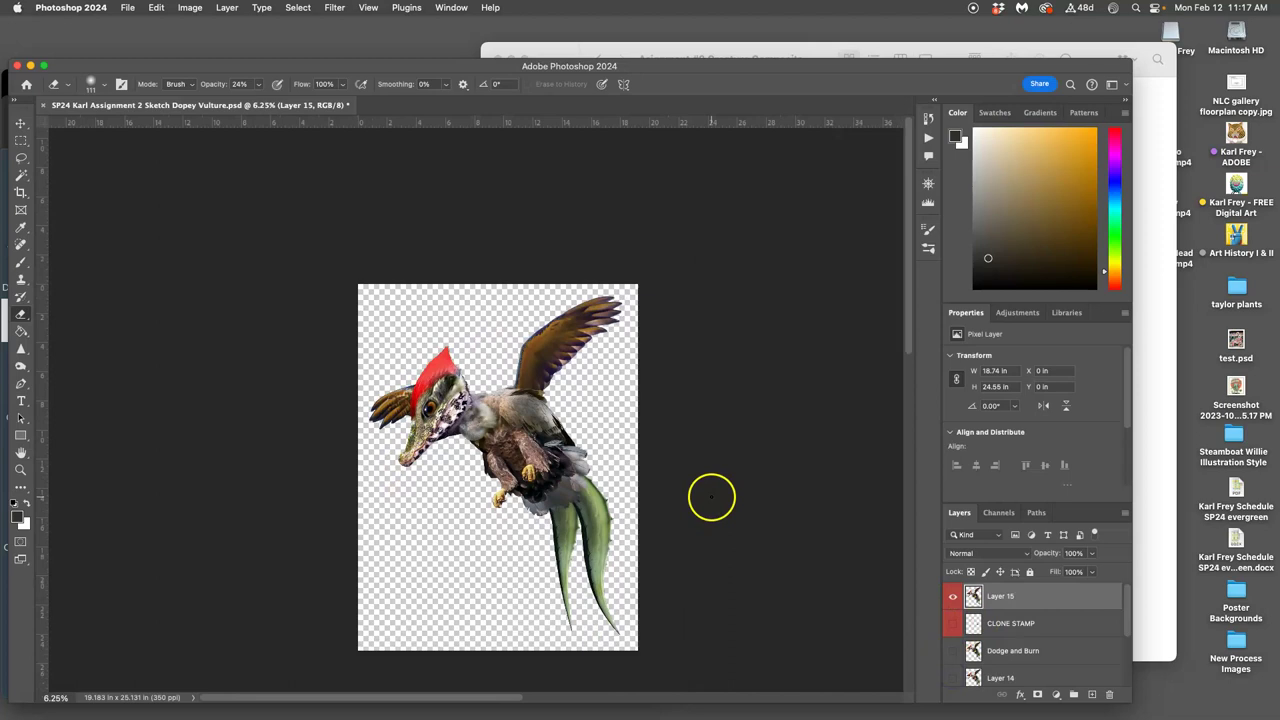
pyautogui.moveTo(632, 413); pyautogui.dragTo(619, 366)
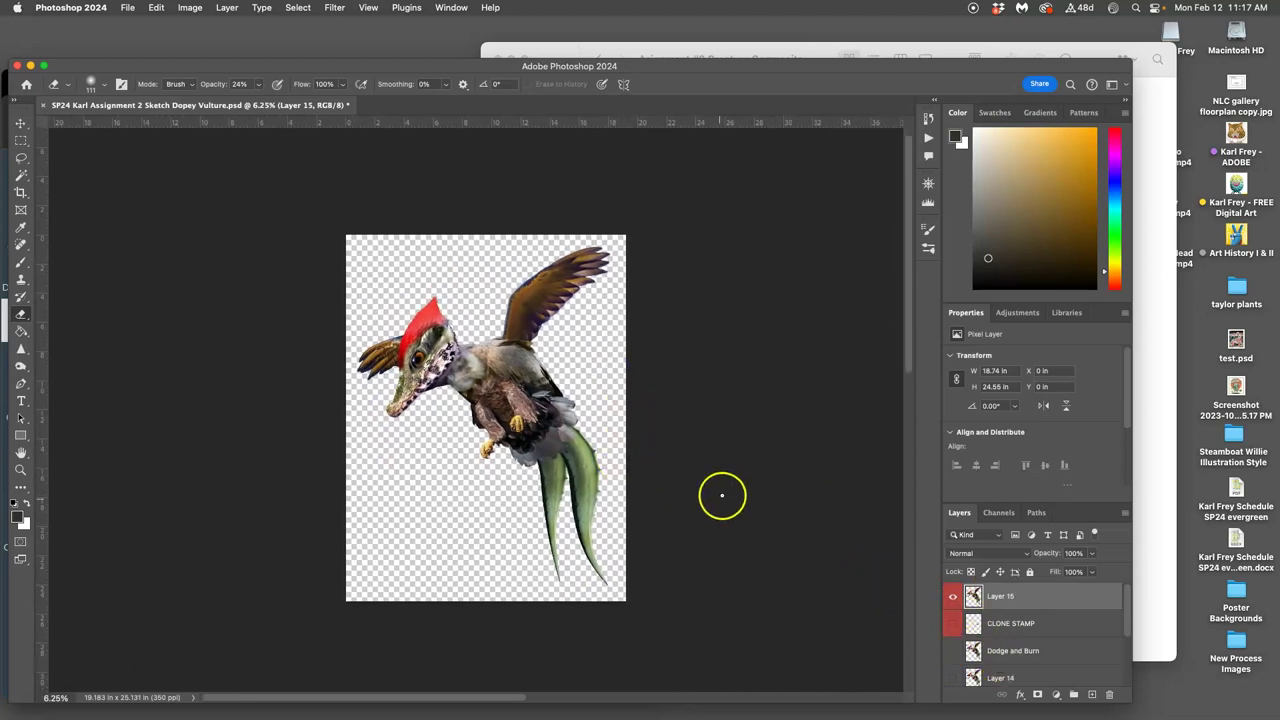
# Make the CLONE STAMP layer visible again and dismiss the Software Update prompt.
pyautogui.press('super+plus')
pyautogui.press('super+plus')
pyautogui.press('super+plus')
pyautogui.press('super+plus')
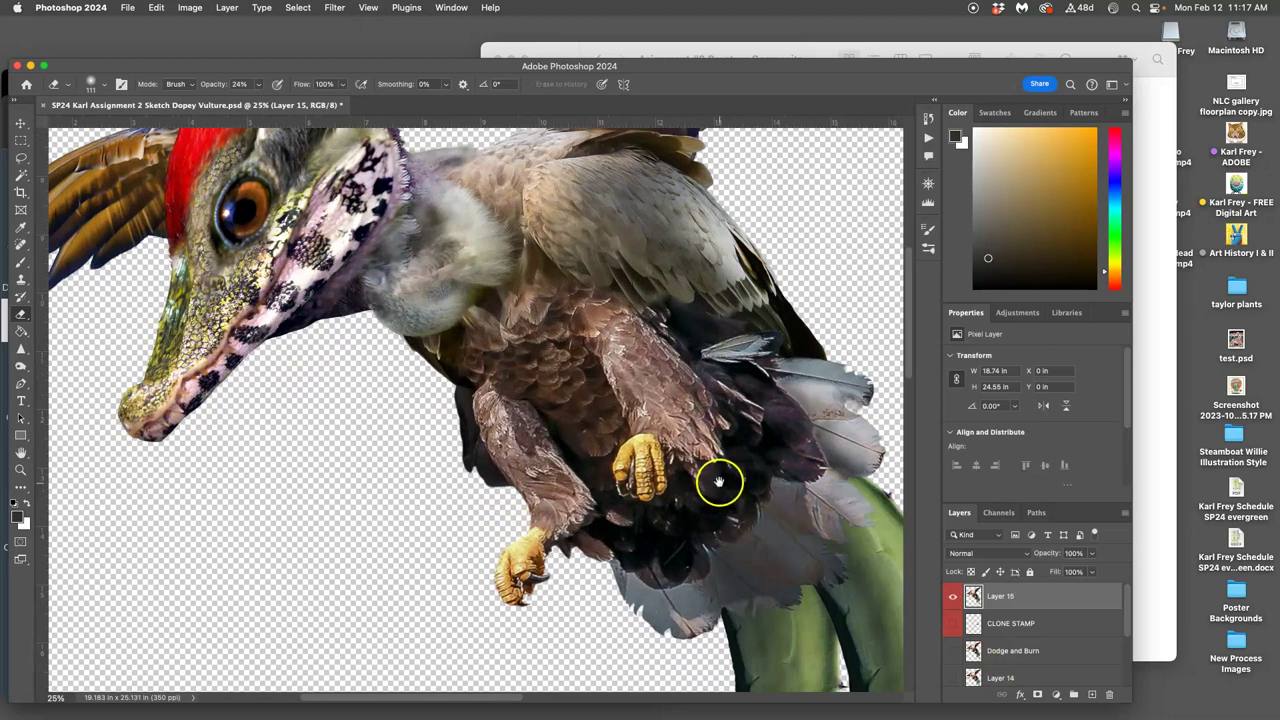
pyautogui.moveTo(723, 477); pyautogui.dragTo(679, 425)
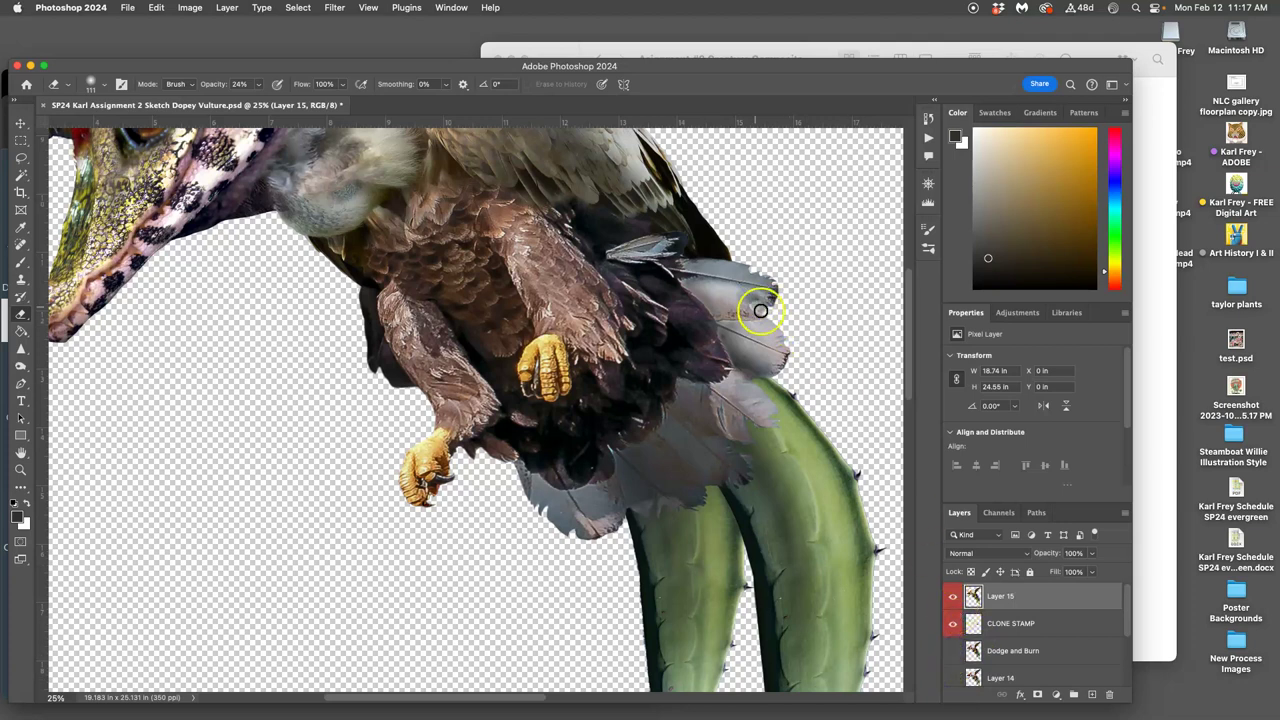
pyautogui.click(21, 157)
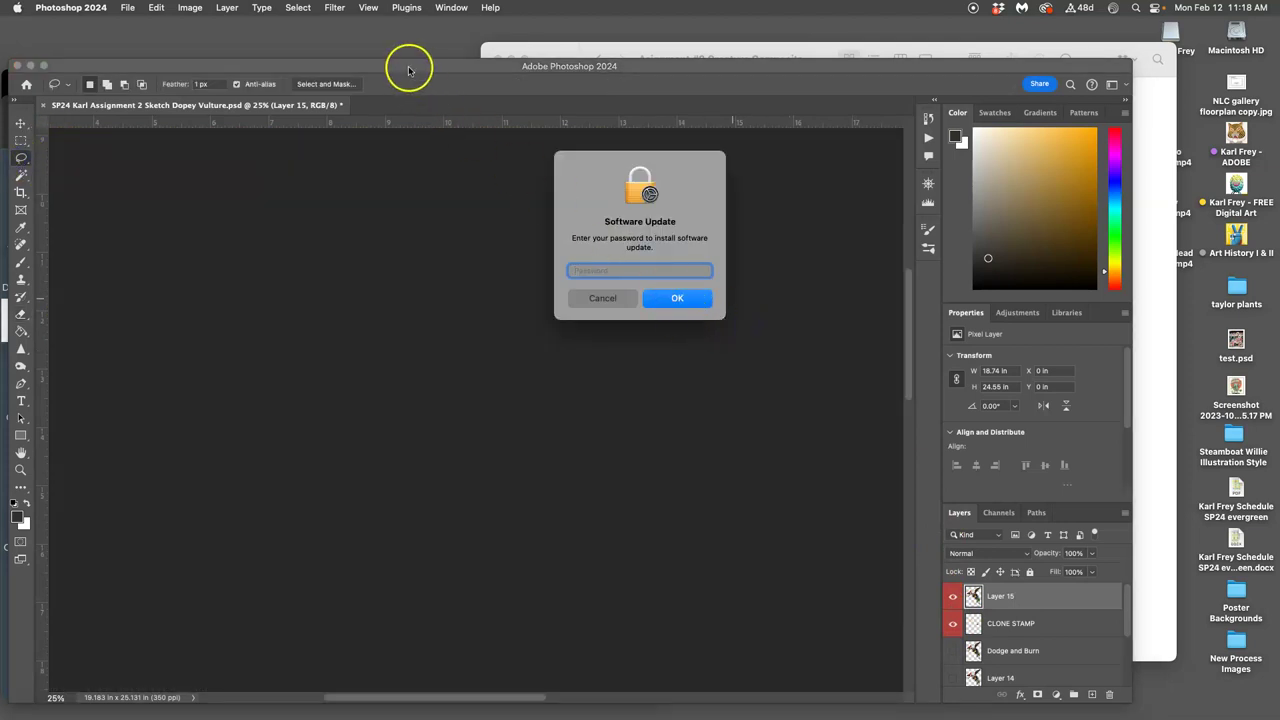
pyautogui.moveTo(410, 66); pyautogui.dragTo(419, 82)
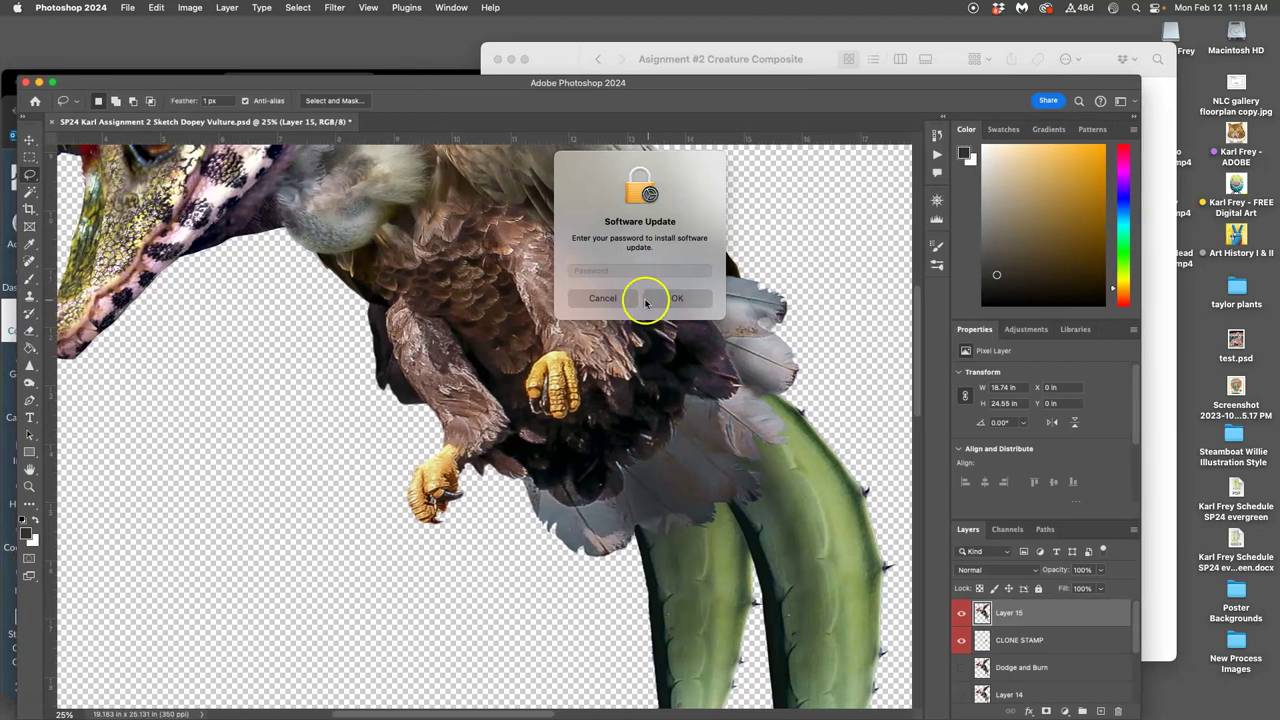
pyautogui.click(645, 302)
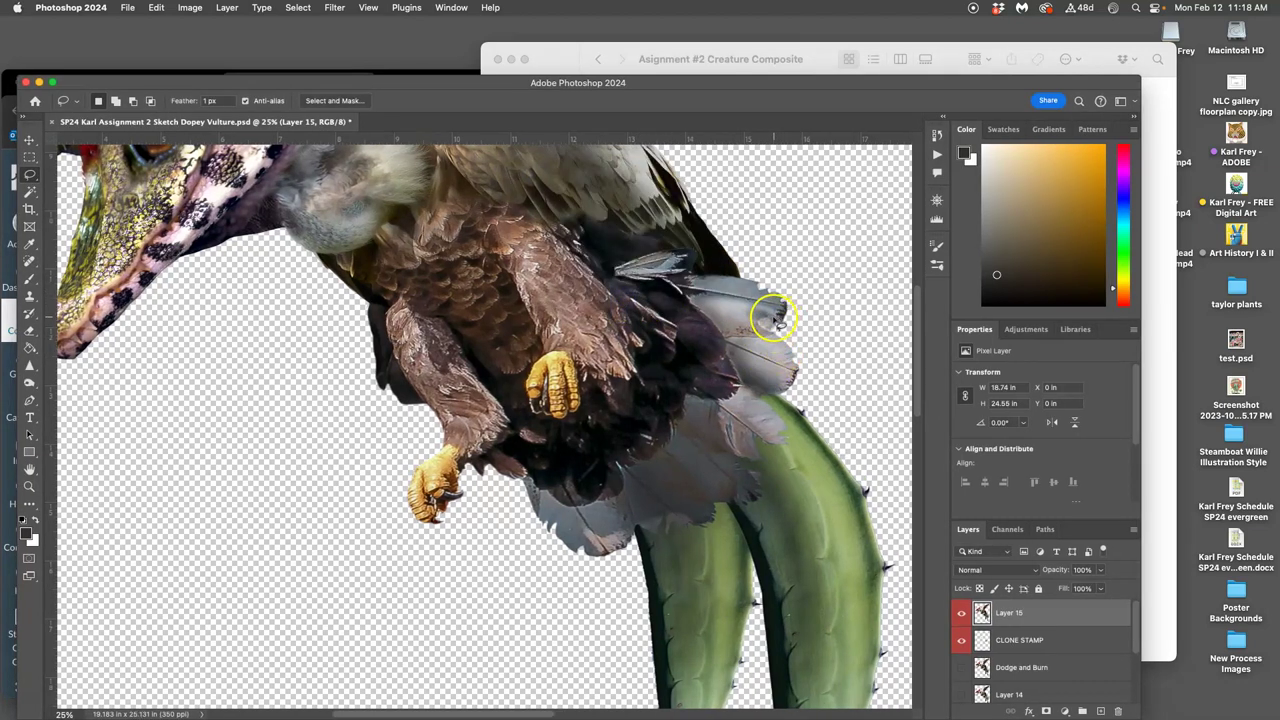
# Save the document, lasso the cloned patch at the edge of the upper grey tail feather, and activate the CLONE STAMP layer.
pyautogui.press('super+s')
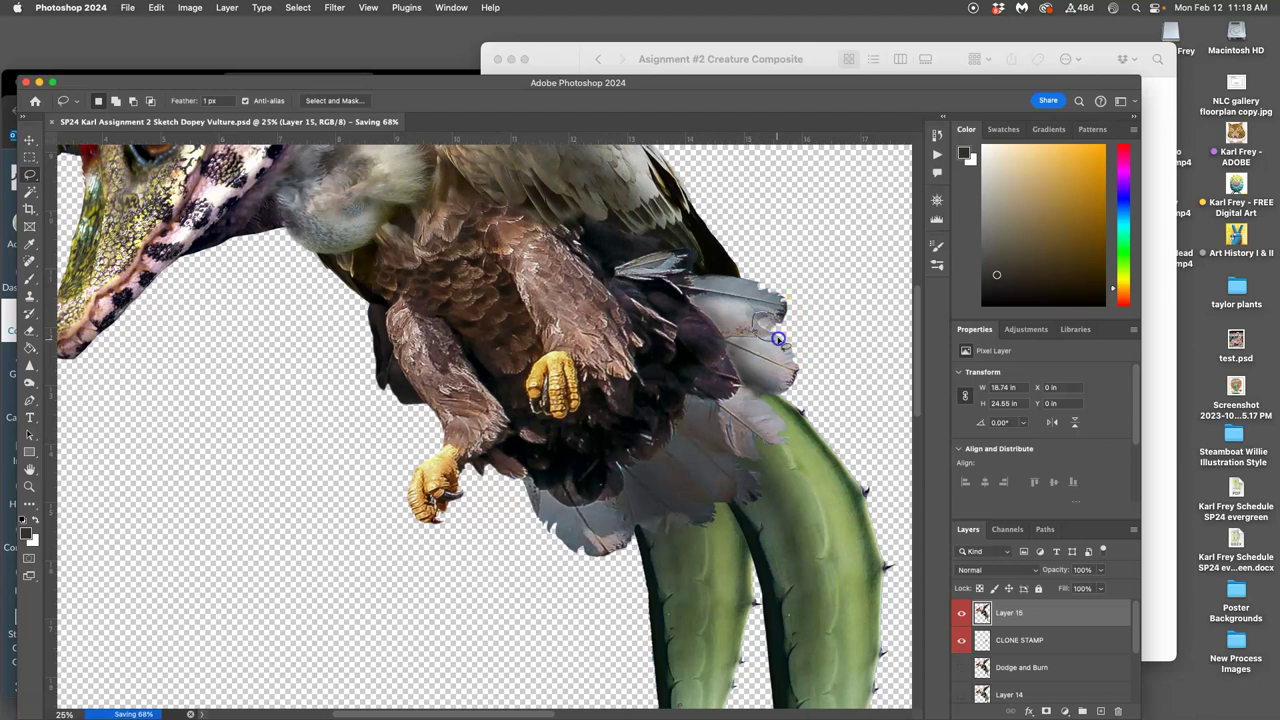
pyautogui.moveTo(778, 339); pyautogui.dragTo(794, 350)
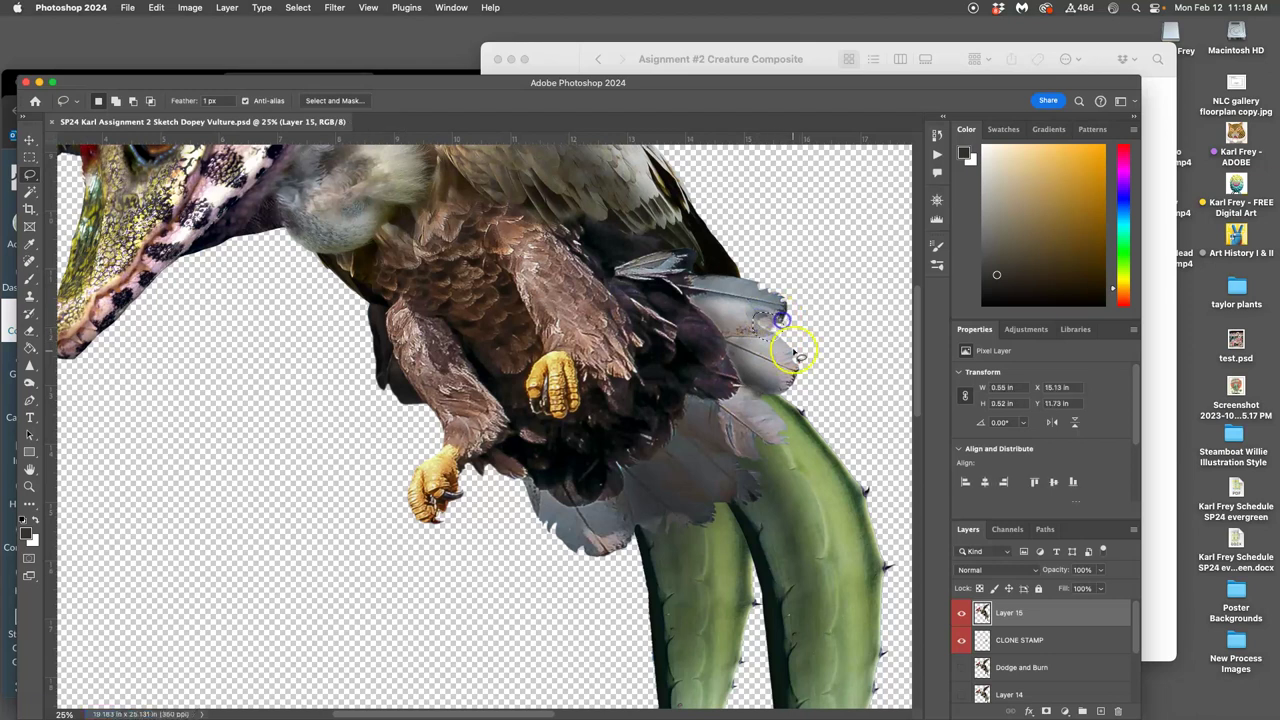
pyautogui.click(1008, 638)
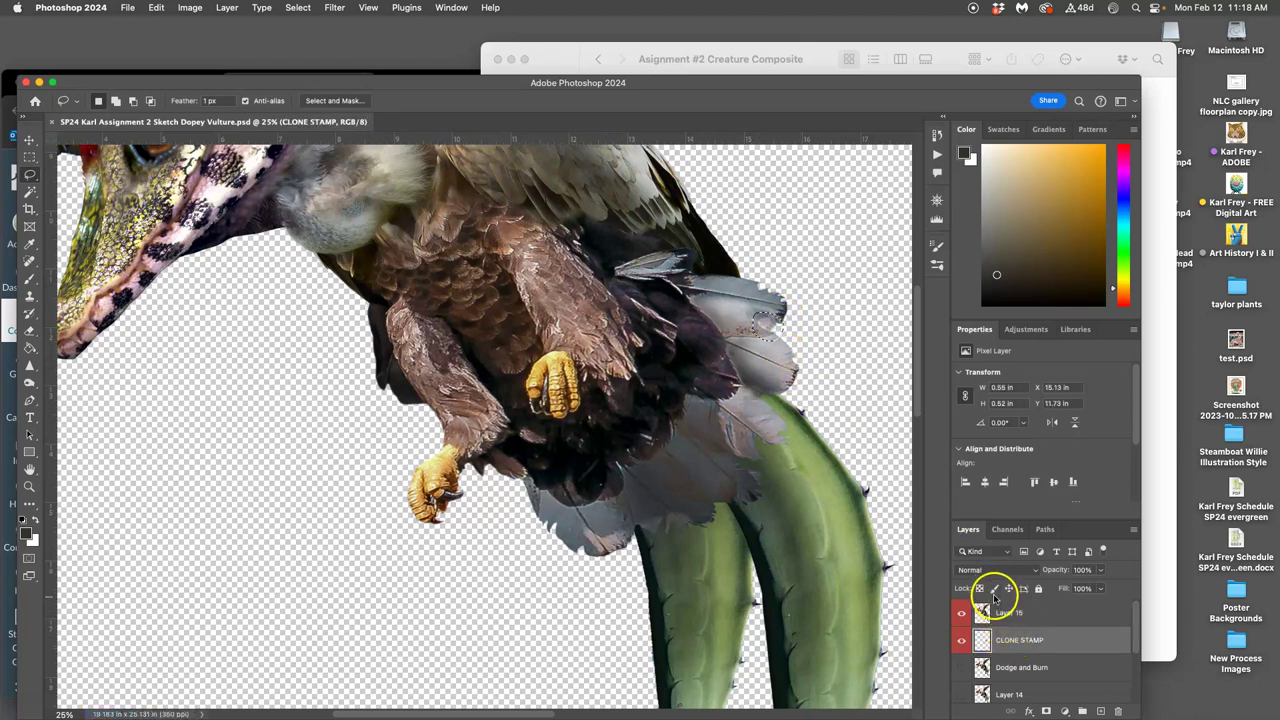
# Copy the lassoed feather patch onto thirteen stacked layers above CLONE STAMP to build up its opacity.
pyautogui.press('super+equal')
pyautogui.press('super+equal')
pyautogui.press('super+equal')
pyautogui.moveTo(829, 392); pyautogui.dragTo(443, 423)
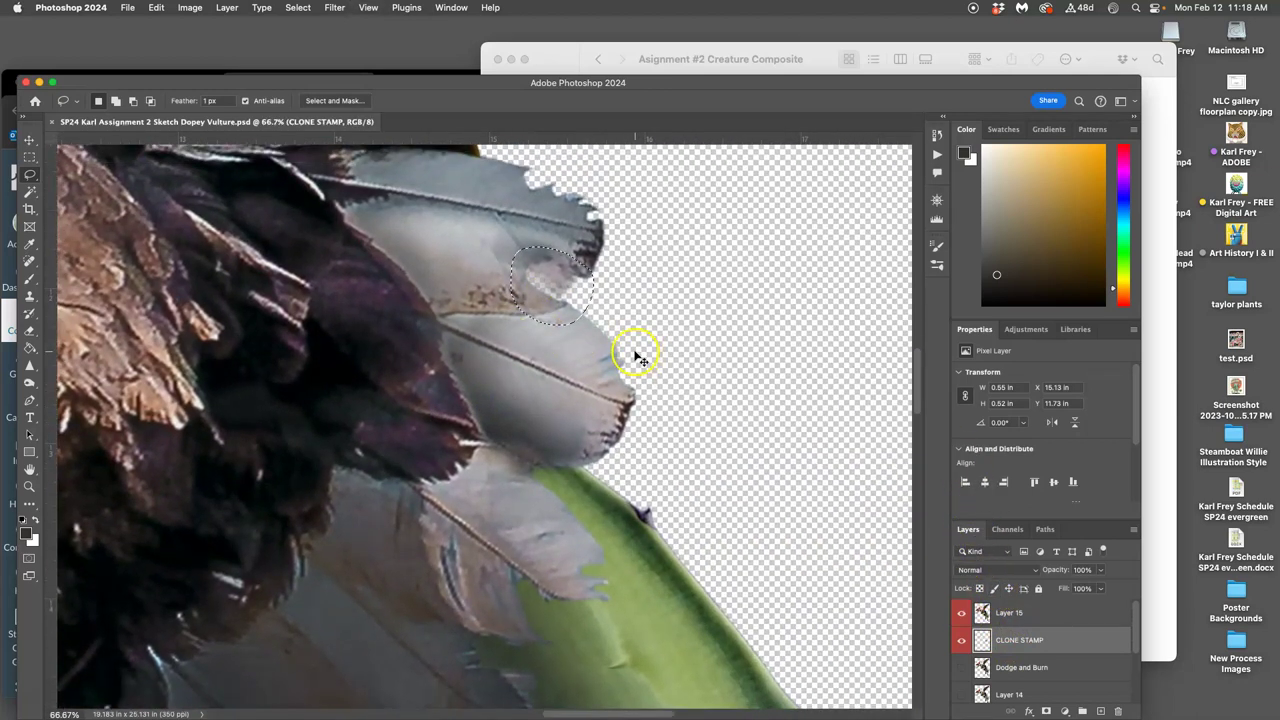
pyautogui.press('super+j')
pyautogui.press('super+j')
pyautogui.press('super+j')
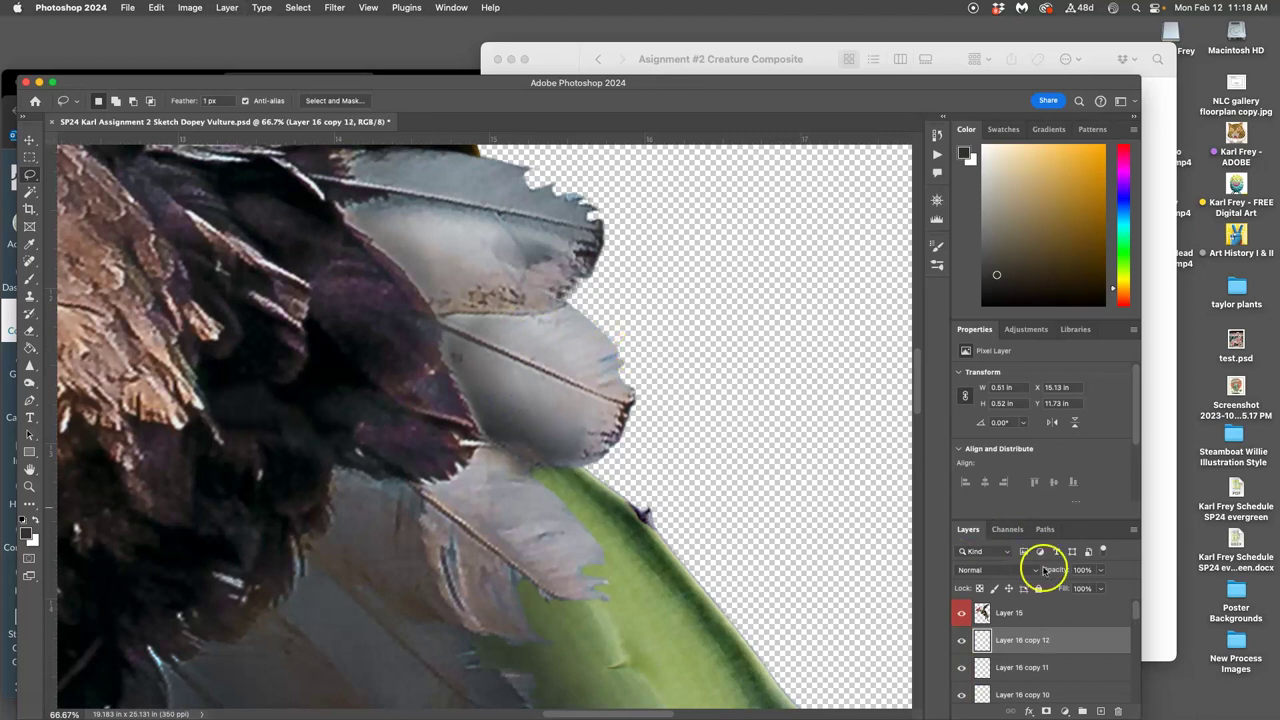
# Merge all the stacked feather patch layers with the CLONE STAMP layer.
pyautogui.moveTo(1131, 608); pyautogui.dragTo(1124, 673)
pyautogui.click(1078, 644)
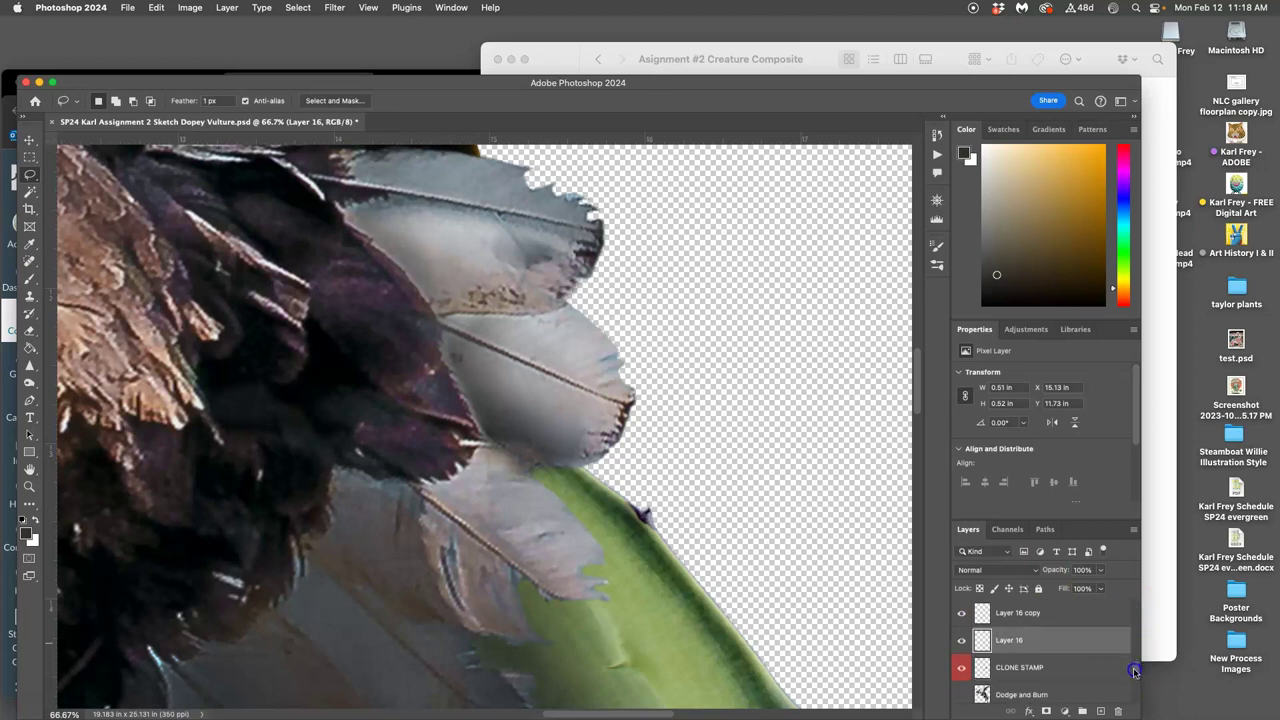
pyautogui.keyDown('shift'); pyautogui.click(1085, 667); pyautogui.keyUp('shift')
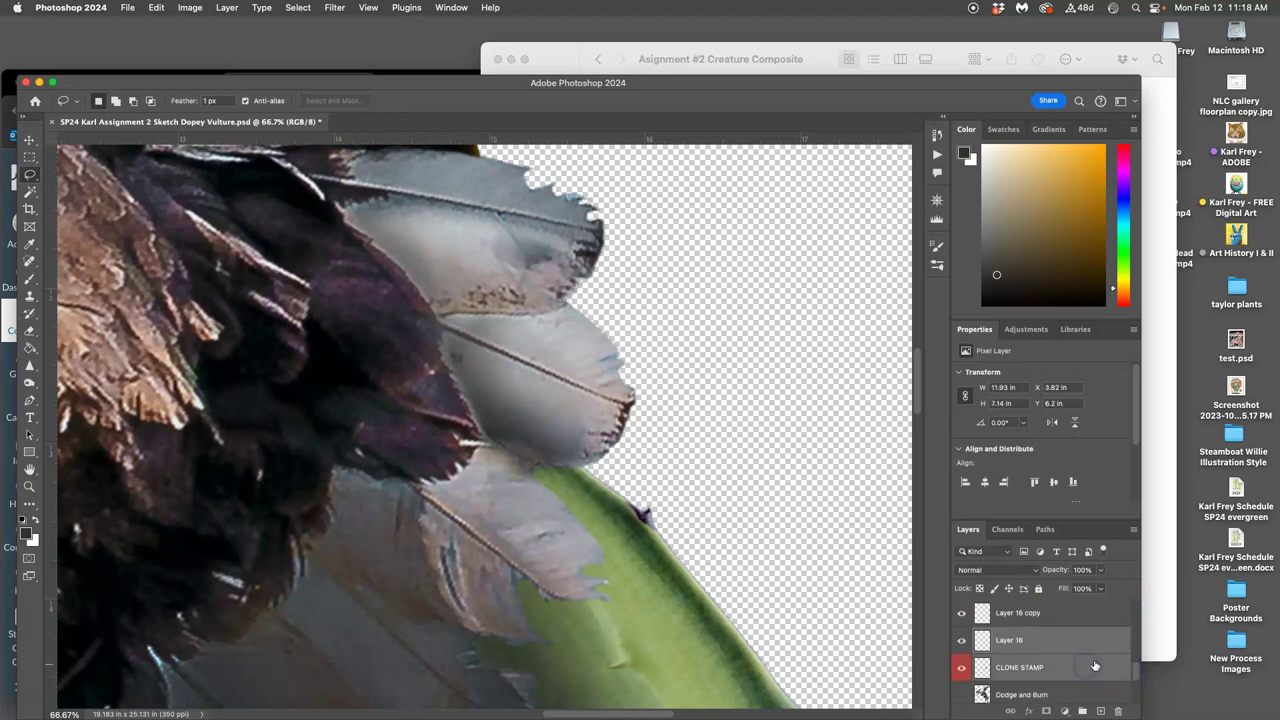
pyautogui.click(1119, 675)
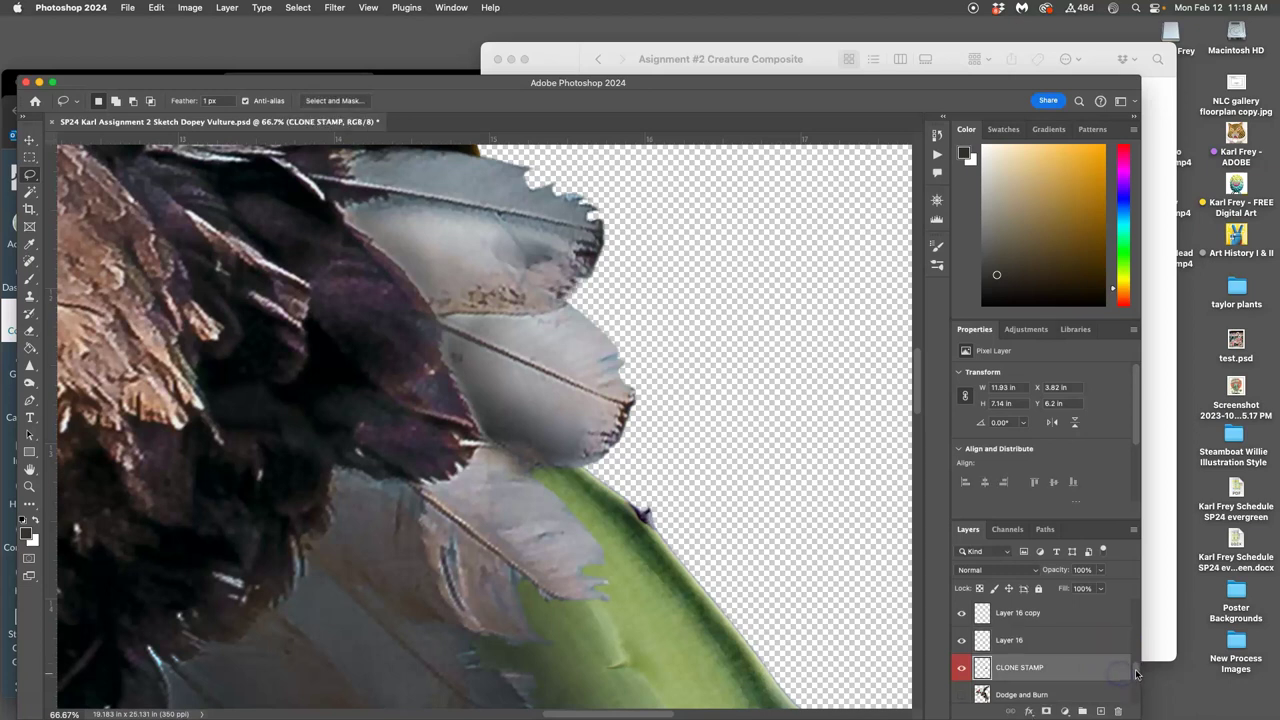
pyautogui.moveTo(1135, 675); pyautogui.dragTo(1132, 647)
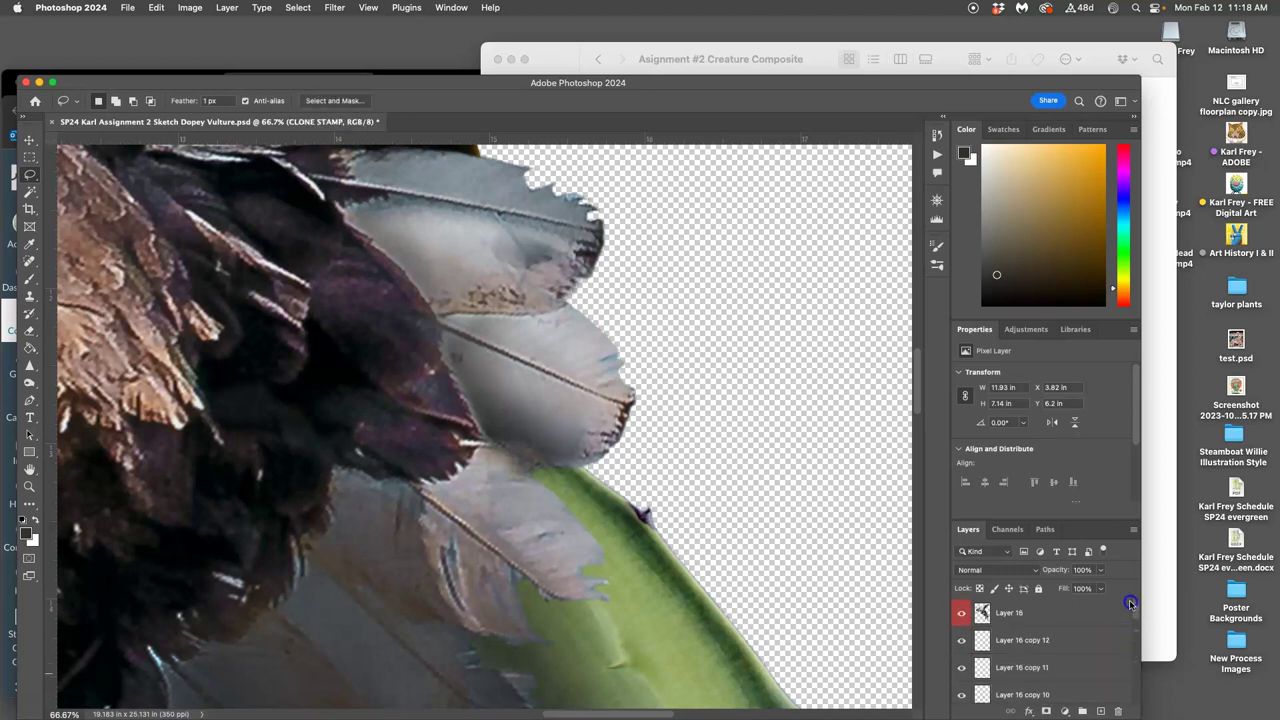
pyautogui.keyDown('shift'); pyautogui.click(1097, 638); pyautogui.keyUp('shift')
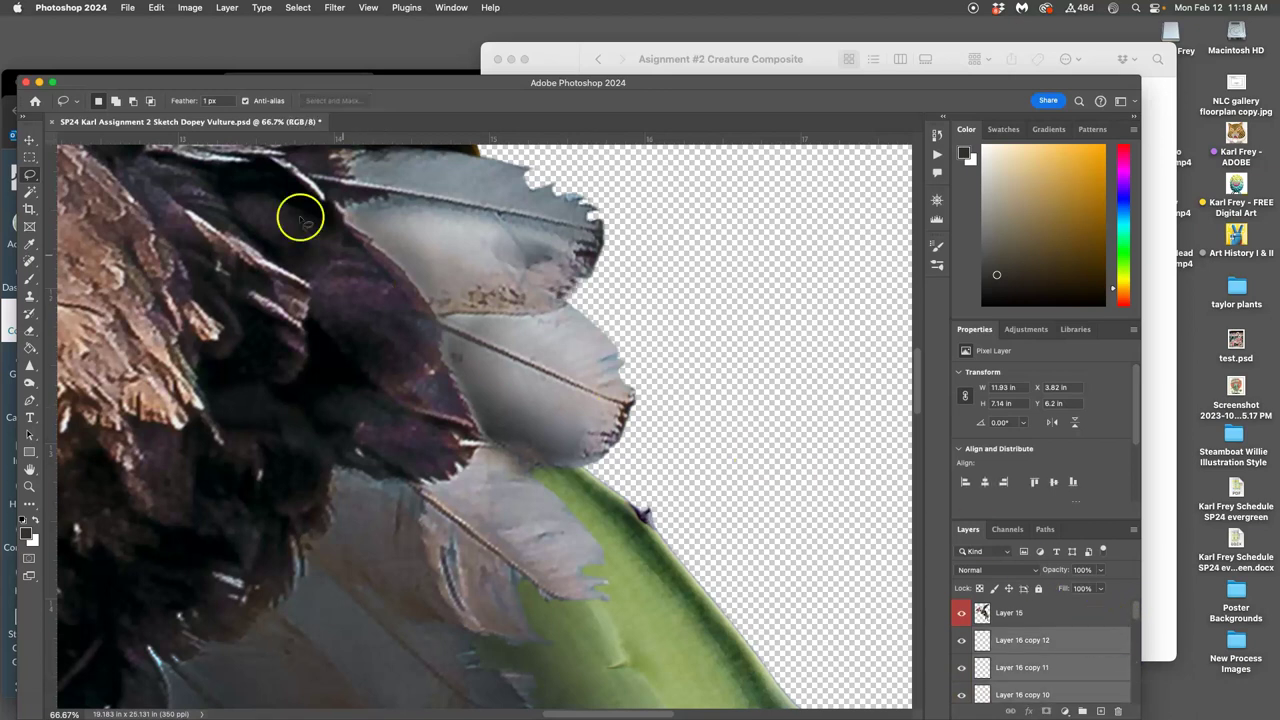
pyautogui.press('super+e')
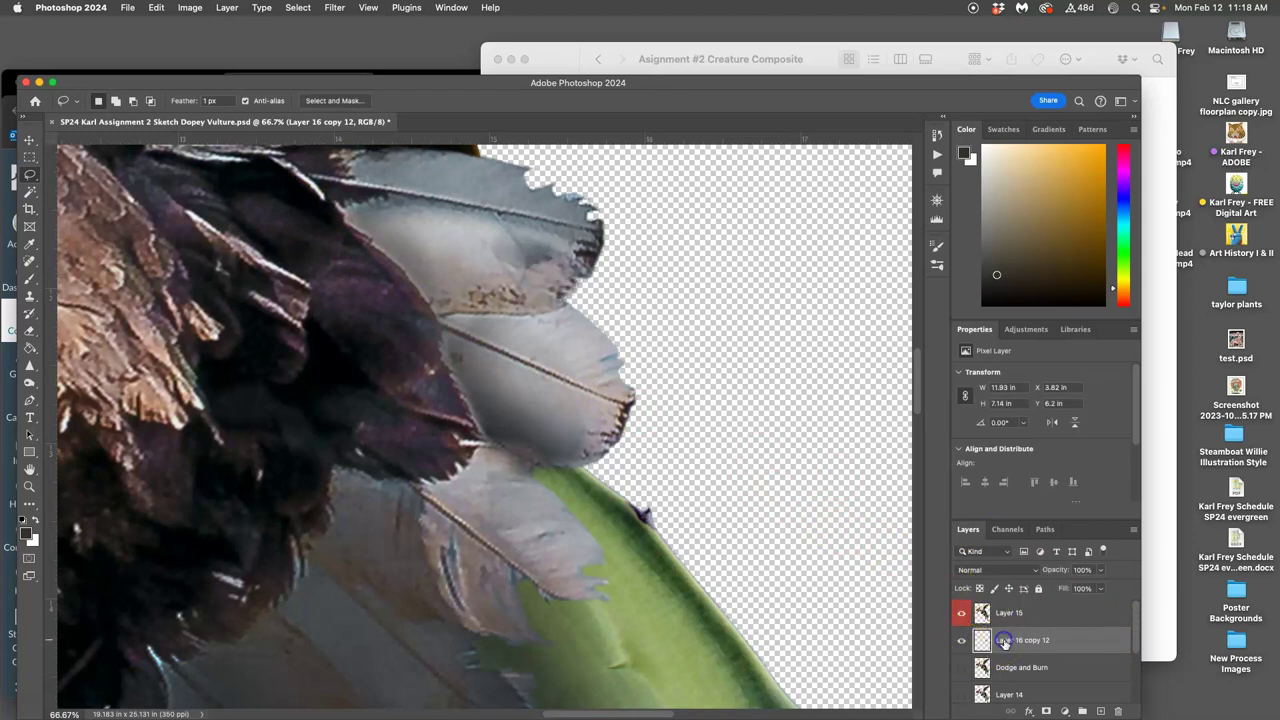
# Rename the merged layer CLONE STAMP and give it a red colour label.
pyautogui.click(1005, 642)
pyautogui.click(1075, 645)
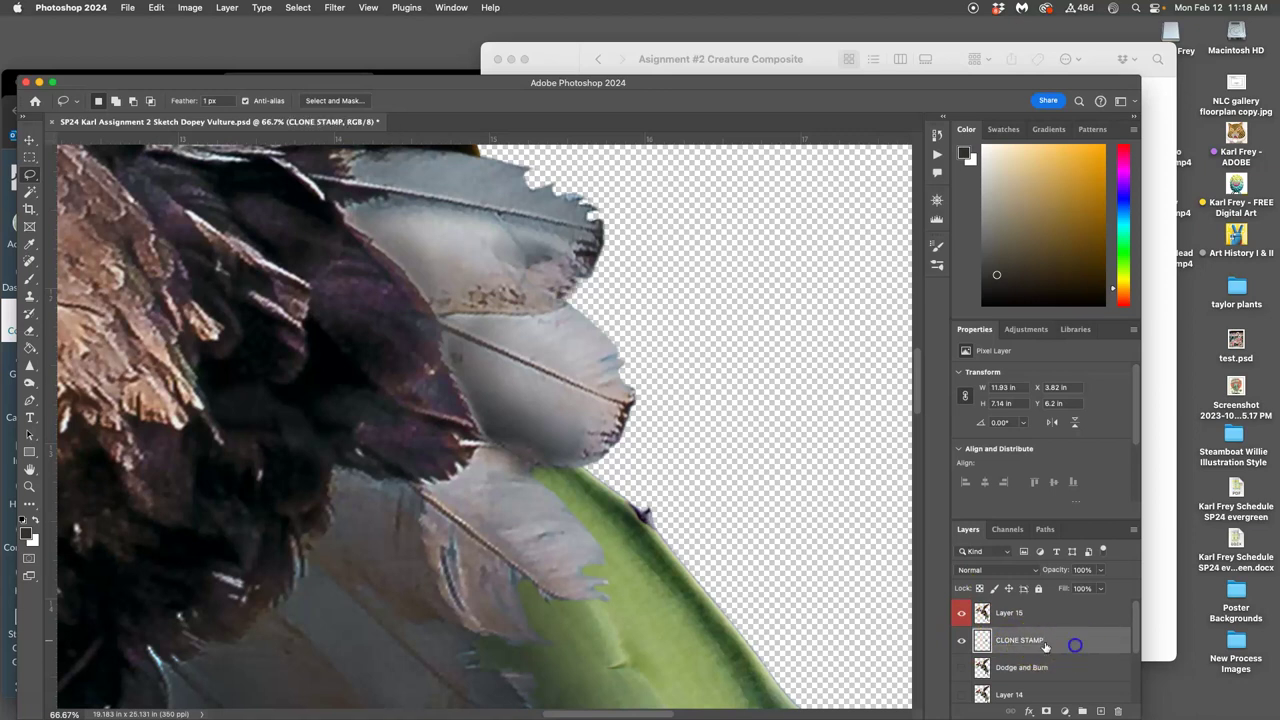
pyautogui.rightClick(963, 636)
pyautogui.click(985, 575)
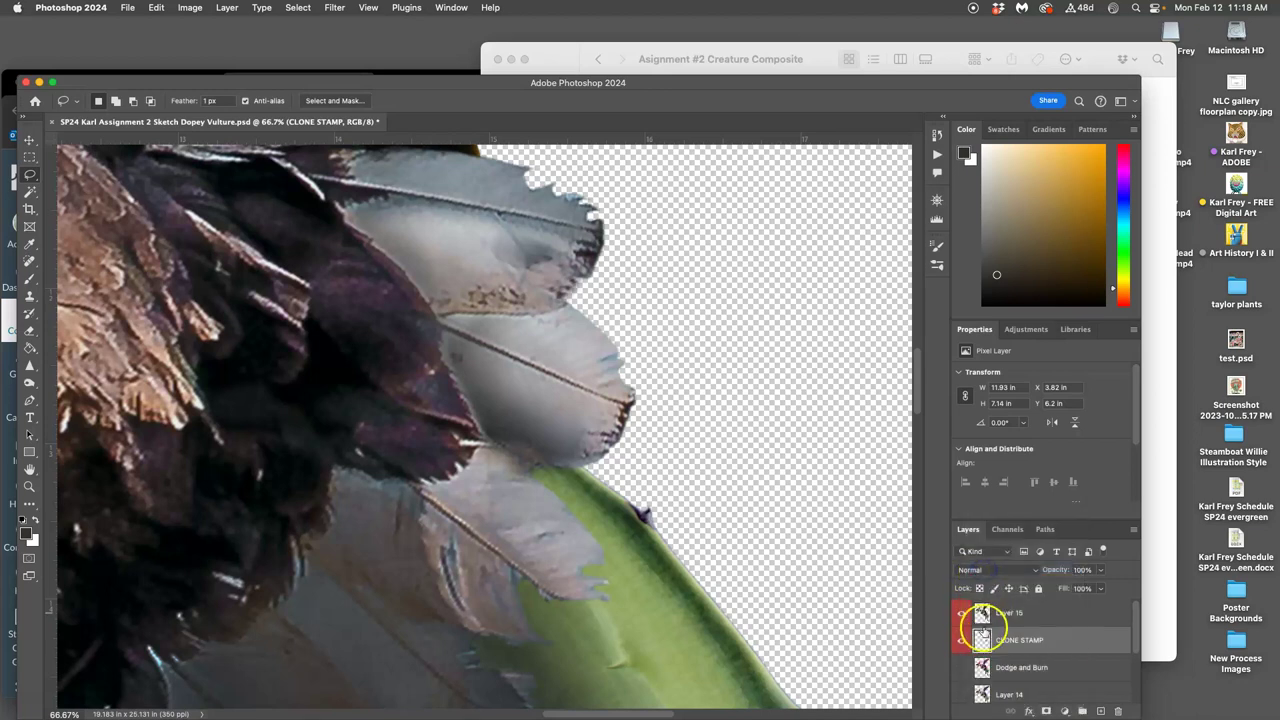
# Show only the CLONE STAMP layer and delete the merged creature layer above it.
pyautogui.keyDown('alt'); pyautogui.click(962, 640); pyautogui.keyUp('alt')
pyautogui.scroll(-1, 1012, 615)
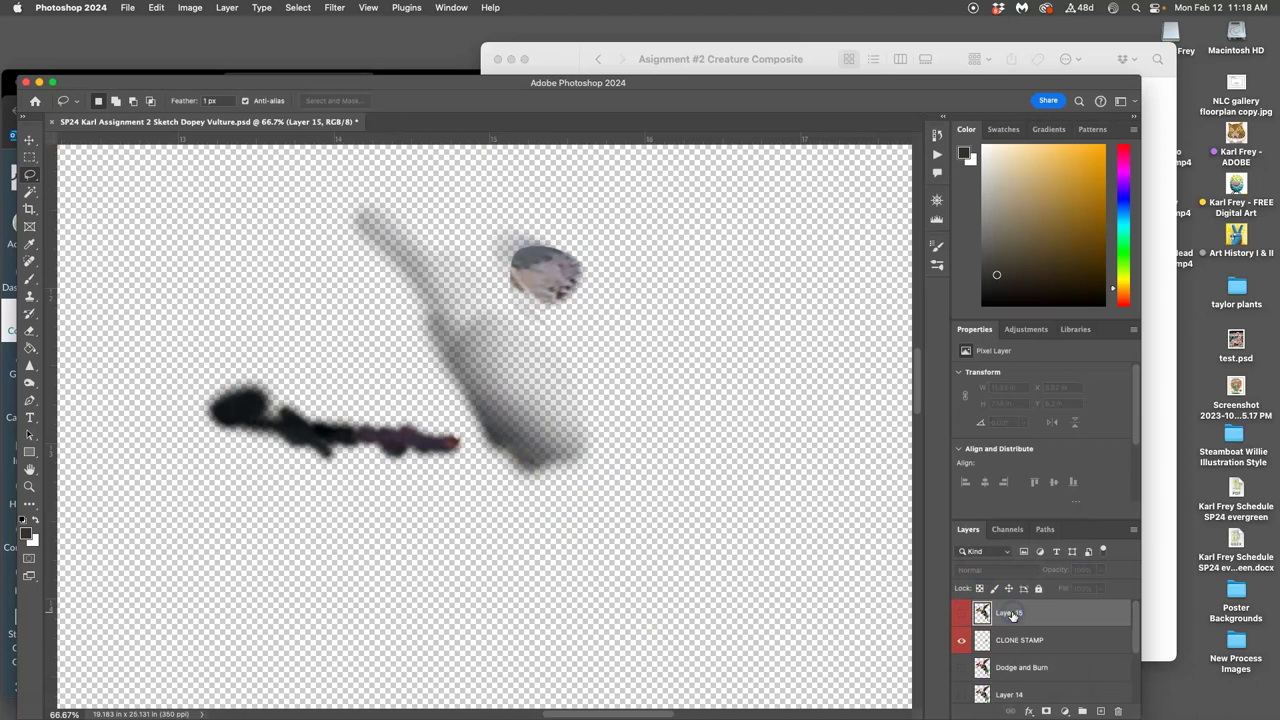
pyautogui.scroll(-6, 551, 563)
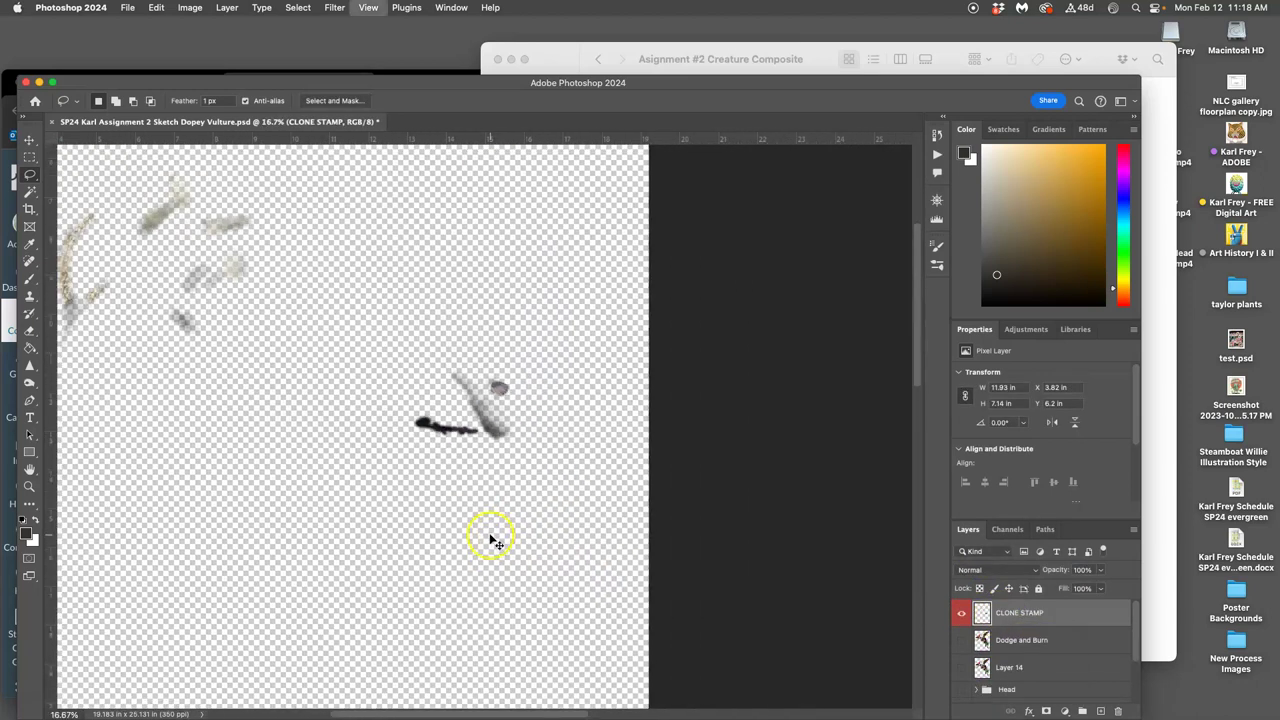
pyautogui.hscroll(-3, 461, 539)
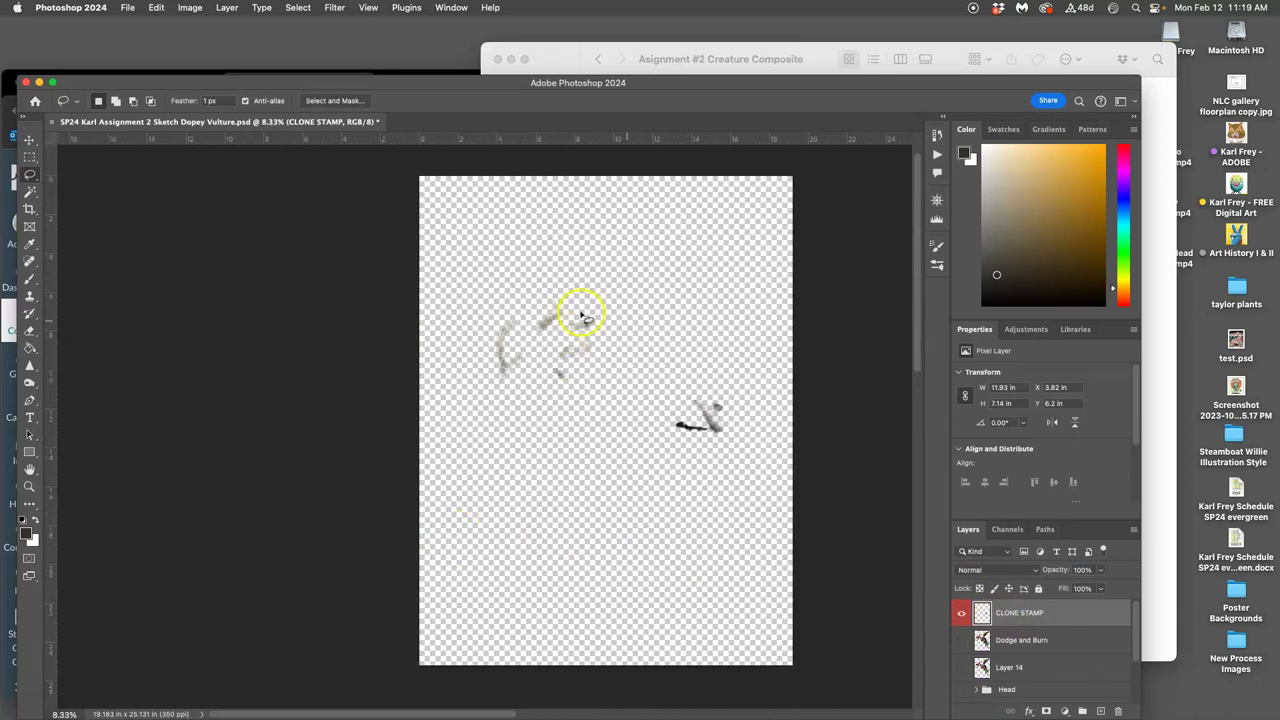
# Show the grey Layer 0 background, the Dodge and Burn layer and Layer 14 along with CLONE STAMP.
pyautogui.scroll(-3, 1040, 645)
pyautogui.click(964, 689)
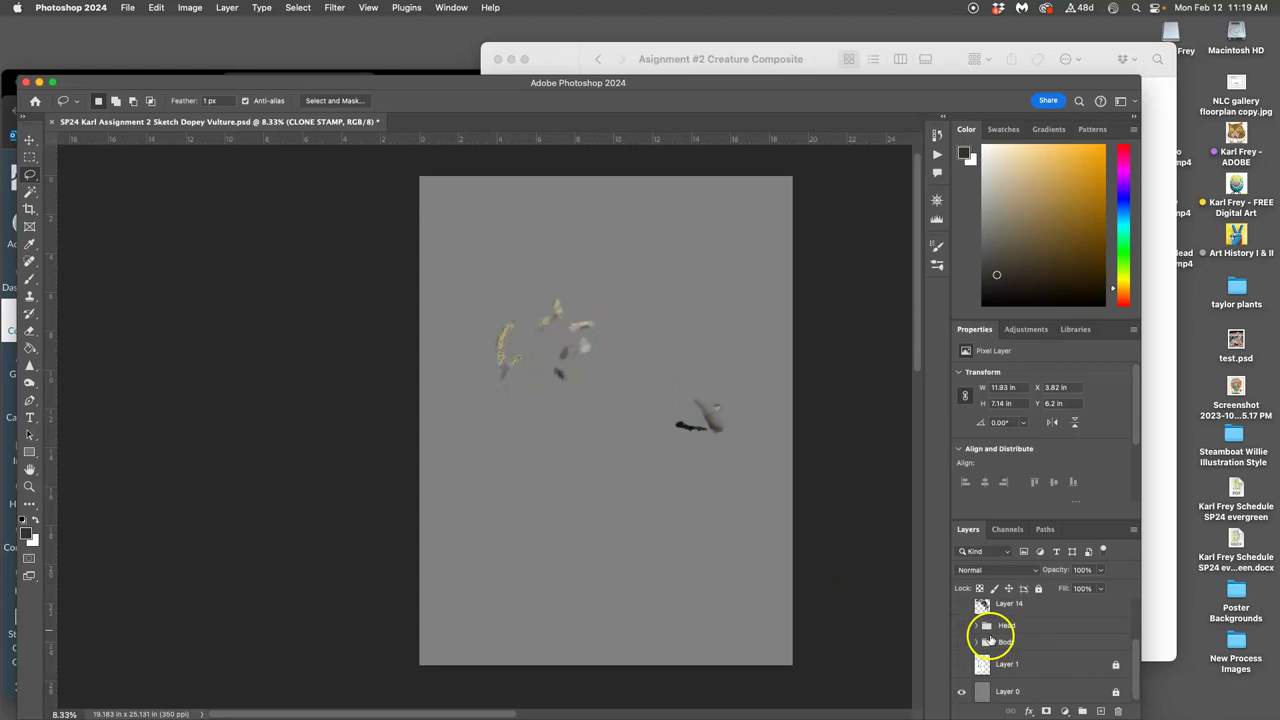
pyautogui.scroll(3, 988, 630)
pyautogui.click(962, 641)
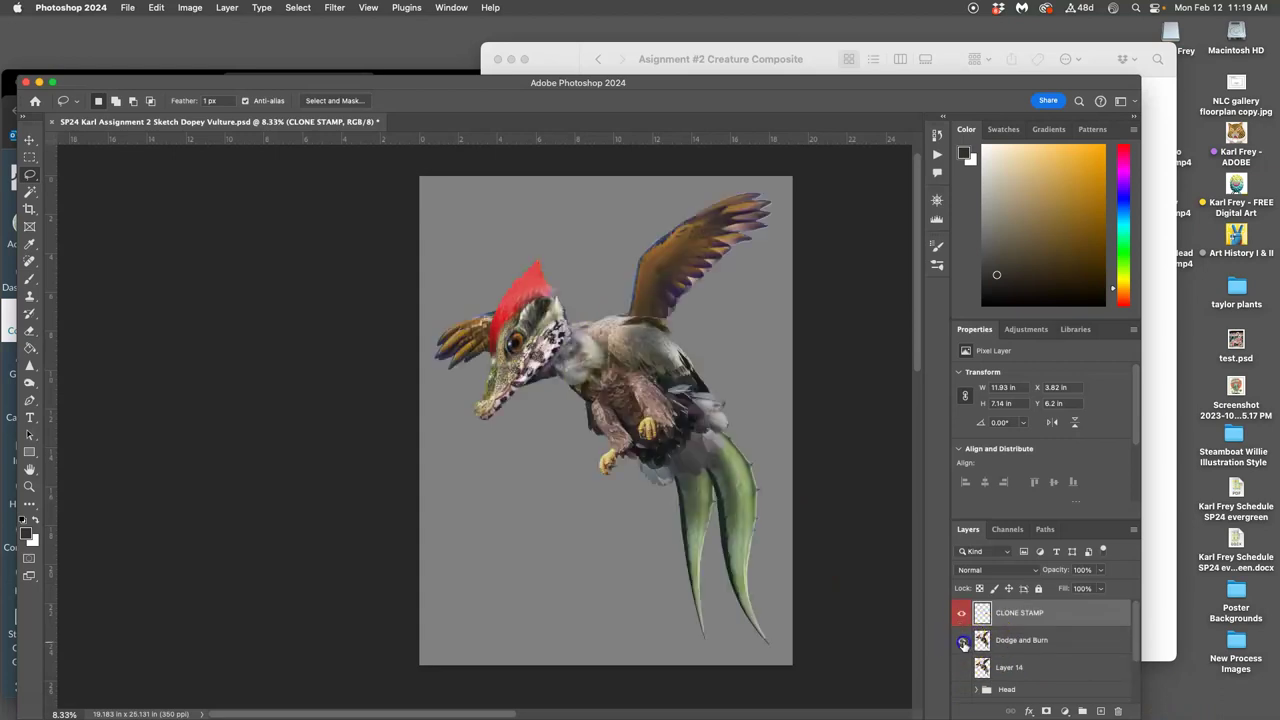
pyautogui.click(962, 667)
# Toggle the Dodge and Burn layer and Layer 14 off and on to compare their contribution to the creature.
pyautogui.click(962, 644)
pyautogui.click(962, 642)
pyautogui.click(963, 668)
pyautogui.click(962, 641)
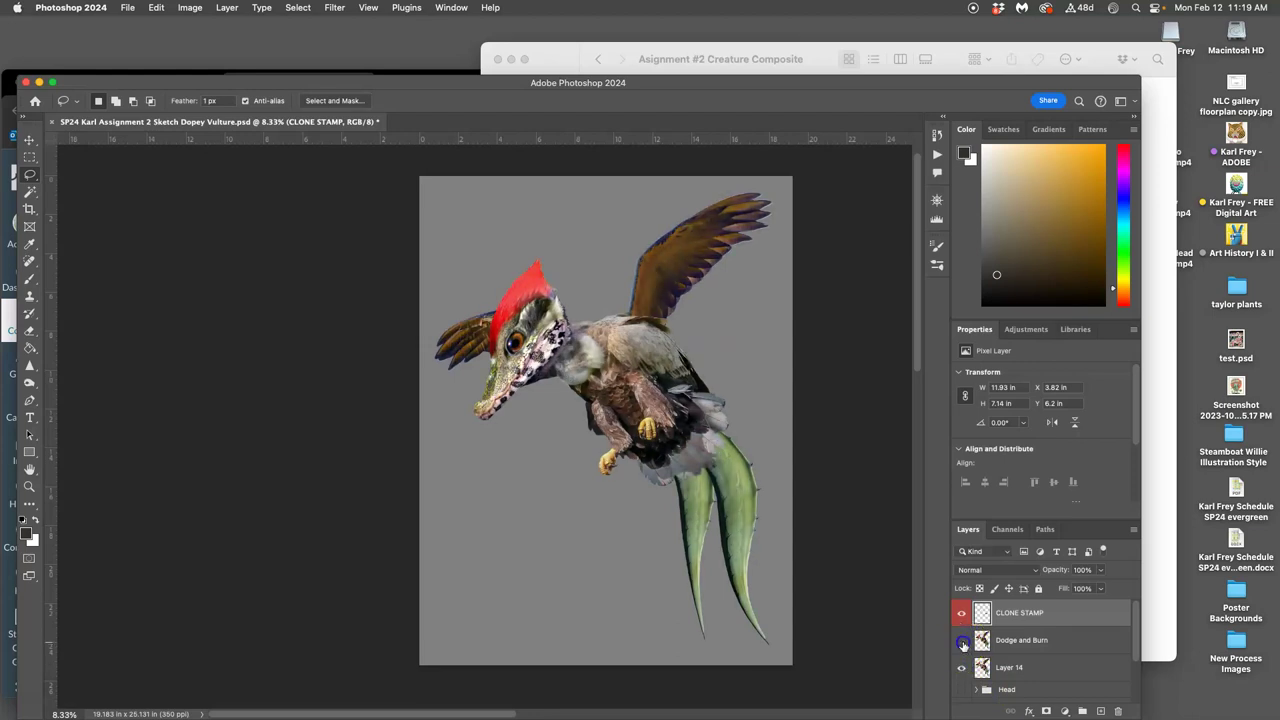
pyautogui.click(962, 641)
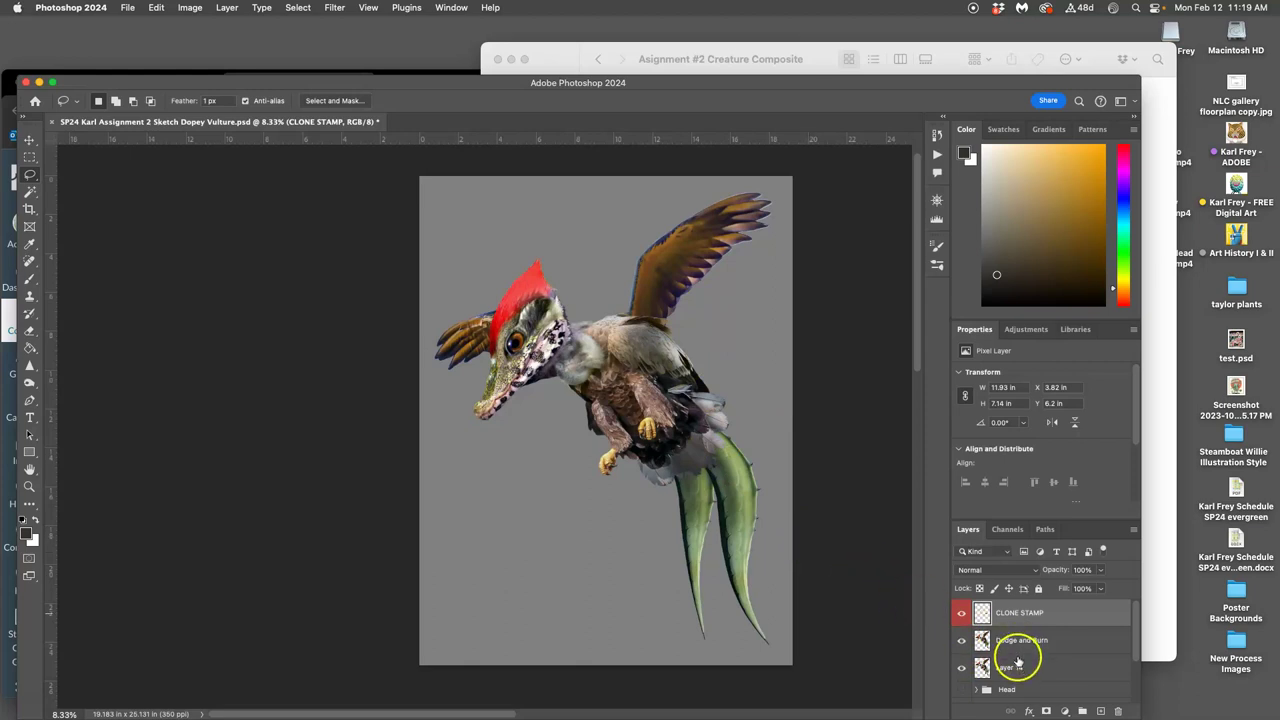
pyautogui.click(960, 668)
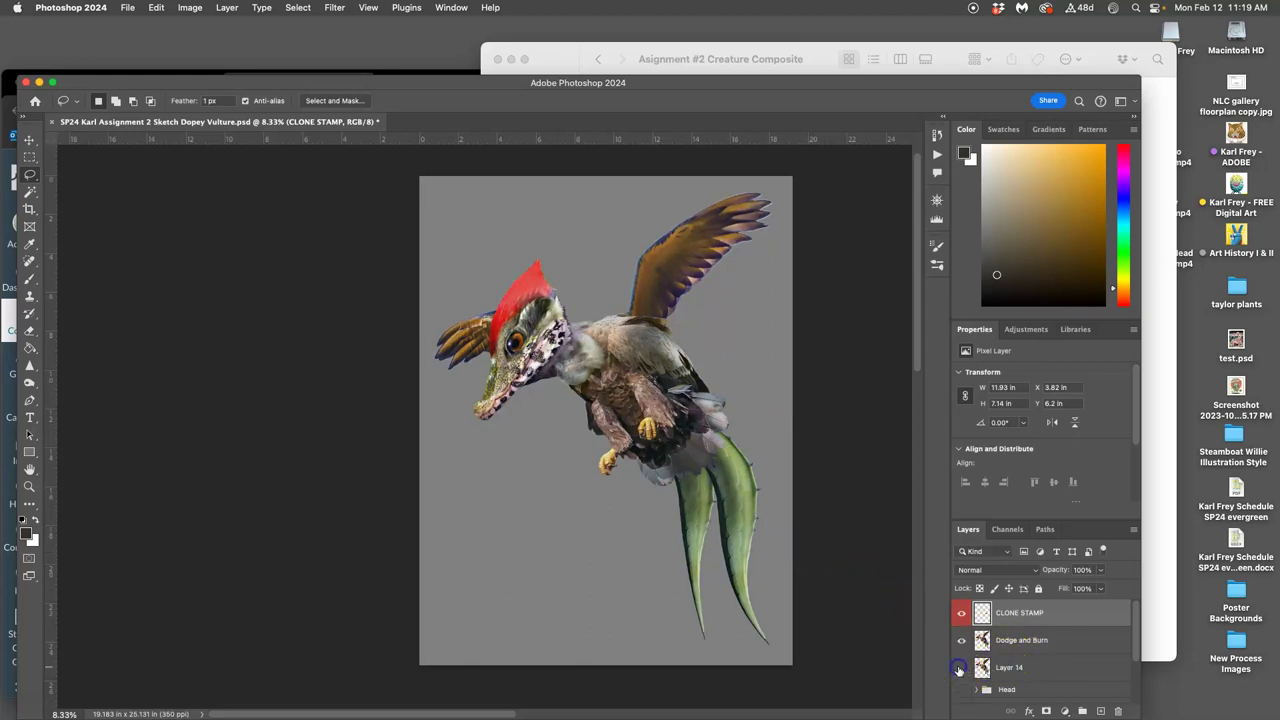
pyautogui.click(960, 668)
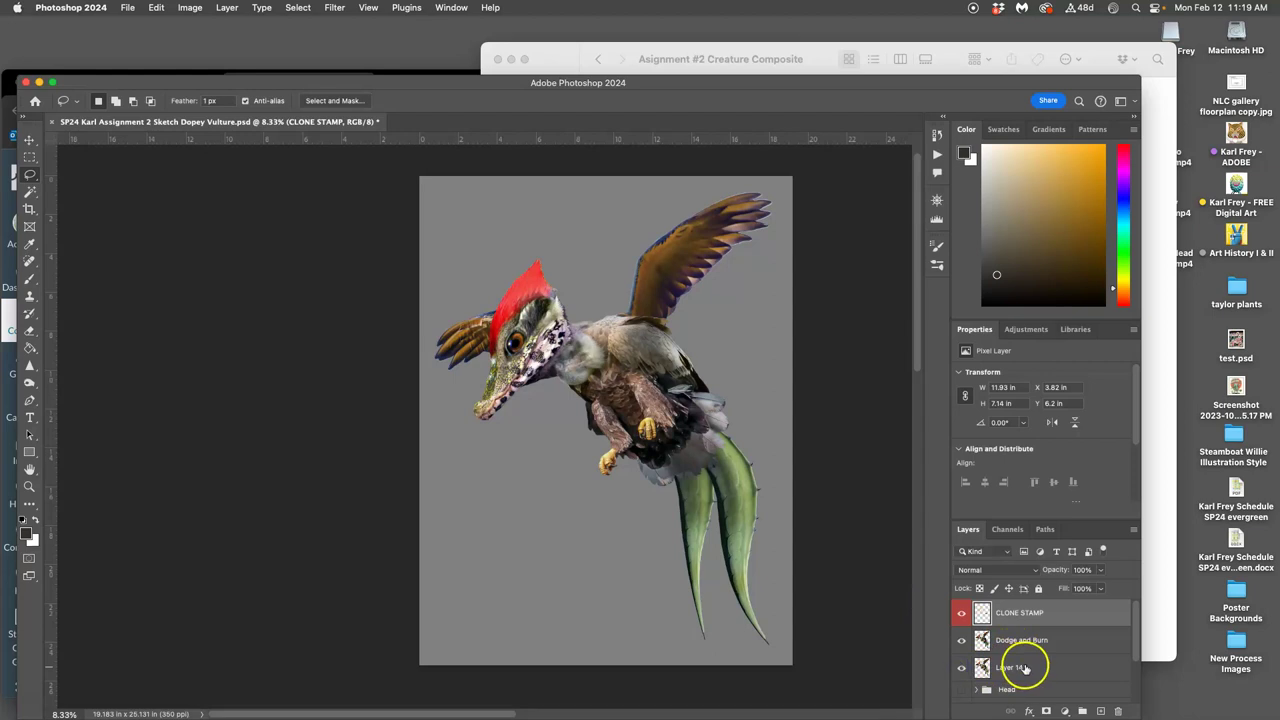
# Hide the grey Layer 0 background and stamp all visible layers into a new merged layer above CLONE STAMP.
pyautogui.click(1024, 668)
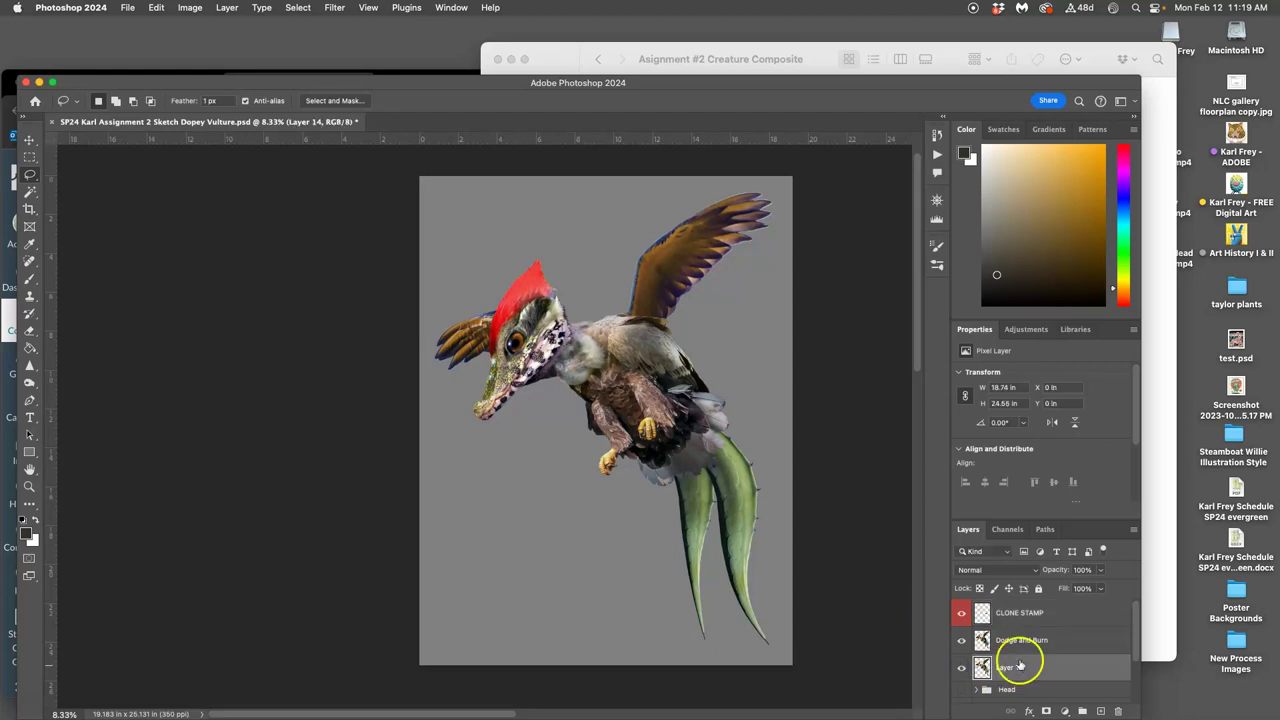
pyautogui.scroll(-3, 1005, 675)
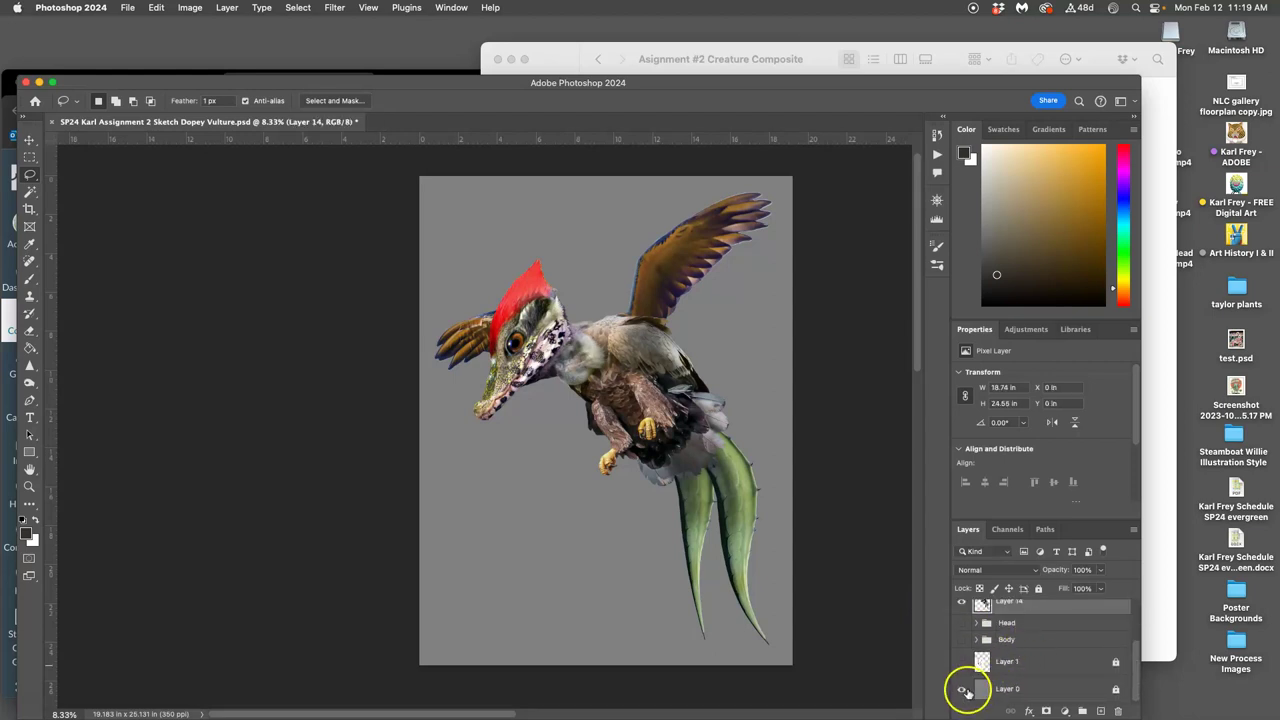
pyautogui.click(963, 689)
pyautogui.scroll(3, 1018, 650)
pyautogui.click(1018, 614)
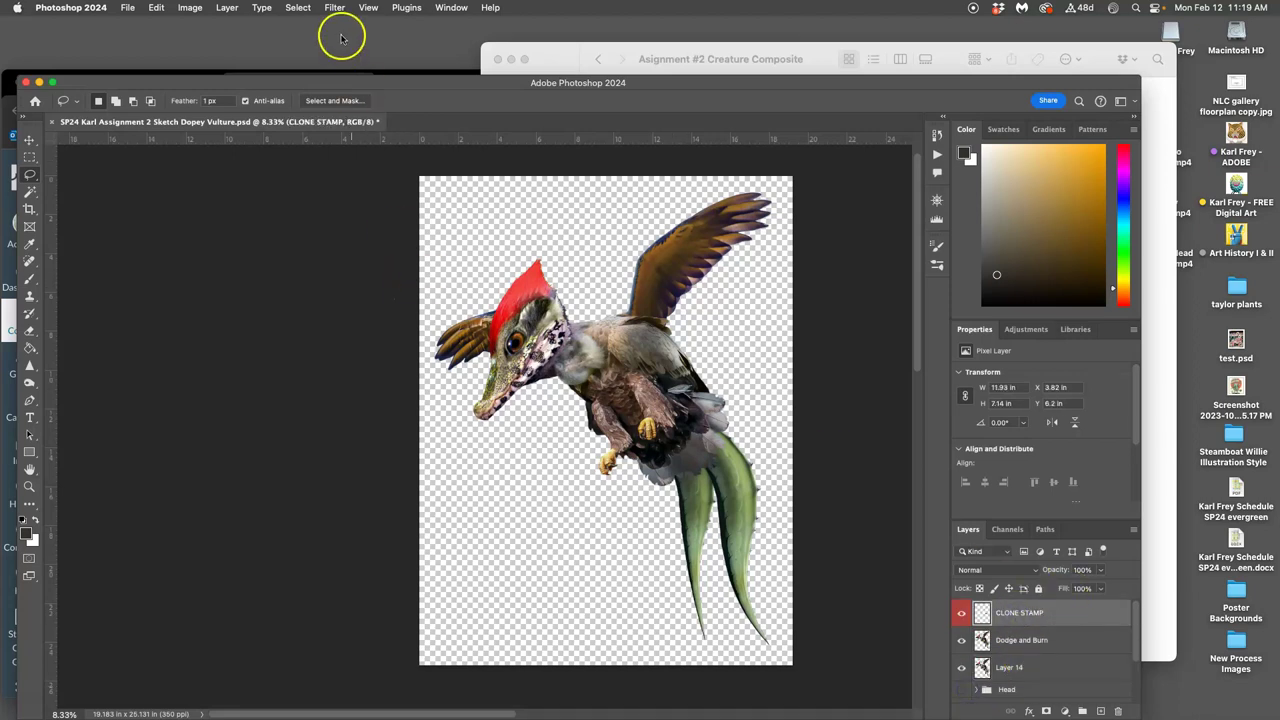
pyautogui.click(242, 10)
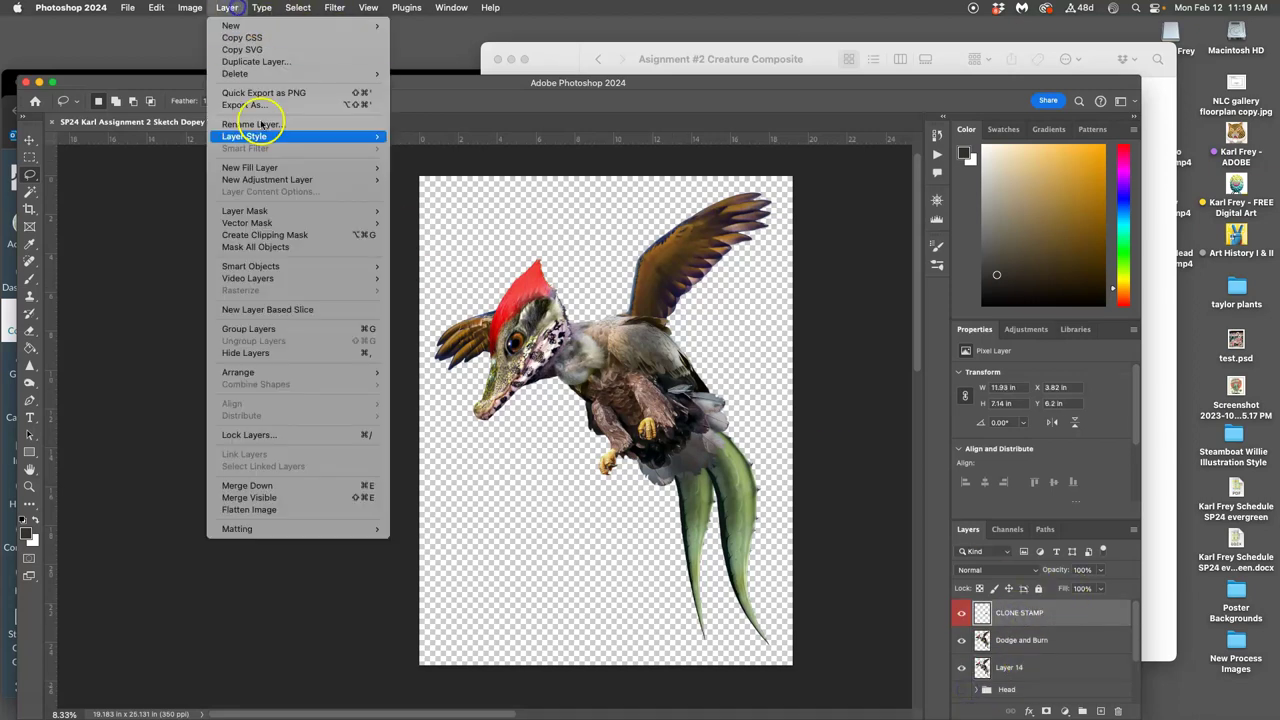
pyautogui.click(288, 491)
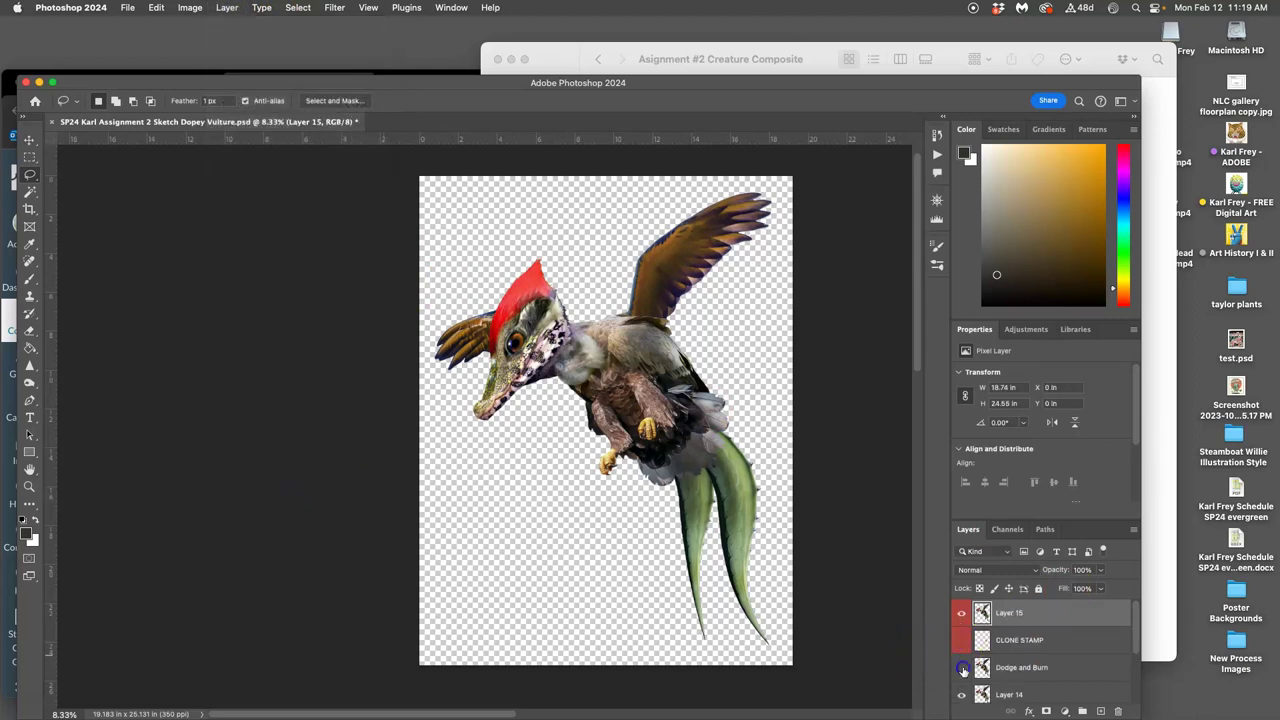
# Hide the creature layers beneath the merged copy and show the grey Layer 0 background behind it.
pyautogui.click(965, 697)
pyautogui.scroll(5, 725, 550)
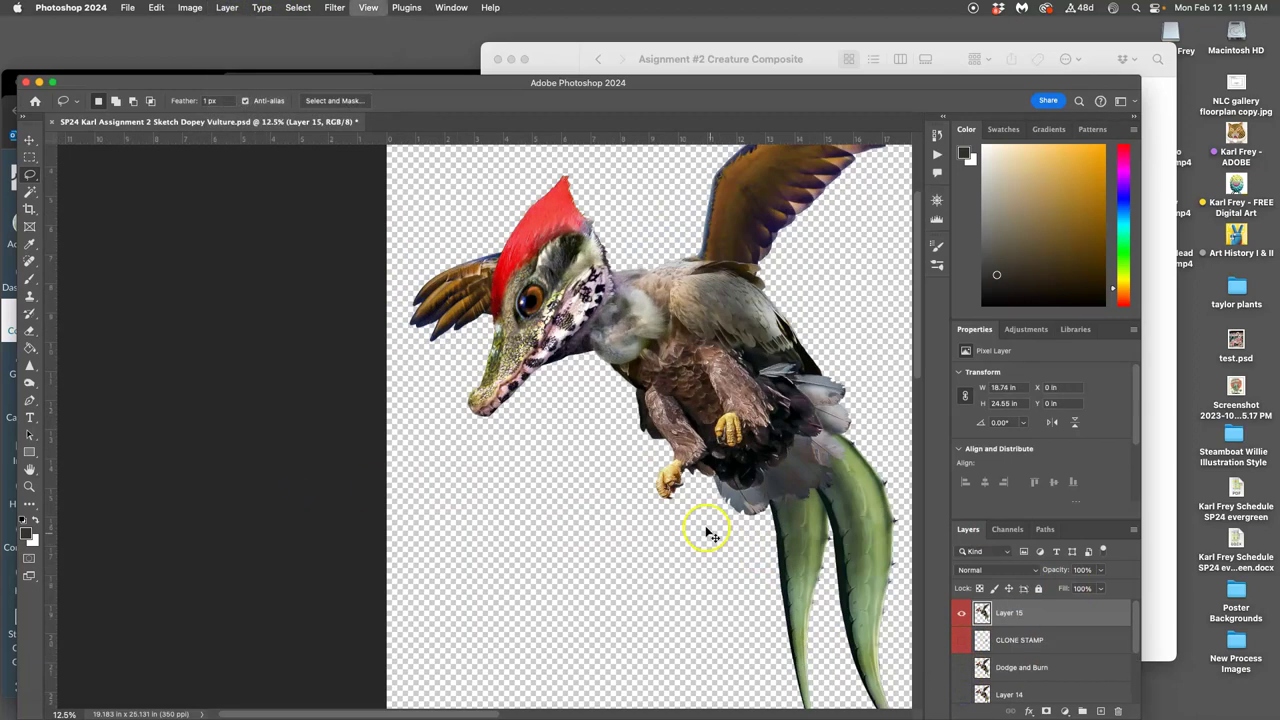
pyautogui.scroll(-10, 652, 447)
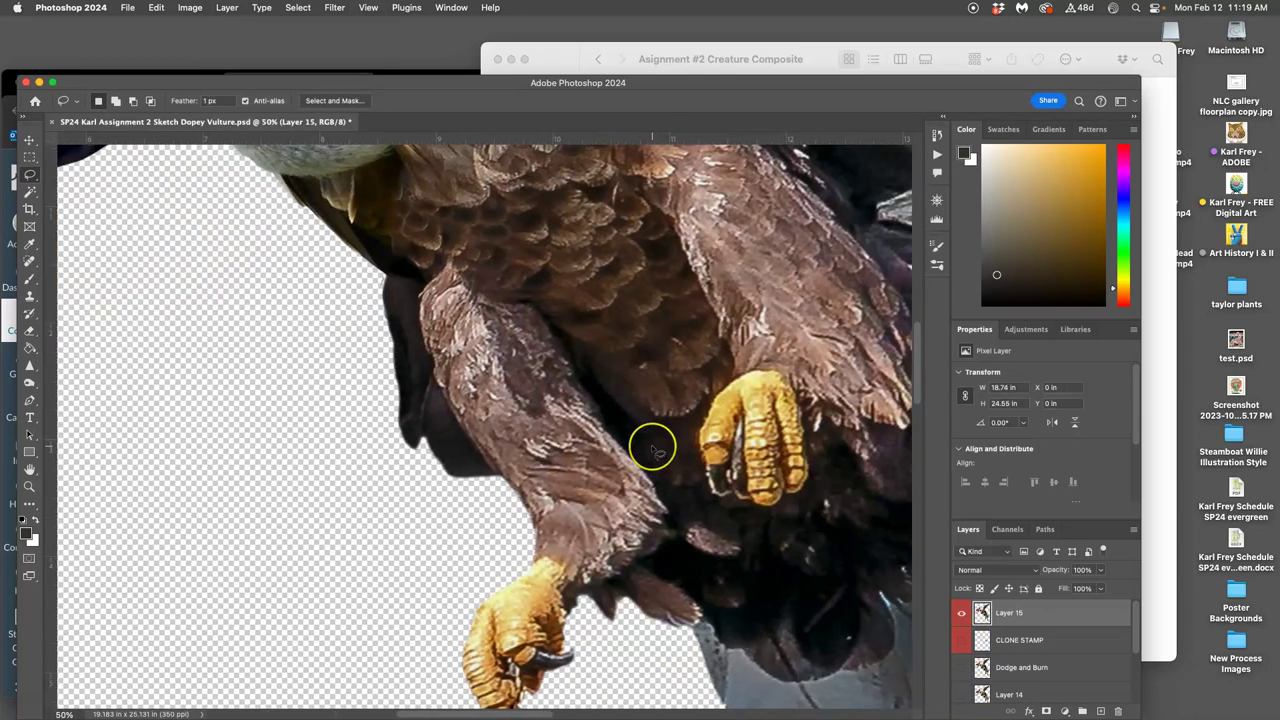
pyautogui.scroll(-10, 652, 447)
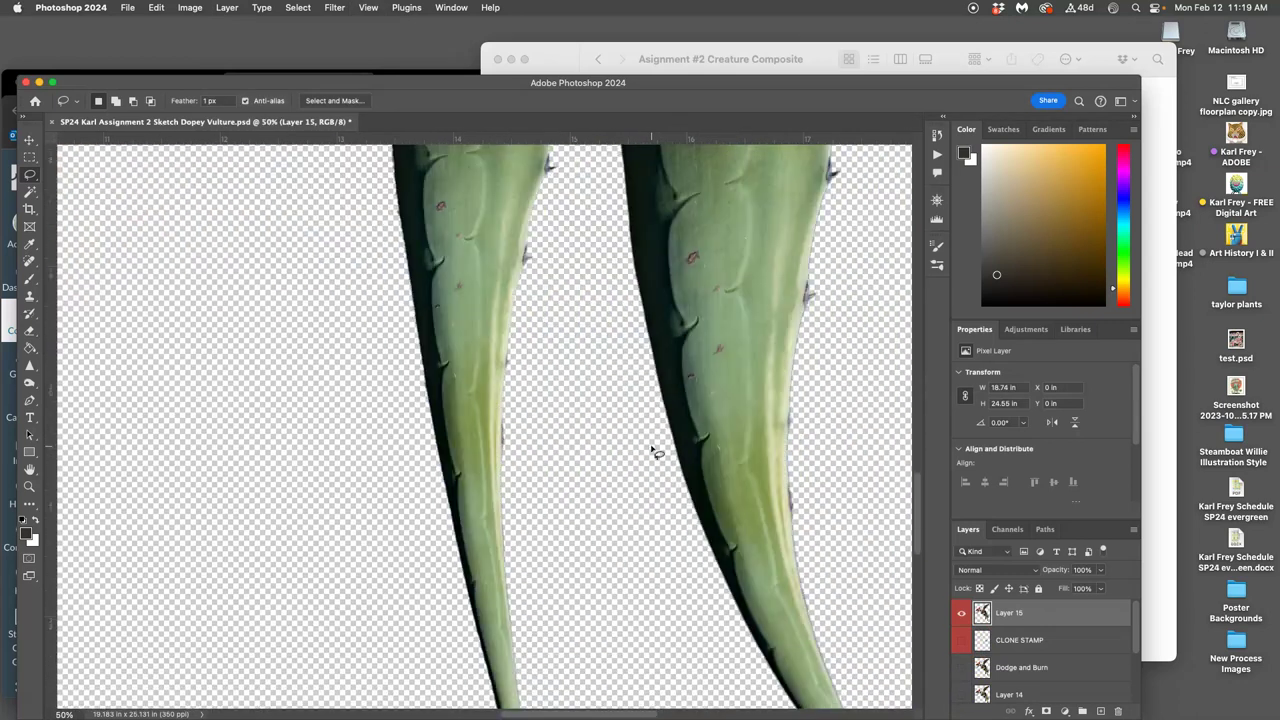
pyautogui.scroll(-5, 1010, 640)
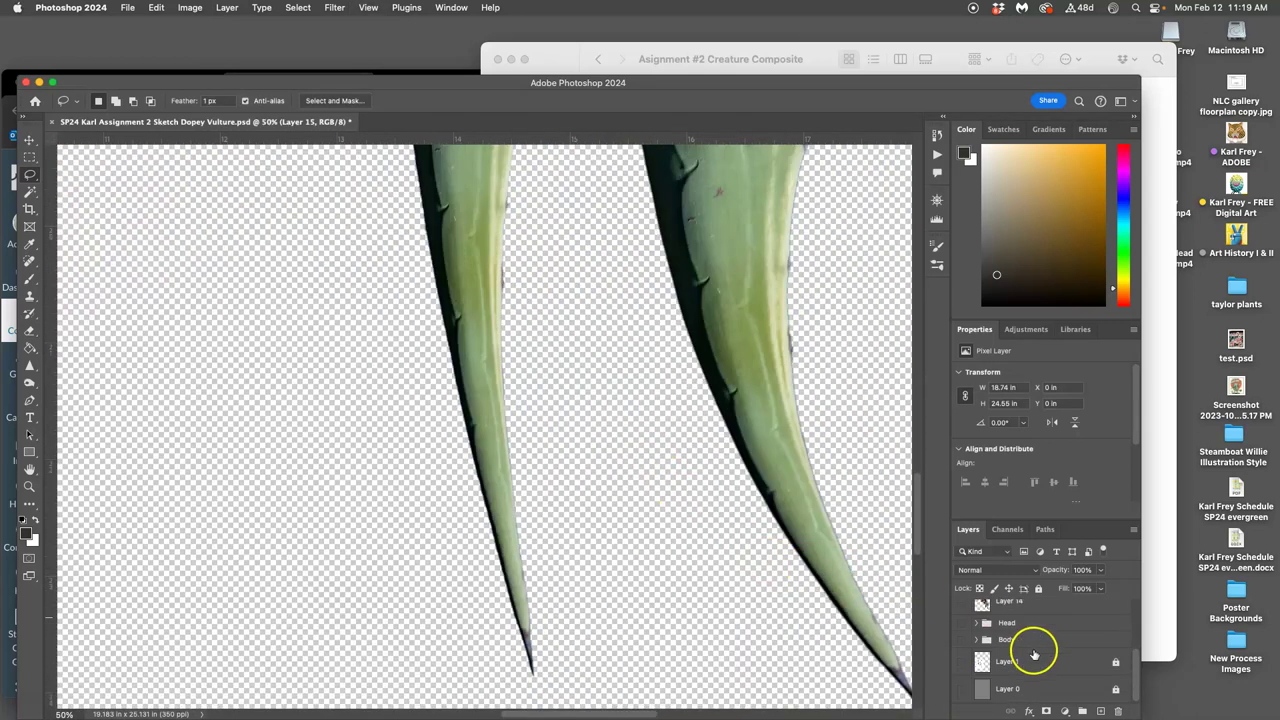
pyautogui.click(960, 688)
# Select the bluish fringe along the outer edge of the green tail on the merged layer with the Magic Wand.
pyautogui.scroll(10, 748, 483)
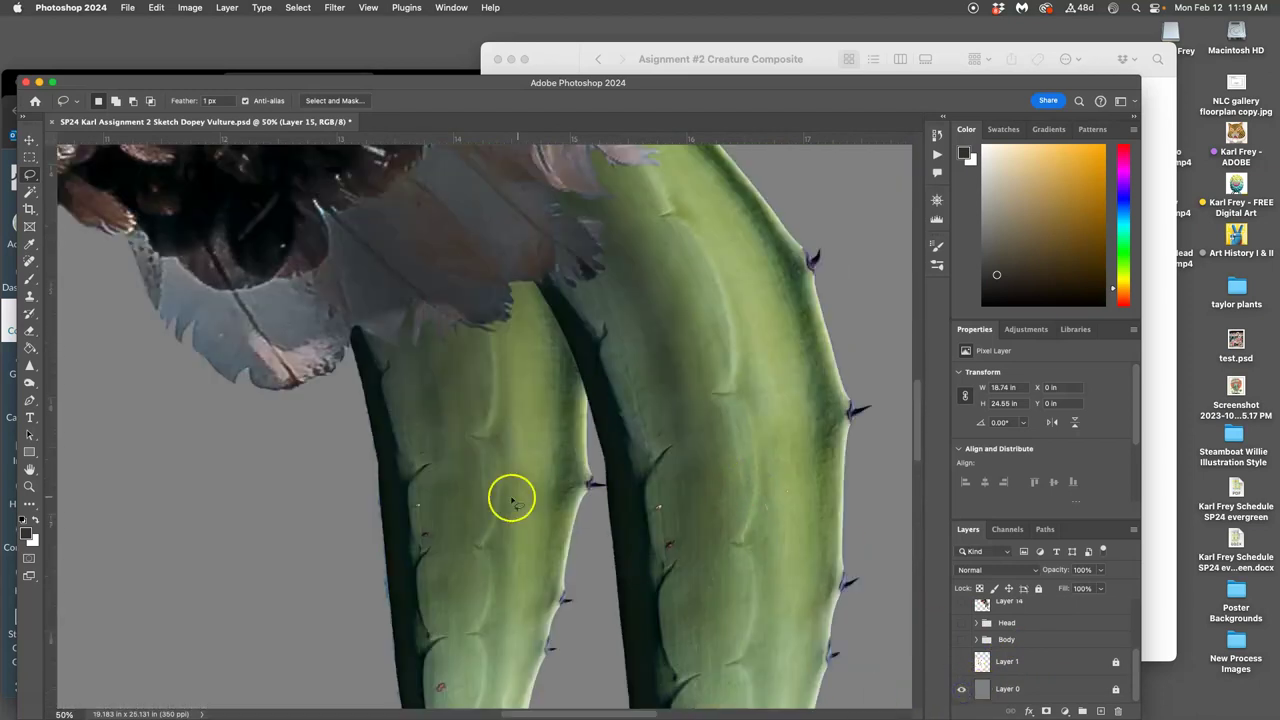
pyautogui.scroll(5, 457, 497)
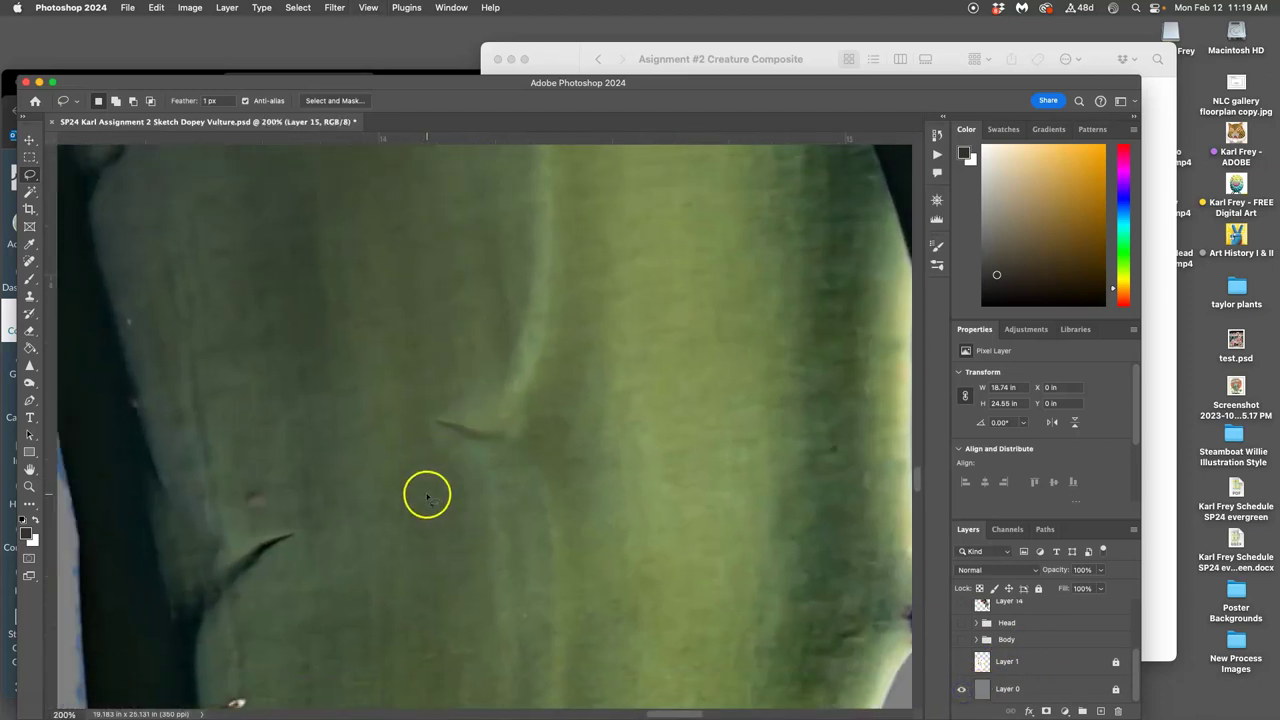
pyautogui.hscroll(-5, 415, 497)
pyautogui.scroll(-2, 417, 480)
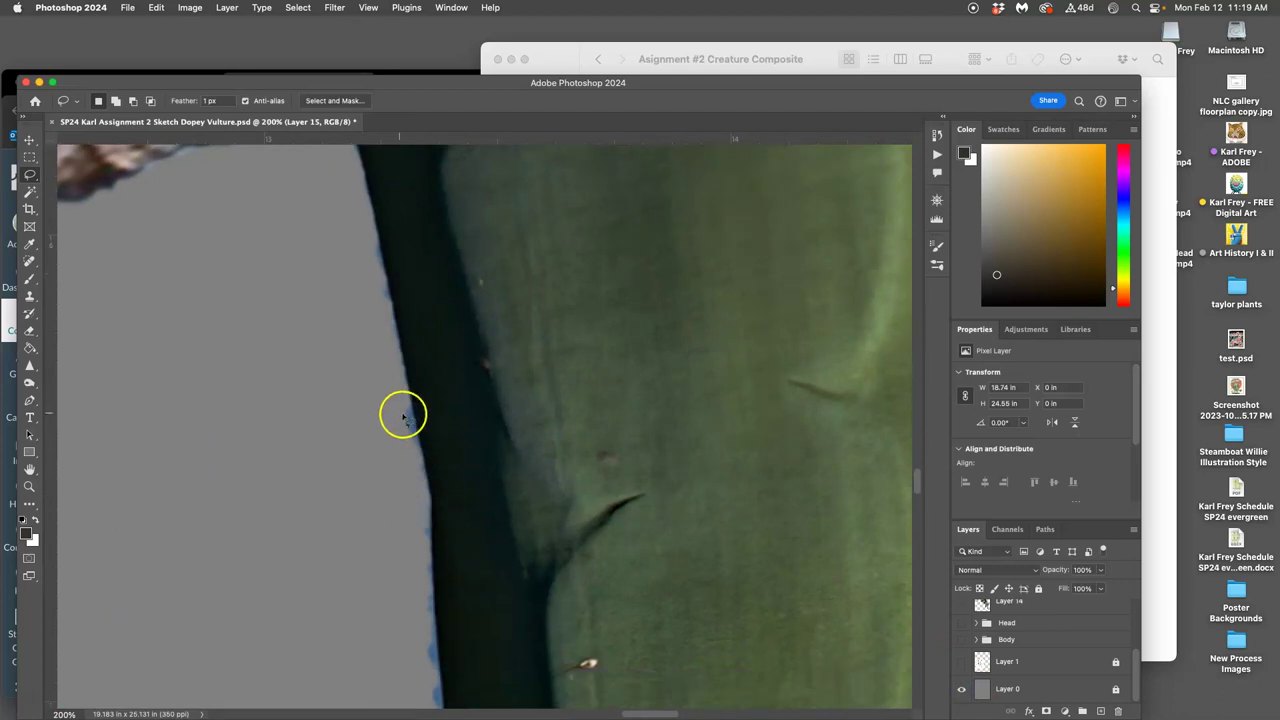
pyautogui.click(30, 191)
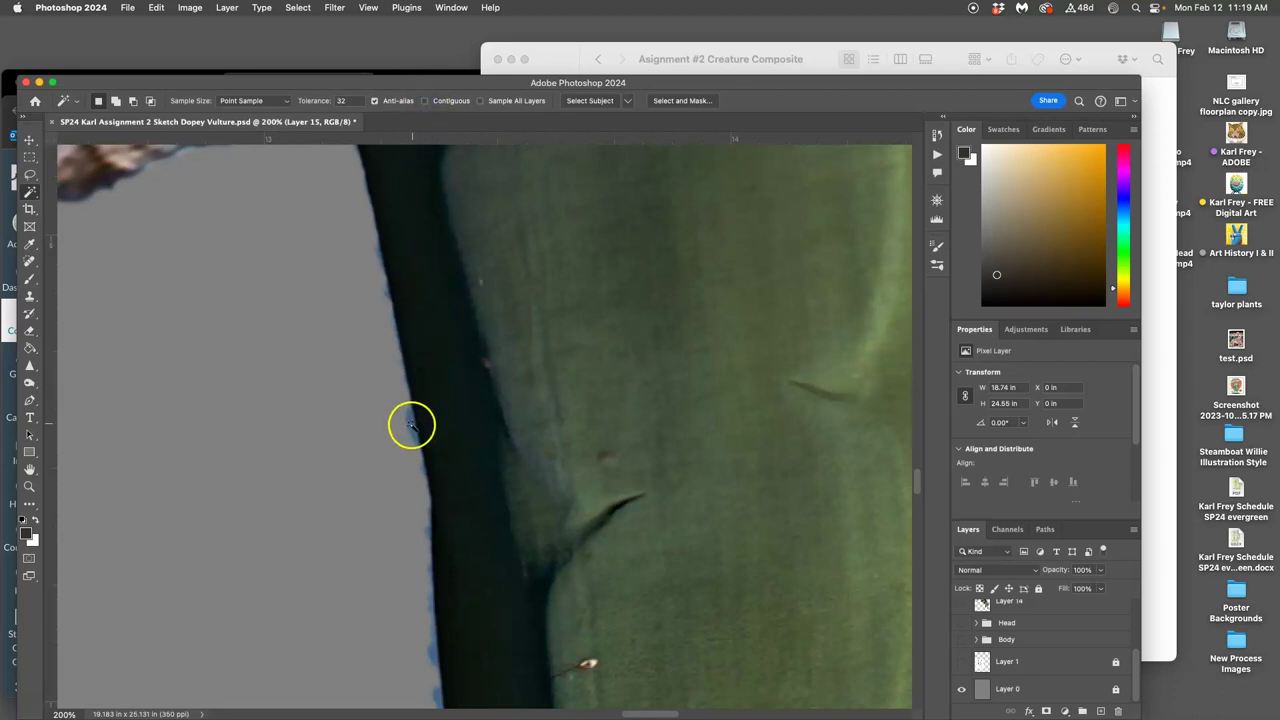
pyautogui.click(411, 426)
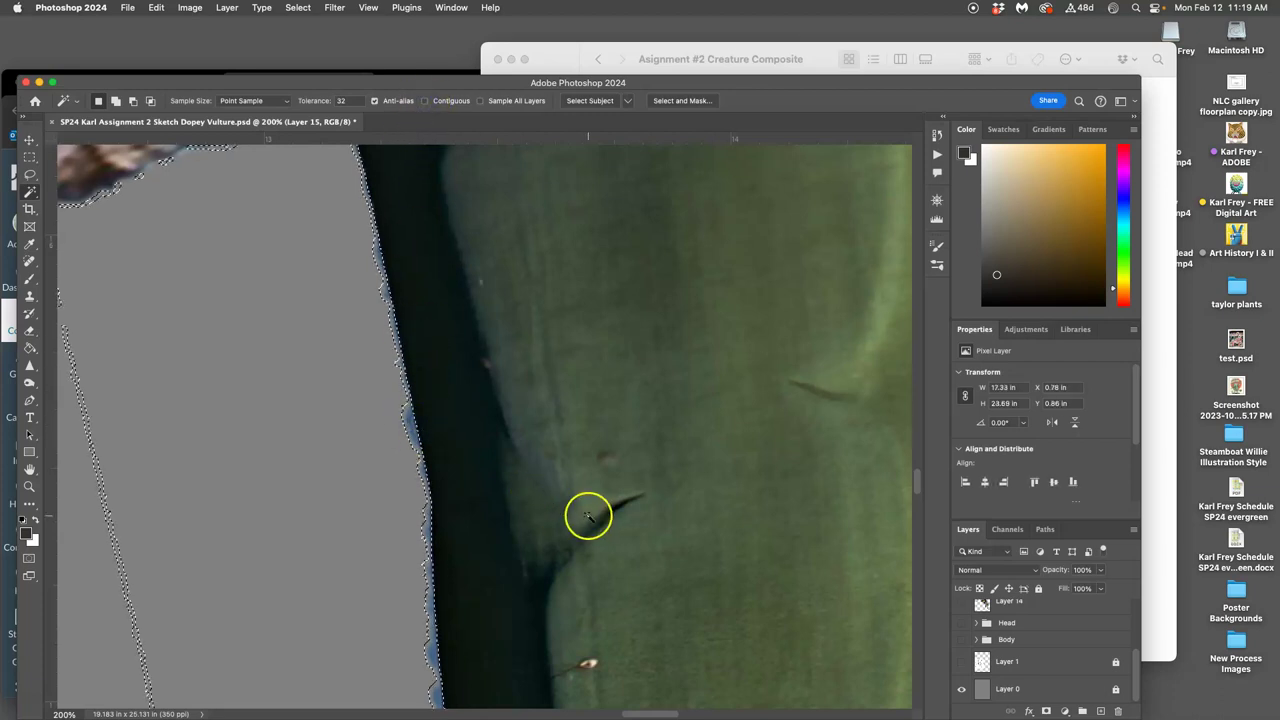
# Examine how the fringe selection follows the outlines of the green tails and tail feathers.
pyautogui.press('super+minus')
pyautogui.press('super+minus')
pyautogui.press('super+minus')
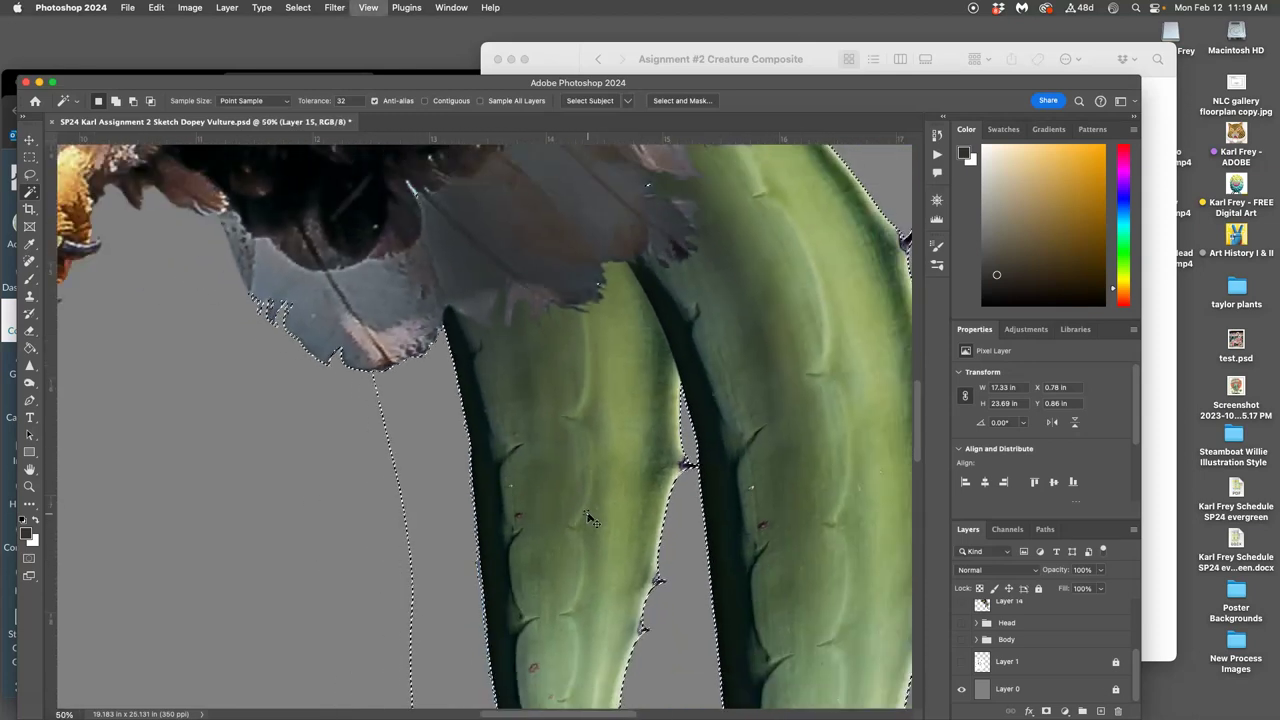
pyautogui.press('super+minus')
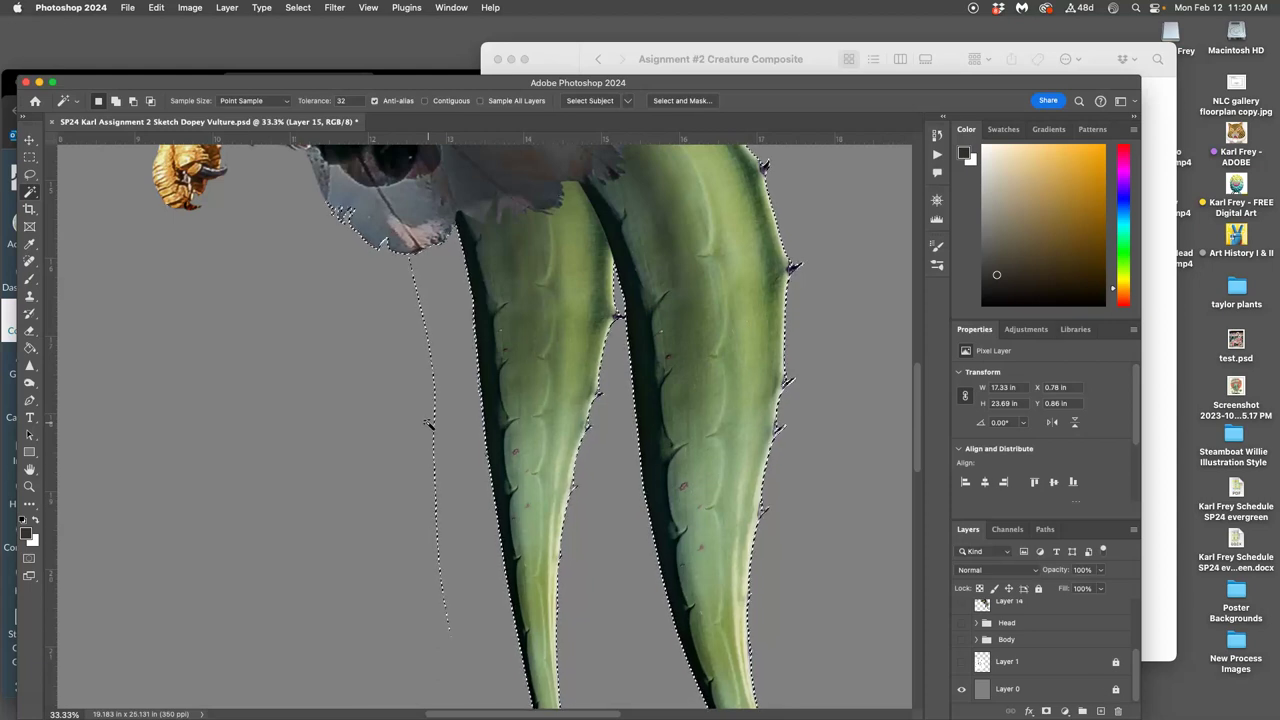
pyautogui.press('super+plus')
pyautogui.press('super+plus')
pyautogui.press('super+plus')
pyautogui.press('super+plus')
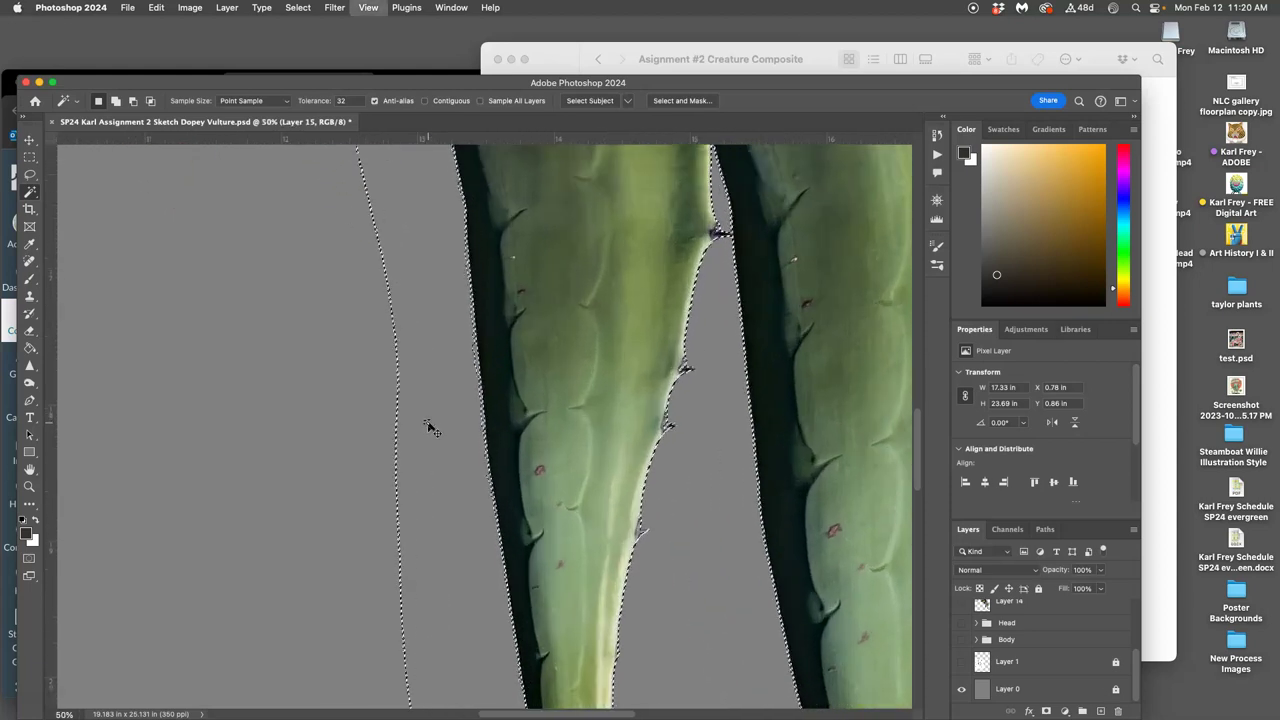
pyautogui.press('super+plus')
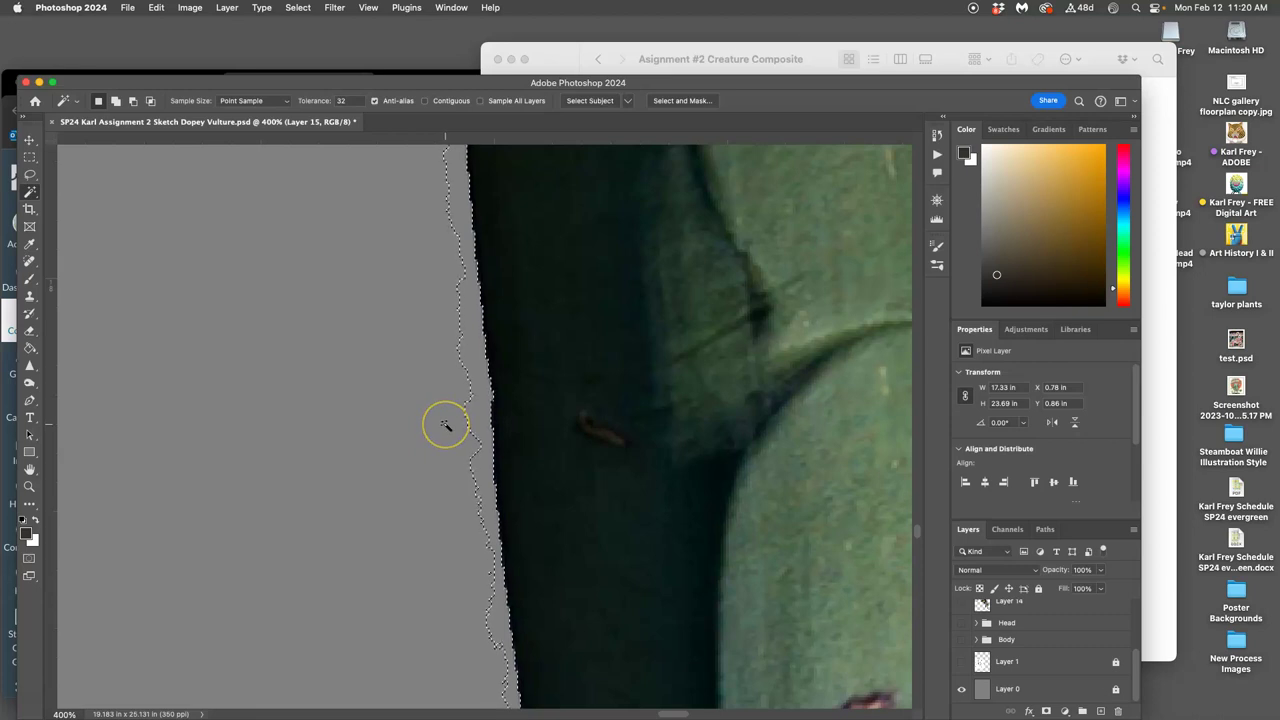
pyautogui.press('super+minus')
pyautogui.press('super+minus')
pyautogui.press('super+minus')
pyautogui.press('super+minus')
pyautogui.press('super+minus')
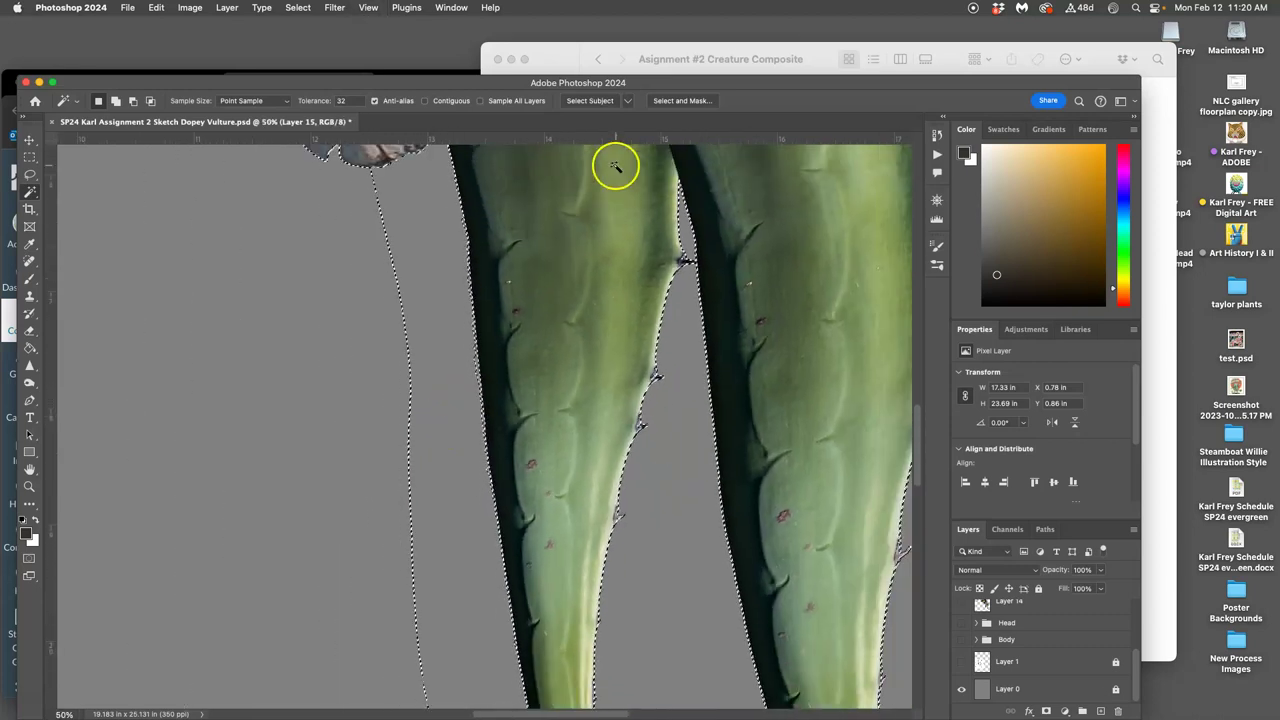
# Refine the fringe selection in Select and Mask with a 2 px radius and 1.4 px feather.
pyautogui.click(684, 102)
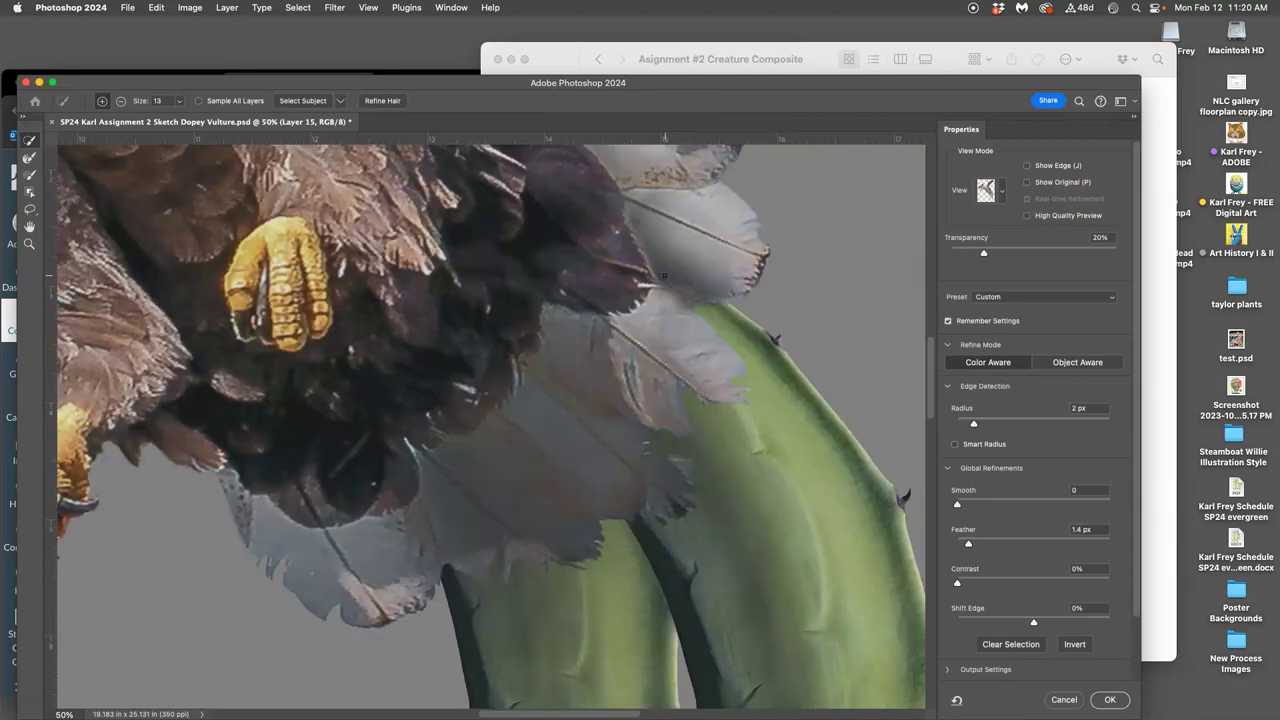
pyautogui.press('super+minus')
pyautogui.press('super+minus')
pyautogui.press('super+minus')
pyautogui.press('super+minus')
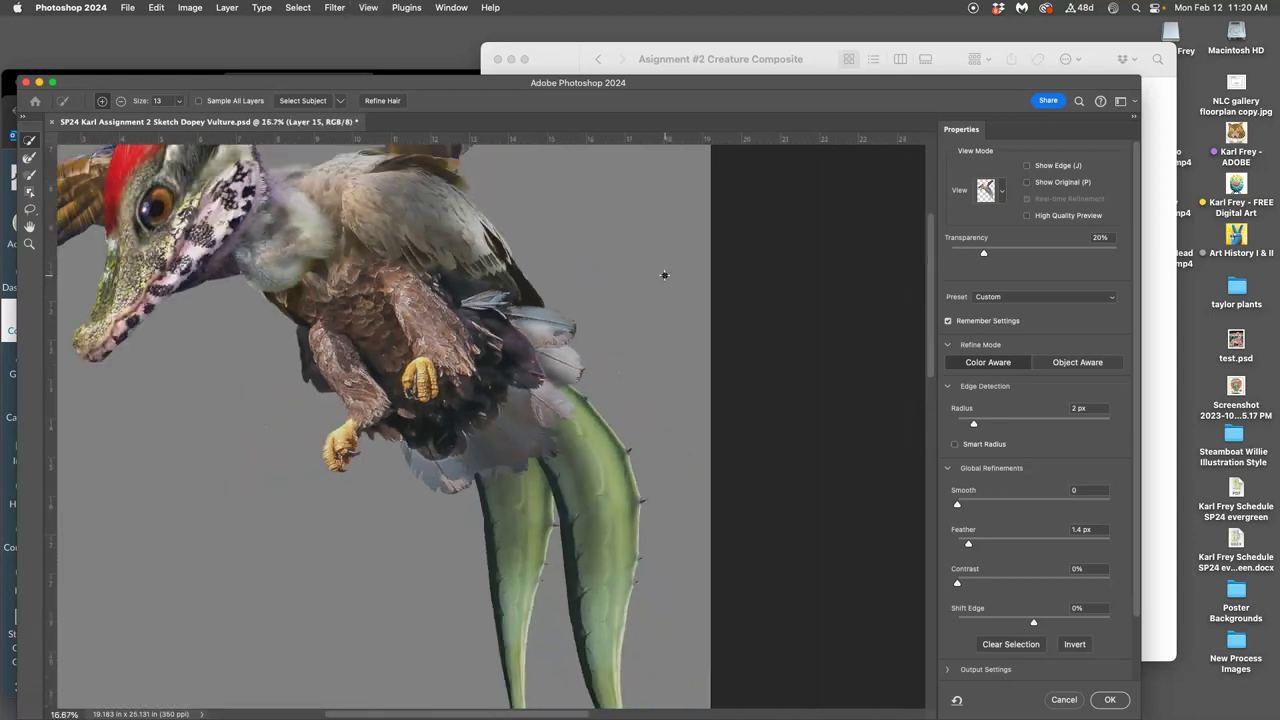
pyautogui.scroll(5, 640, 276)
pyautogui.hscroll(-2, 640, 276)
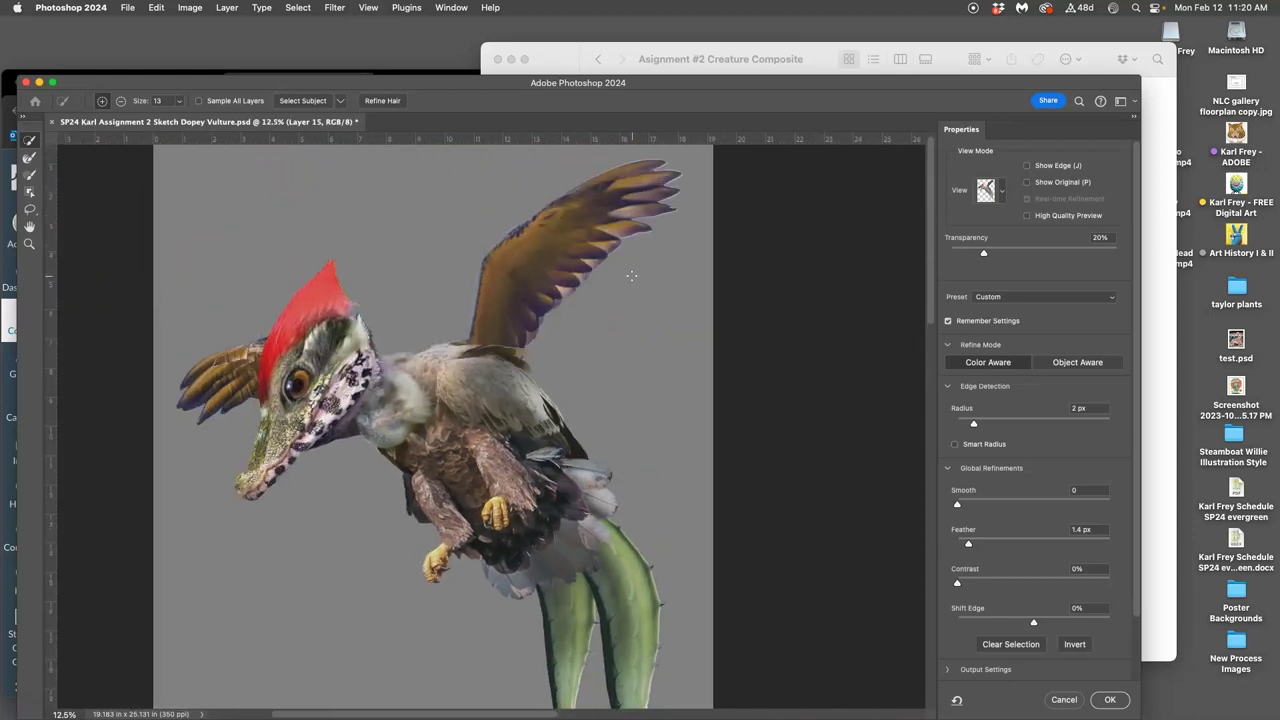
pyautogui.scroll(-6, 631, 276)
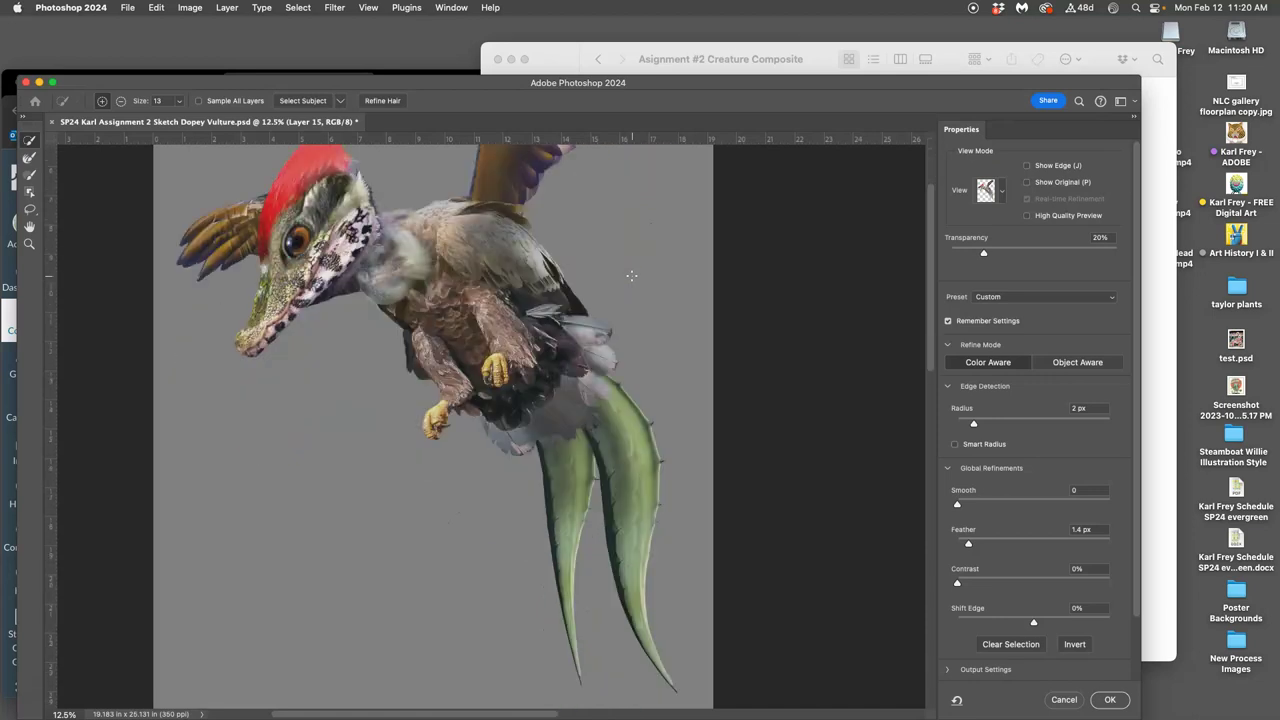
pyautogui.click(1112, 699)
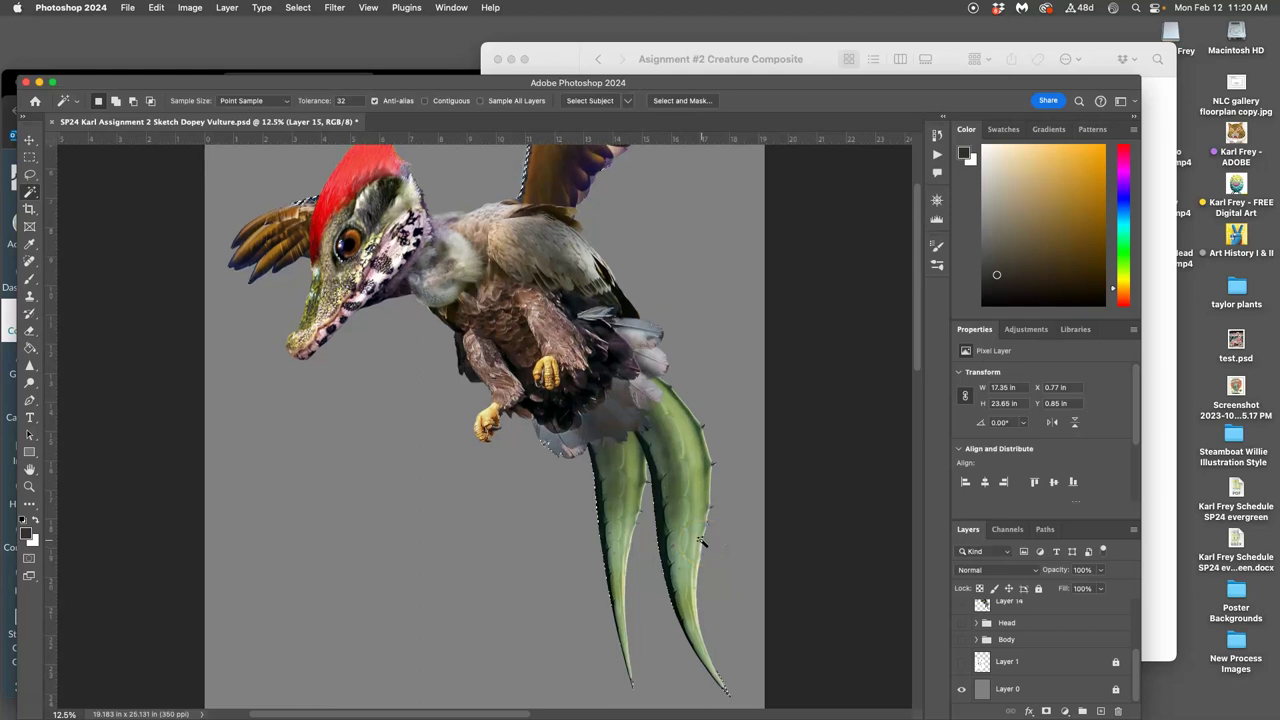
# Inspect the refined selection around the creature's body, wing tips, eye and snout.
pyautogui.scroll(4, 701, 540)
pyautogui.press('super+plus')
pyautogui.press('super+plus')
pyautogui.press('super+plus')
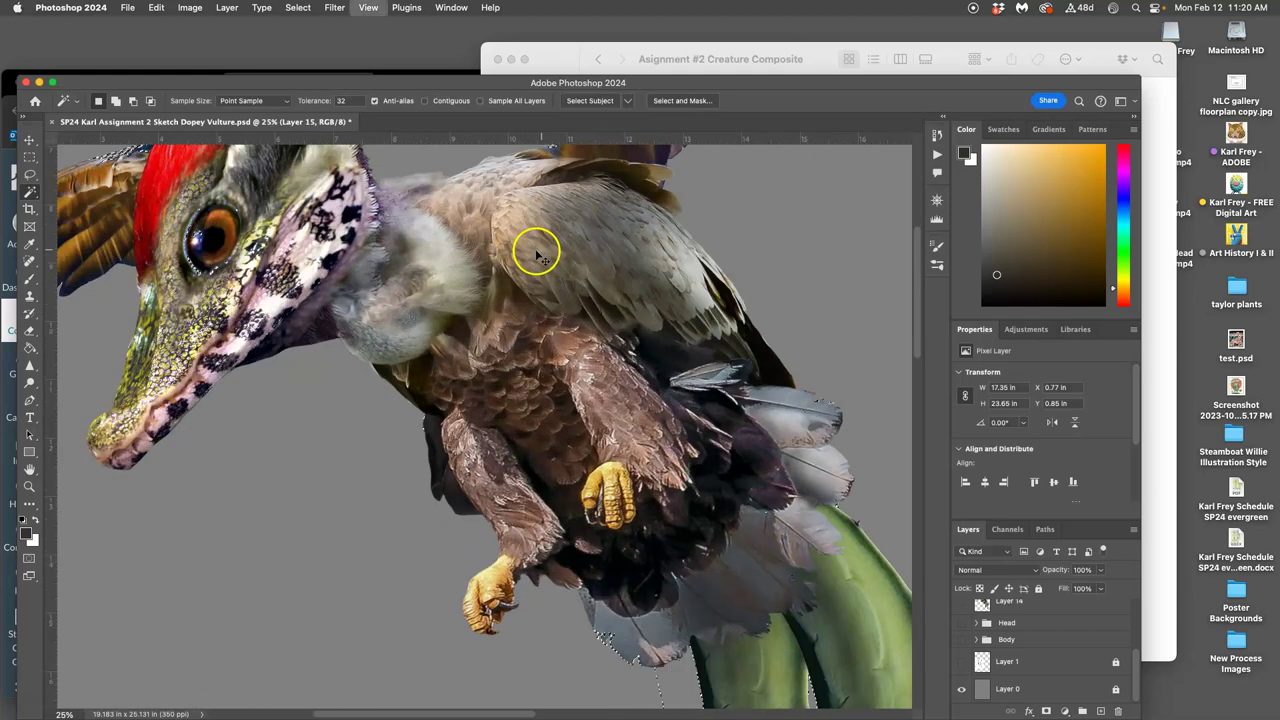
pyautogui.hscroll(-15, 426, 280)
pyautogui.hscroll(3, 650, 260)
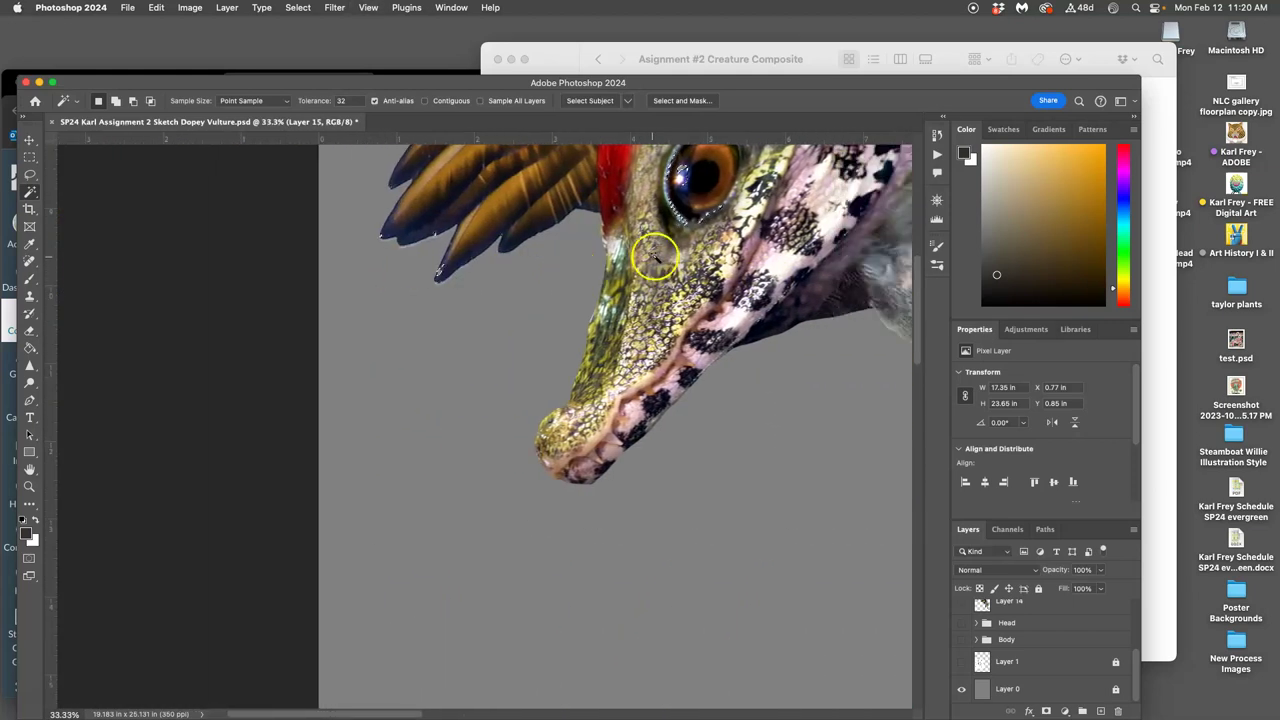
pyautogui.scroll(2, 662, 251)
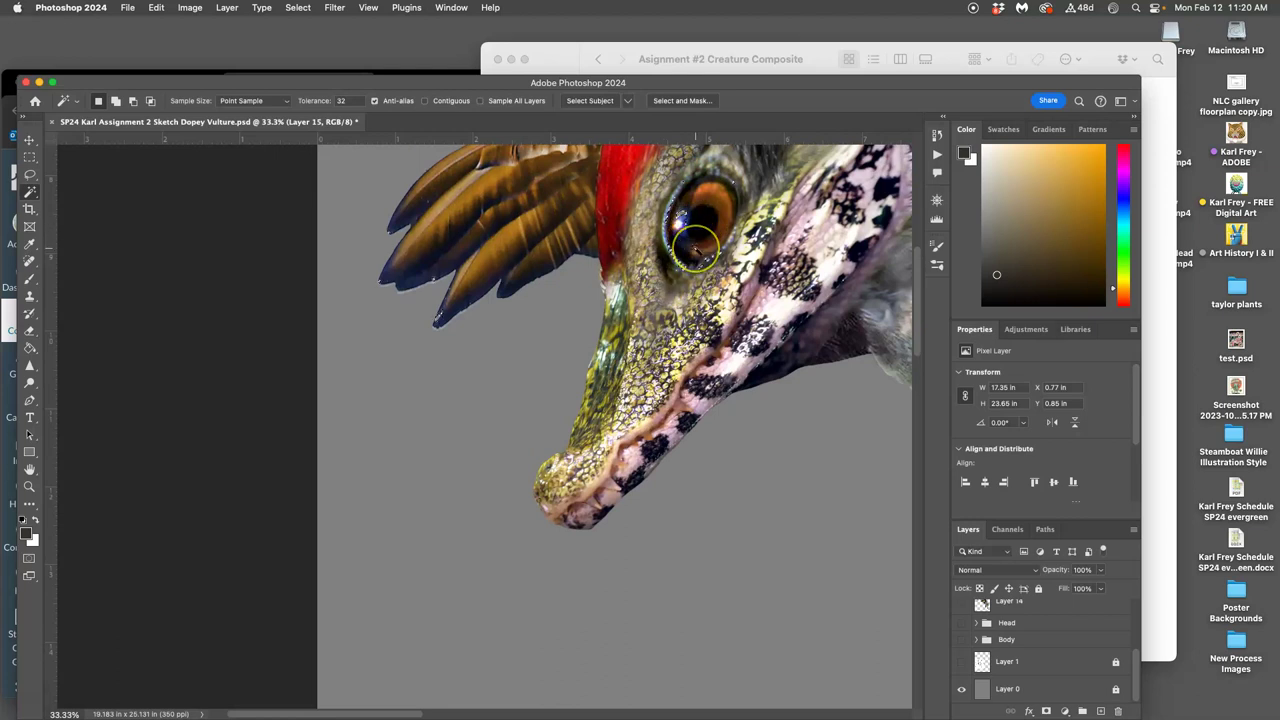
pyautogui.hscroll(3, 698, 250)
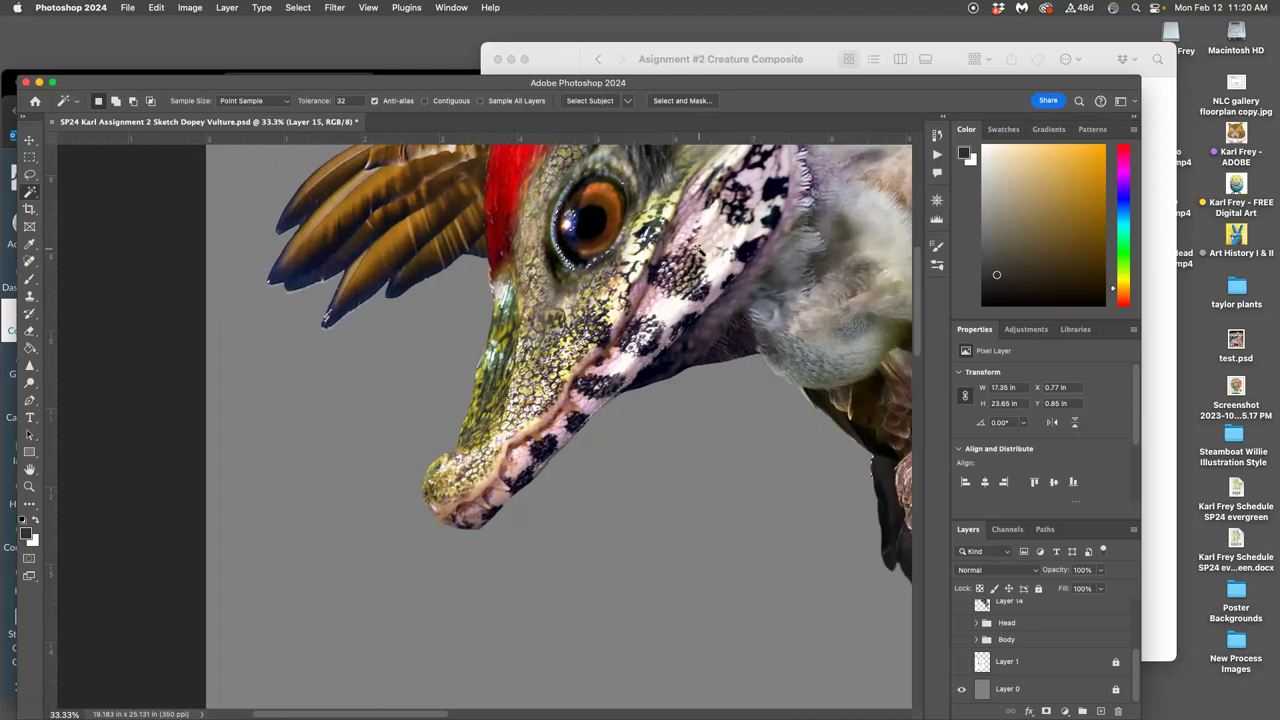
# Undo the selection refinement and the Magic Wand selection of the fringe.
pyautogui.press('super+z')
pyautogui.press('super+z')
pyautogui.press('super+z')
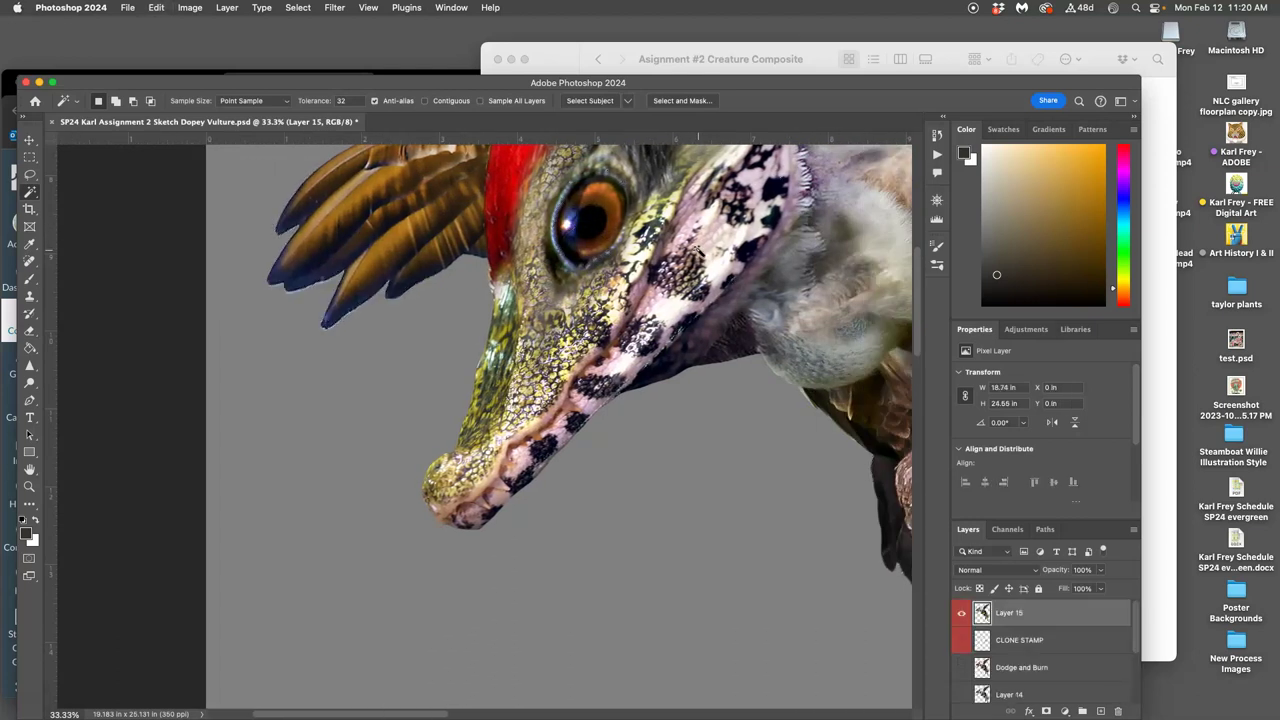
# Select the empty background around the creature with the non-contiguous Magic Wand, and invert the selection.
pyautogui.hscroll(8, 704, 313)
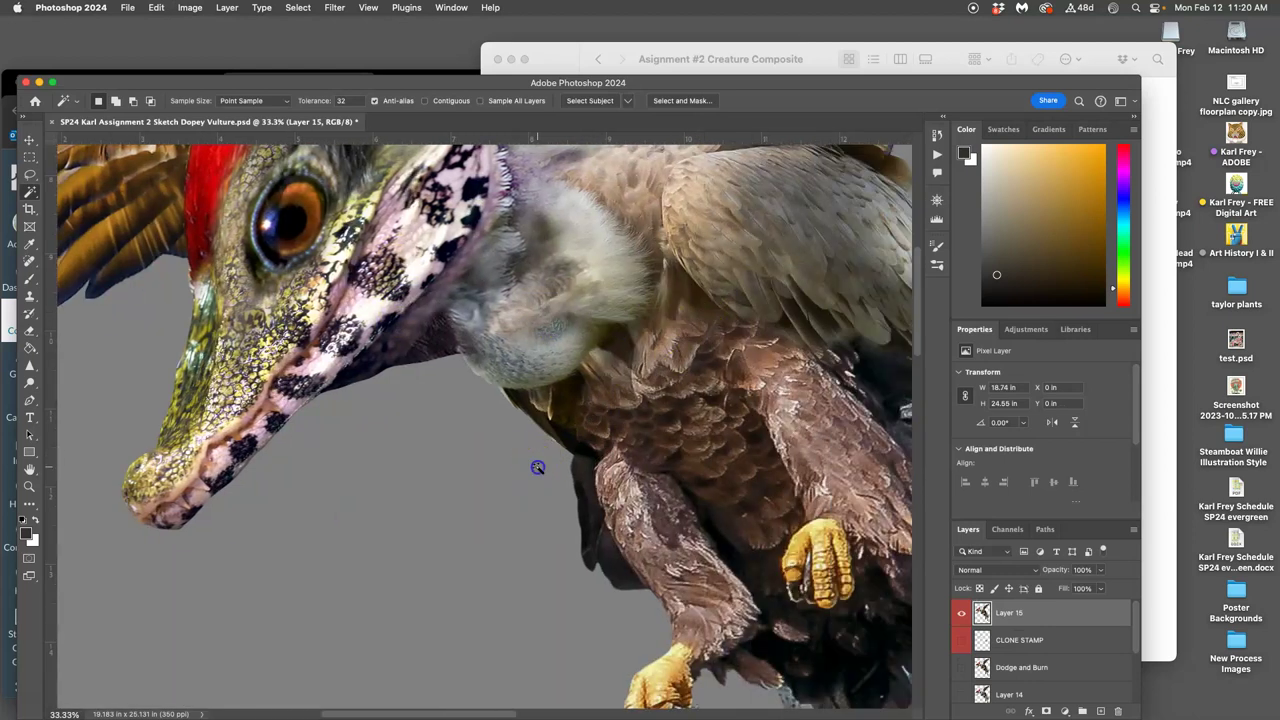
pyautogui.click(541, 466)
pyautogui.scroll(-5, 543, 468)
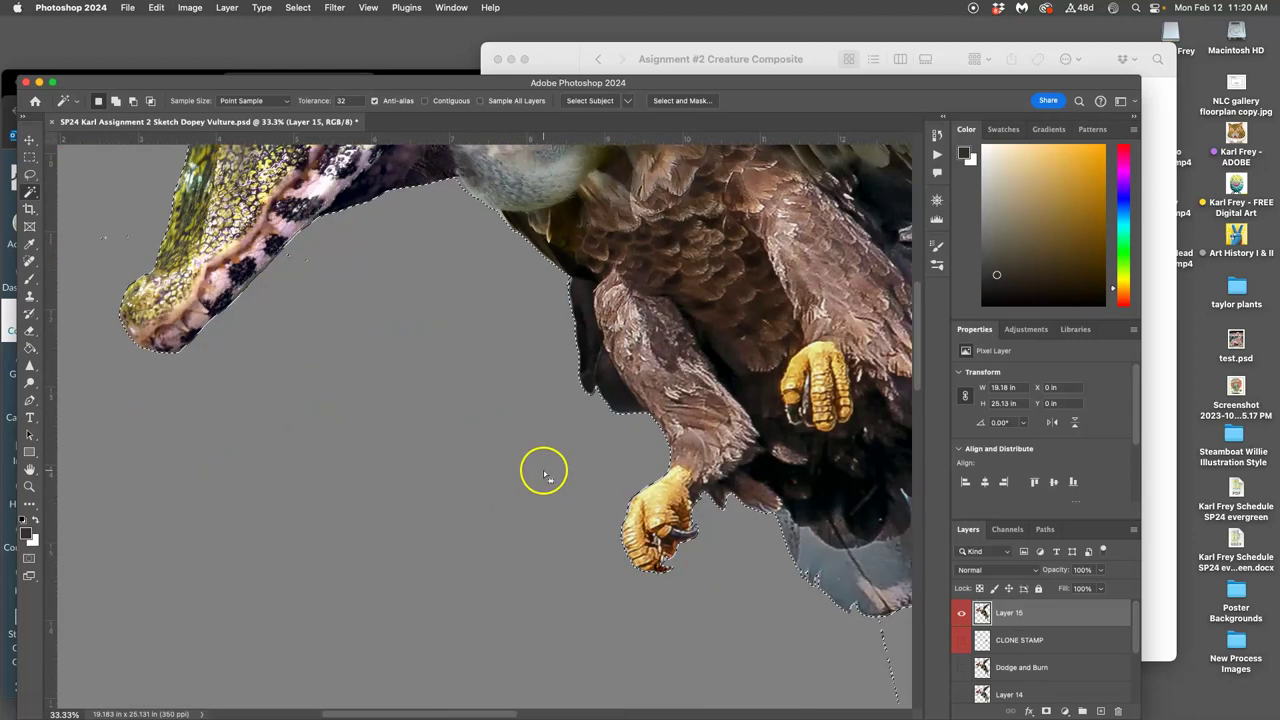
pyautogui.press('super+equal')
pyautogui.hscroll(6, 731, 505)
pyautogui.scroll(-12, 731, 505)
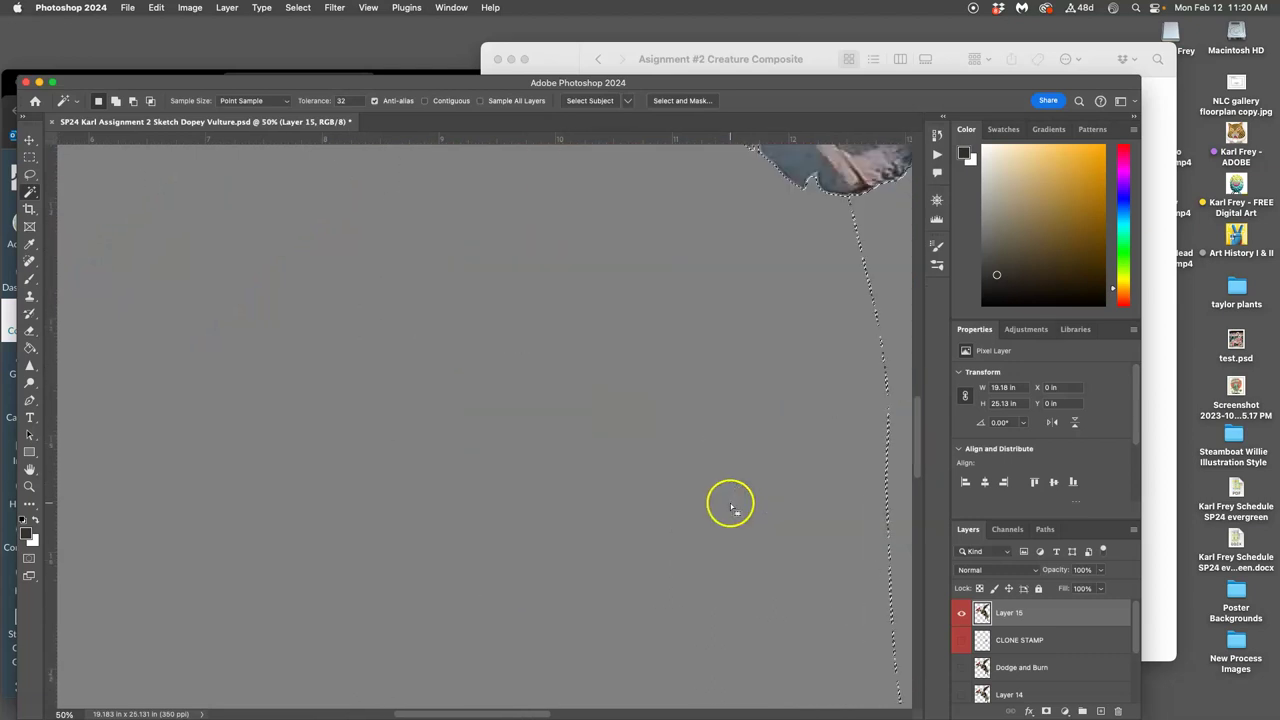
pyautogui.hscroll(15, 724, 506)
pyautogui.hscroll(-5, 692, 500)
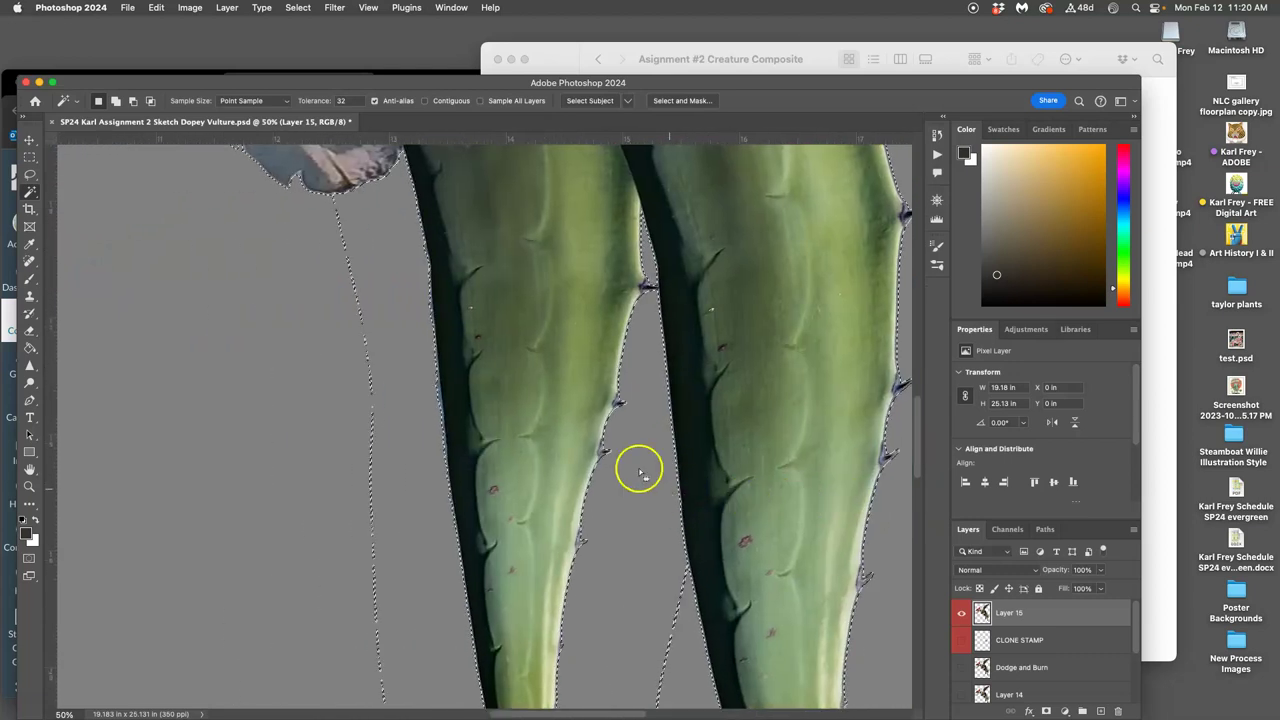
pyautogui.press('shift+super+i')
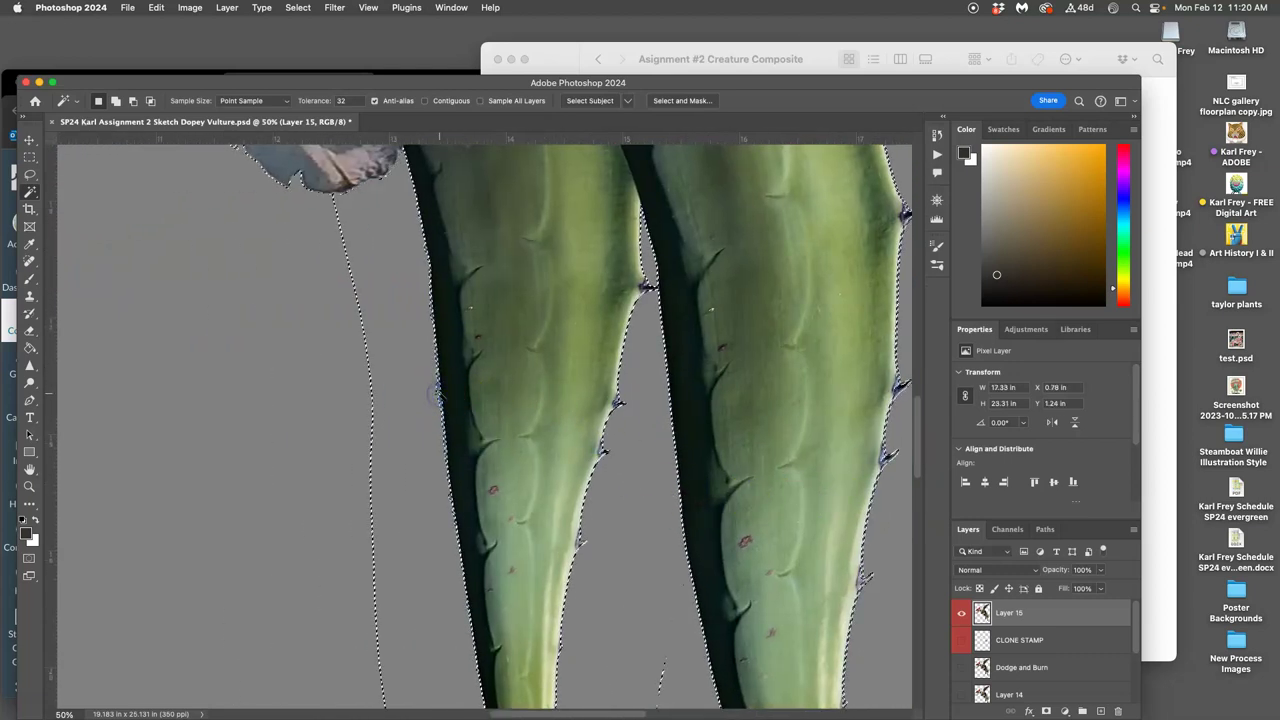
# Refine the creature selection in Select and Mask with a 2 px radius and 1.6 px feather.
pyautogui.click(681, 101)
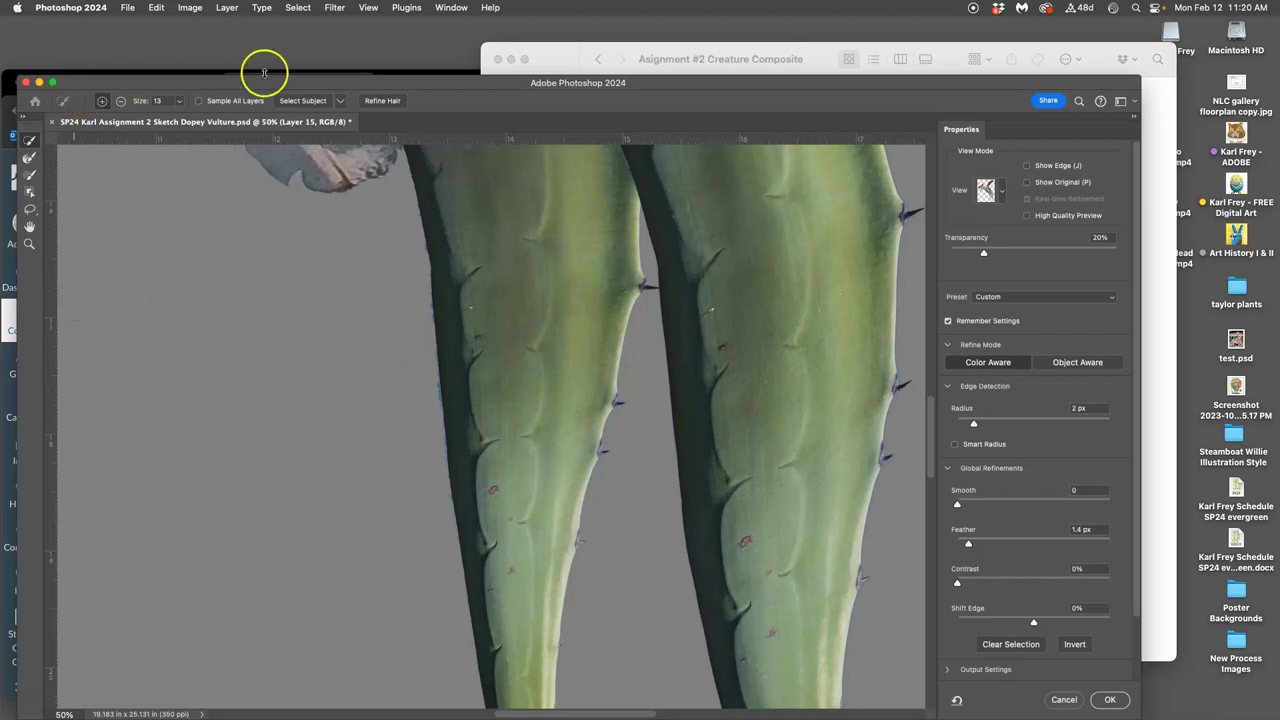
pyautogui.moveTo(185, 85); pyautogui.dragTo(241, 45)
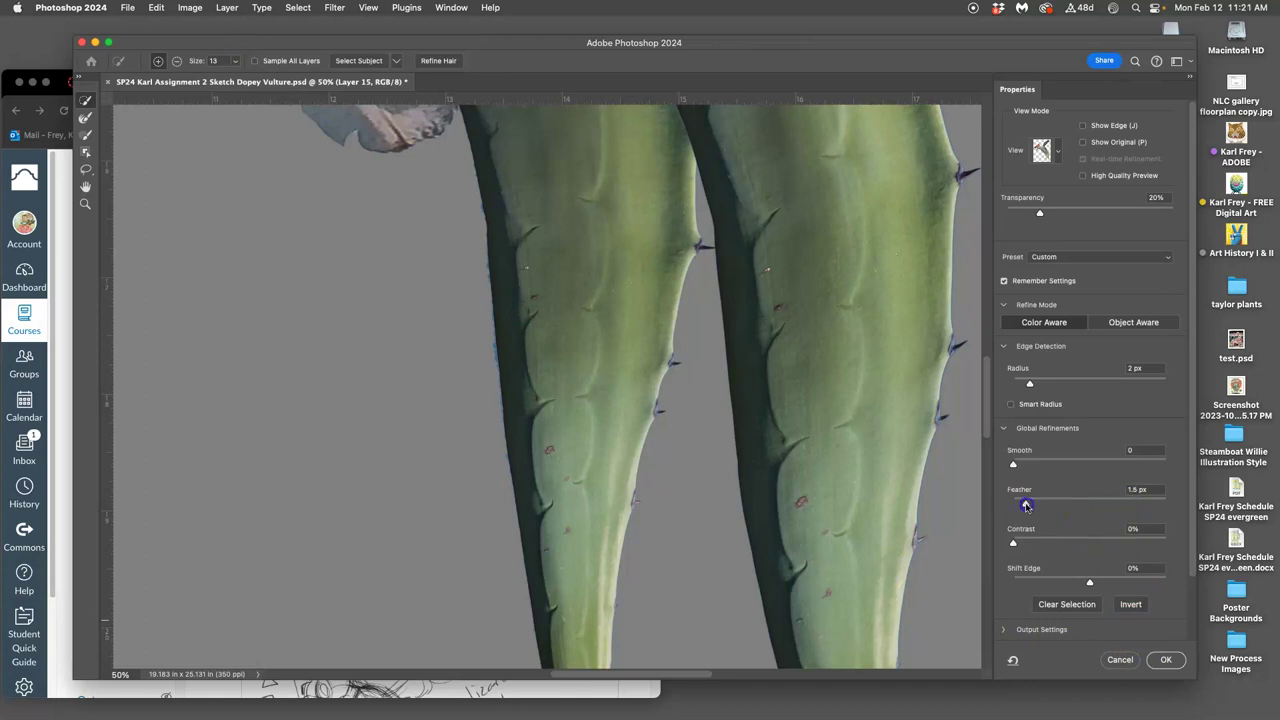
pyautogui.click(1165, 659)
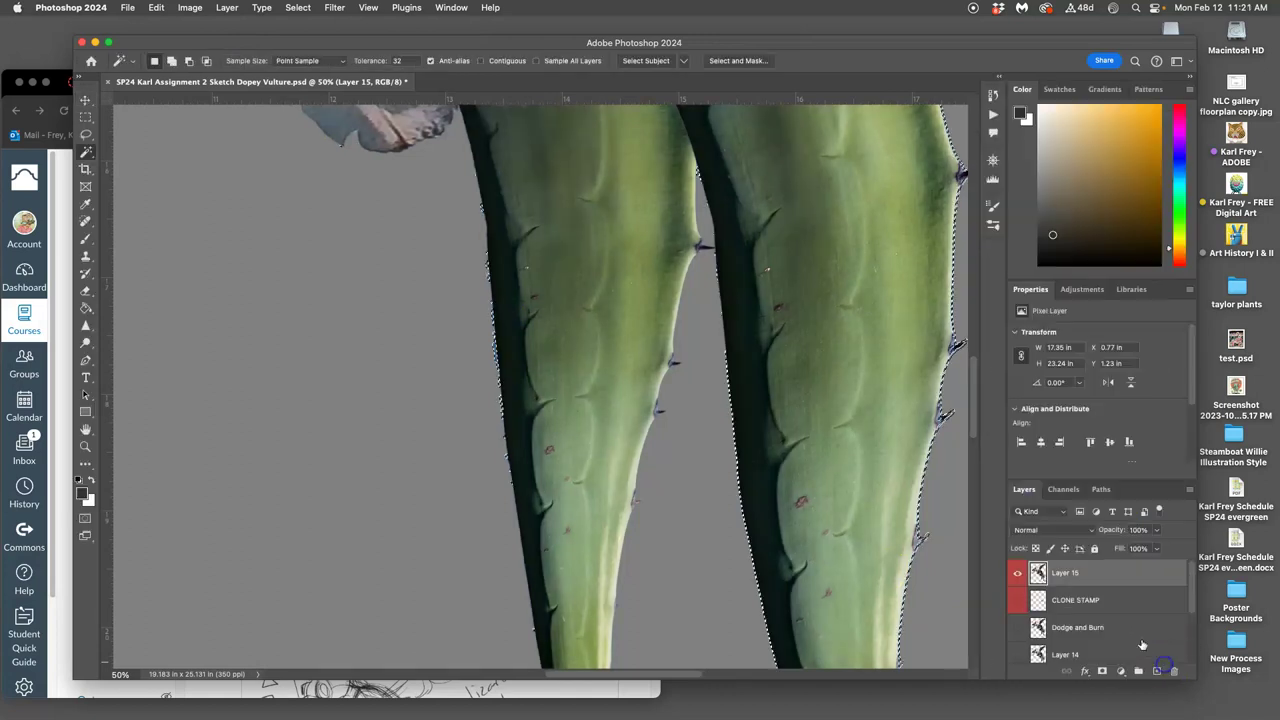
# Erase the fringe along the dark outer edge of the shorter green tail with the Eraser at 100% opacity.
pyautogui.click(86, 291)
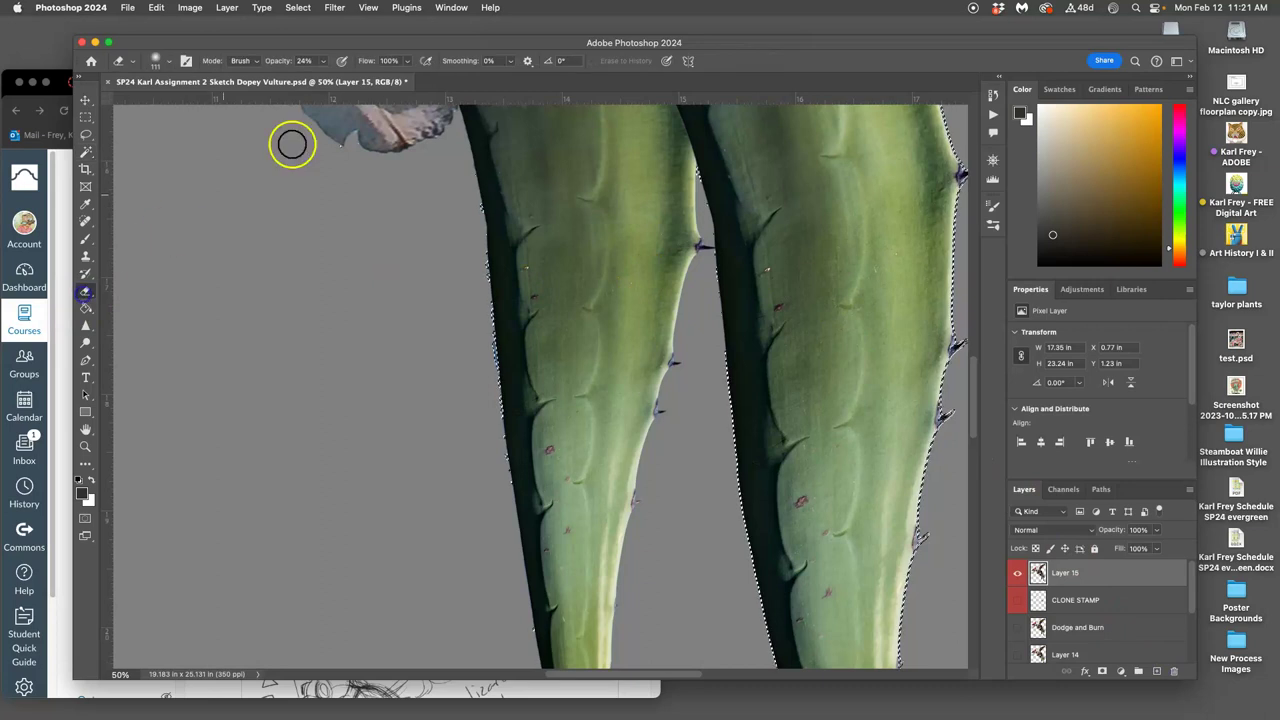
pyautogui.click(323, 61)
pyautogui.moveTo(325, 80); pyautogui.dragTo(416, 80)
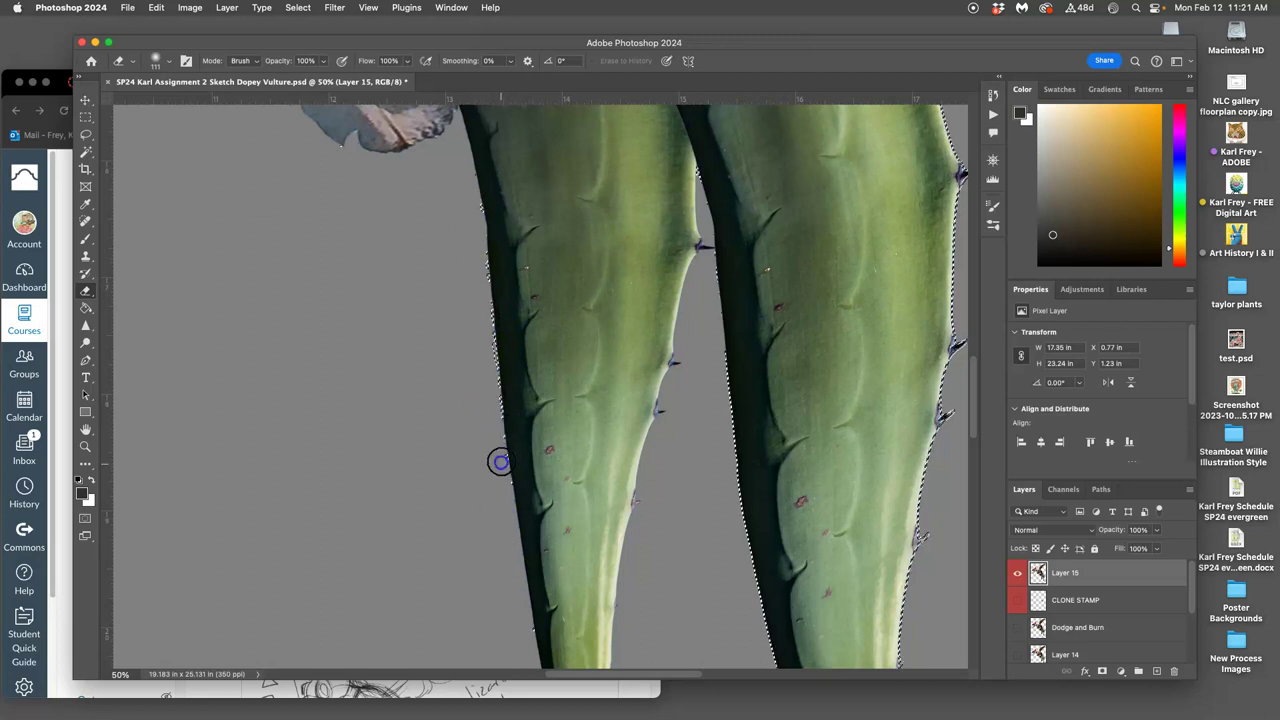
pyautogui.press('super+plus')
pyautogui.press('super+plus')
pyautogui.press('super+plus')
pyautogui.moveTo(448, 486)
pyautogui.mouseDown()
pyautogui.moveTo(434, 486)
pyautogui.moveTo(346, 110)
pyautogui.moveTo(351, 234)
pyautogui.mouseUp()
pyautogui.press('space')
pyautogui.moveTo(392, 536); pyautogui.dragTo(395, 201)
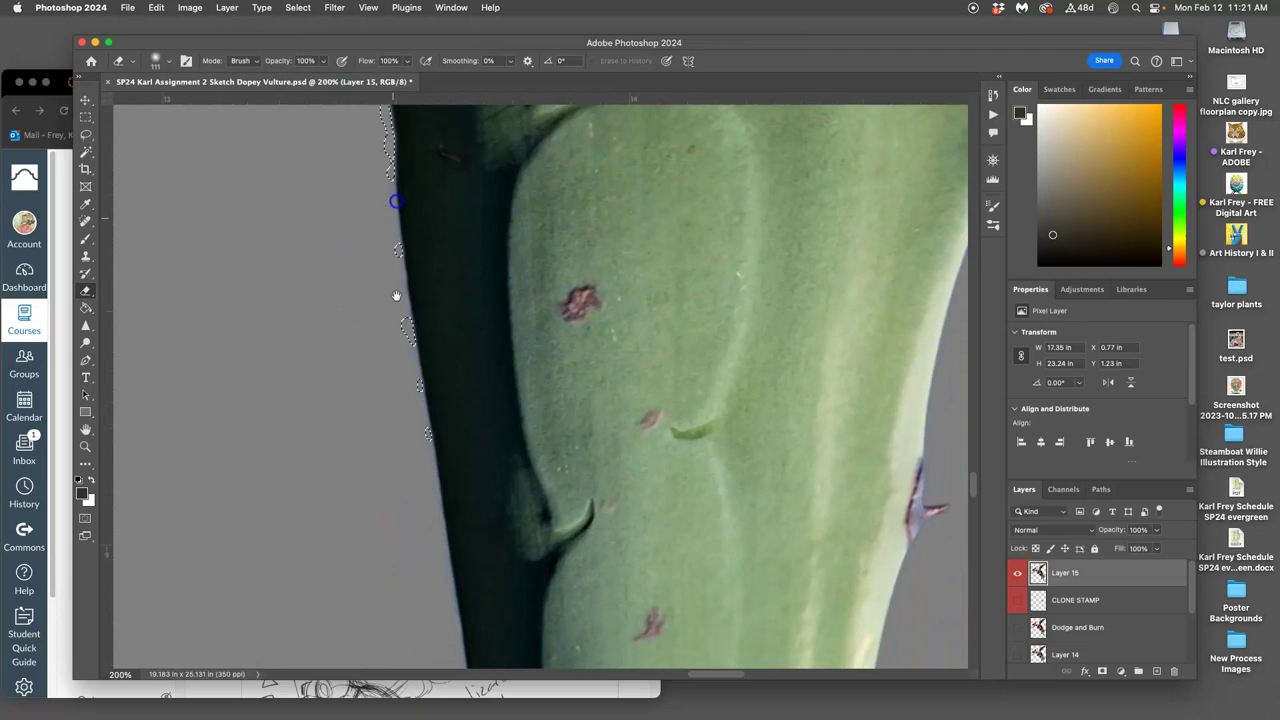
pyautogui.moveTo(441, 279); pyautogui.dragTo(431, 314)
pyautogui.press('space')
pyautogui.moveTo(462, 550)
pyautogui.mouseDown()
pyautogui.moveTo(414, 323)
pyautogui.moveTo(414, 239)
pyautogui.mouseUp()
pyautogui.moveTo(452, 594)
pyautogui.mouseDown()
pyautogui.moveTo(421, 430)
pyautogui.moveTo(440, 540)
pyautogui.mouseUp()
pyautogui.press('space')
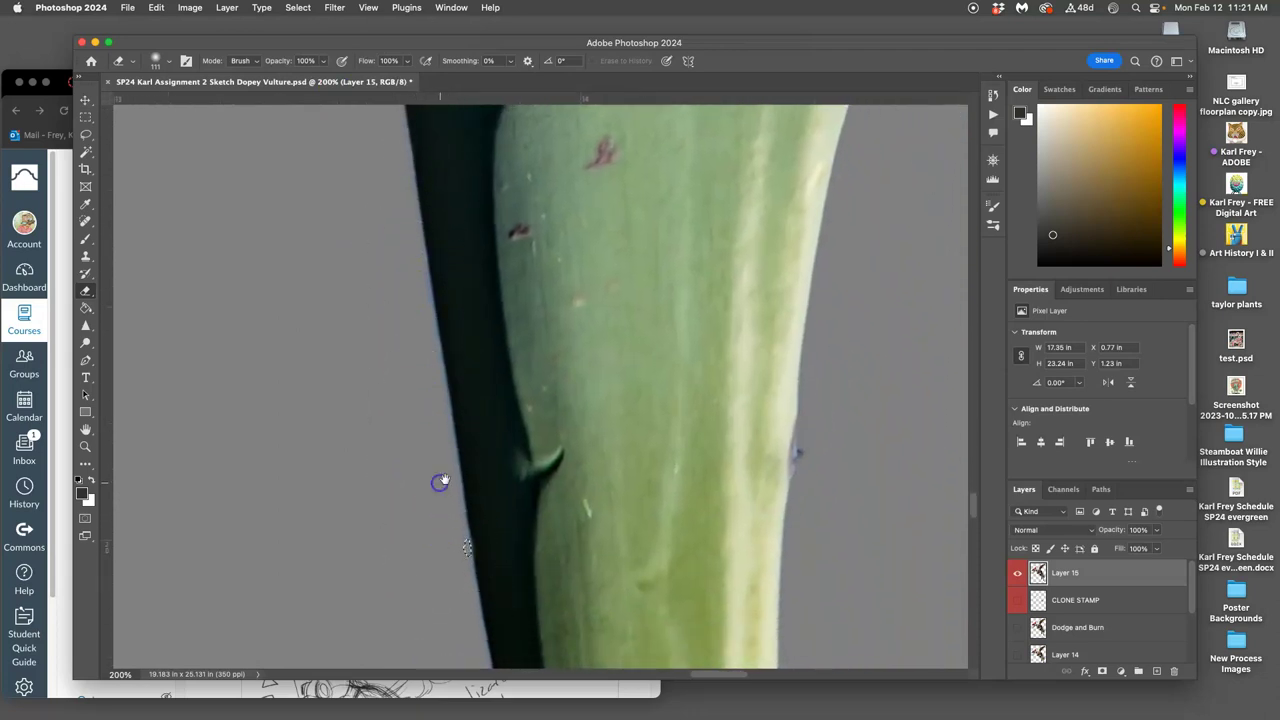
# Erase the fringe along the dark edge of the longer green tail down to its tip.
pyautogui.moveTo(455, 482); pyautogui.dragTo(360, 92)
pyautogui.moveTo(651, 326); pyautogui.dragTo(438, 430)
pyautogui.moveTo(779, 304); pyautogui.dragTo(526, 494)
pyautogui.moveTo(603, 205)
pyautogui.mouseDown()
pyautogui.moveTo(614, 320)
pyautogui.moveTo(561, 67)
pyautogui.moveTo(763, 583)
pyautogui.moveTo(584, 256)
pyautogui.mouseUp()
pyautogui.scroll(-6, 584, 257)
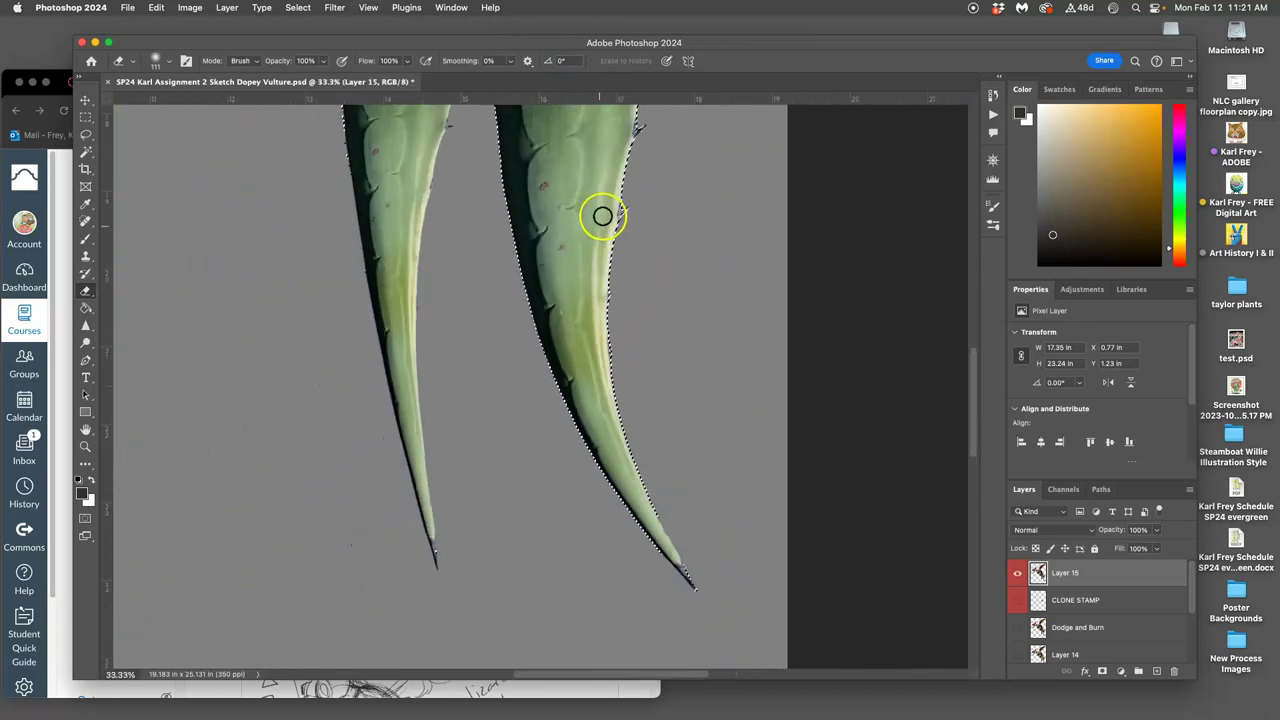
pyautogui.click(523, 151)
pyautogui.moveTo(498, 124); pyautogui.dragTo(505, 226)
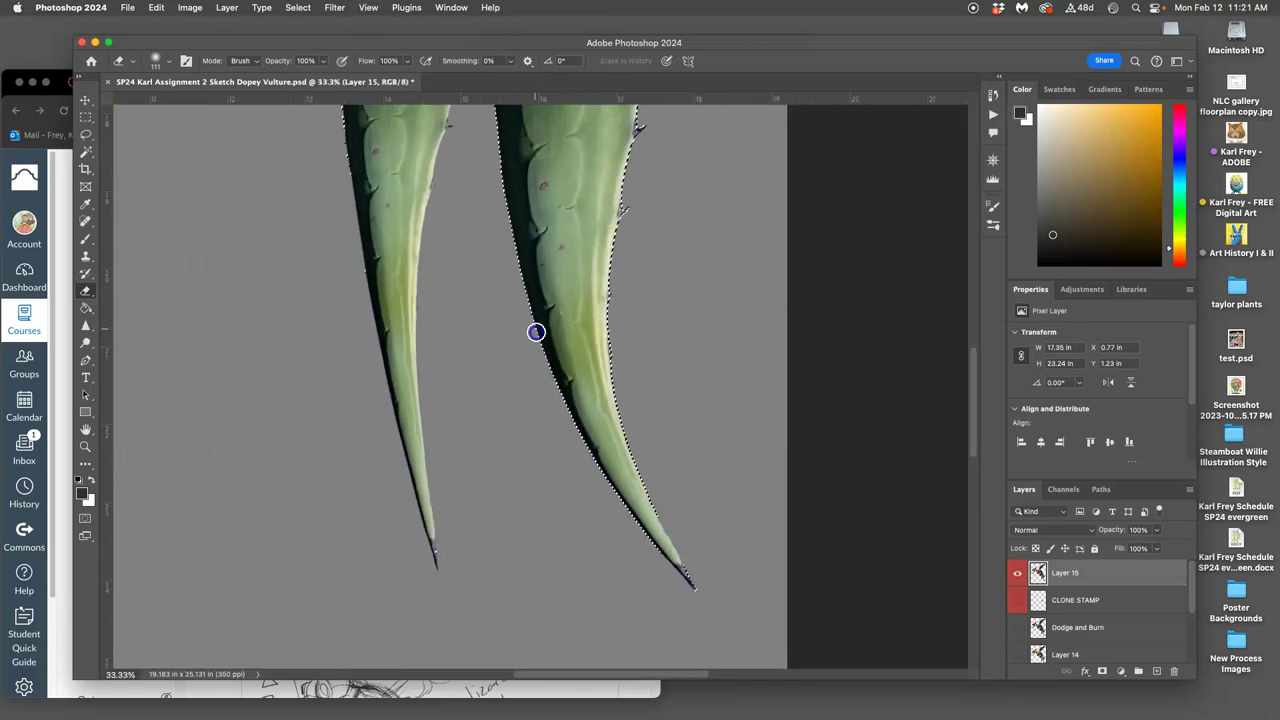
pyautogui.moveTo(640, 545); pyautogui.dragTo(651, 548)
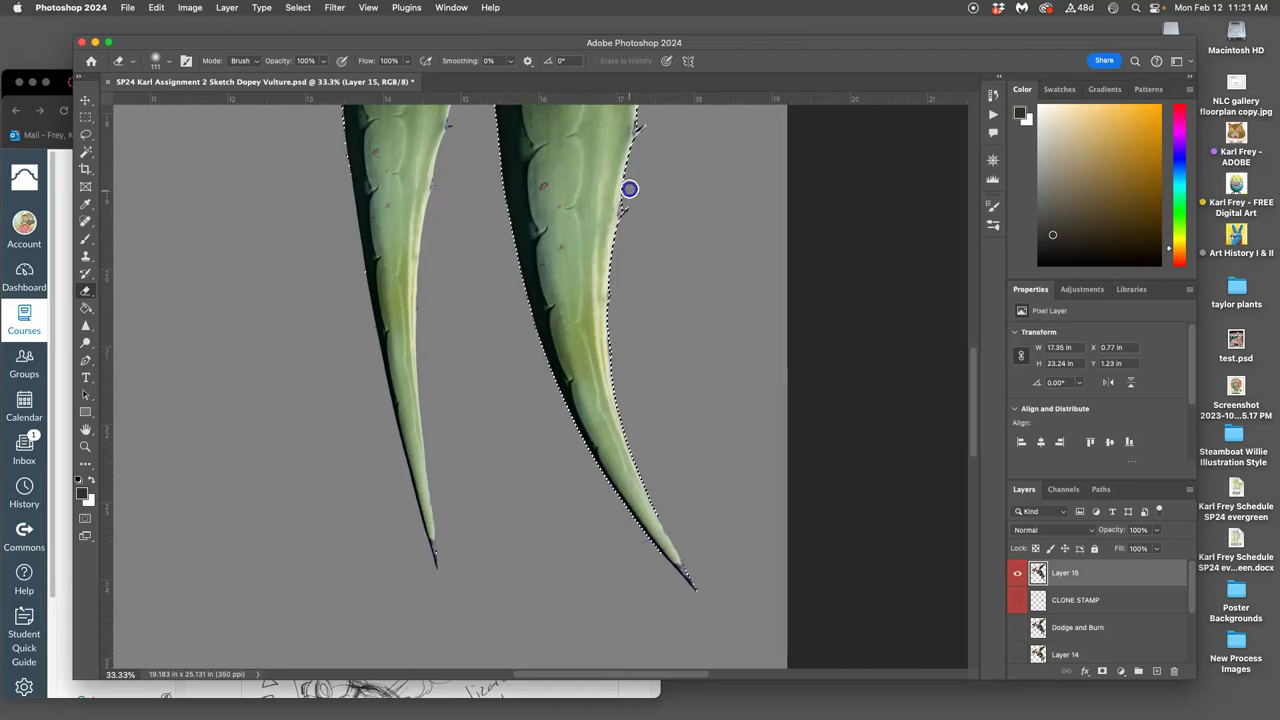
# Erase the fringe along the thorny outer edge of the longer tail and around the adjoining tail feathers.
pyautogui.moveTo(651, 149); pyautogui.dragTo(565, 453)
pyautogui.click(546, 149)
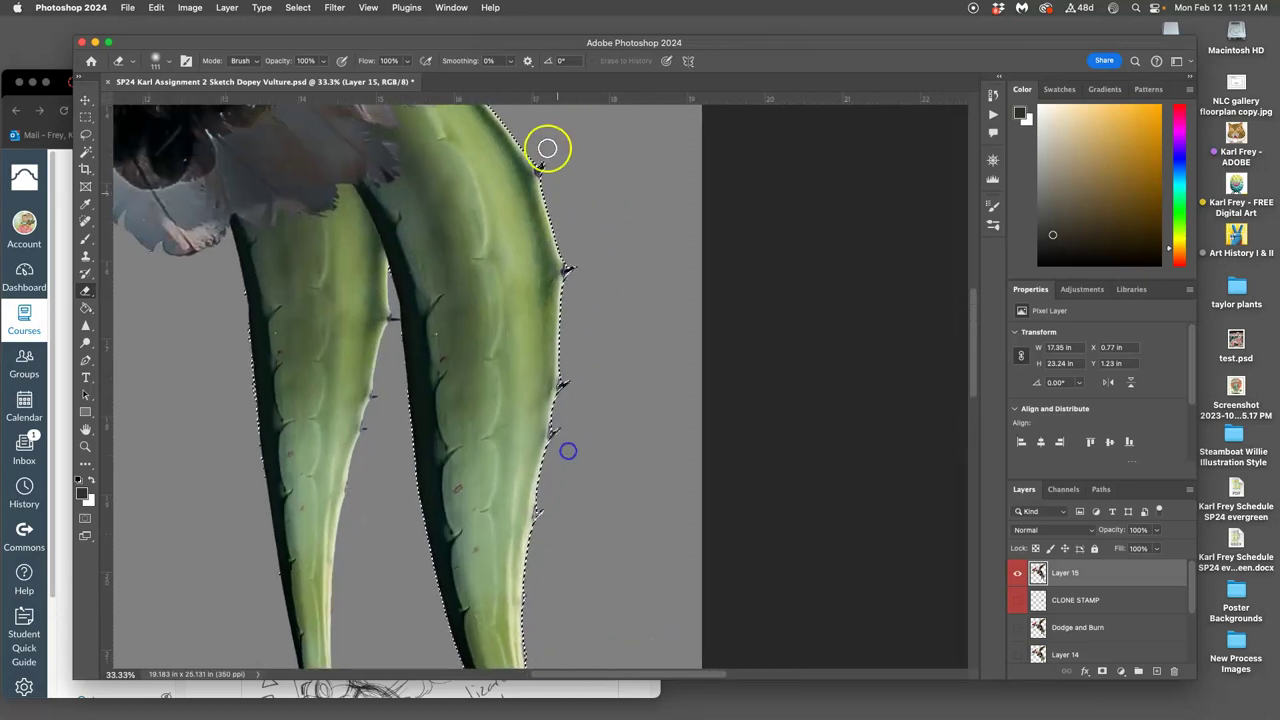
pyautogui.moveTo(566, 289); pyautogui.dragTo(570, 525)
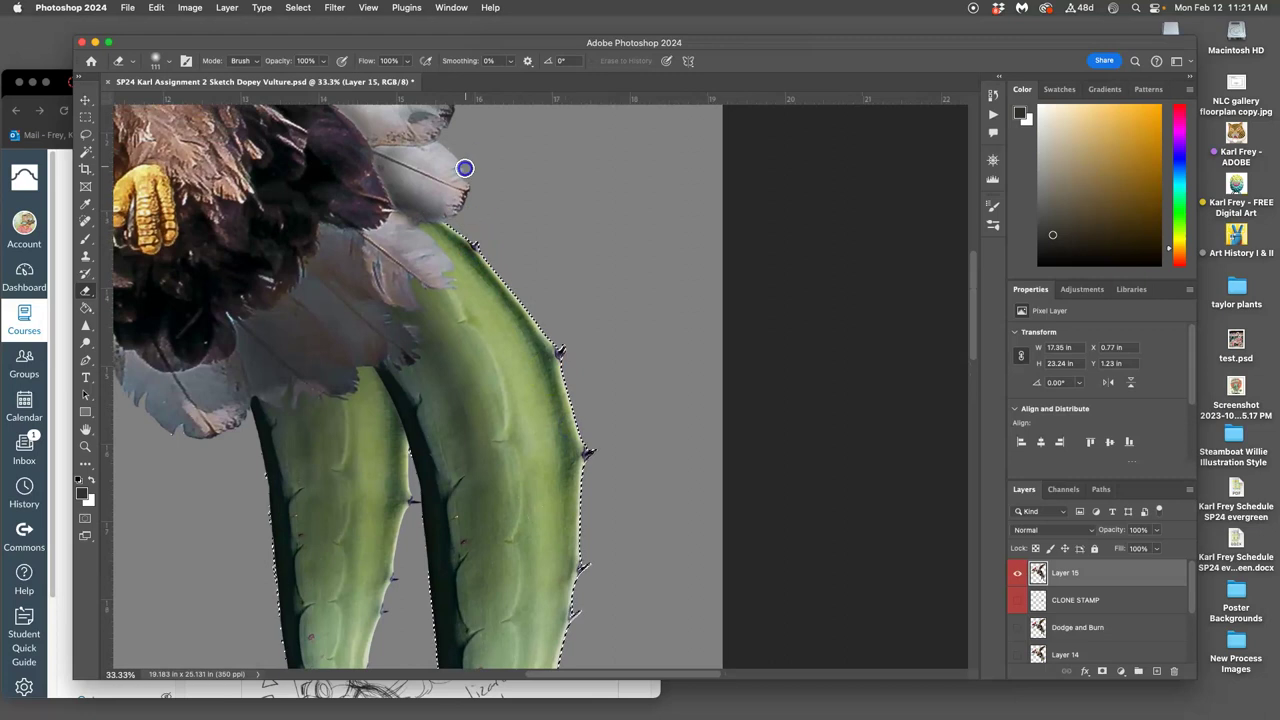
pyautogui.moveTo(491, 189); pyautogui.dragTo(537, 372)
pyautogui.moveTo(506, 286)
pyautogui.mouseDown()
pyautogui.moveTo(454, 240)
pyautogui.moveTo(521, 276)
pyautogui.moveTo(640, 155)
pyautogui.mouseUp()
pyautogui.moveTo(386, 516)
pyautogui.mouseDown()
pyautogui.moveTo(403, 523)
pyautogui.moveTo(398, 540)
pyautogui.mouseUp()
# Clear the current selection and select the surrounding background with the Magic Wand set to Contiguous.
pyautogui.press('super+minus')
pyautogui.press('super+minus')
pyautogui.press('super+minus')
pyautogui.press('super+minus')
pyautogui.press('super+minus')
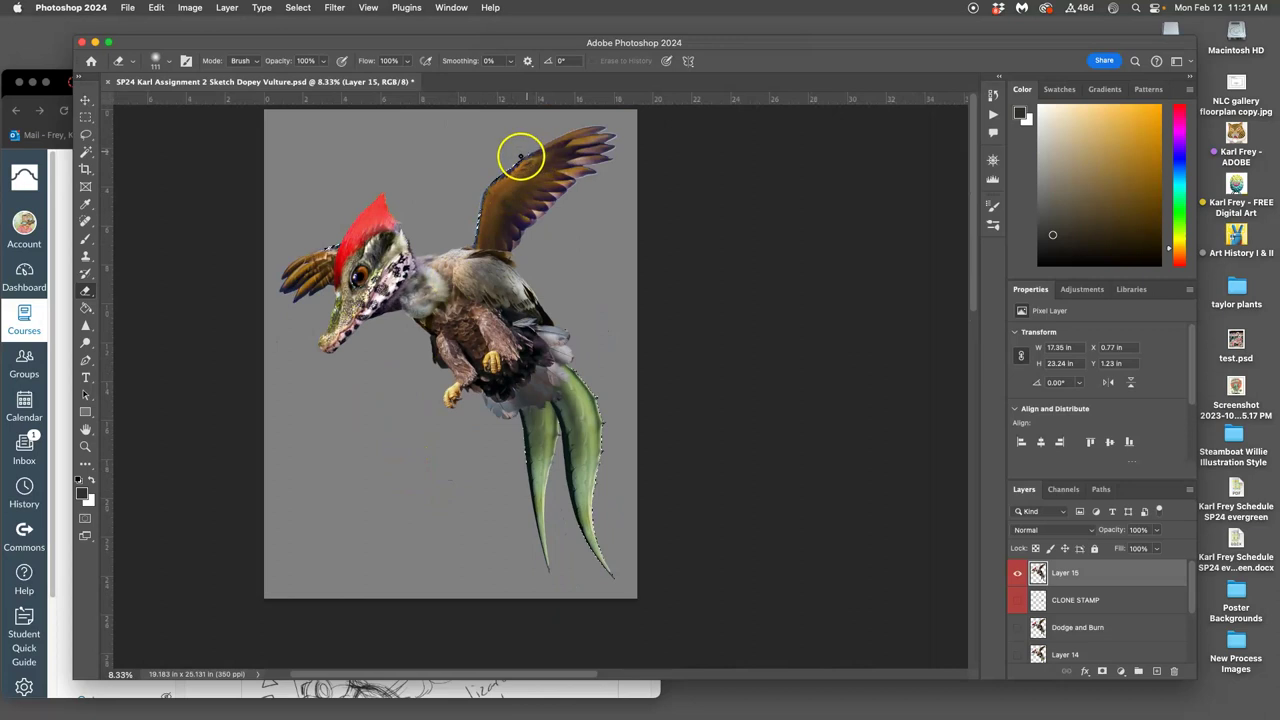
pyautogui.press('super+d')
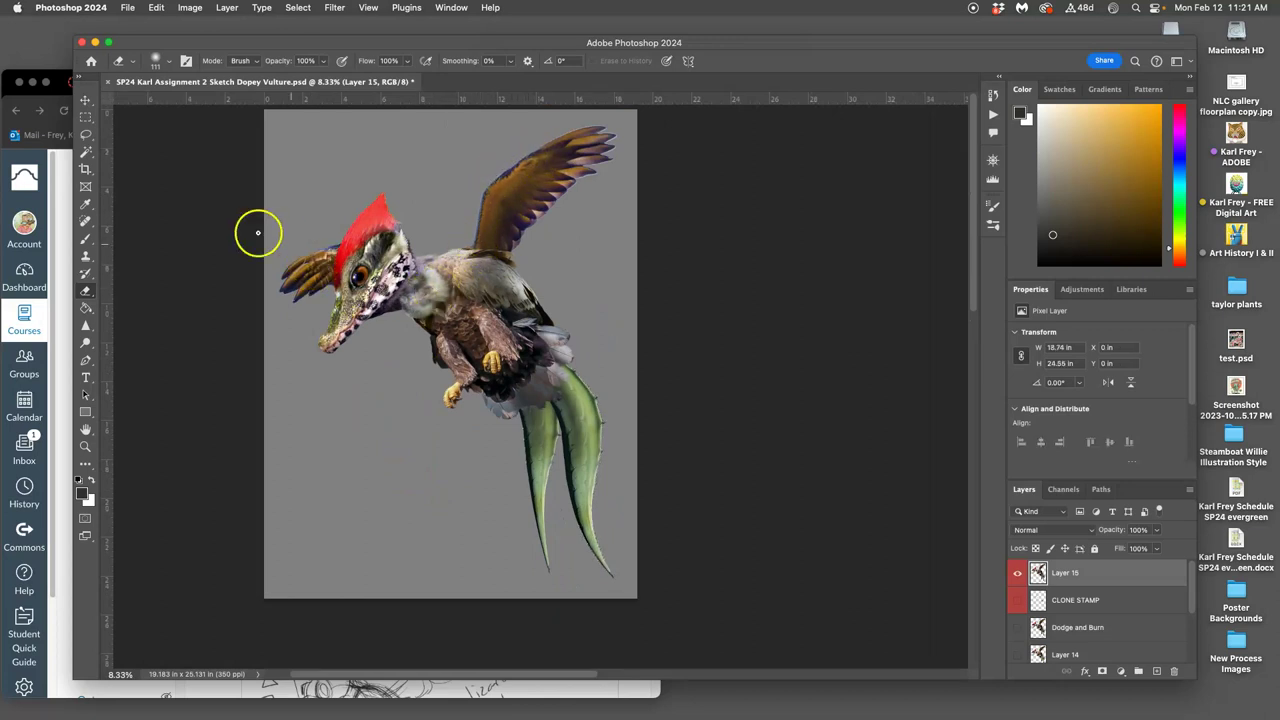
pyautogui.click(85, 155)
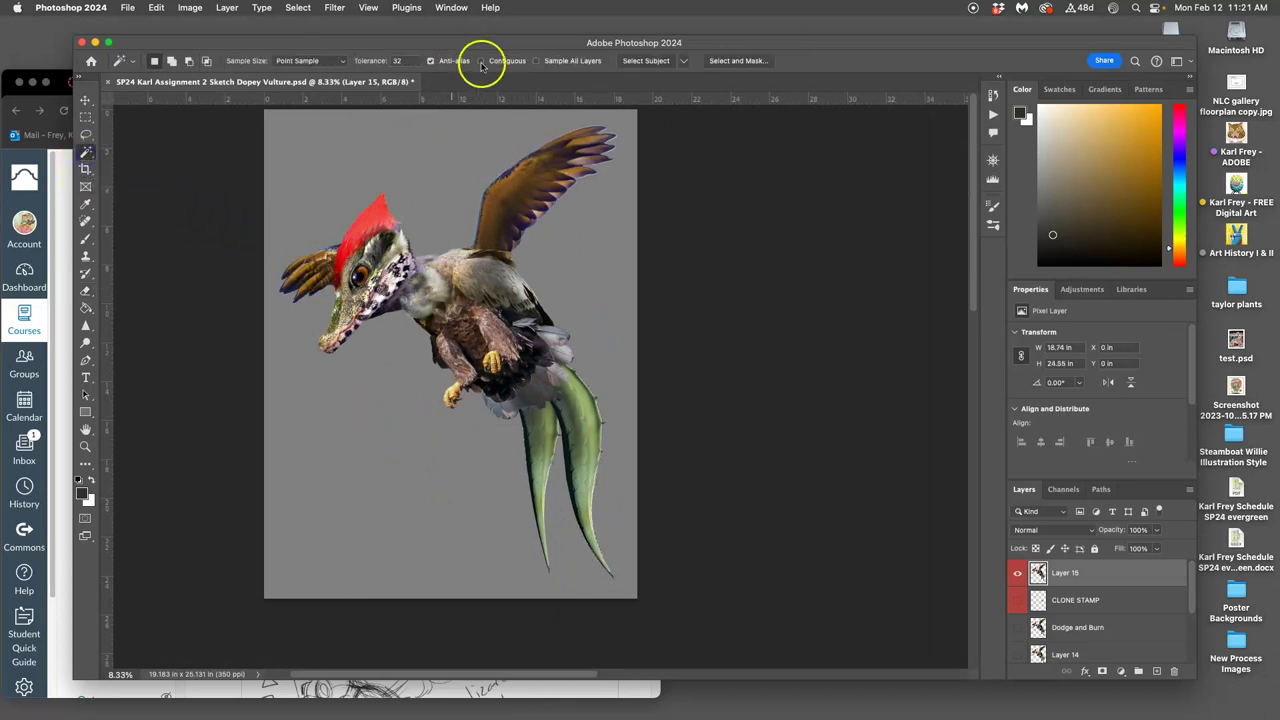
pyautogui.click(457, 165)
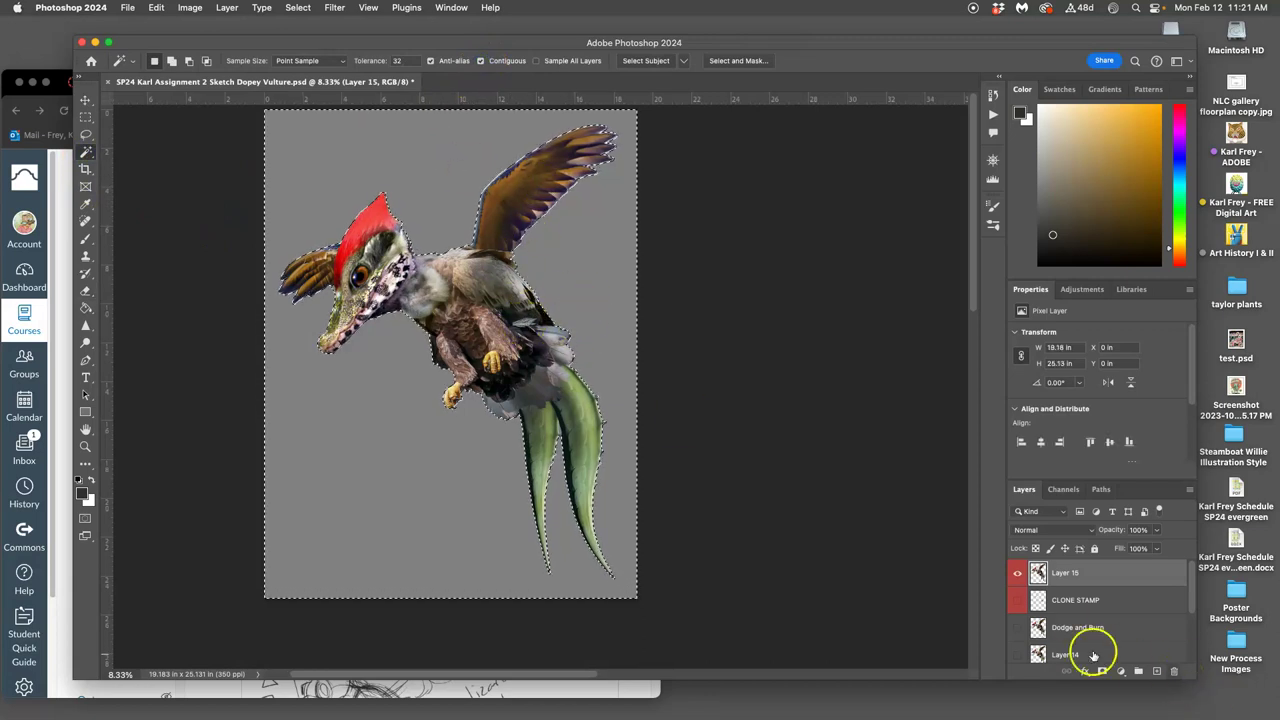
# Check the background selection by toggling the visibility of Layer 0 and Layer 15.
pyautogui.scroll(-5, 1075, 630)
pyautogui.click(1019, 650)
pyautogui.click(1019, 650)
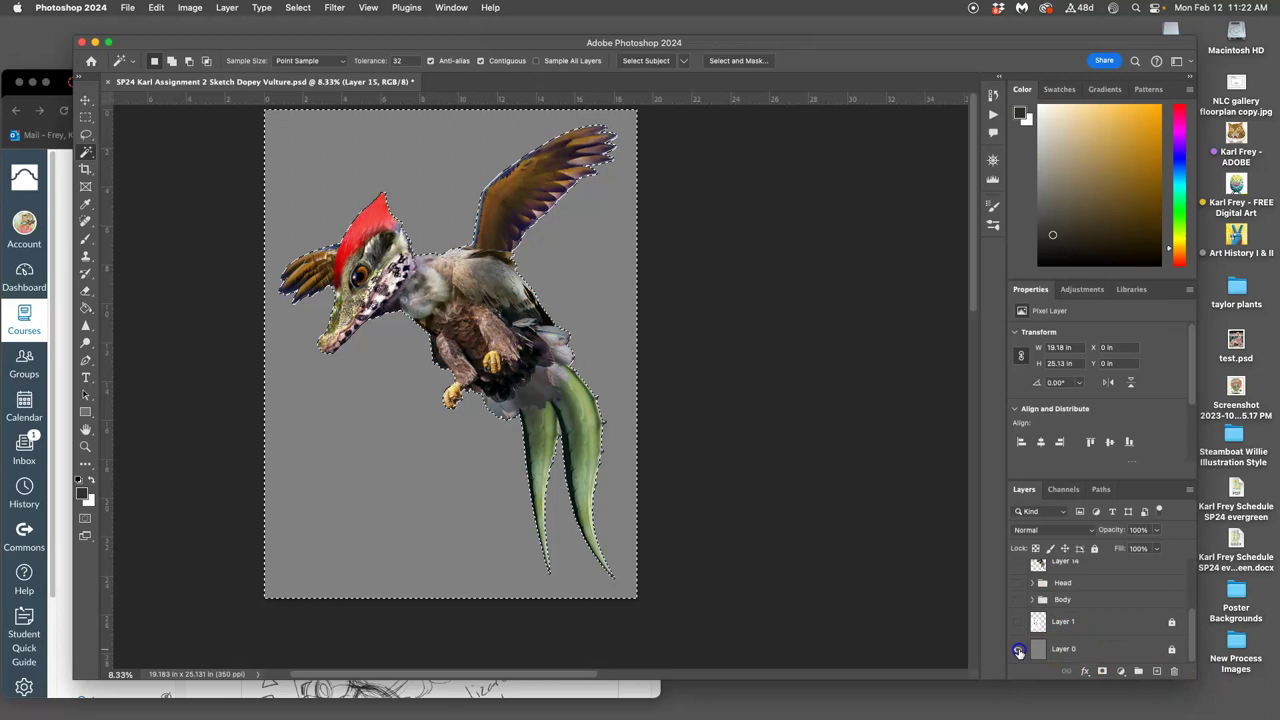
pyautogui.scroll(5, 1020, 600)
pyautogui.click(1017, 573)
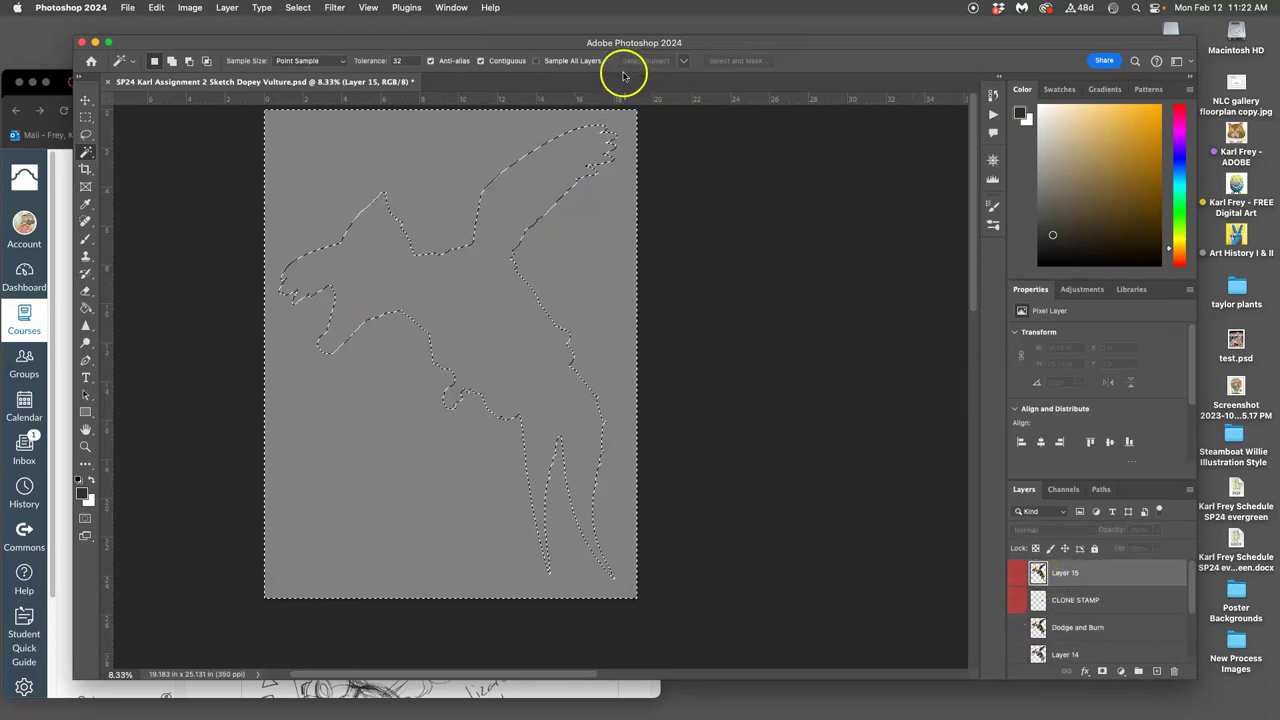
pyautogui.moveTo(814, 43); pyautogui.dragTo(812, 63)
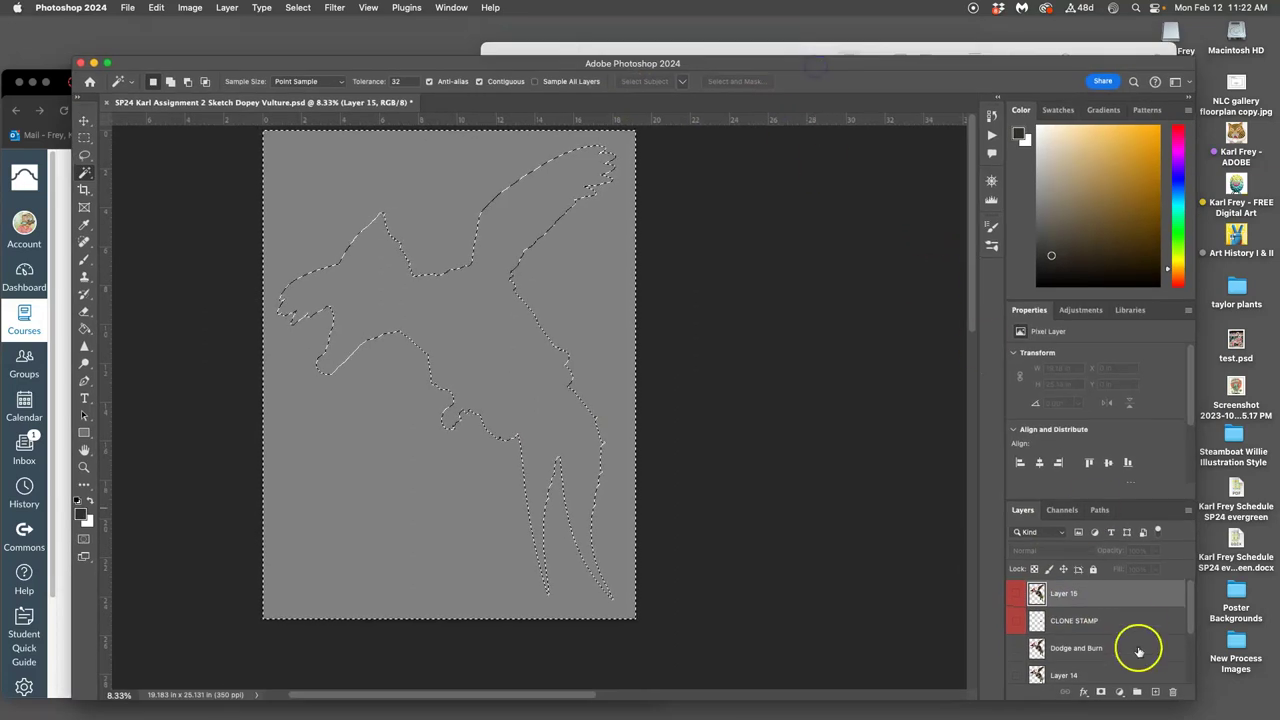
pyautogui.click(1016, 593)
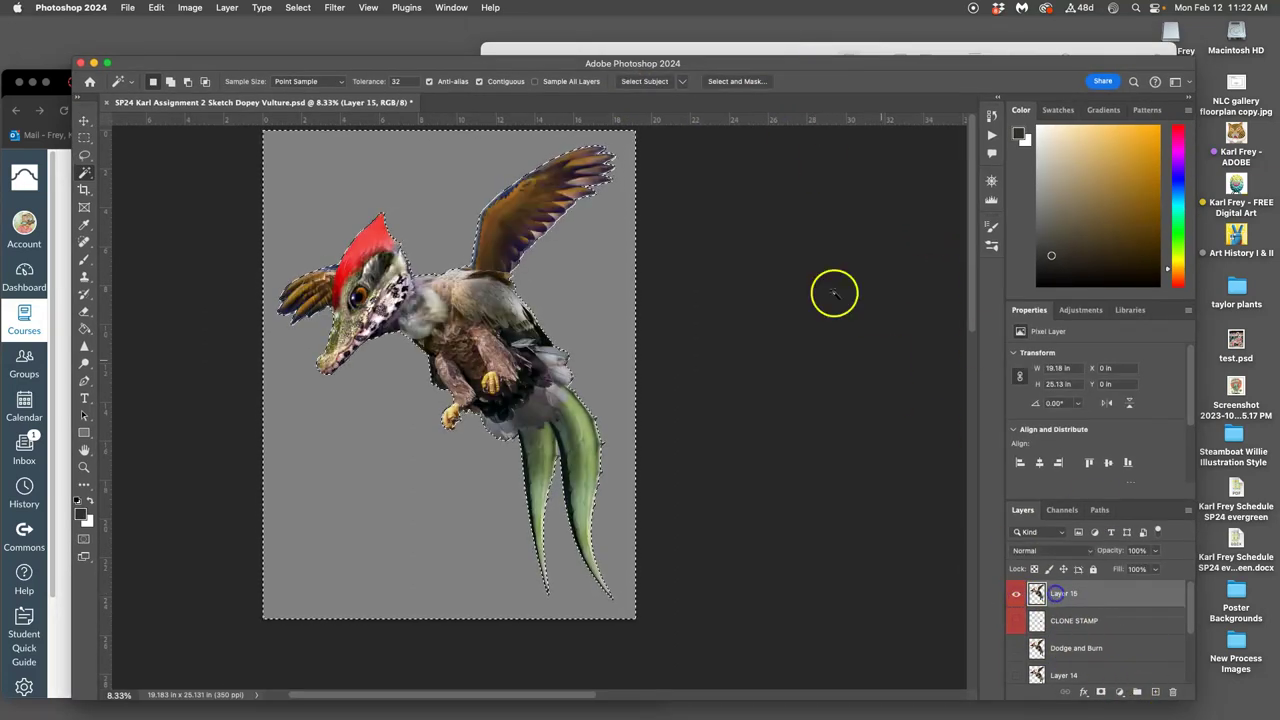
# Refine the background selection with a 2 px radius and 1.6 px feather, and delete its contents from Layer 15.
pyautogui.click(737, 87)
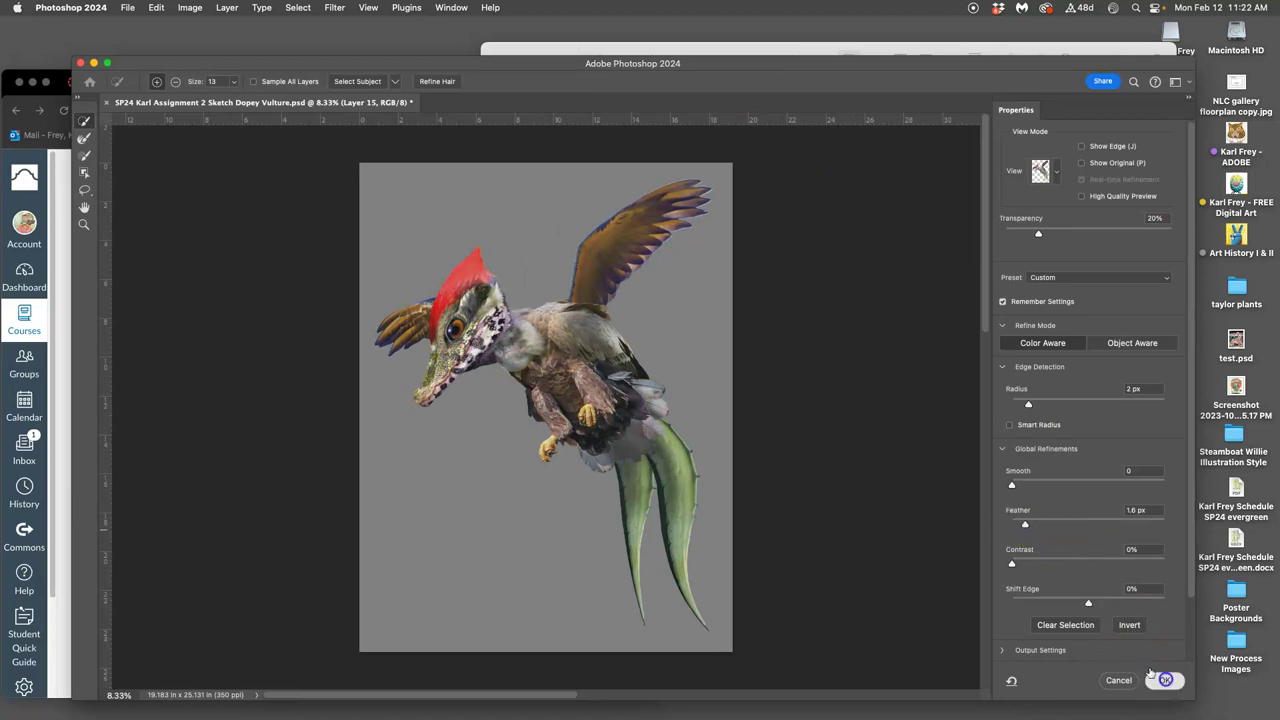
pyautogui.click(1163, 680)
pyautogui.press('super+plus')
pyautogui.press('super+plus')
pyautogui.press('super+plus')
pyautogui.press('super+plus')
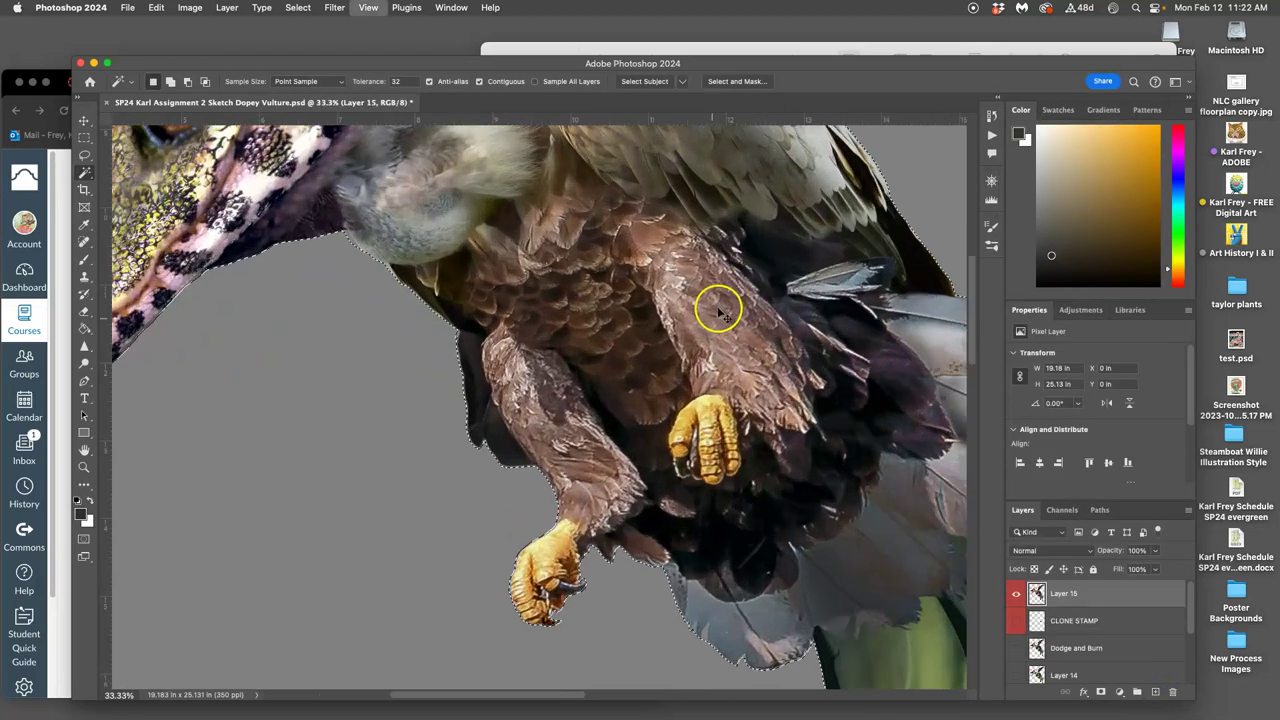
pyautogui.press('super+plus')
pyautogui.scroll(1, 737, 286)
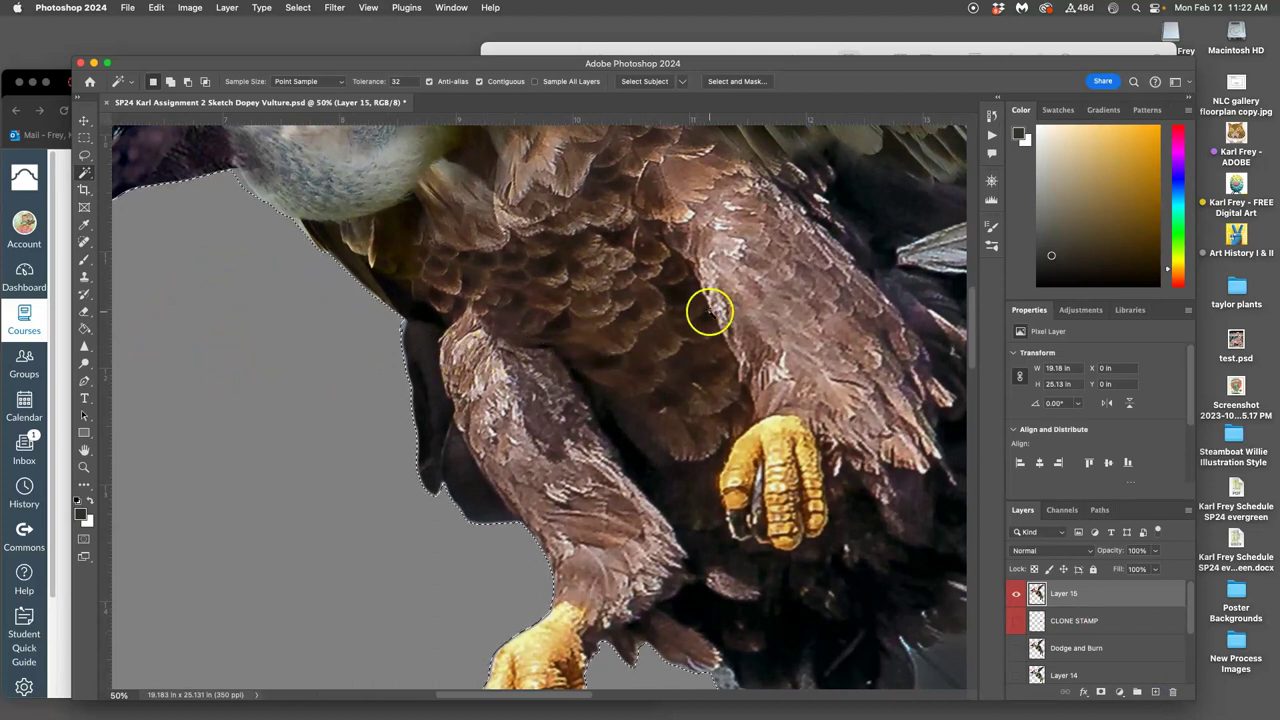
pyautogui.scroll(10, 710, 311)
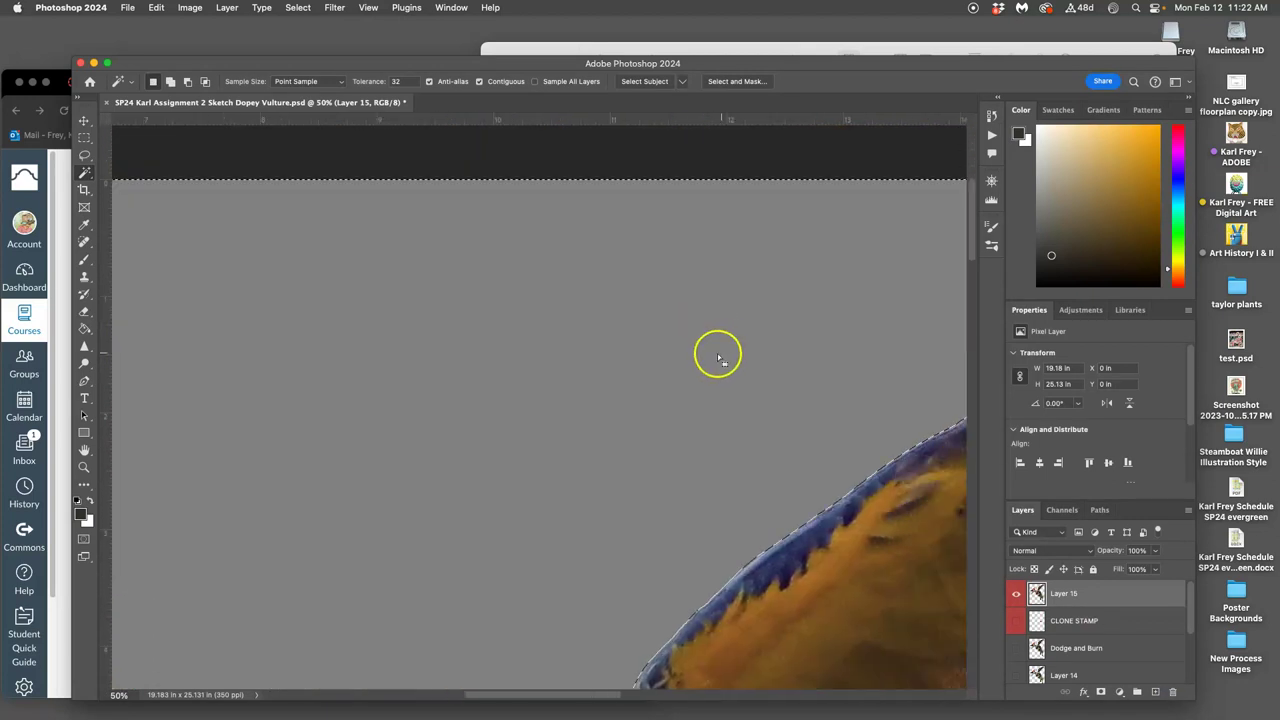
pyautogui.hscroll(15, 718, 357)
pyautogui.hscroll(-5, 711, 354)
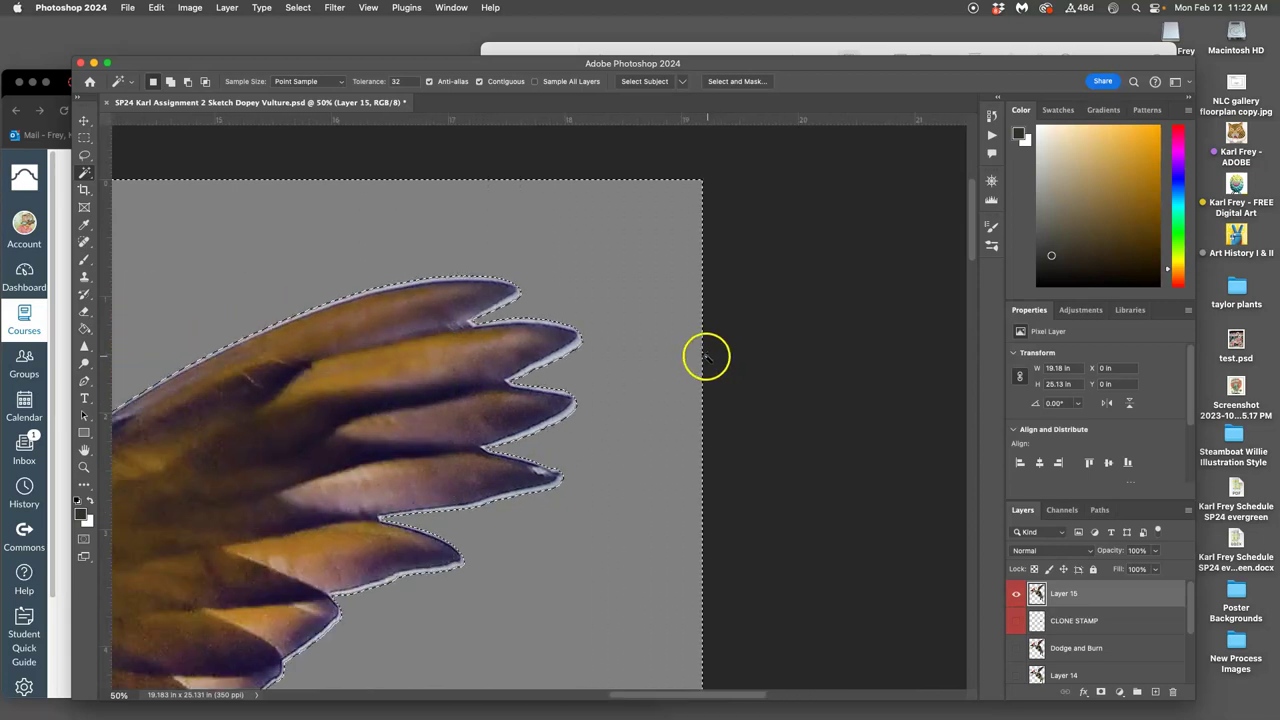
pyautogui.press('Delete')
pyautogui.press('cmd+d')
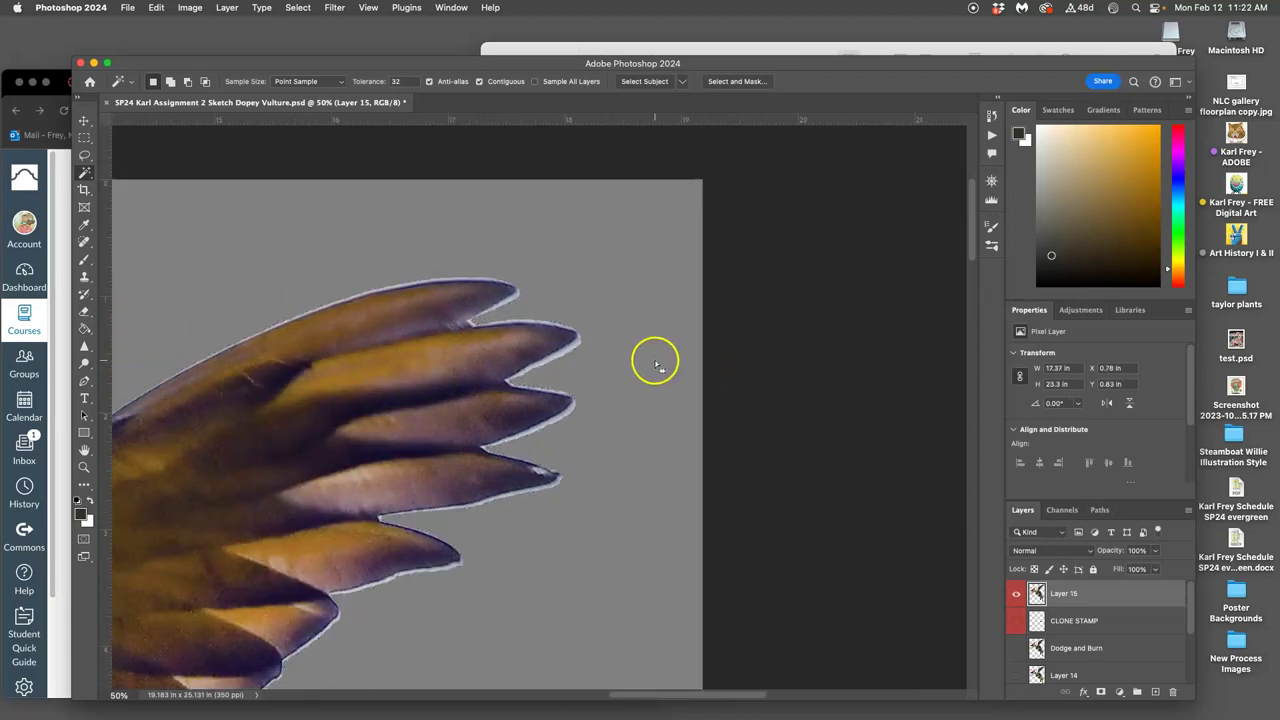
# Select the pale fringe around the large wing's feather tips with the Magic Wand, adding each separate stretch to the selection.
pyautogui.hscroll(-3, 643, 377)
pyautogui.scroll(-3, 643, 371)
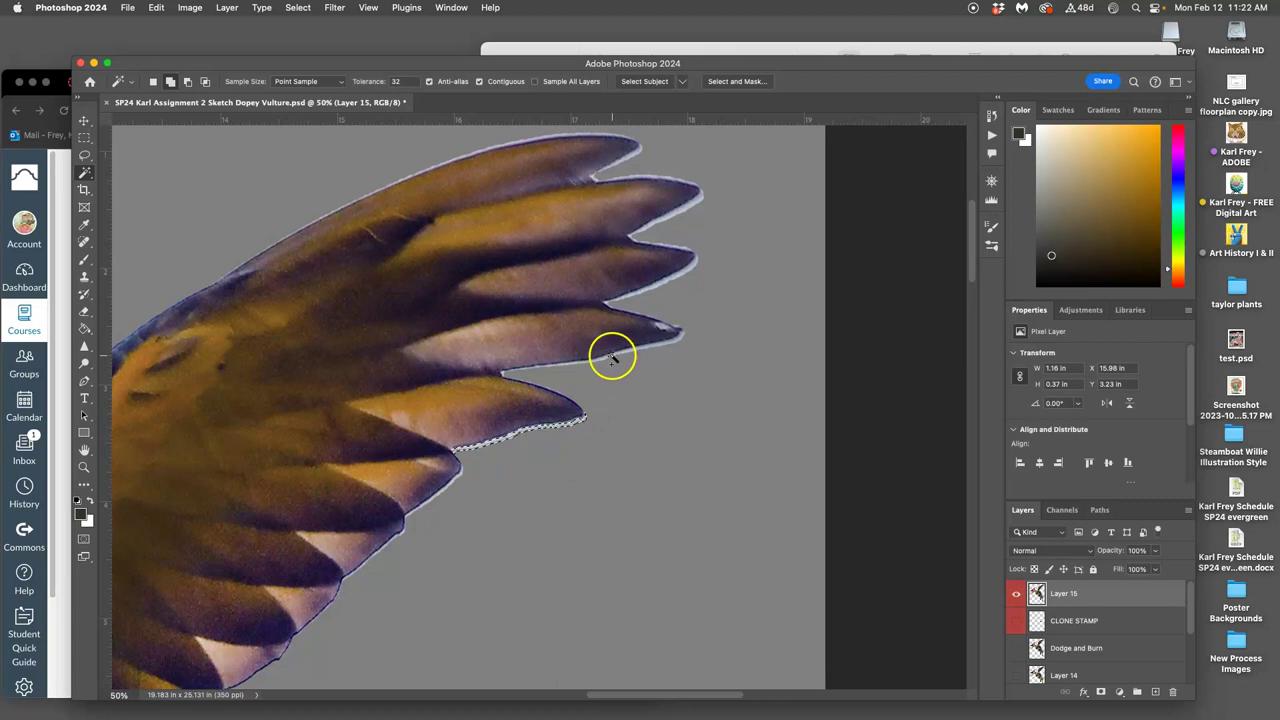
pyautogui.click(678, 222)
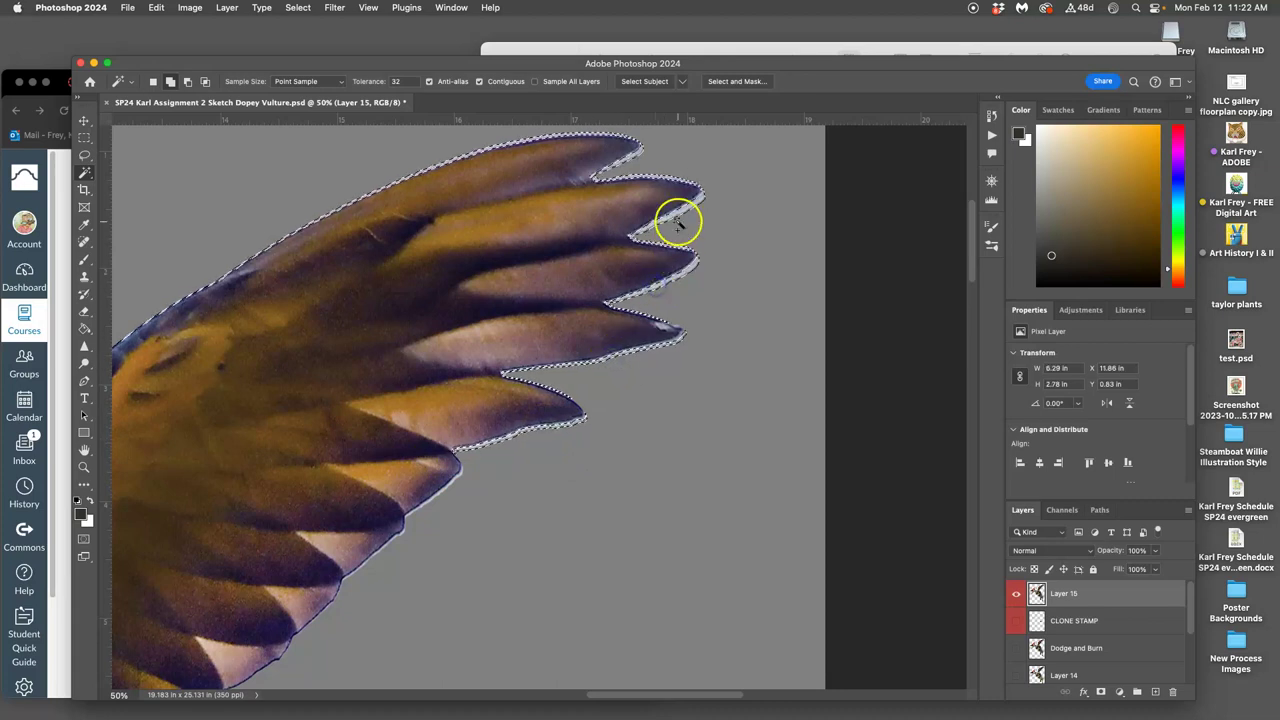
pyautogui.click(457, 481)
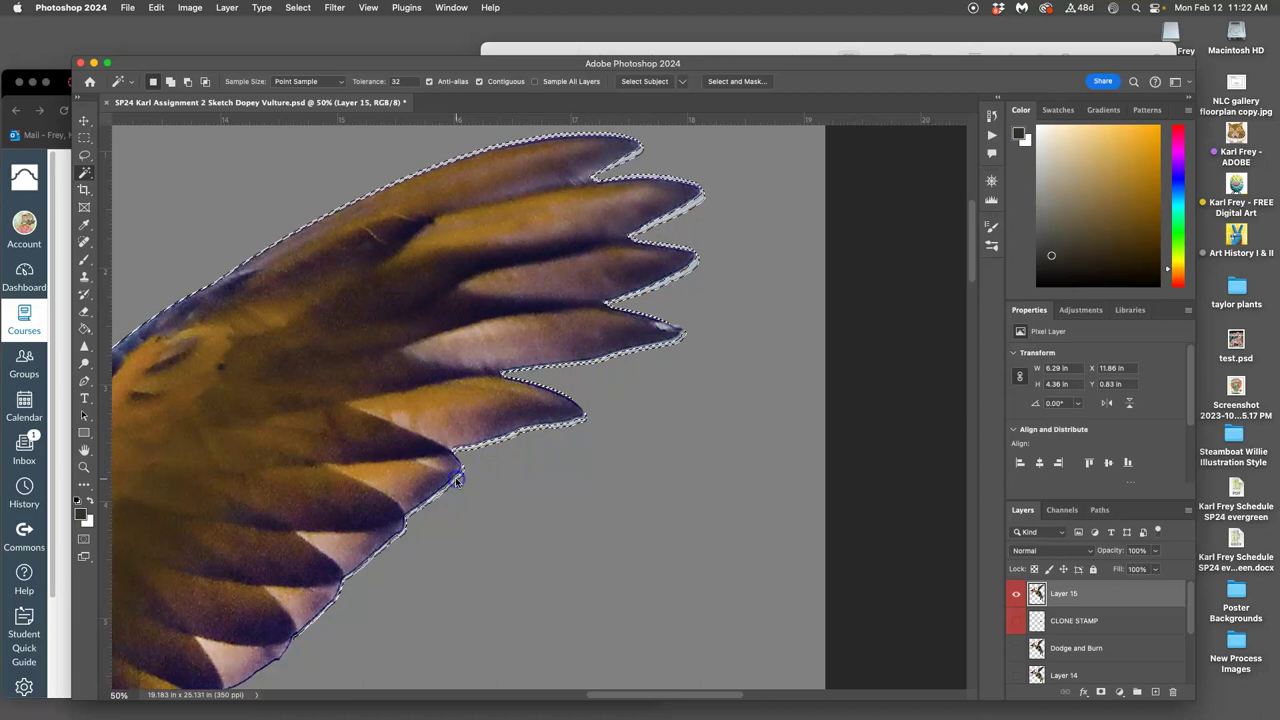
pyautogui.click(423, 486)
# Add the pale fringe along the smaller wing's feather tips beside the head to the Magic Wand selection.
pyautogui.hscroll(-5, 419, 489)
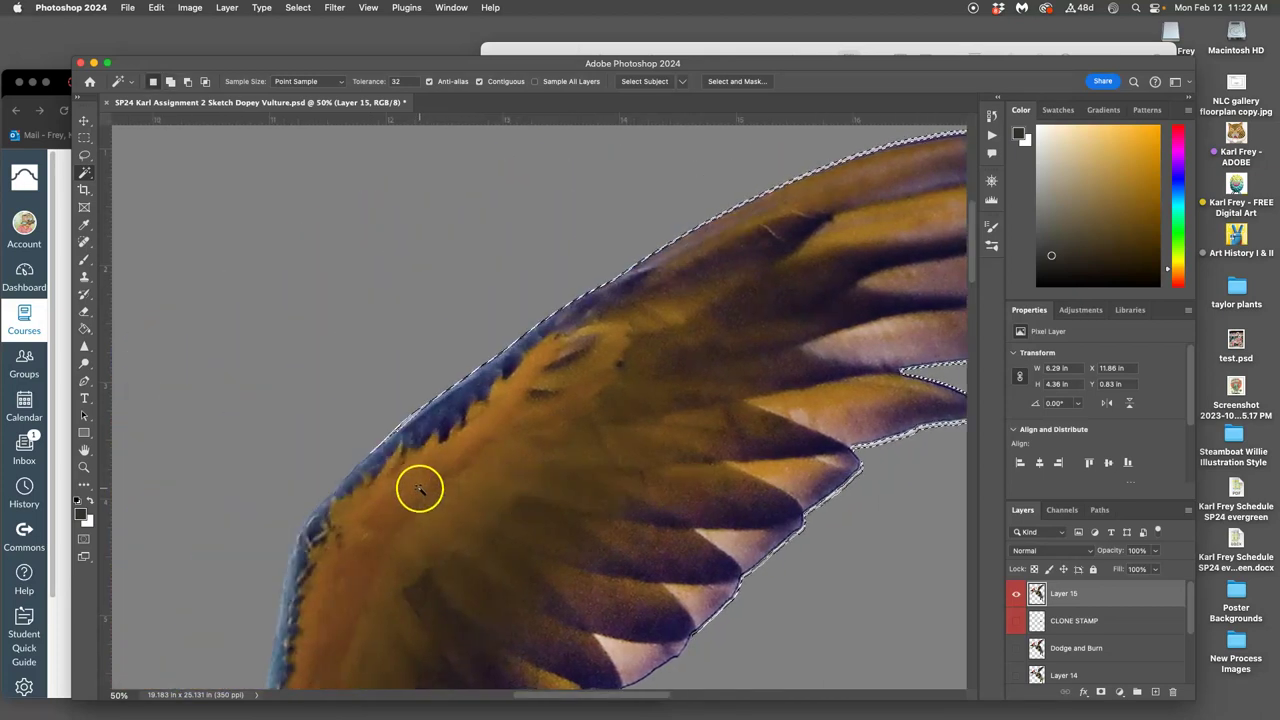
pyautogui.hscroll(-15, 419, 489)
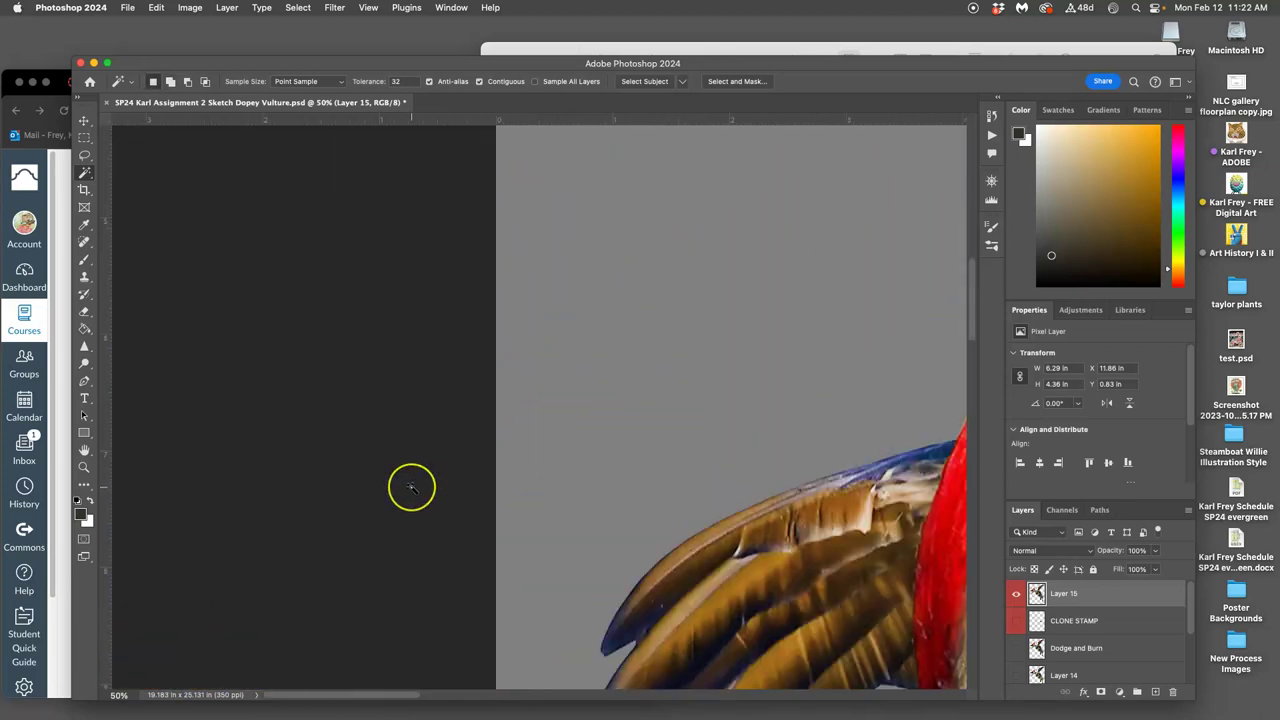
pyautogui.scroll(-10, 410, 487)
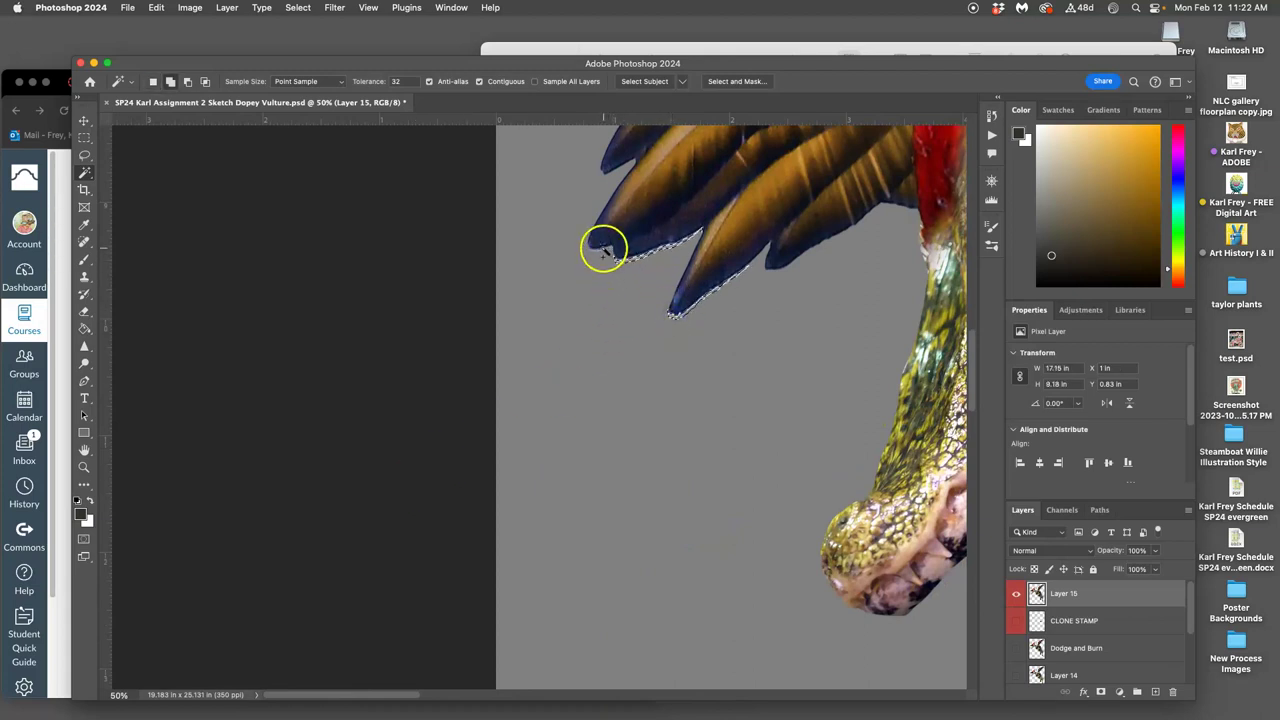
pyautogui.scroll(5, 631, 257)
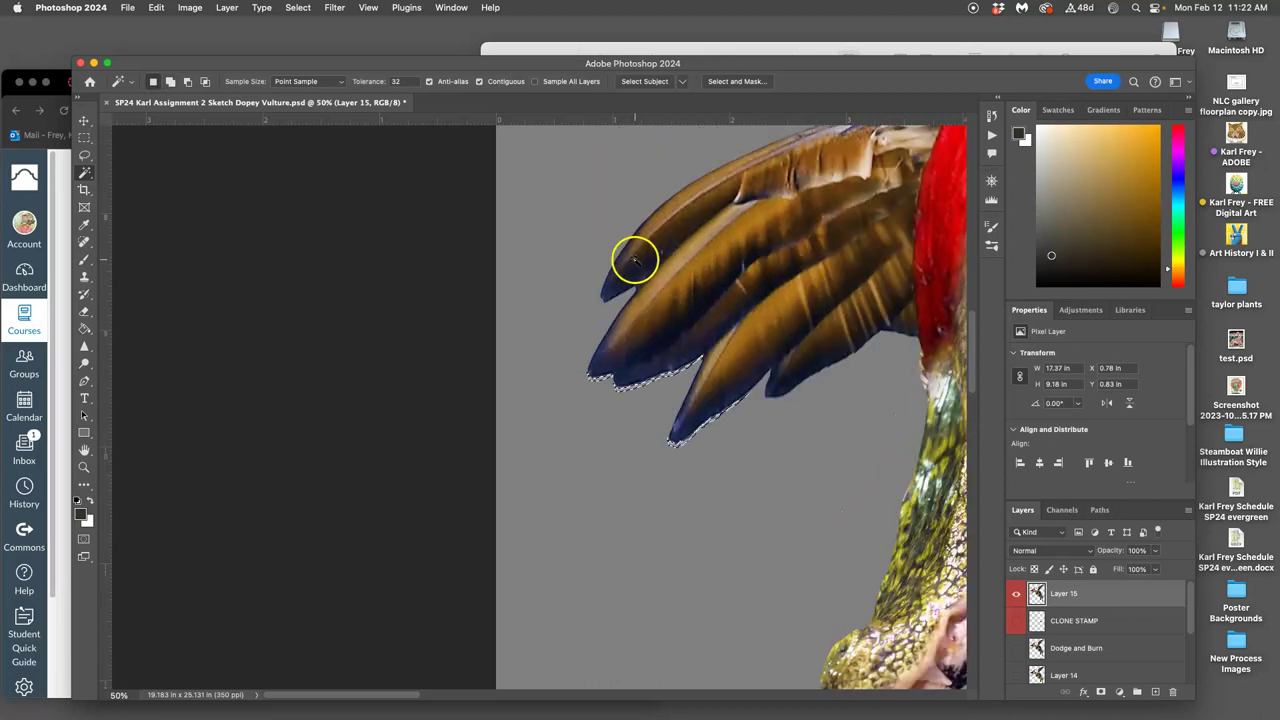
pyautogui.hscroll(5, 634, 262)
pyautogui.scroll(2, 634, 262)
pyautogui.hscroll(10, 634, 262)
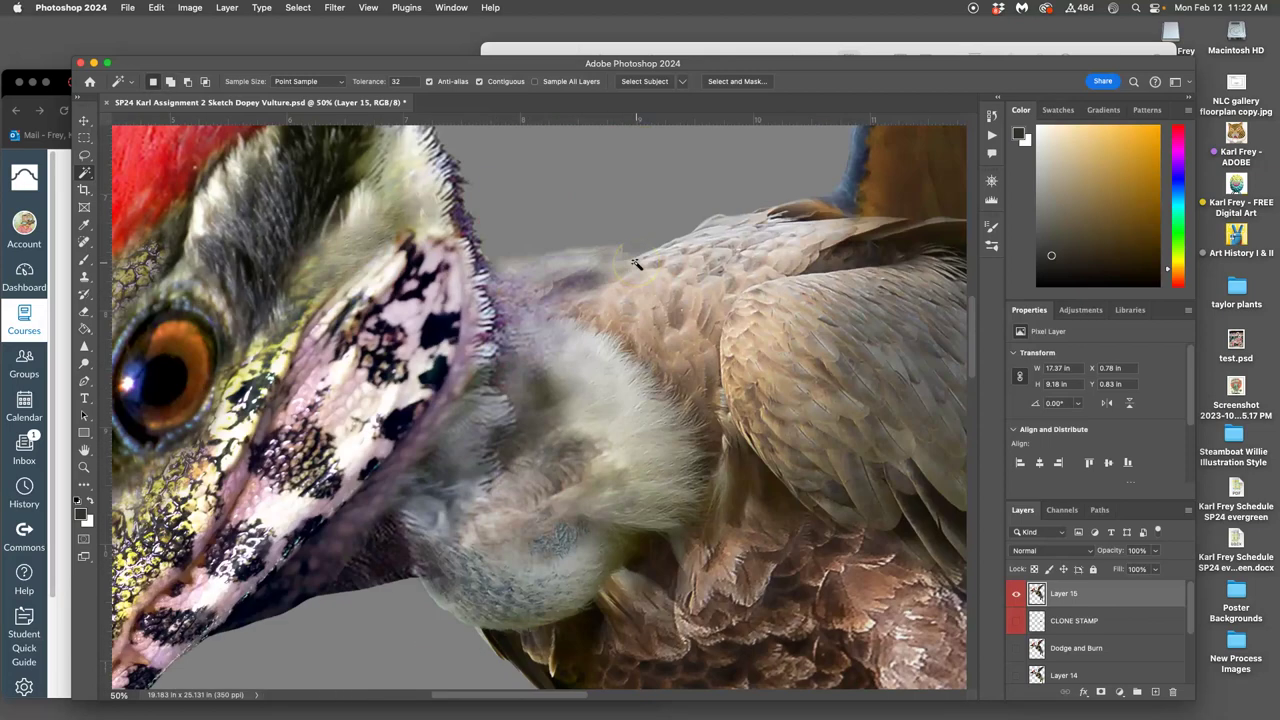
pyautogui.hscroll(10, 634, 262)
pyautogui.scroll(8, 634, 262)
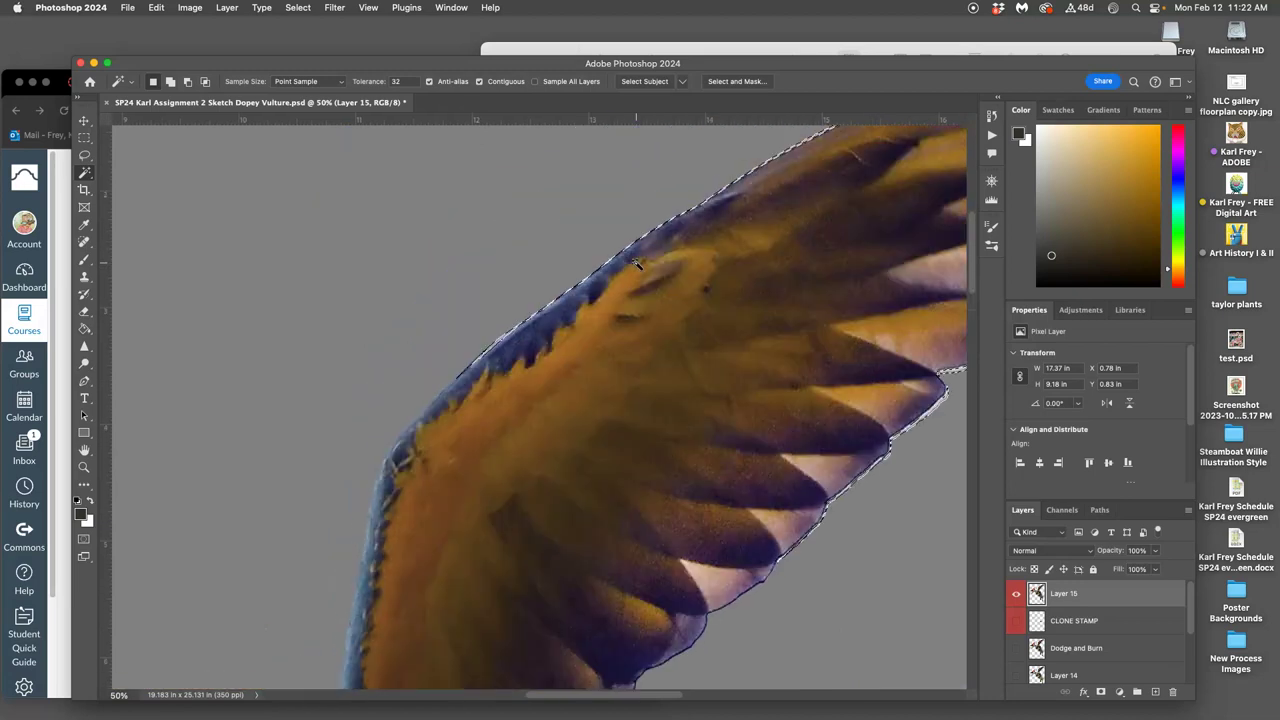
# Refine the fringe selection with Select and Mask, delete its contents from Layer 15, and clear the selection.
pyautogui.click(729, 81)
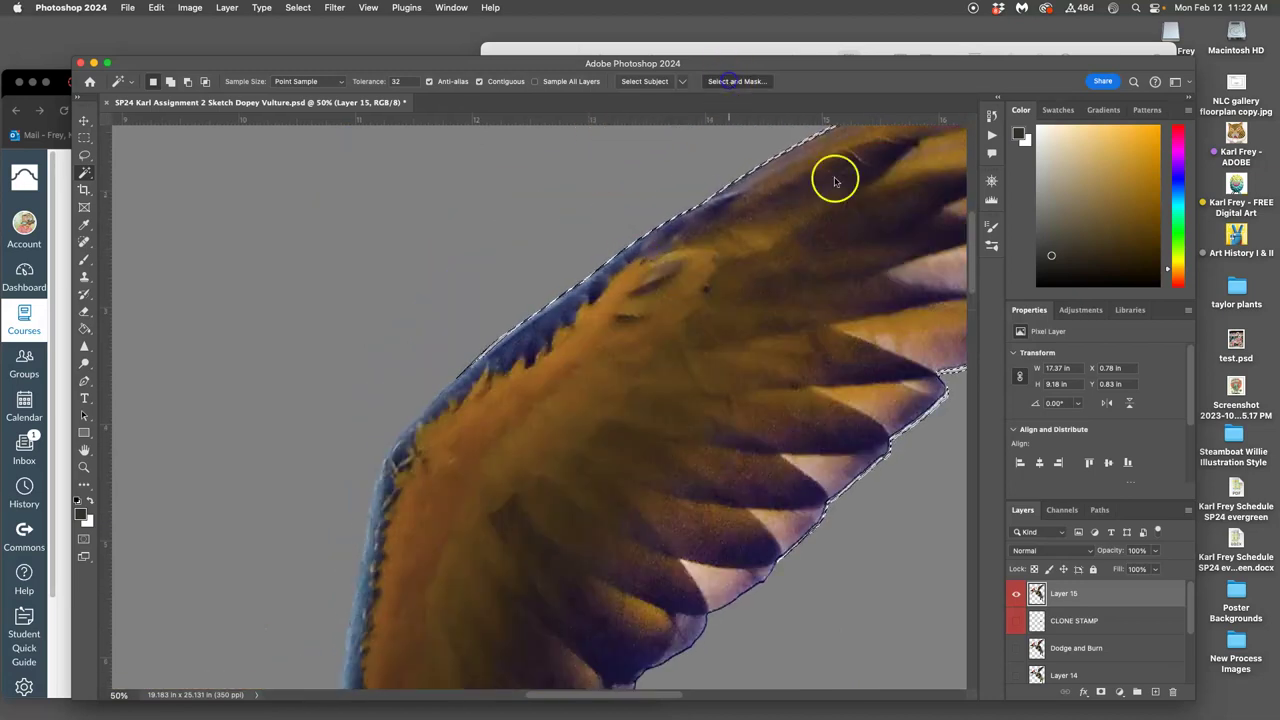
pyautogui.click(1165, 680)
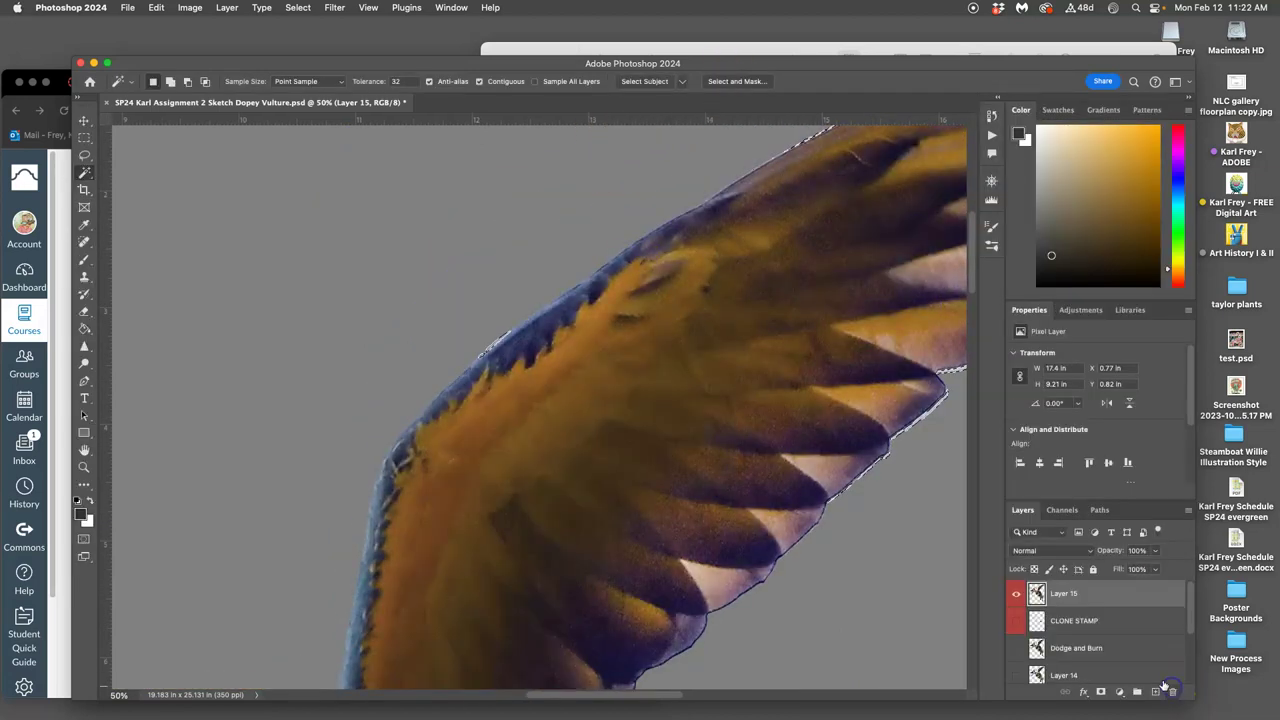
pyautogui.hscroll(5, 933, 536)
pyautogui.scroll(3, 933, 536)
pyautogui.hscroll(3, 930, 537)
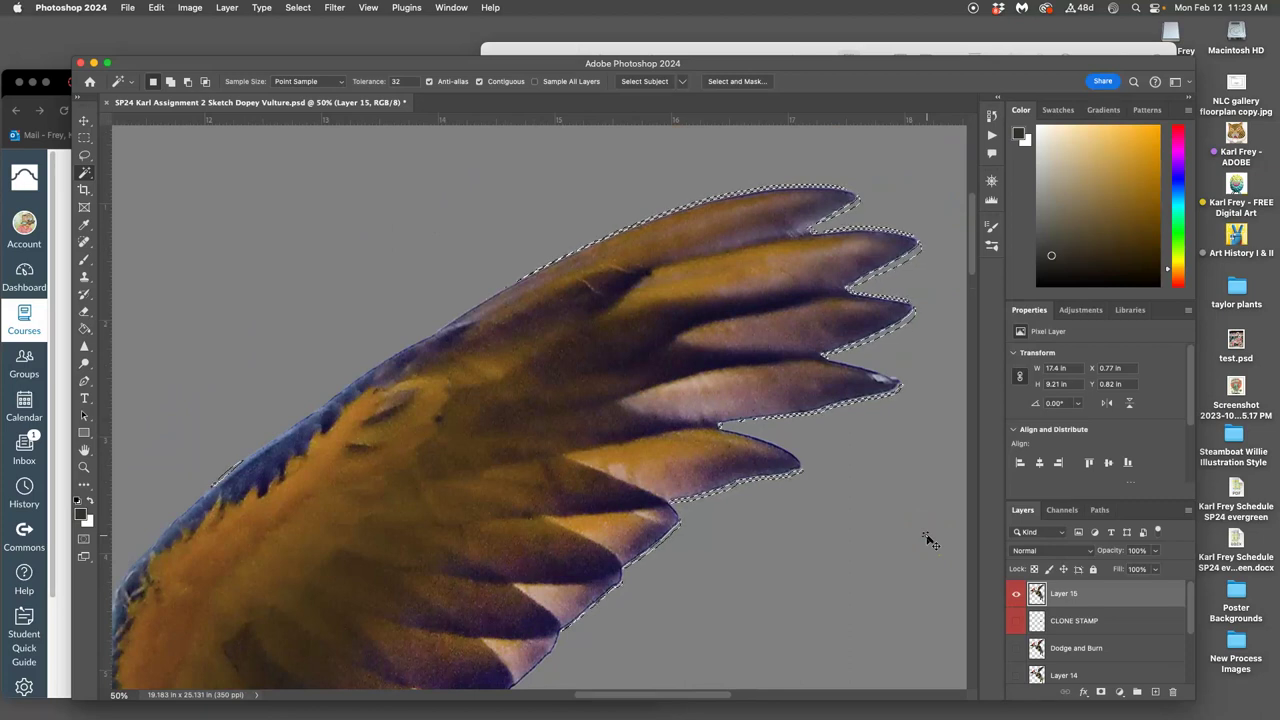
pyautogui.click(907, 540)
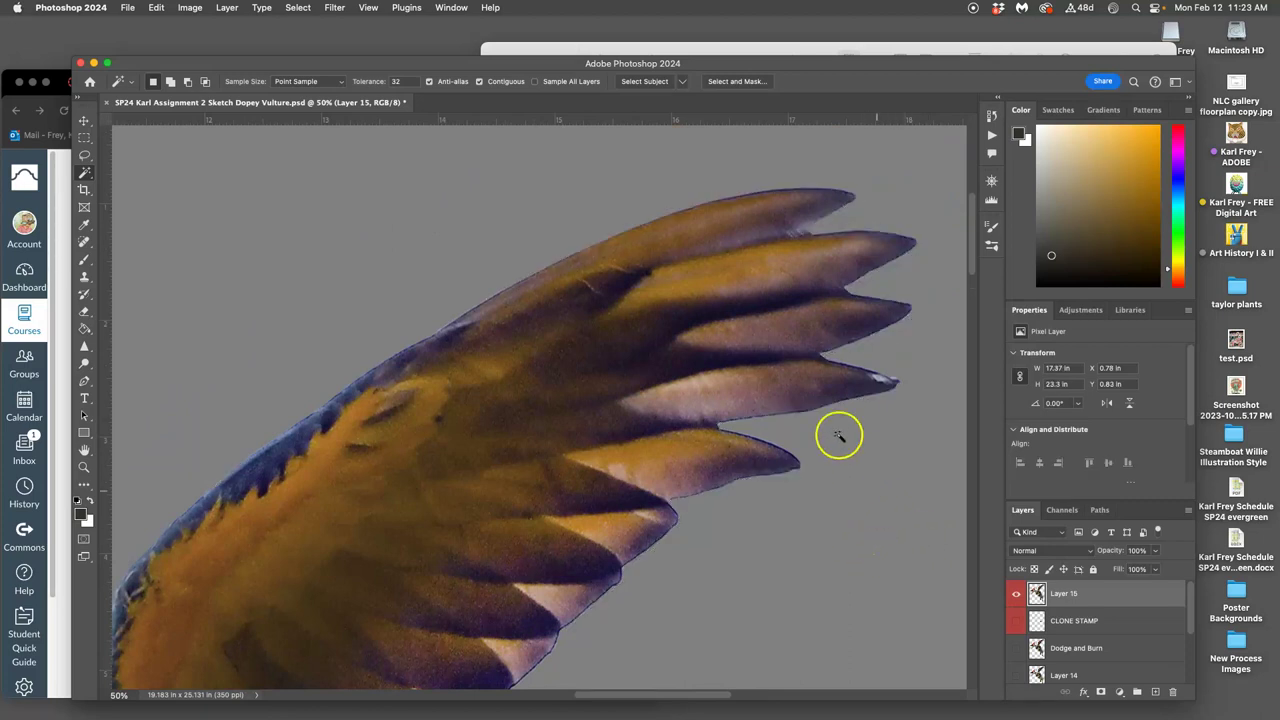
# Lasso the stray fringe pixels below the fourth feather tip of the large wing, delete them and deselect.
pyautogui.click(84, 160)
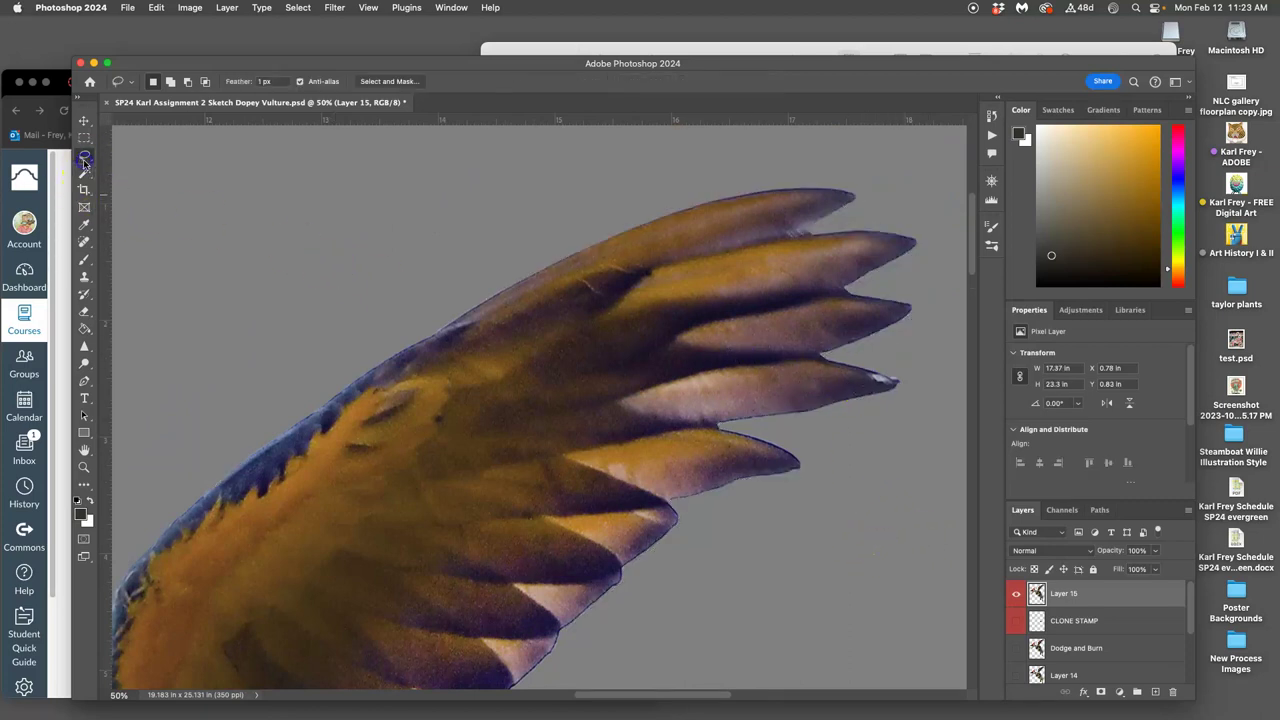
pyautogui.moveTo(901, 398); pyautogui.dragTo(920, 380)
pyautogui.click(915, 393)
# Lasso and delete the stray wisps behind the red crest and the hazy edge above the neck.
pyautogui.moveTo(380, 560); pyautogui.dragTo(789, 377)
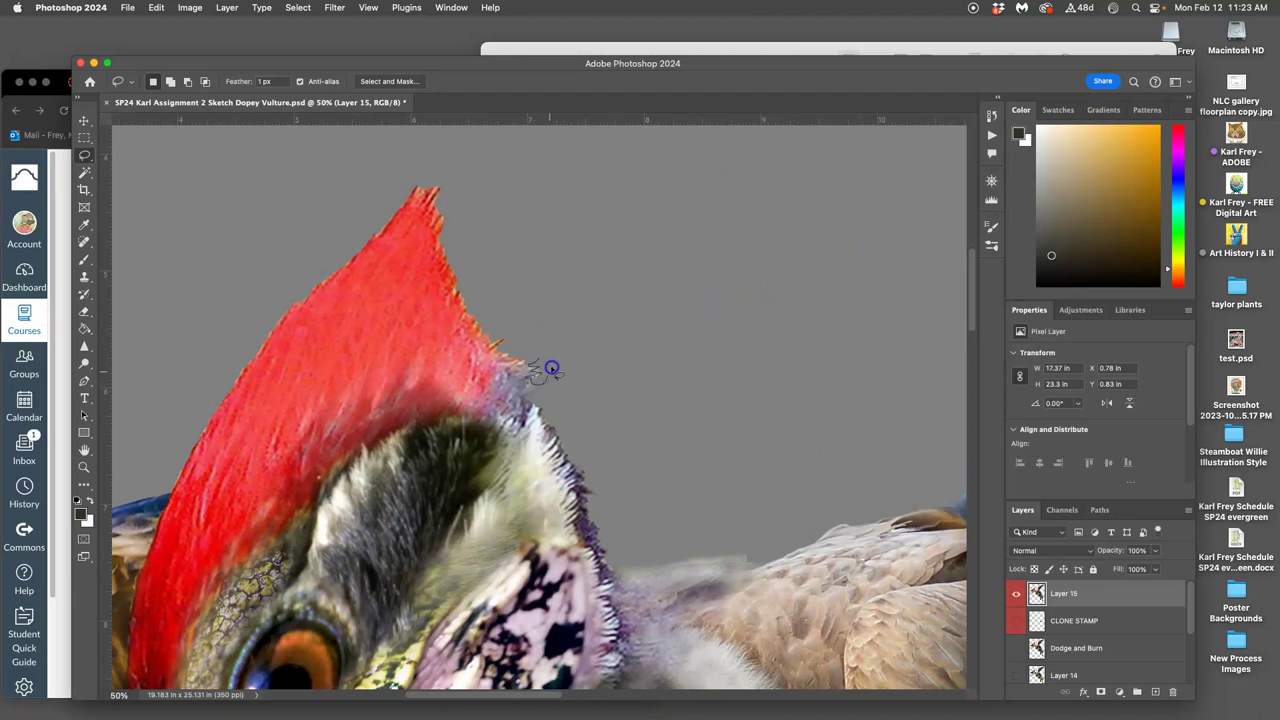
pyautogui.moveTo(551, 368); pyautogui.dragTo(546, 366)
pyautogui.click(681, 412)
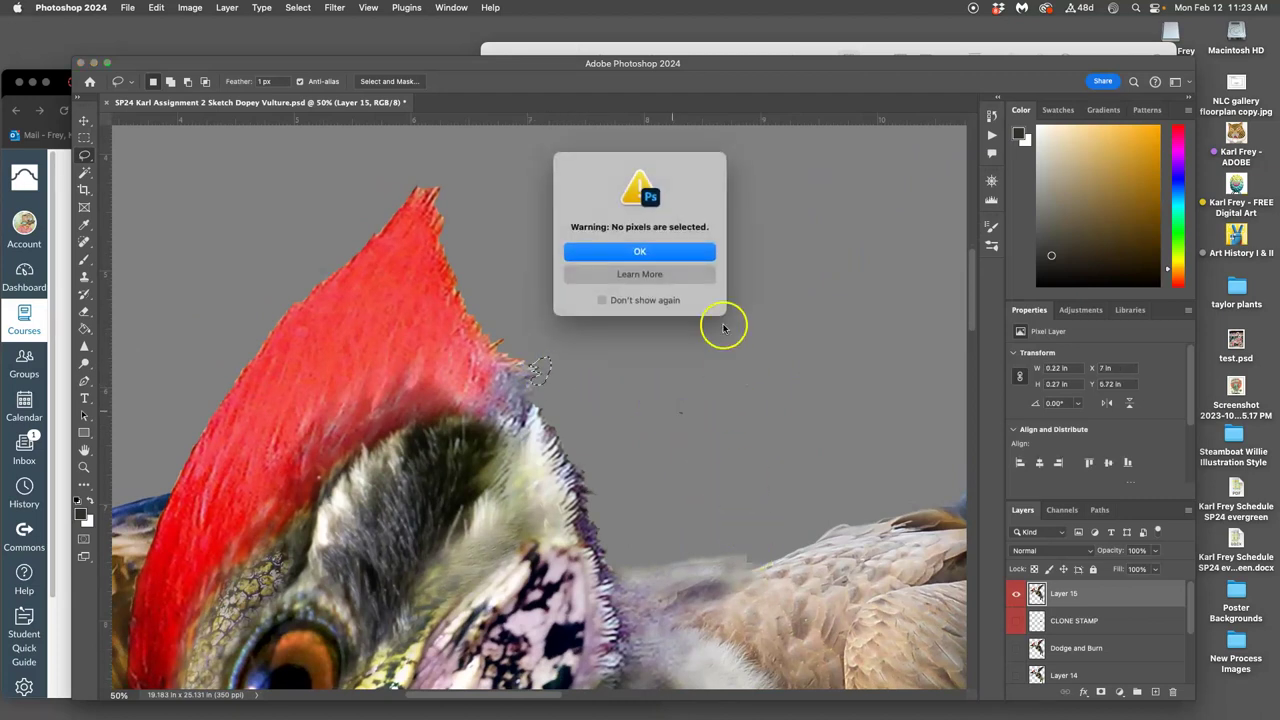
pyautogui.click(698, 252)
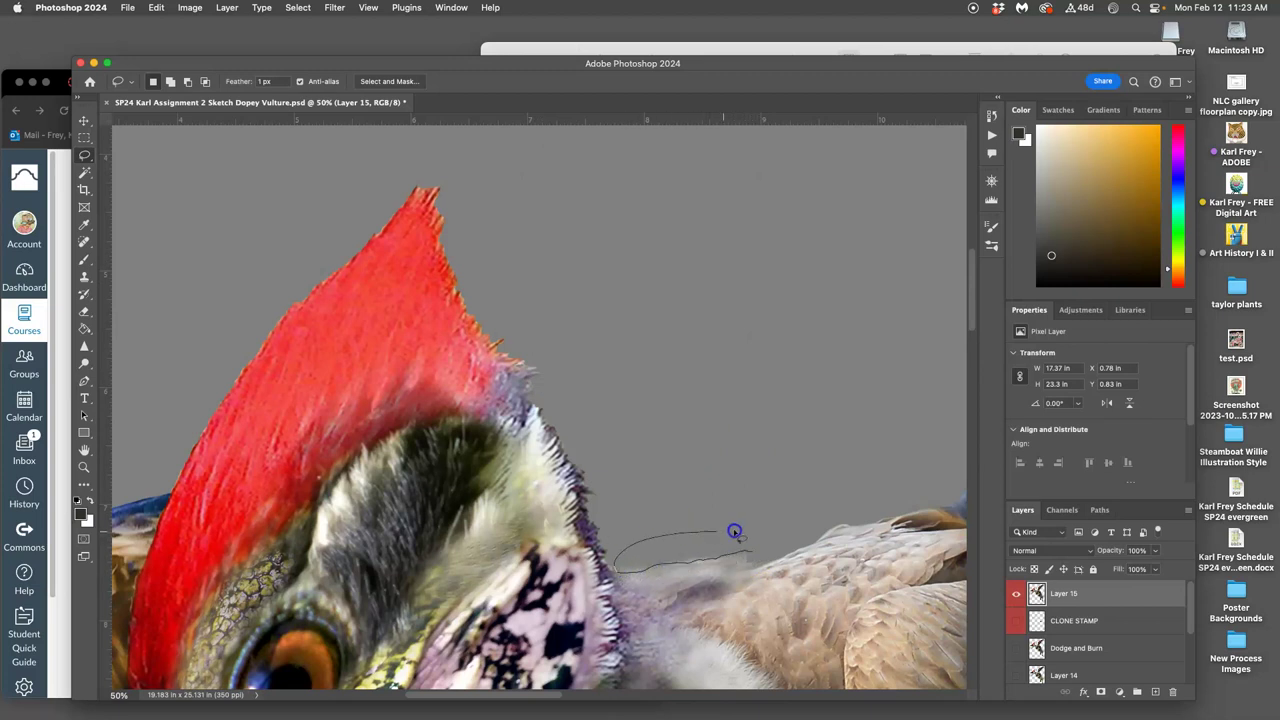
pyautogui.moveTo(736, 532); pyautogui.dragTo(740, 531)
pyautogui.click(766, 486)
# Inspect the creature's edges along the small wing, snout, legs, both green tails and tail feathers for leftover fringe.
pyautogui.moveTo(620, 454); pyautogui.dragTo(834, 443)
pyautogui.moveTo(700, 418); pyautogui.dragTo(846, 291)
pyautogui.scroll(-10, 845, 291)
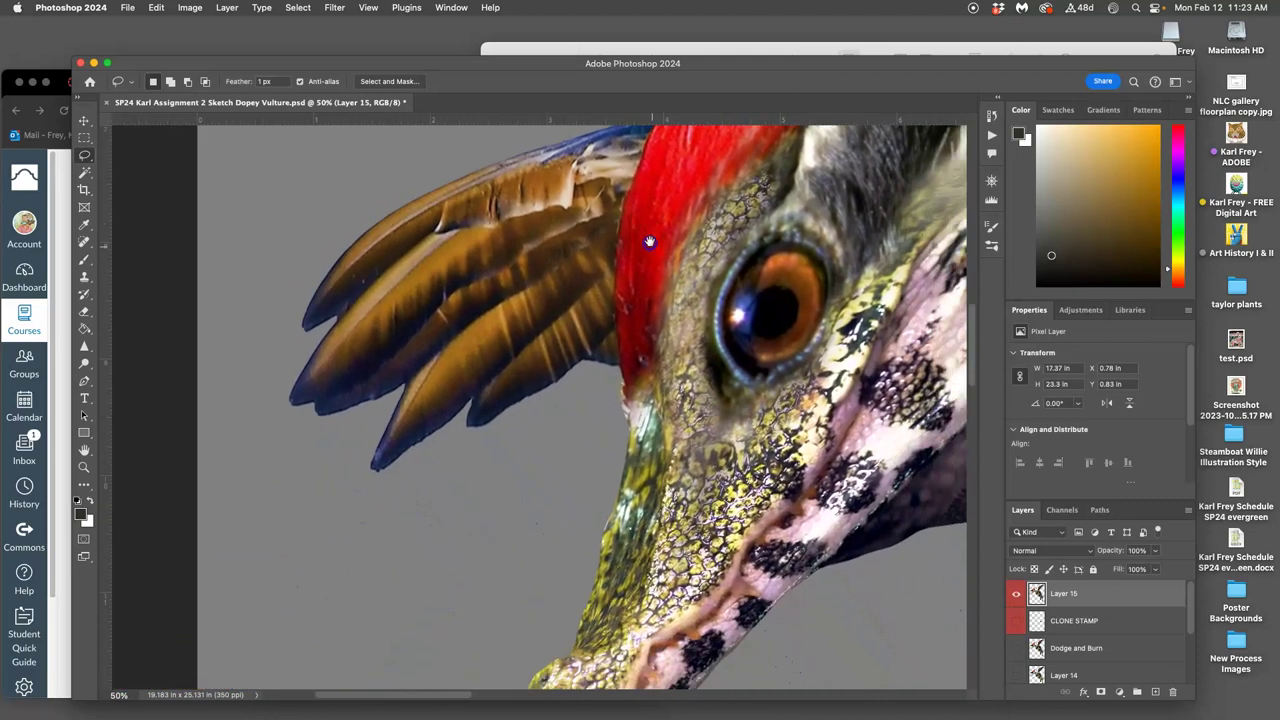
pyautogui.hscroll(10, 636, 291)
pyautogui.scroll(-5, 636, 291)
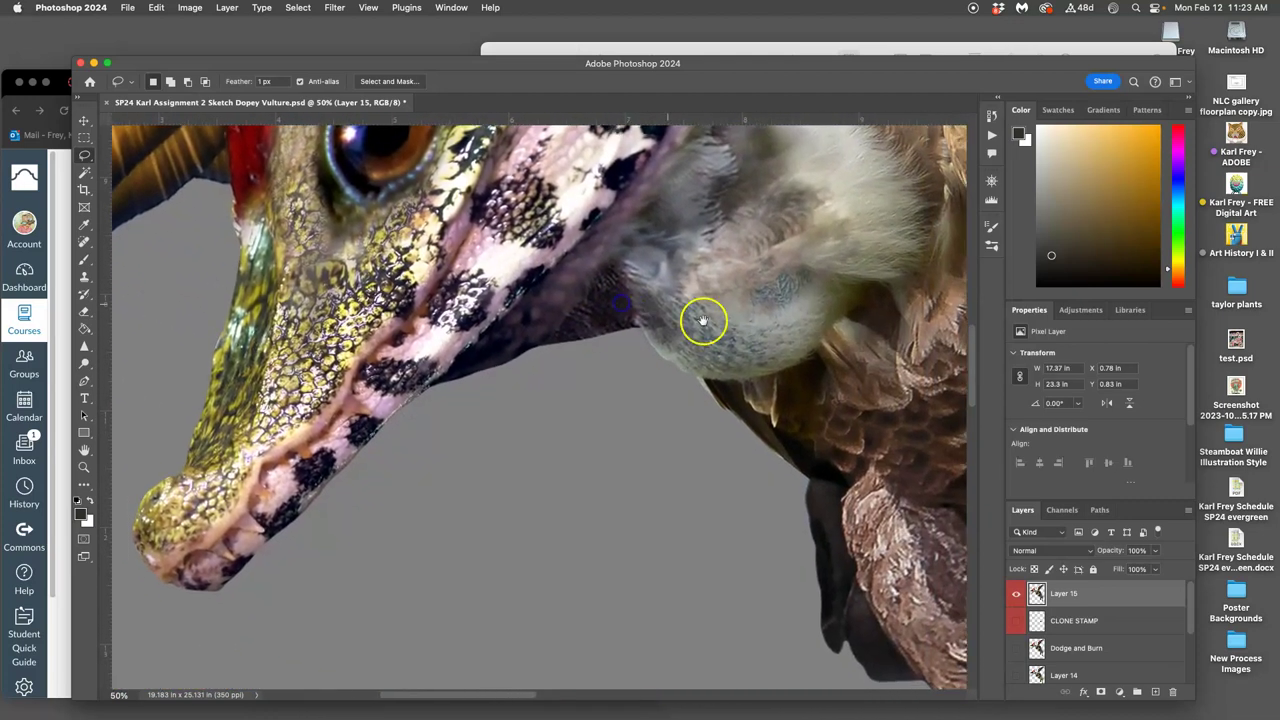
pyautogui.scroll(-8, 670, 308)
pyautogui.hscroll(10, 670, 308)
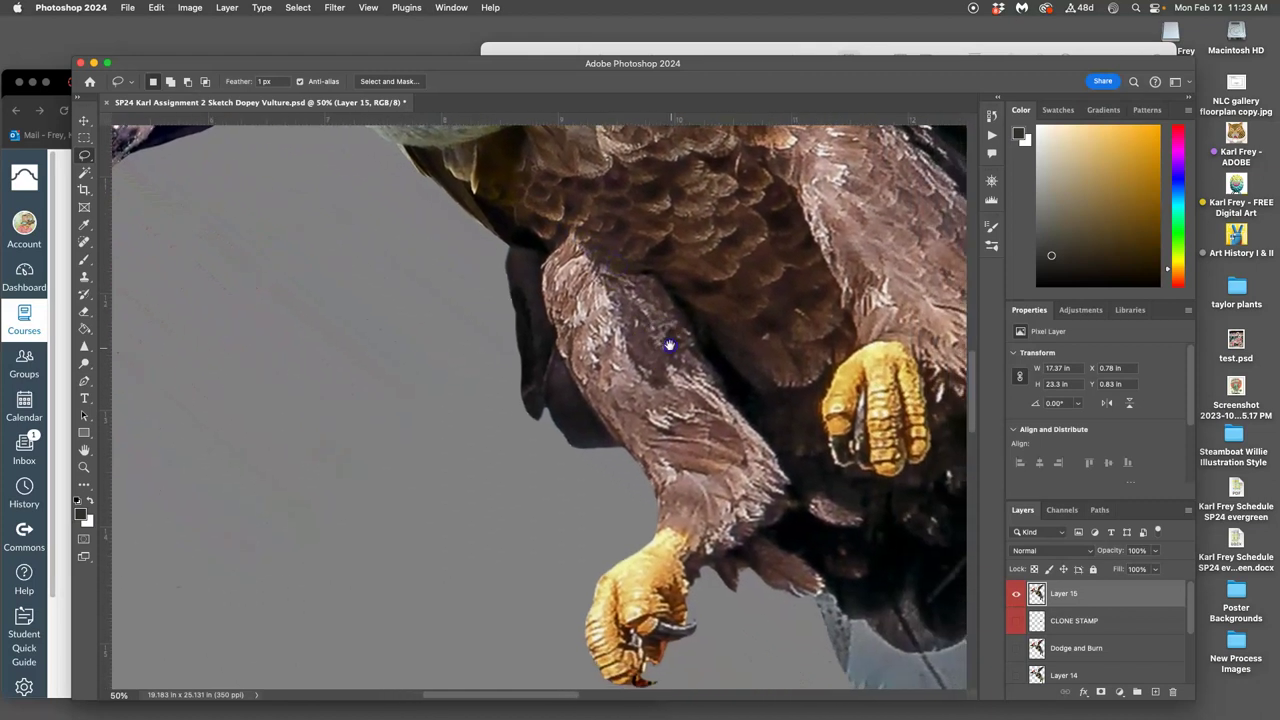
pyautogui.scroll(-10, 684, 330)
pyautogui.hscroll(6, 684, 330)
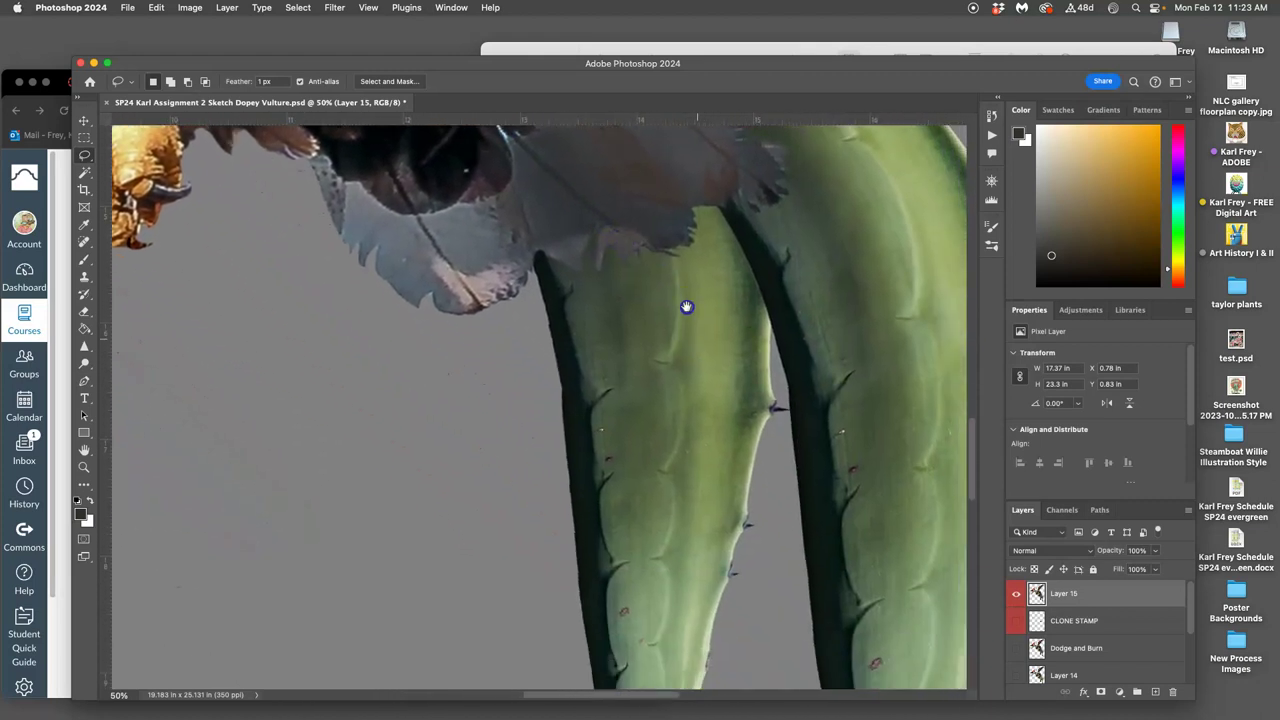
pyautogui.scroll(-8, 651, 190)
pyautogui.hscroll(5, 614, 243)
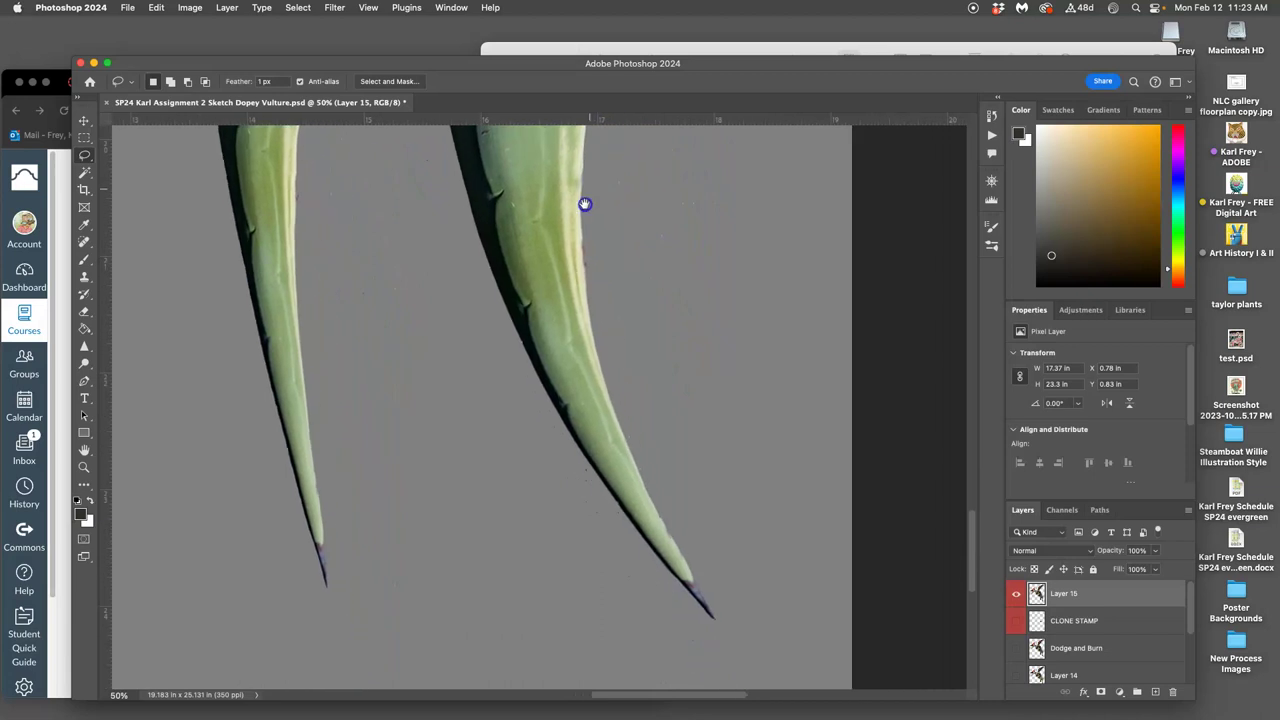
pyautogui.scroll(10, 586, 203)
pyautogui.scroll(10, 568, 268)
pyautogui.hscroll(-5, 568, 268)
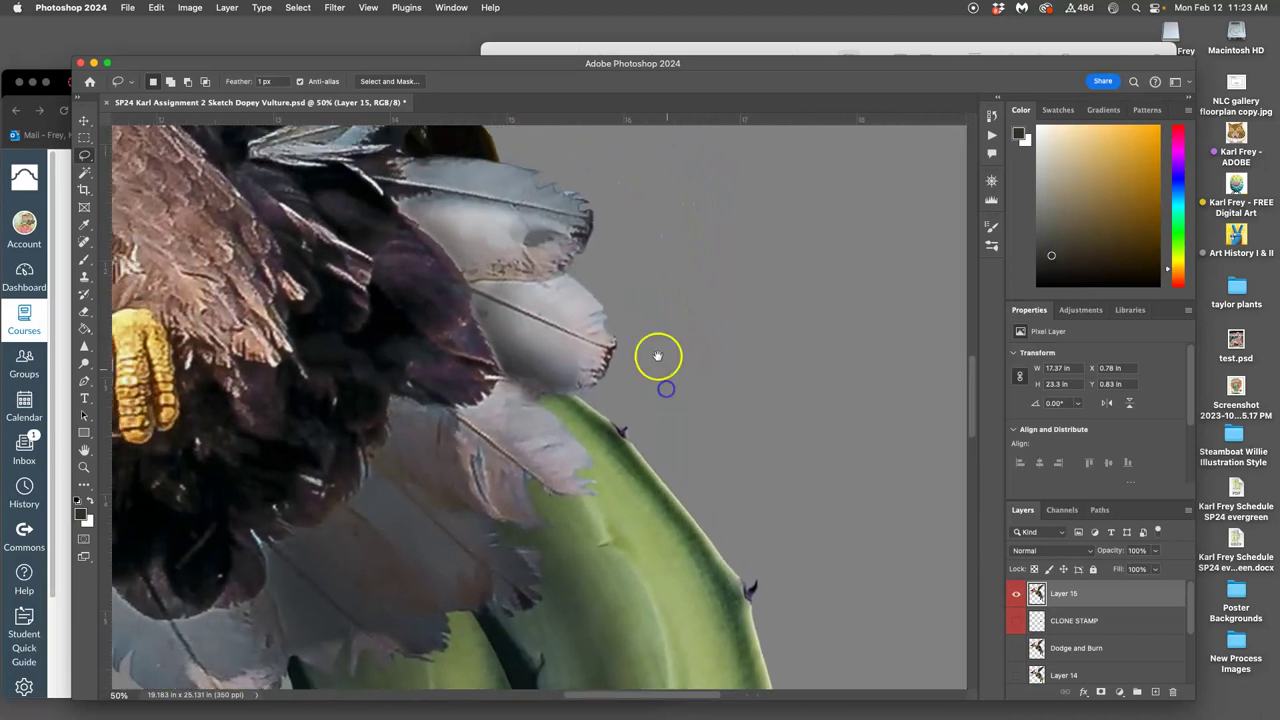
# Lasso and delete the small jagged bit at the tip of the upper grey tail feather, then deselect.
pyautogui.scroll(5, 658, 356)
pyautogui.hscroll(-5, 658, 356)
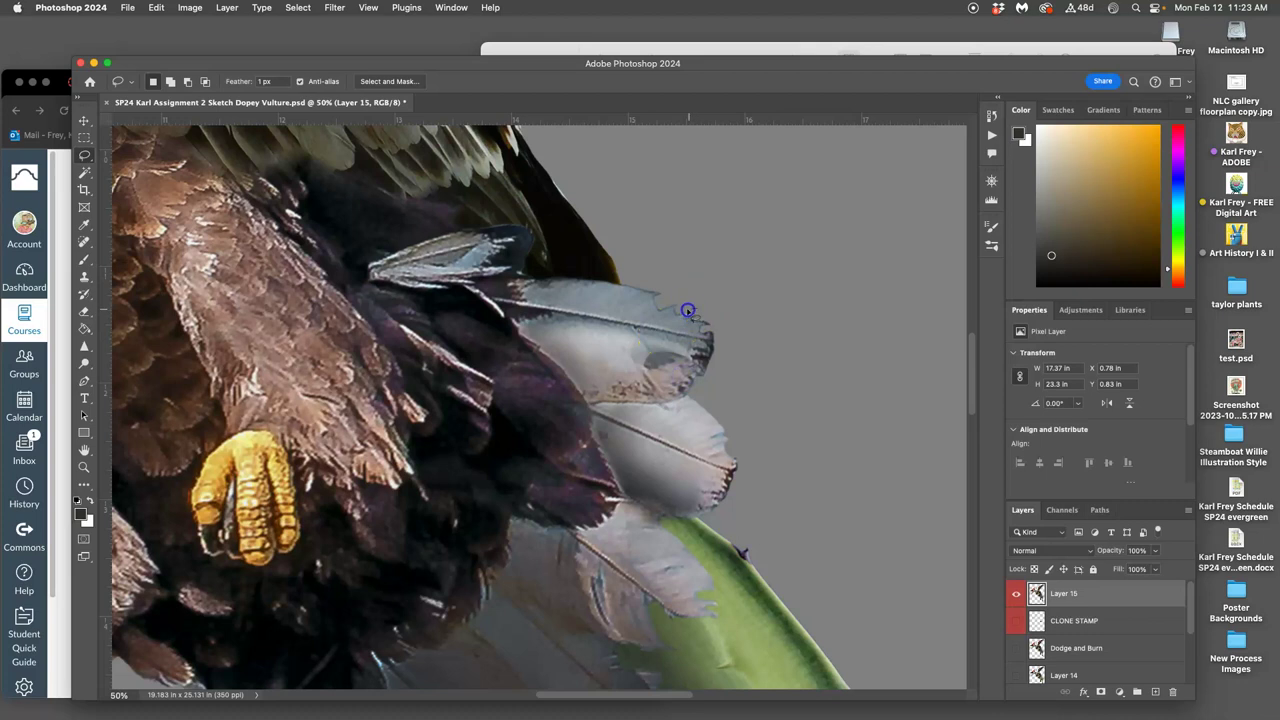
pyautogui.moveTo(688, 316); pyautogui.dragTo(703, 313)
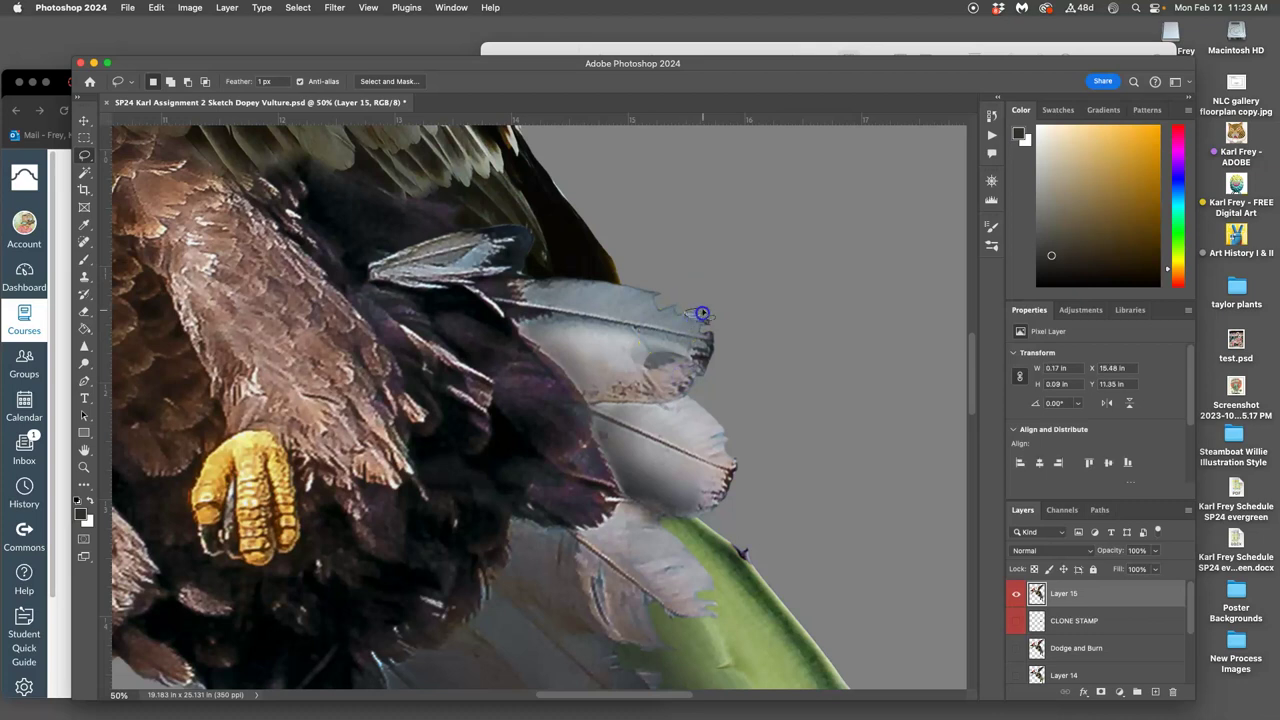
pyautogui.click(786, 326)
# Darken the light edges where the dark belly feathers meet the grey tail feathers, using Burn on Highlights with a 100 px brush and 60% exposure.
pyautogui.moveTo(725, 440); pyautogui.dragTo(794, 329)
pyautogui.moveTo(690, 468)
pyautogui.mouseDown()
pyautogui.moveTo(746, 338)
pyautogui.moveTo(790, 305)
pyautogui.mouseUp()
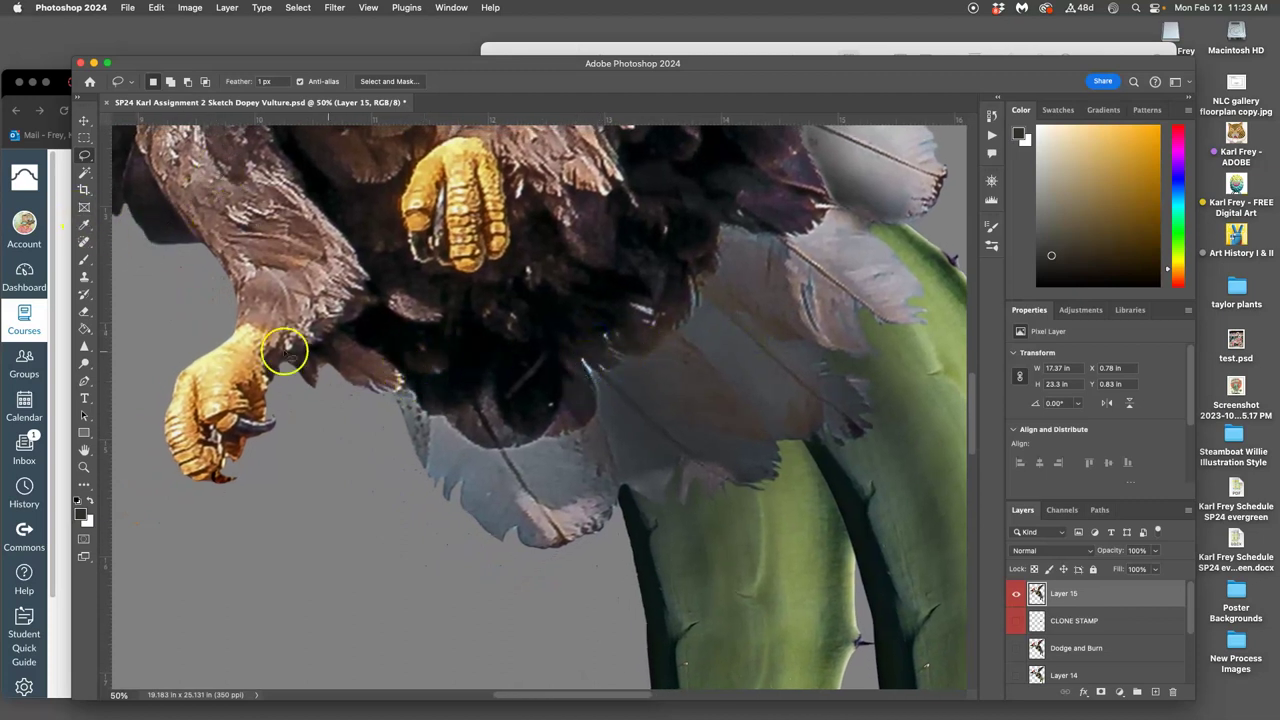
pyautogui.moveTo(86, 367); pyautogui.dragTo(124, 374)
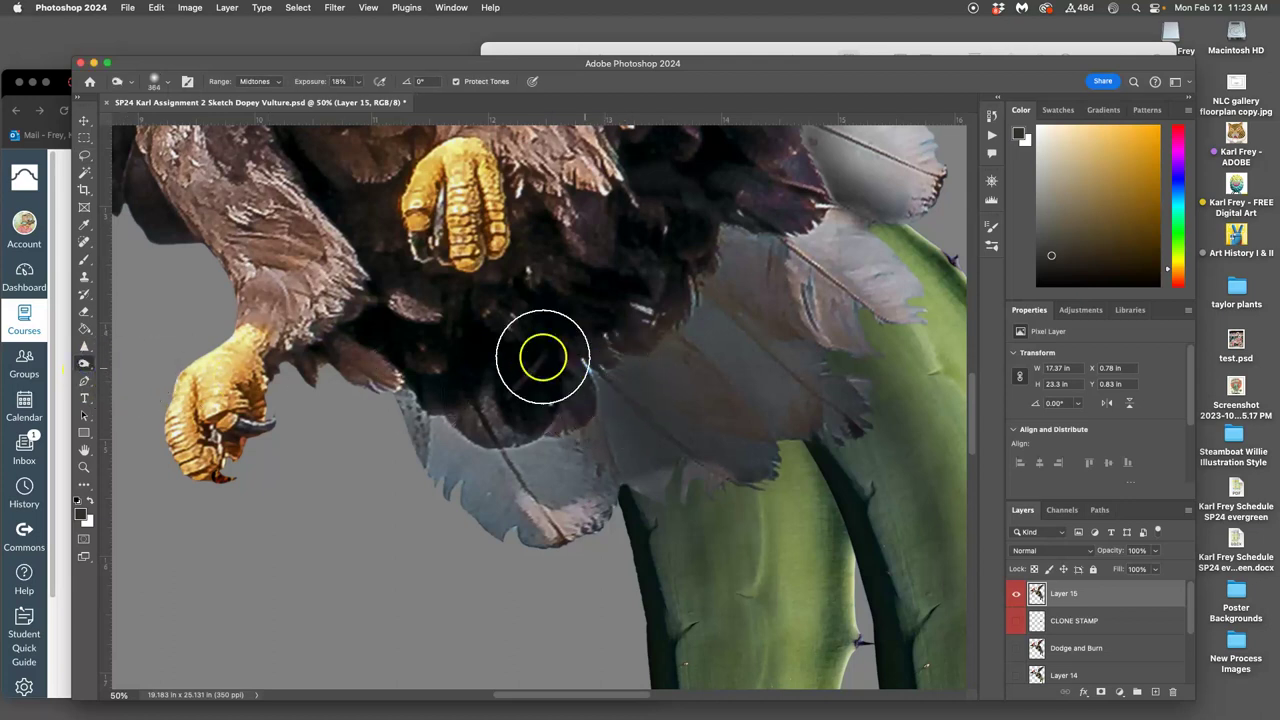
pyautogui.click(267, 82)
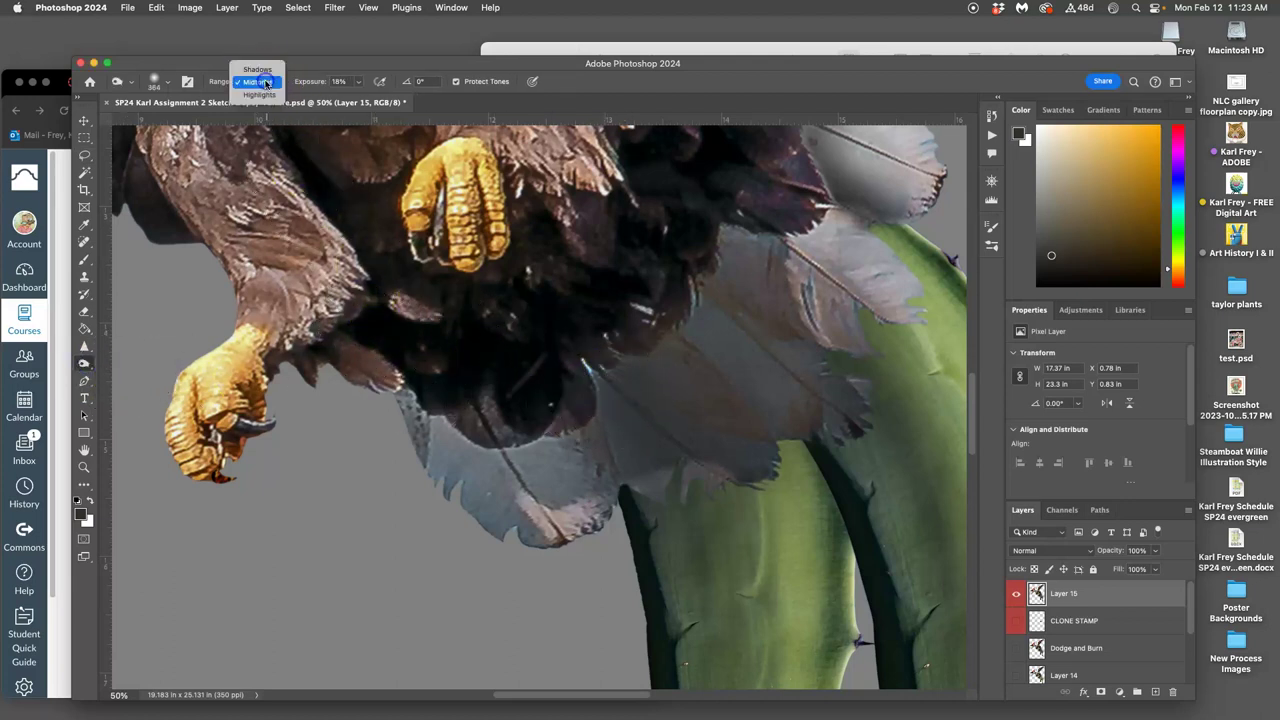
pyautogui.click(258, 96)
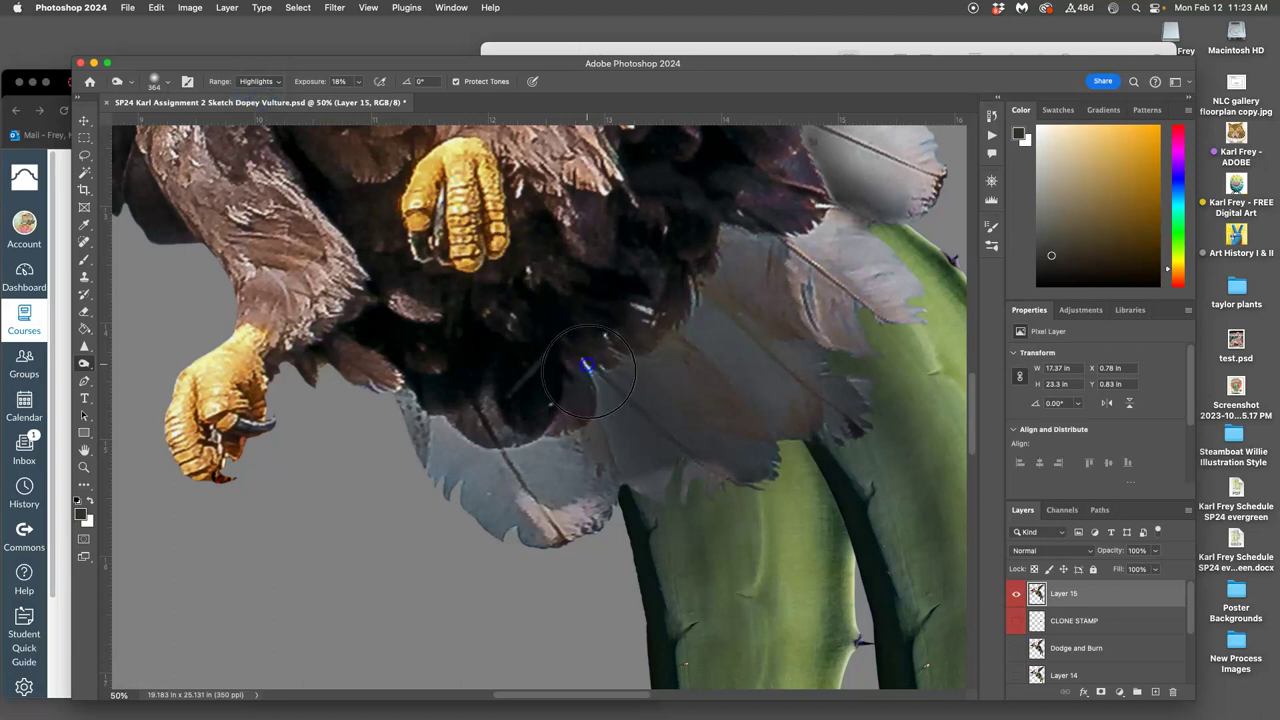
pyautogui.click(166, 83)
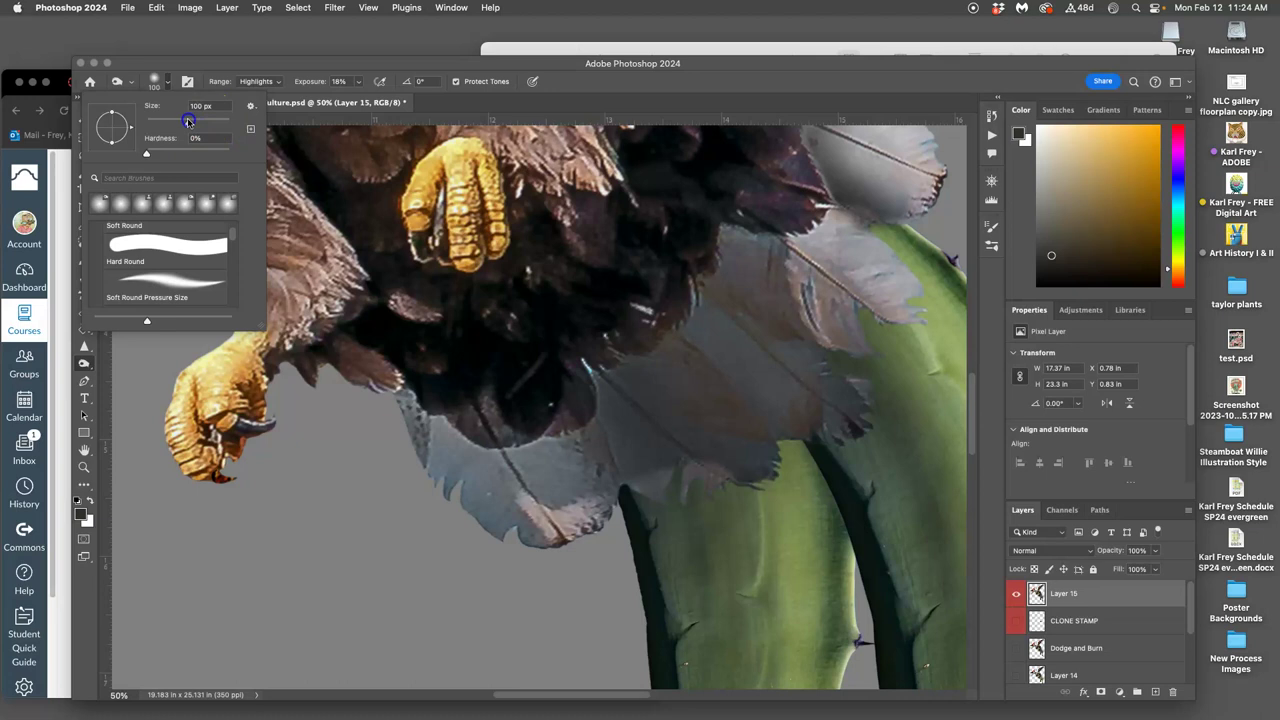
pyautogui.click(361, 82)
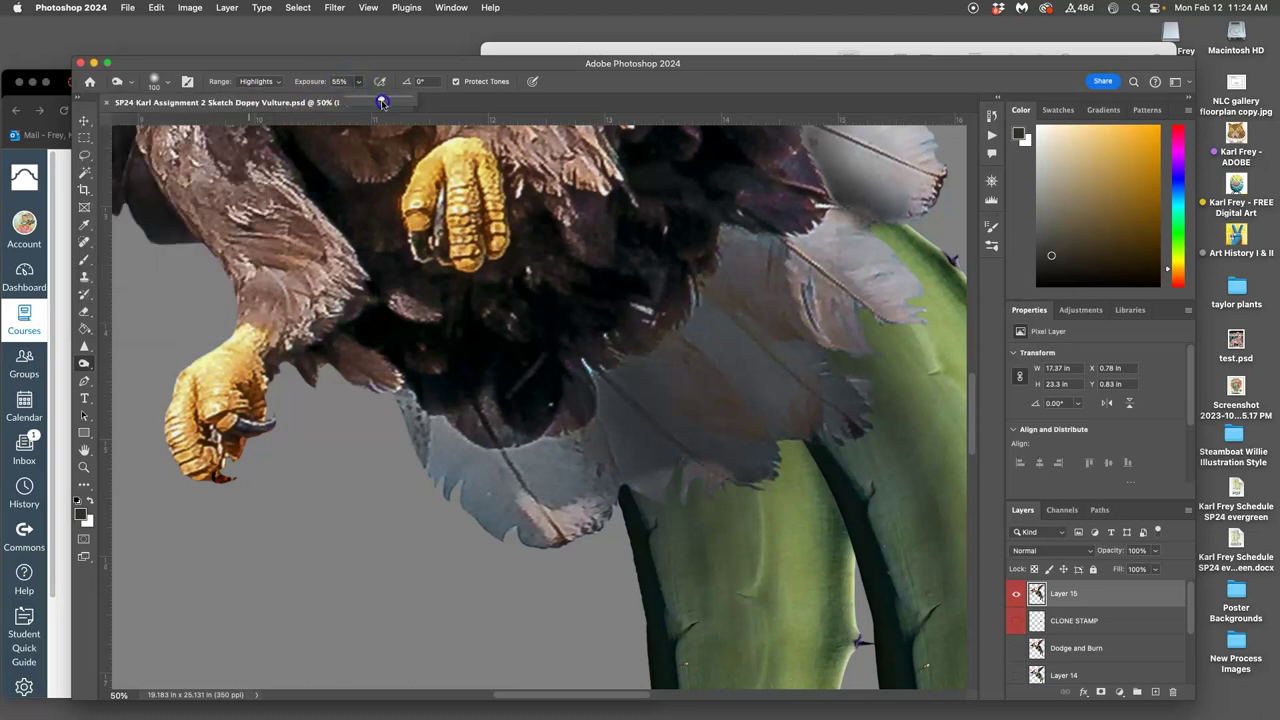
pyautogui.click(626, 330)
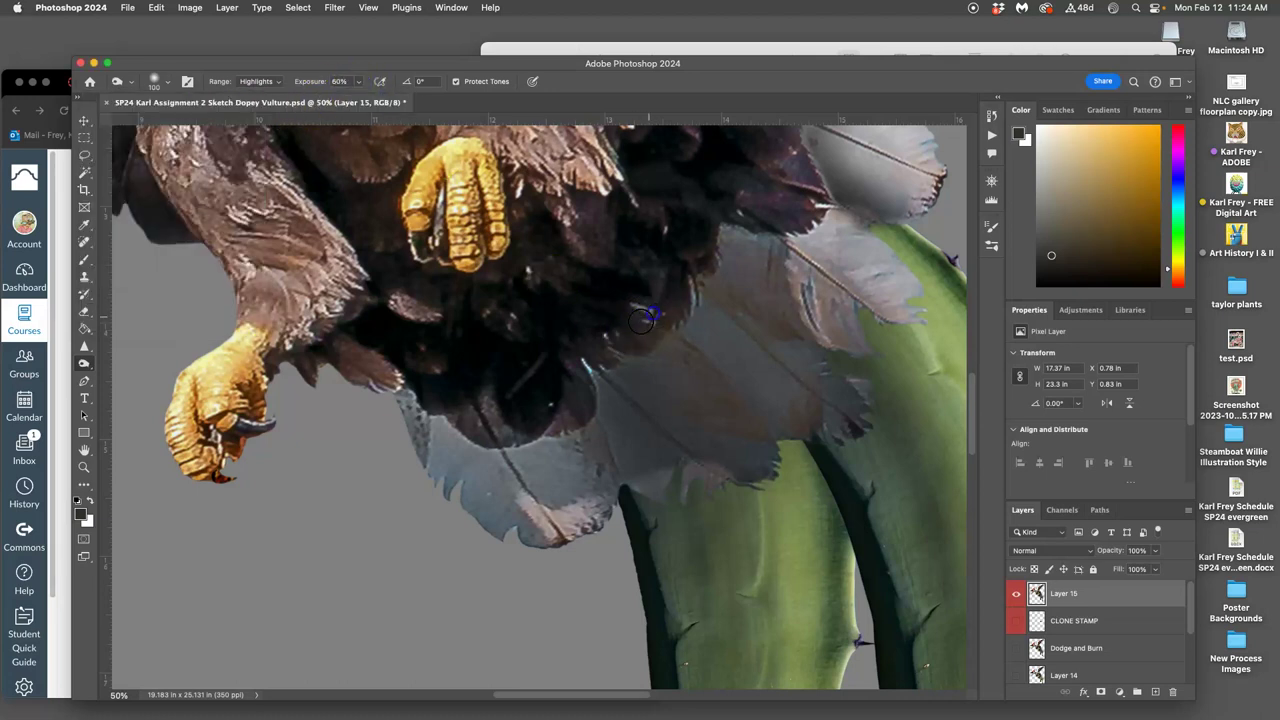
pyautogui.moveTo(552, 354); pyautogui.dragTo(594, 374)
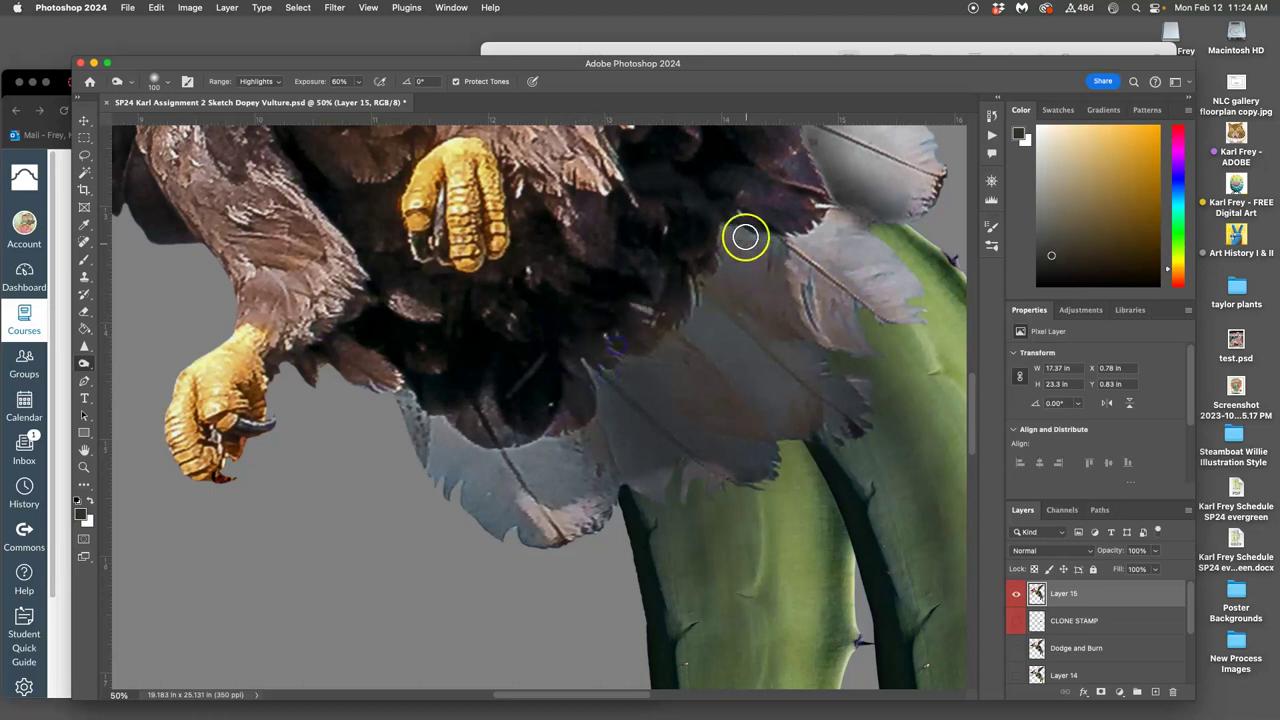
pyautogui.moveTo(745, 237)
pyautogui.mouseDown()
pyautogui.moveTo(831, 217)
pyautogui.moveTo(821, 206)
pyautogui.mouseUp()
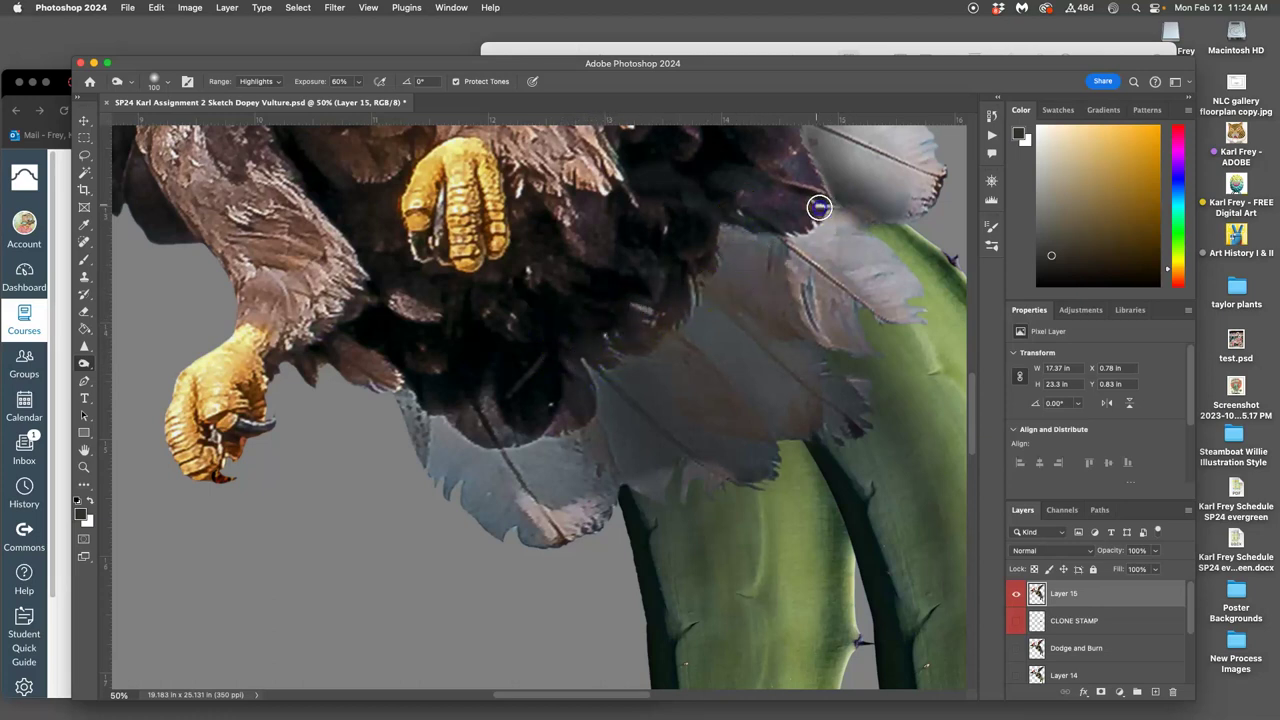